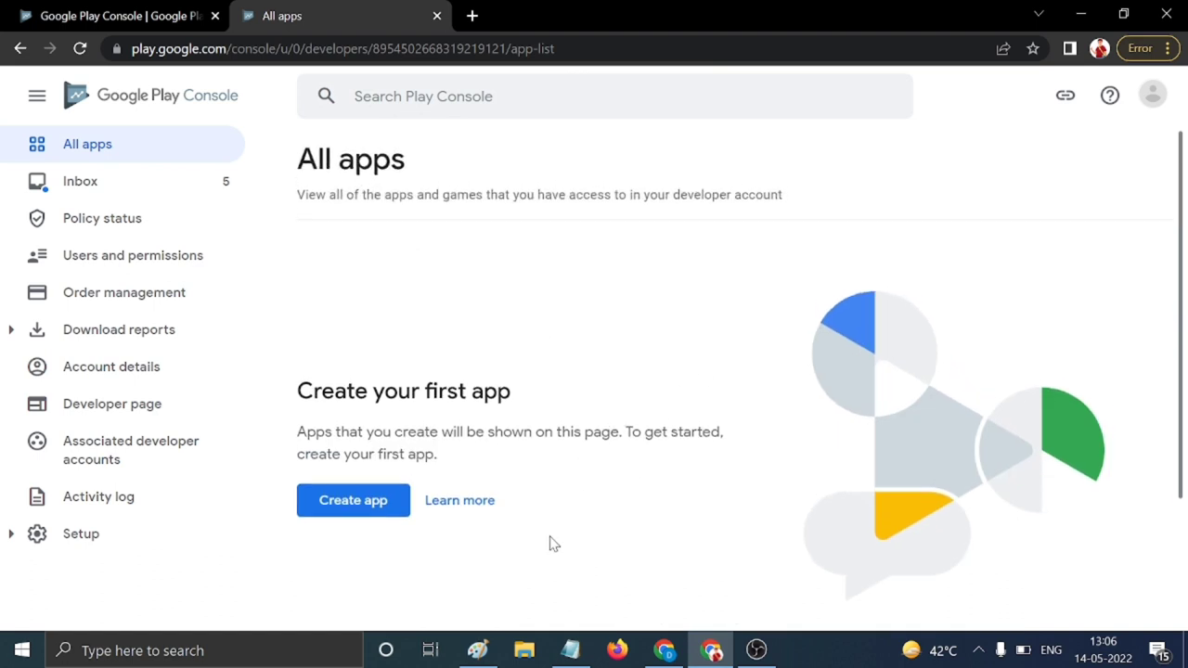
- Open the 'apk for play store' folder in app_details to confirm app-release.aab is there
{"action": "left_click", "coordinate": [524, 650]}
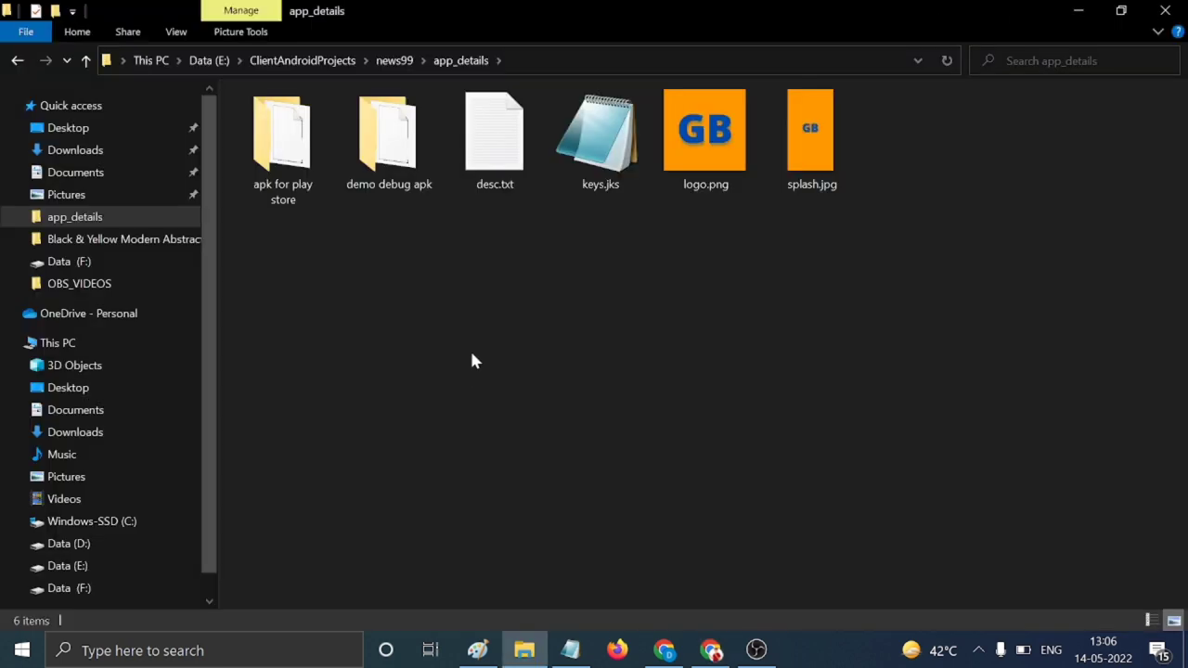
{"action": "left_click", "coordinate": [265, 149]}
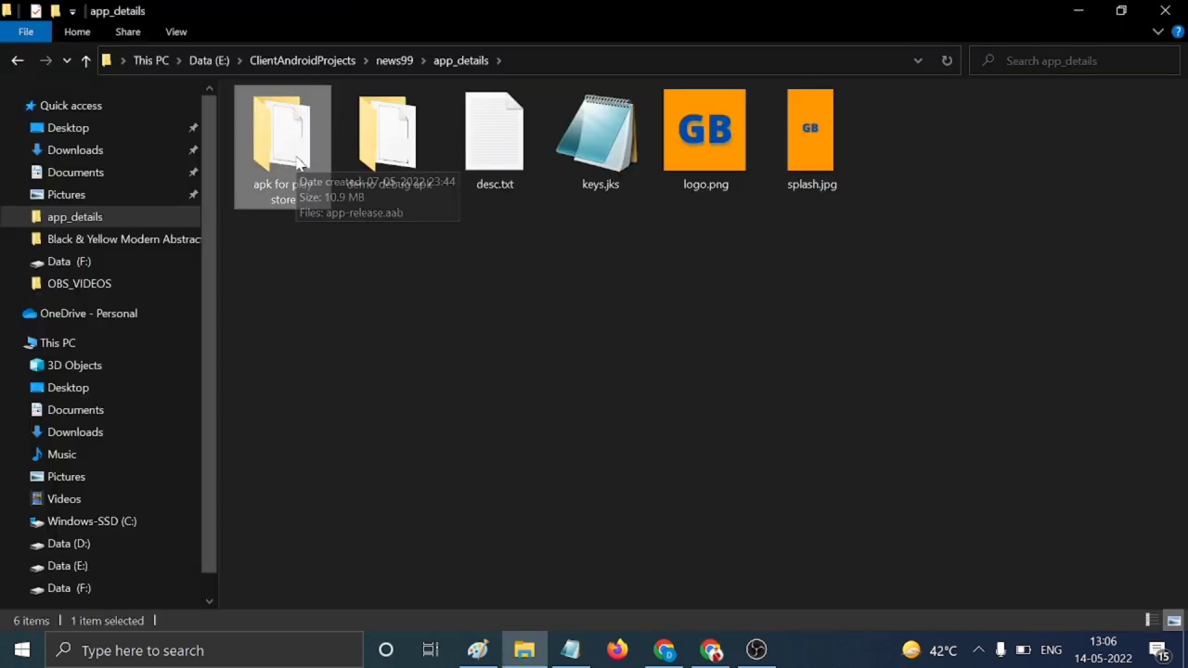
{"action": "double_click", "coordinate": [294, 138]}
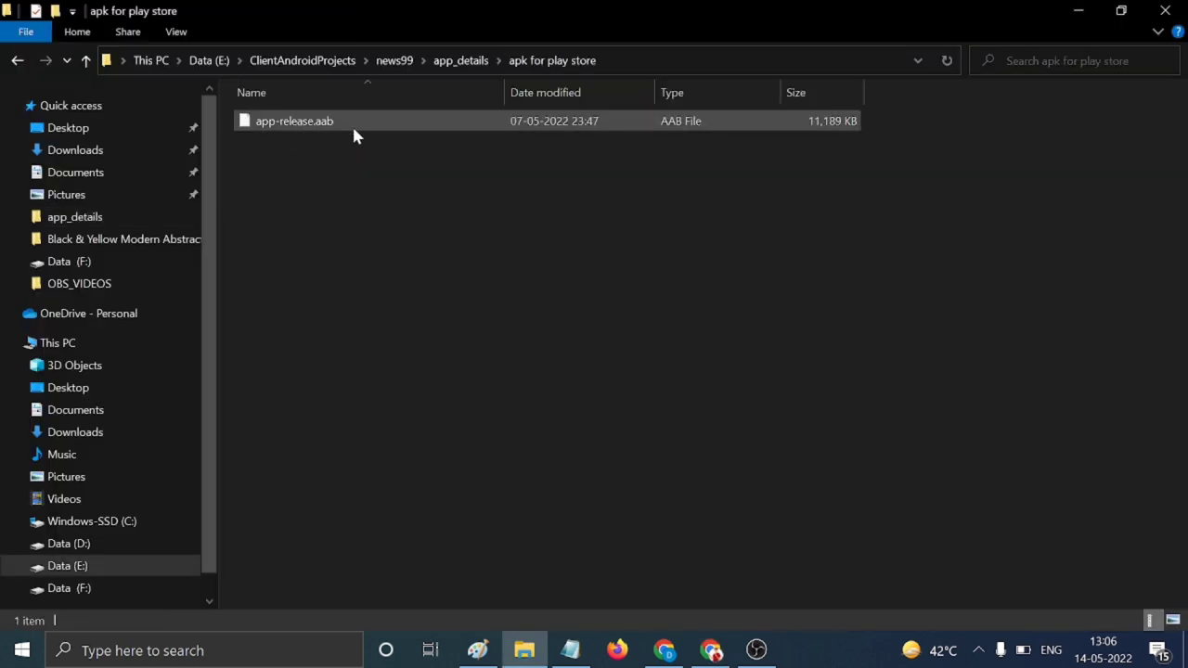
{"action": "left_click", "coordinate": [461, 61]}
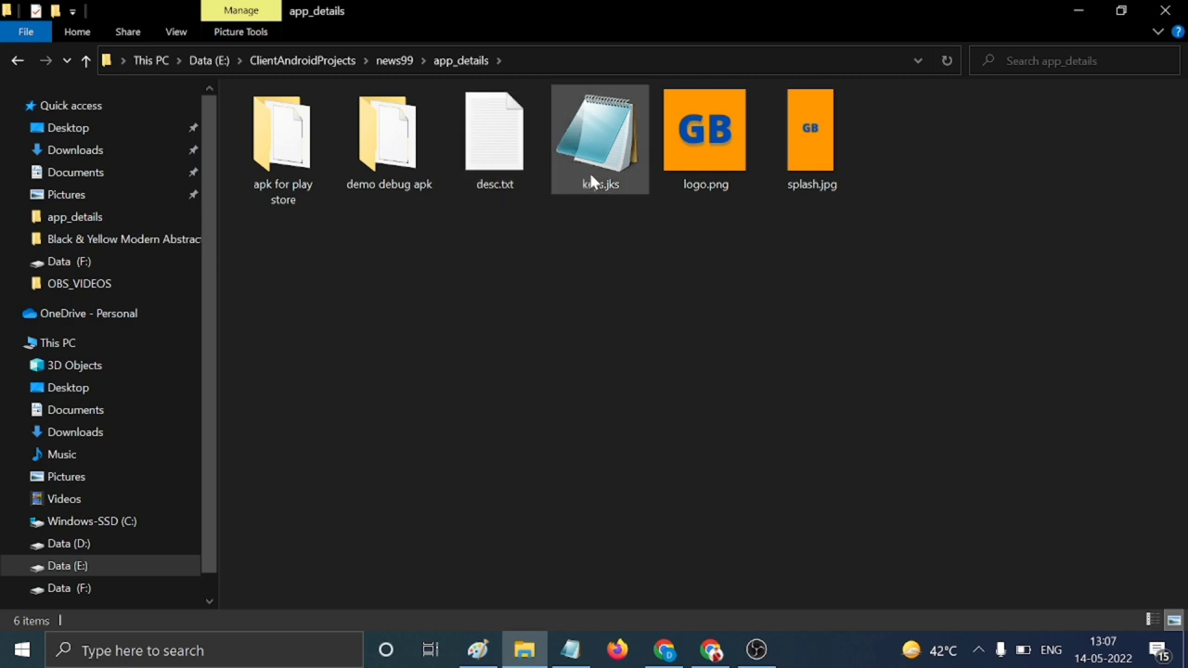
- Check the 512 x 512 logo.png details, then return to the Go Break design in Canva
{"action": "left_click", "coordinate": [703, 115]}
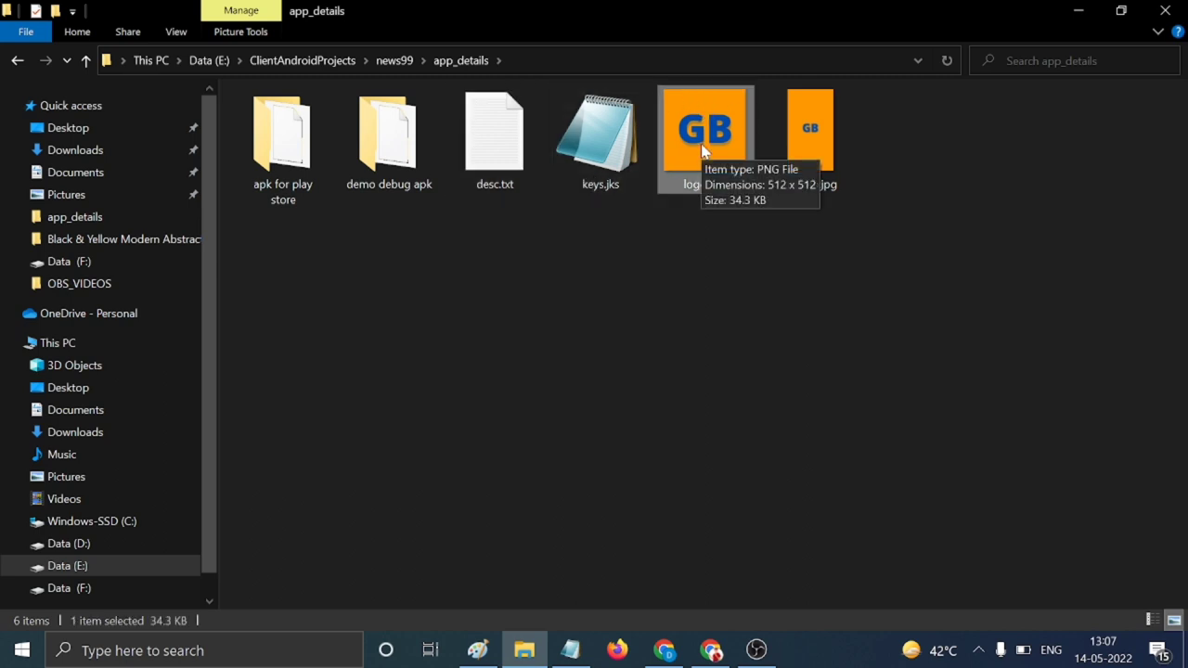
{"action": "left_click", "coordinate": [636, 419]}
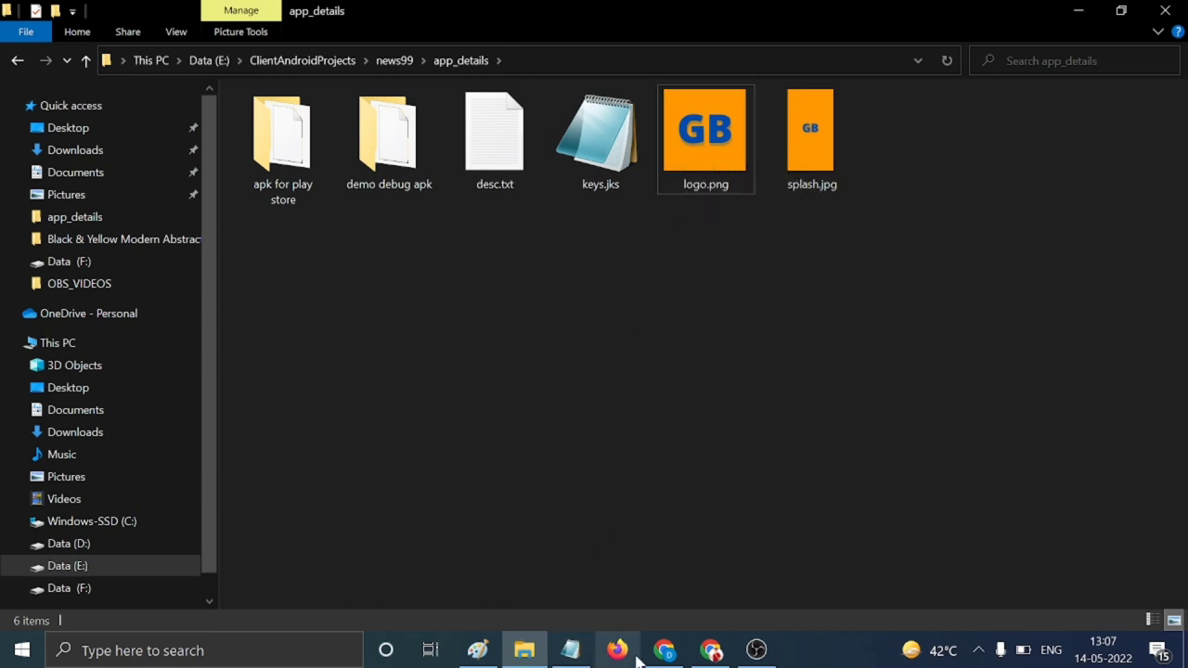
{"action": "left_click", "coordinate": [663, 654]}
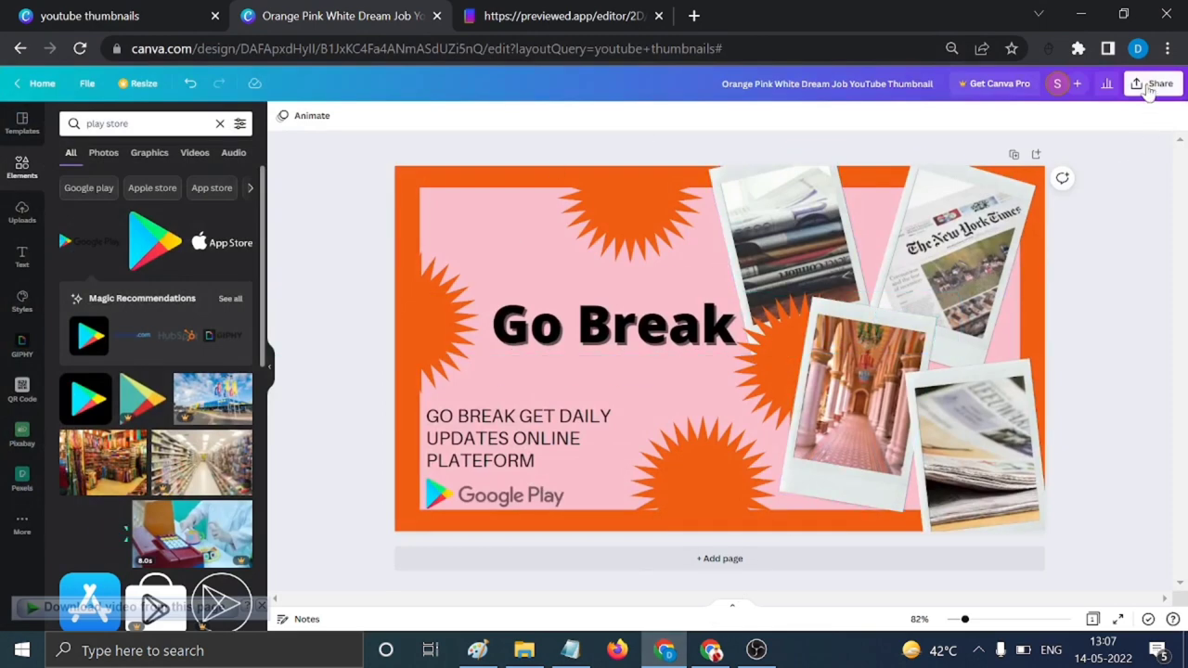
- Download the Go Break design from Canva as a 1280 × 720 PNG
{"action": "left_click", "coordinate": [1151, 86]}
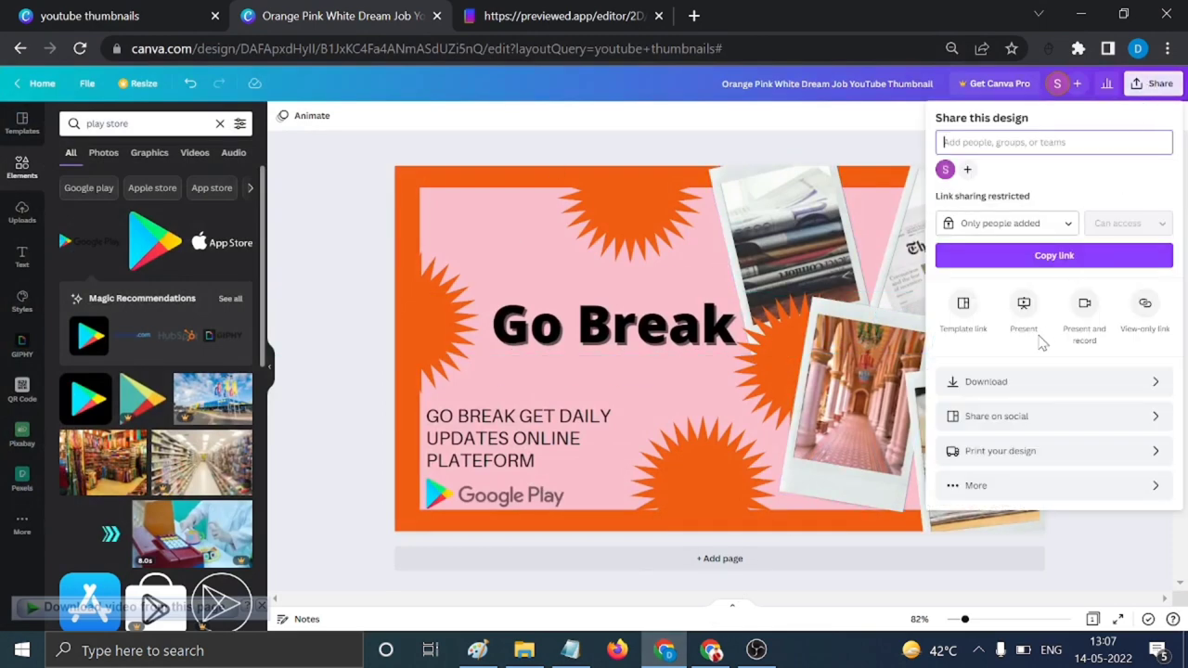
{"action": "left_click", "coordinate": [1011, 381]}
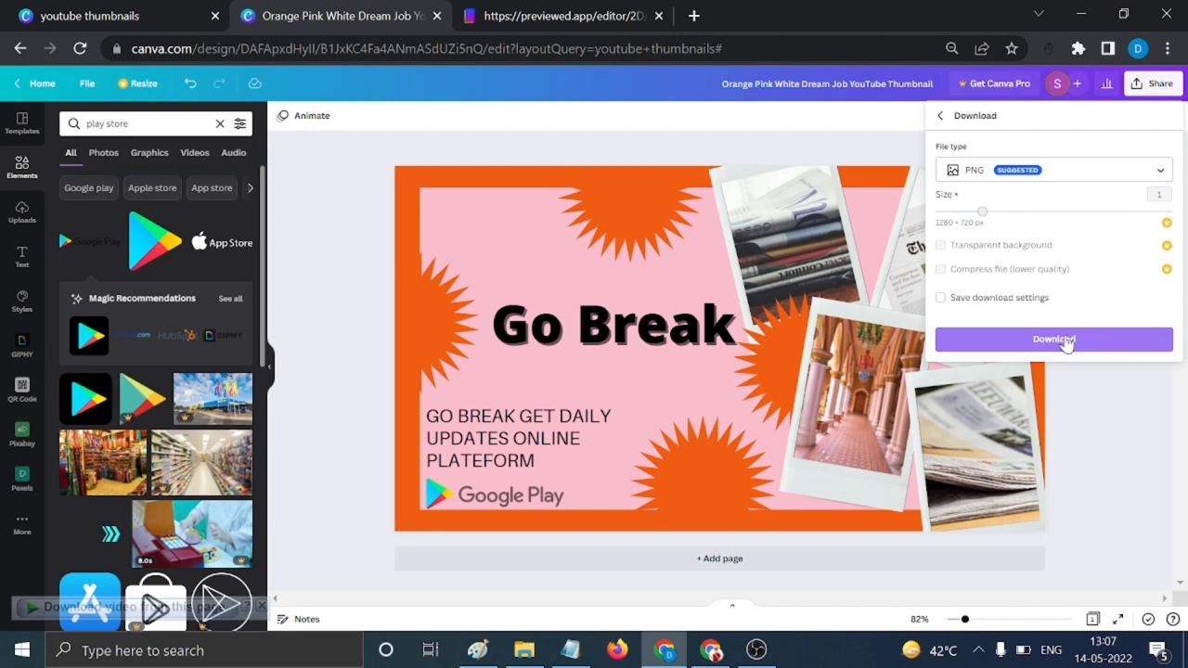
{"action": "left_click", "coordinate": [1067, 342]}
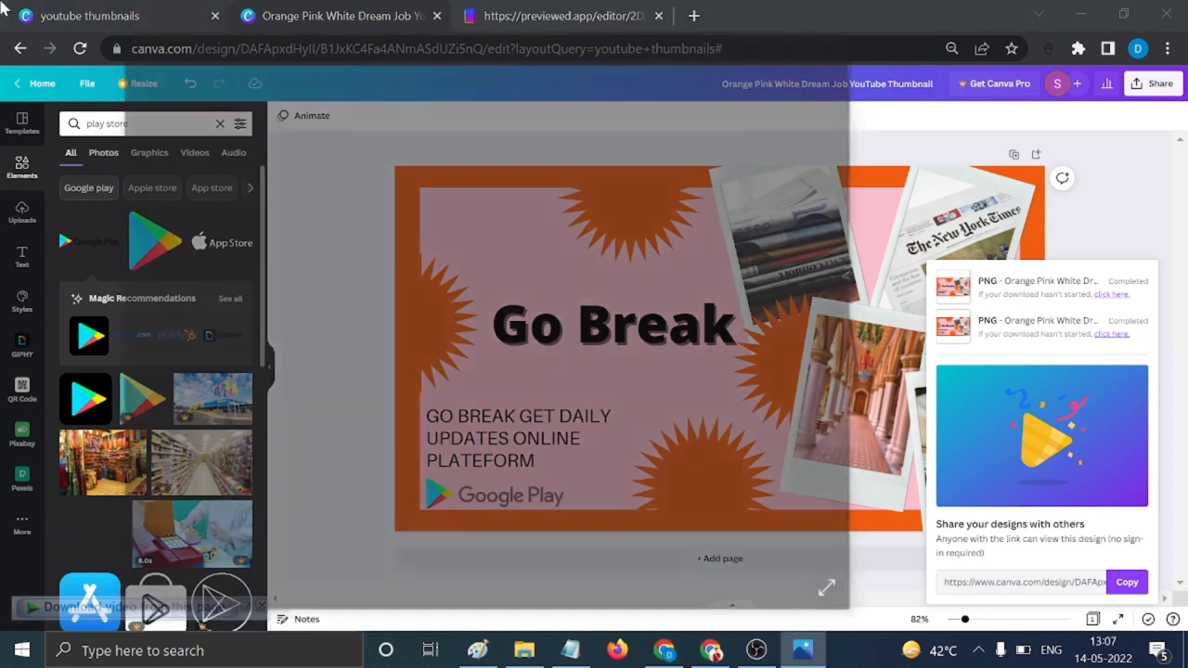
- Close the Photos viewer and go back to the 'youtube thumbnails' template results
{"action": "left_click", "coordinate": [838, 45]}
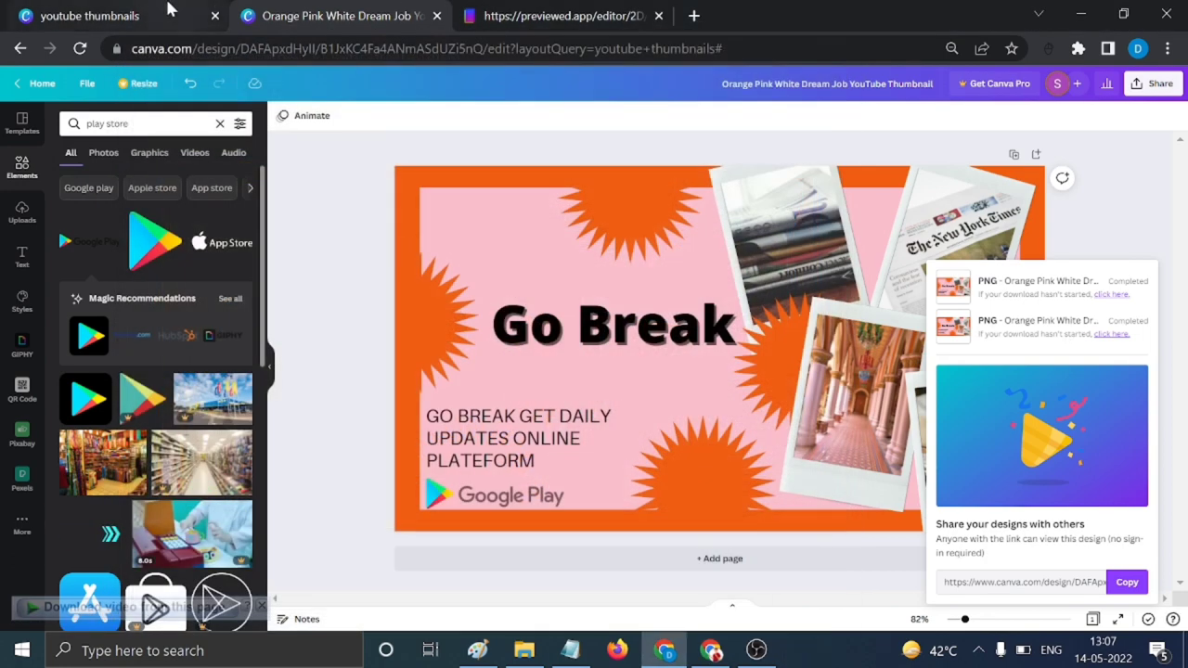
{"action": "left_click", "coordinate": [167, 9]}
{"action": "scroll", "coordinate": [791, 487], "scroll_direction": "down", "scroll_amount": 4}
{"action": "scroll", "coordinate": [791, 487], "scroll_direction": "up", "scroll_amount": 7}
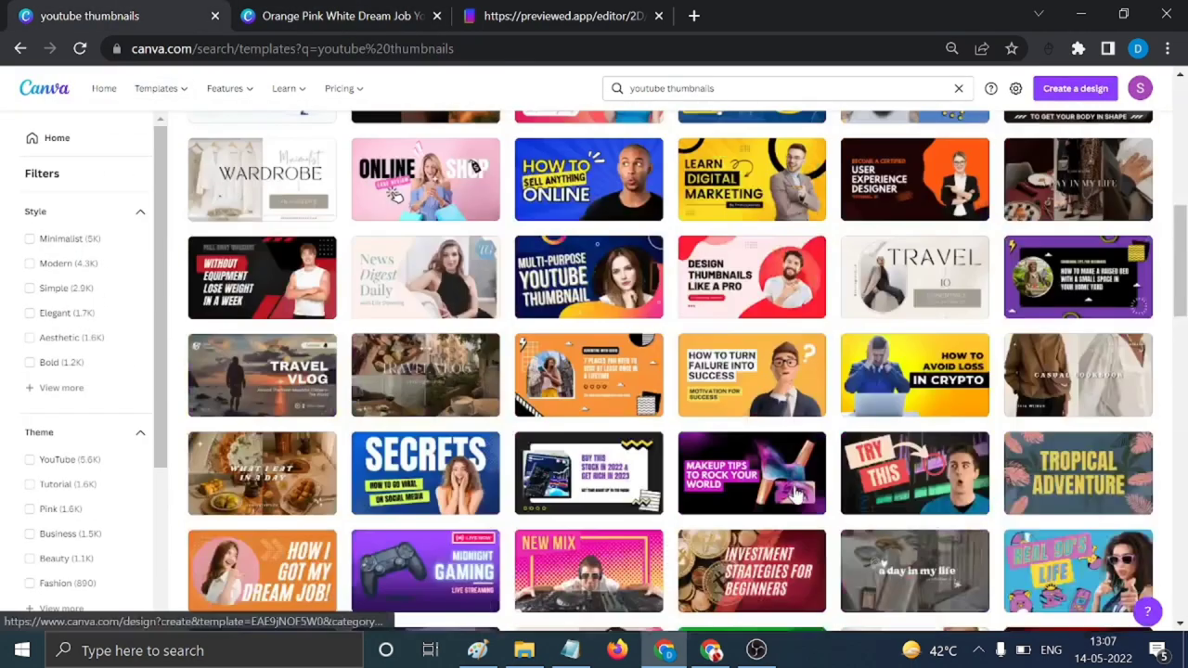
{"action": "scroll", "coordinate": [793, 493], "scroll_direction": "up", "scroll_amount": 5}
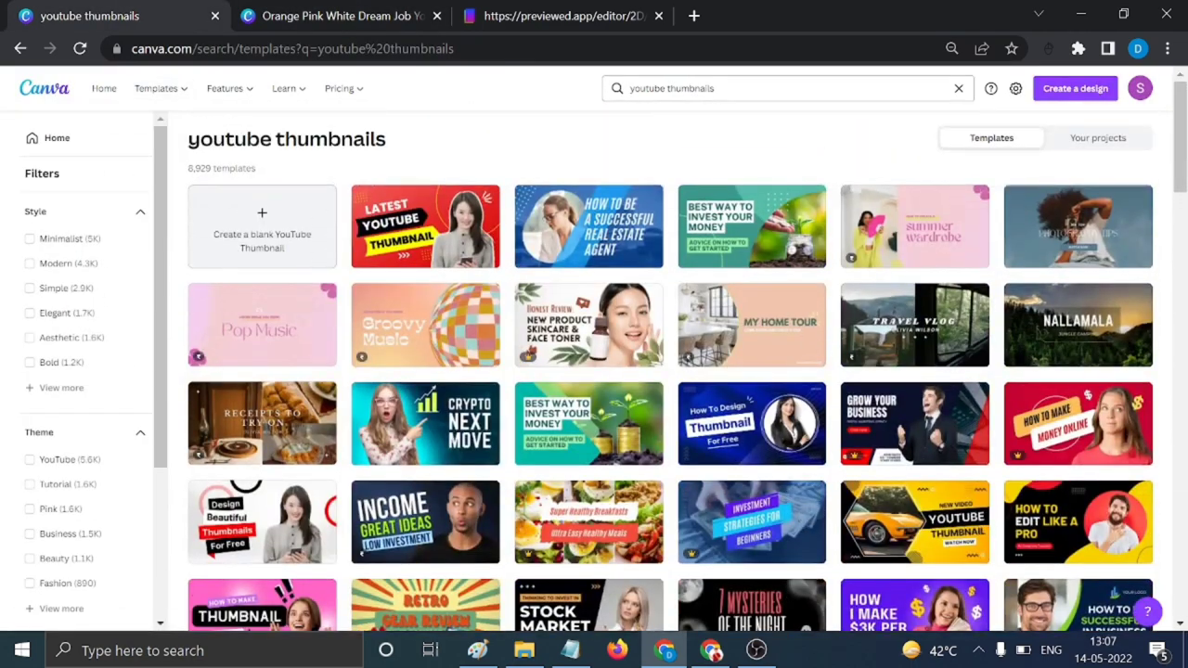
{"action": "scroll", "coordinate": [800, 429], "scroll_direction": "down", "scroll_amount": 5}
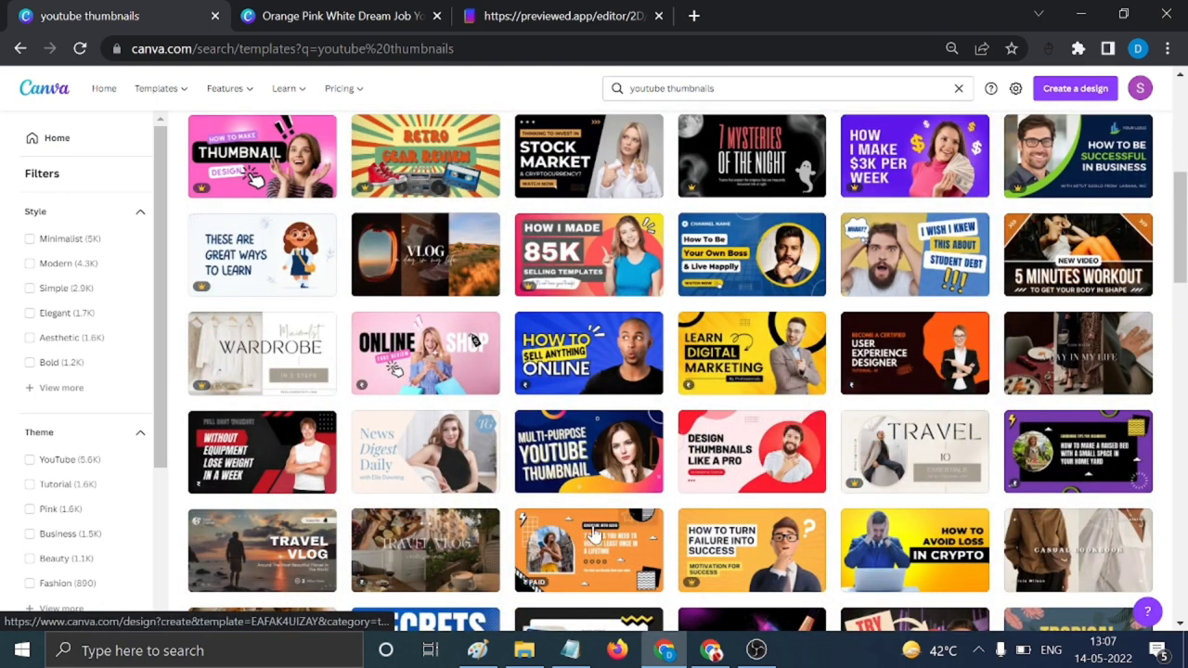
- Paste the downloaded Go Break thumbnail from Downloads into Paint
{"action": "left_click", "coordinate": [477, 649]}
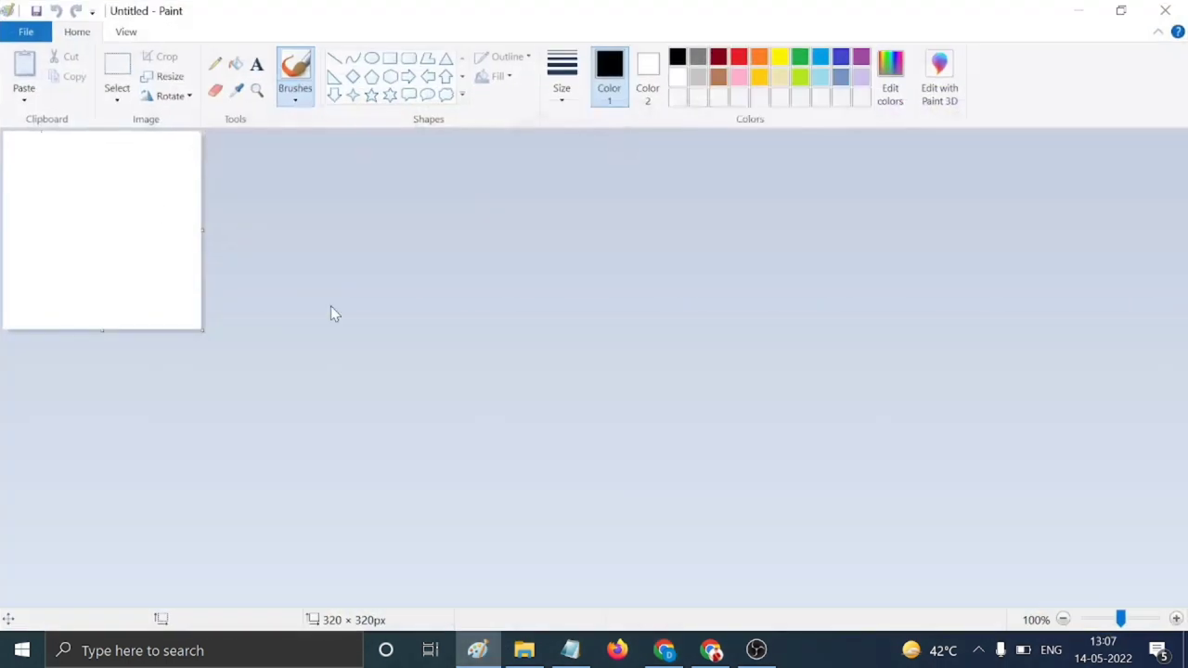
{"action": "left_click", "coordinate": [24, 96]}
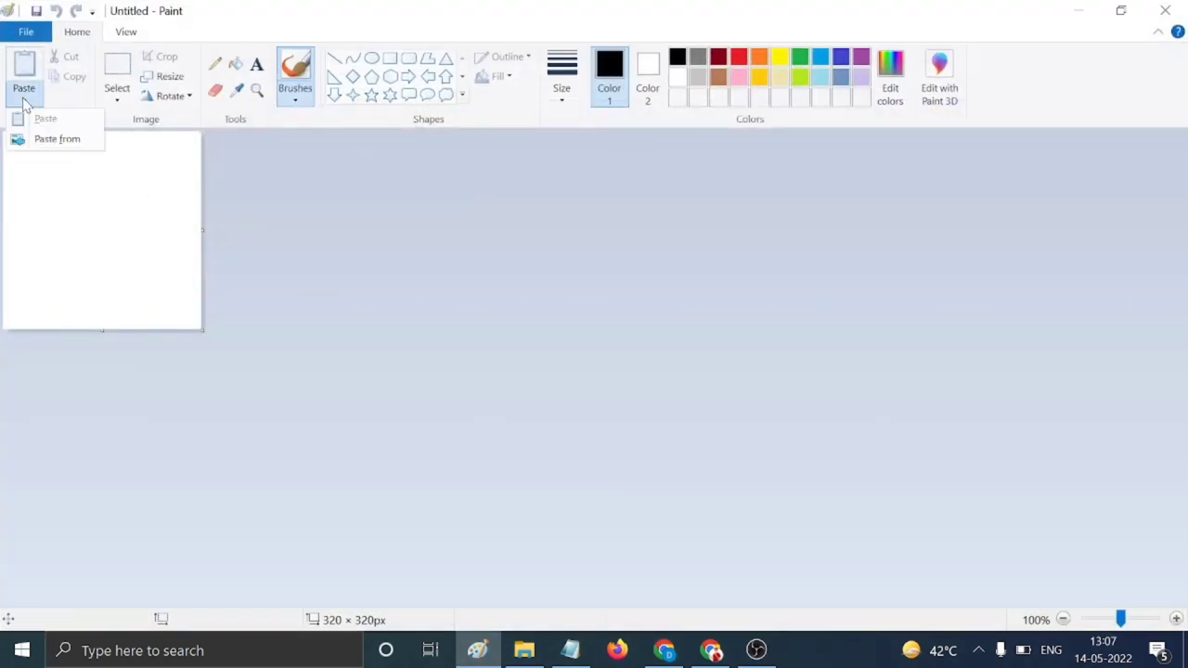
{"action": "left_click", "coordinate": [52, 147]}
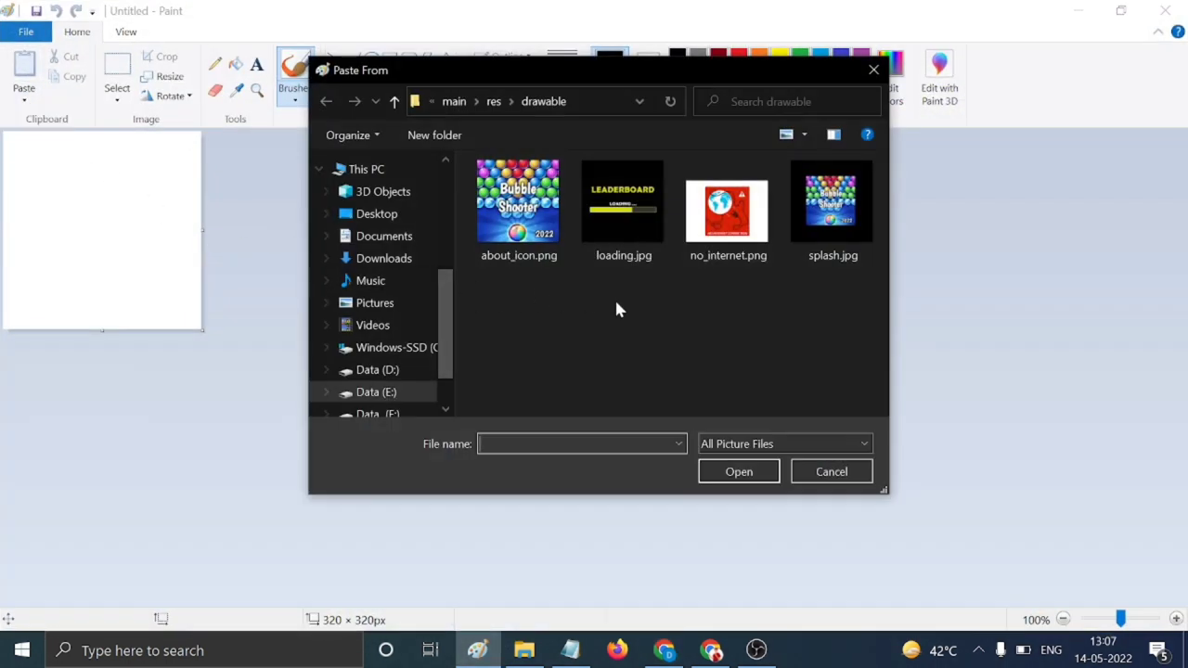
{"action": "left_click", "coordinate": [381, 263]}
{"action": "left_click", "coordinate": [577, 221]}
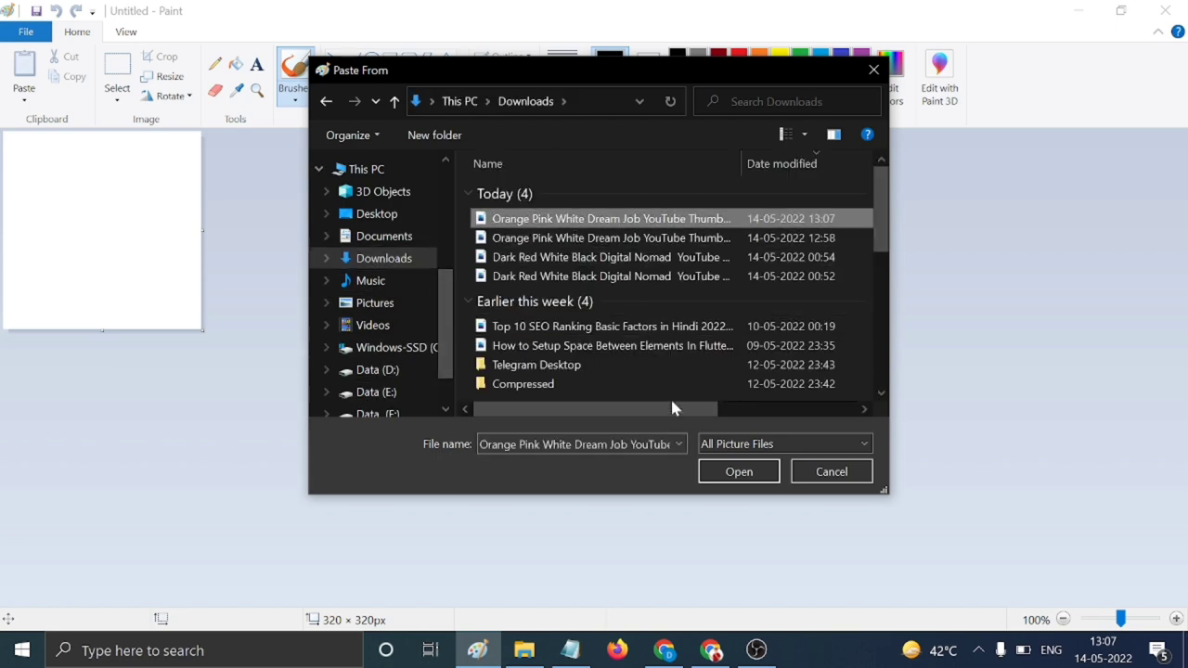
{"action": "left_click", "coordinate": [733, 471]}
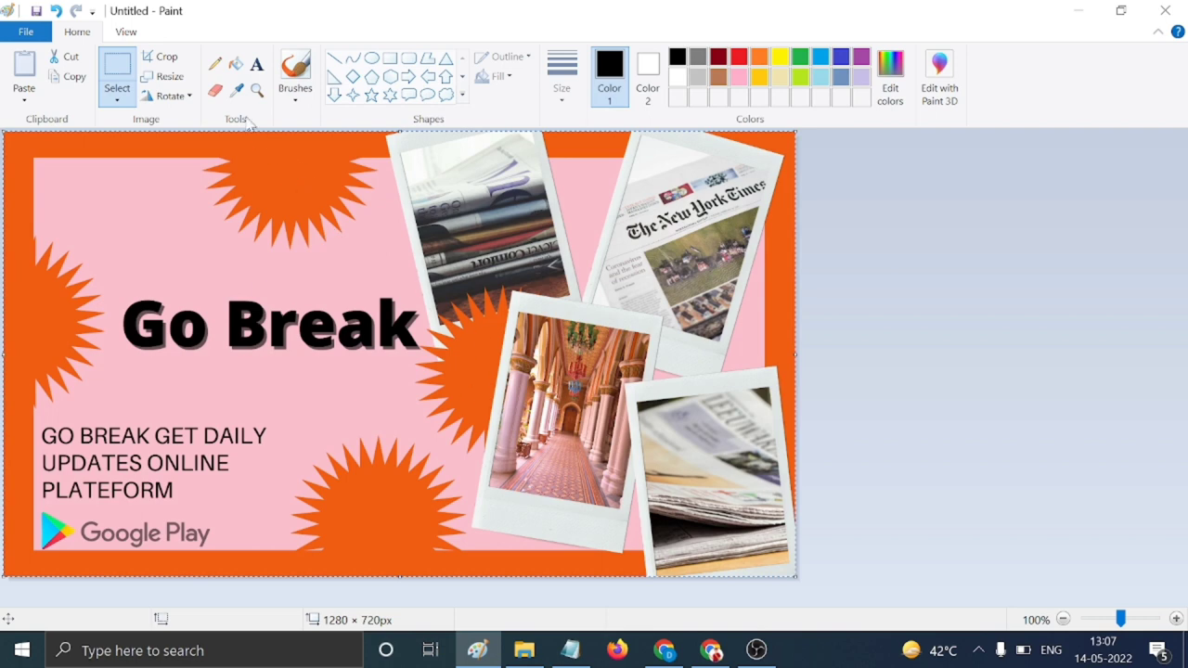
- Resize the whole image by pixels to 1024 × 500
{"action": "left_click", "coordinate": [165, 76]}
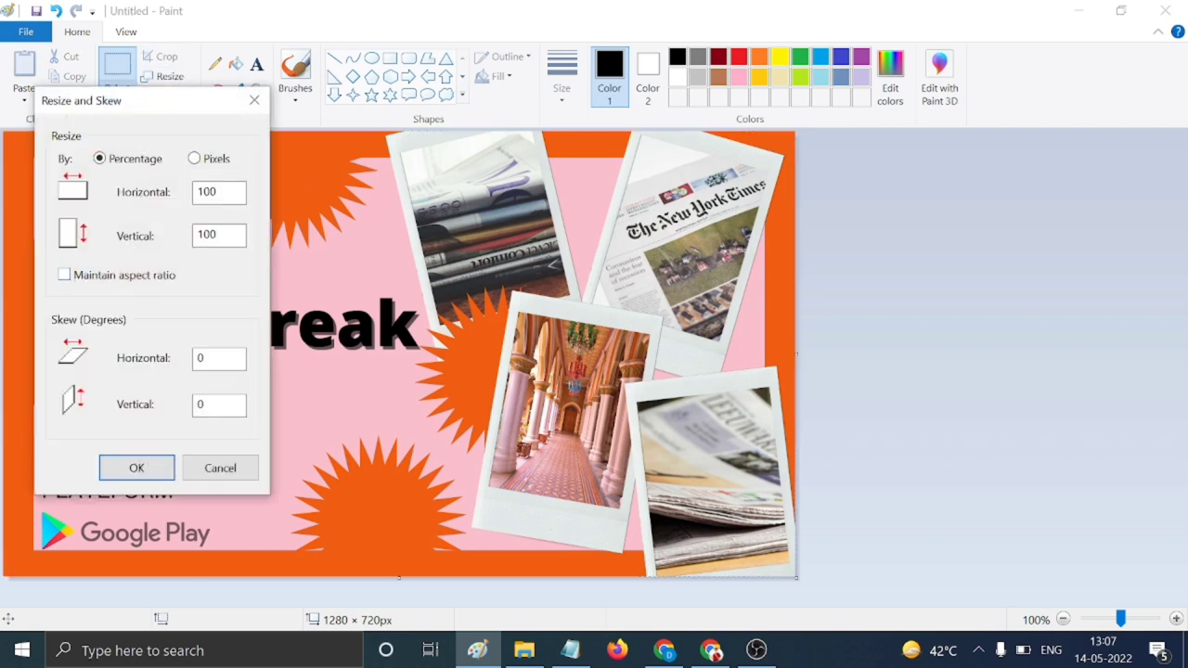
{"action": "key", "text": "Tab"}
{"action": "key", "text": "BackSpace"}
{"action": "key", "text": "Tab"}
{"action": "left_click", "coordinate": [135, 467]}
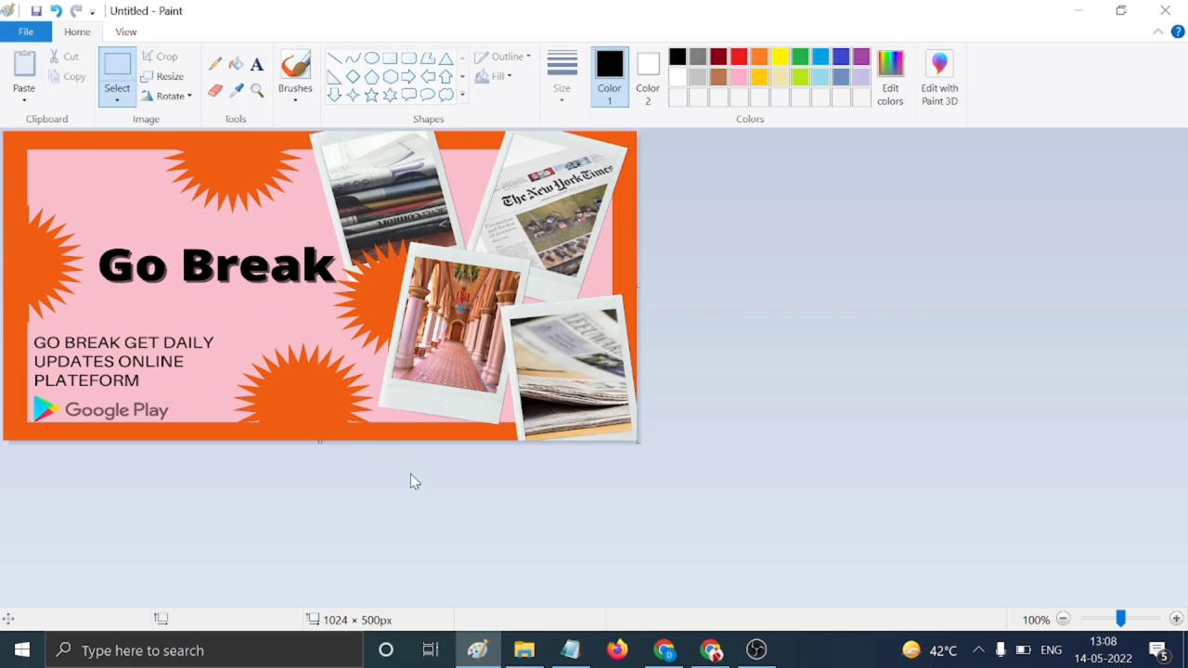
- Copy the app_details folder path from File Explorer and return to Paint
{"action": "left_click", "coordinate": [525, 652]}
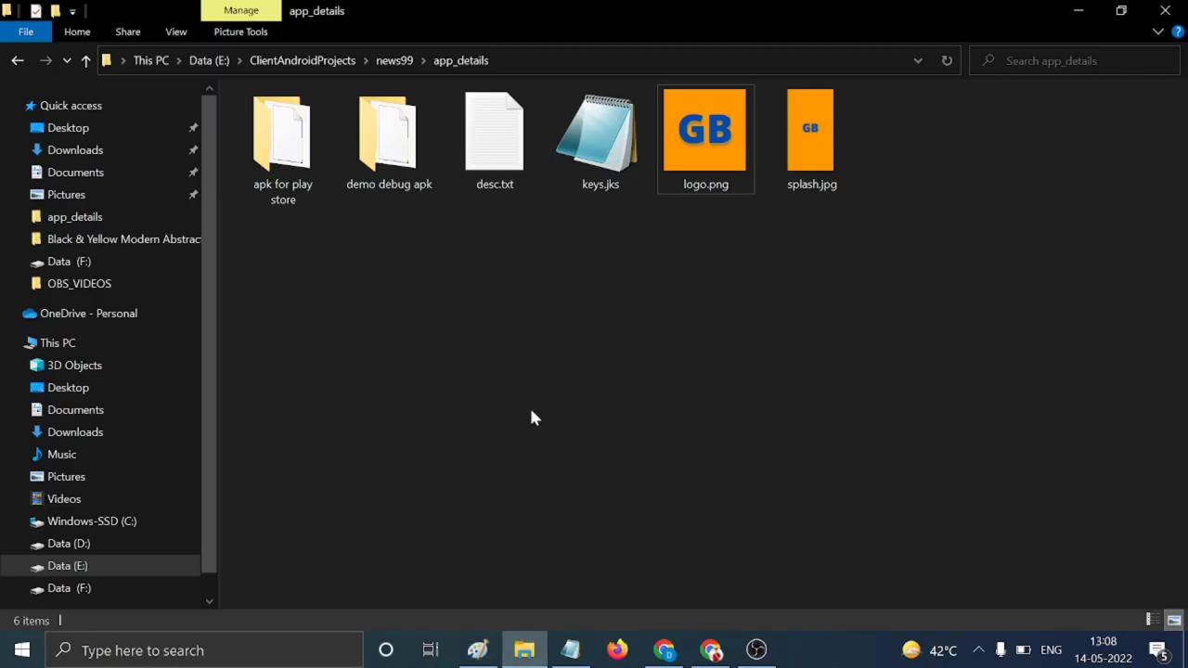
{"action": "left_click", "coordinate": [544, 61]}
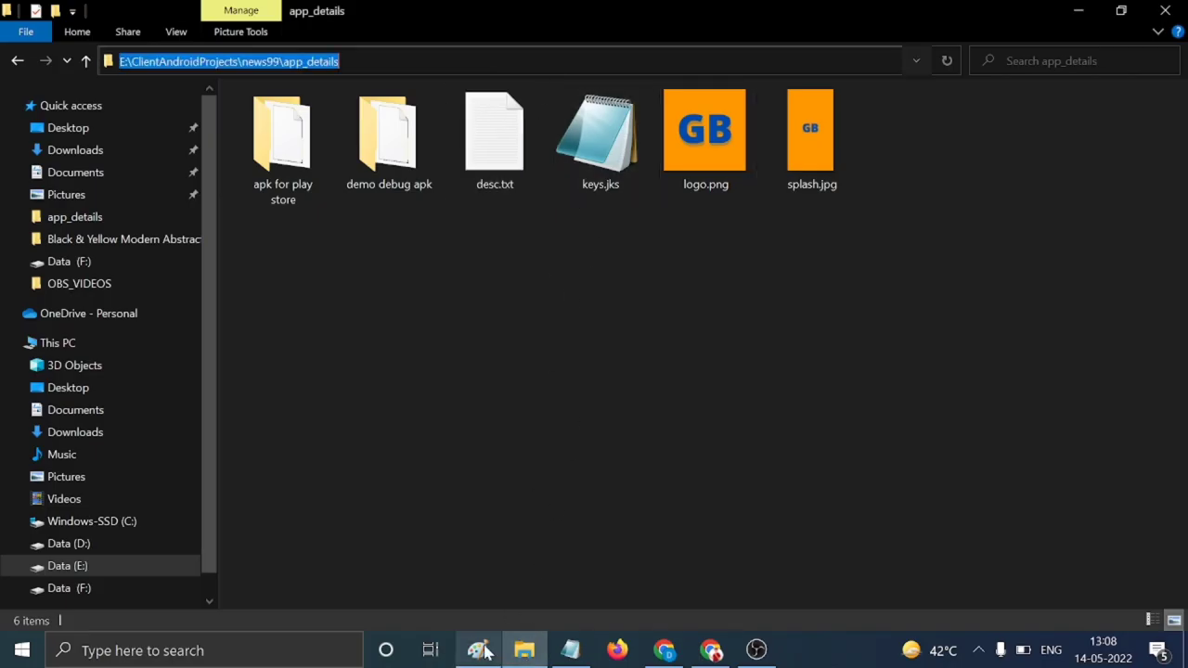
{"action": "left_click", "coordinate": [477, 649]}
{"action": "left_click", "coordinate": [25, 32]}
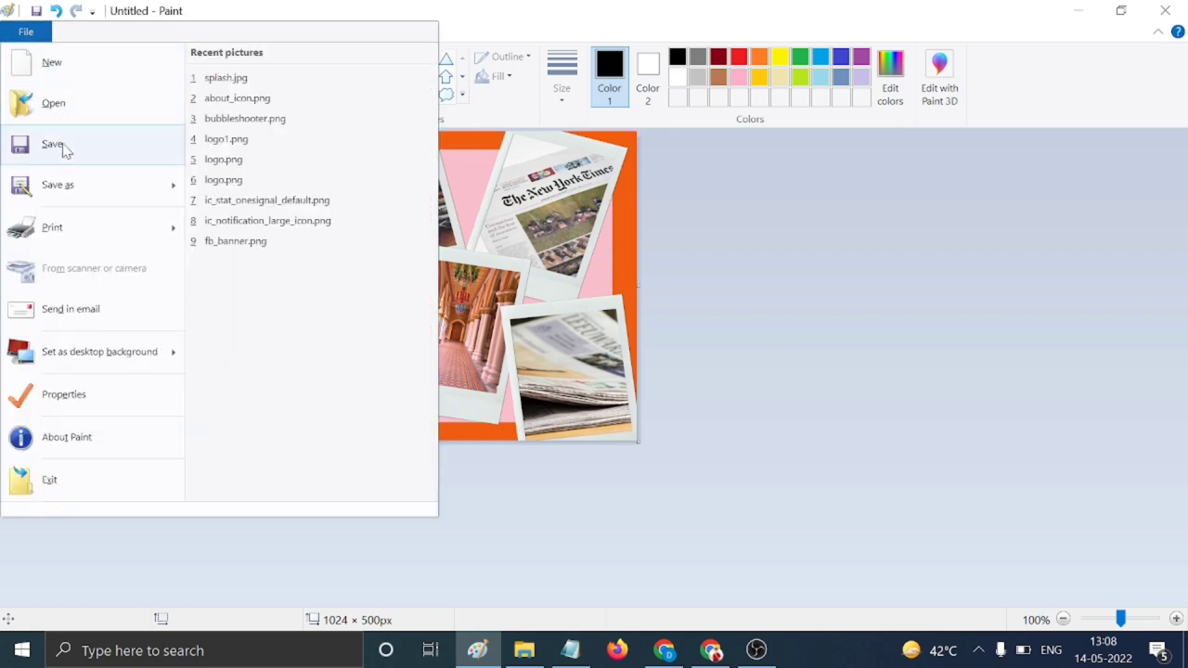
- Save the image as banner.png PNG in the app_details folder, then close Paint
{"action": "left_click", "coordinate": [64, 189]}
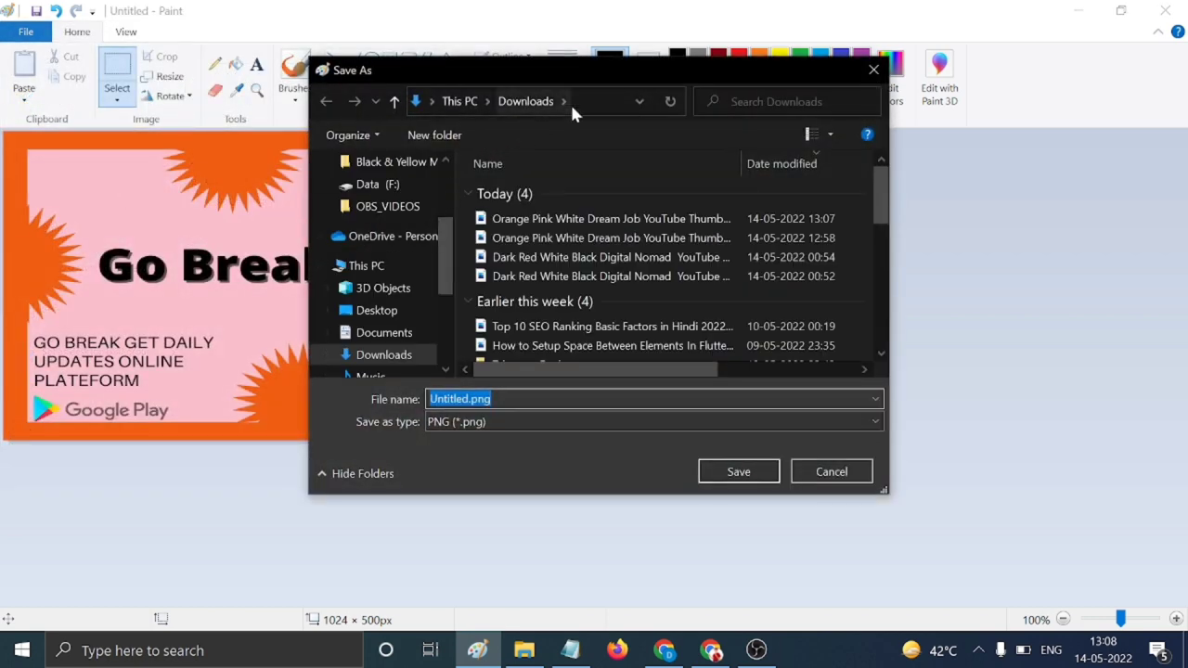
{"action": "left_click", "coordinate": [572, 104]}
{"action": "key", "text": "ctrl+v"}
{"action": "key", "text": "Return"}
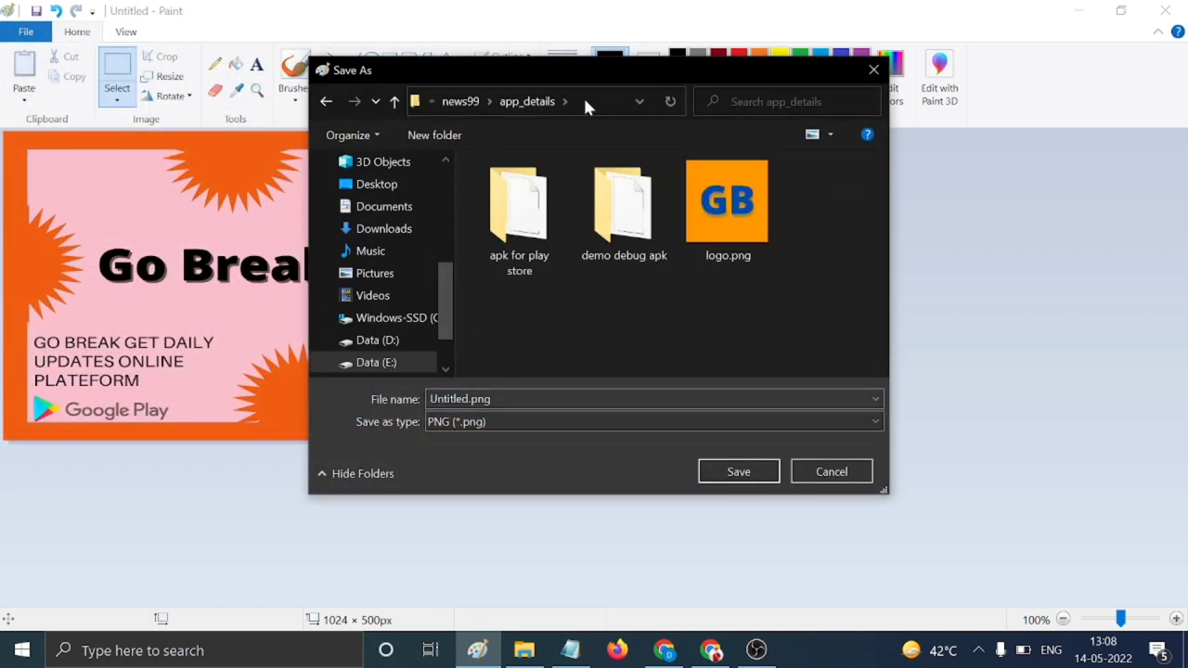
{"action": "left_click", "coordinate": [458, 398]}
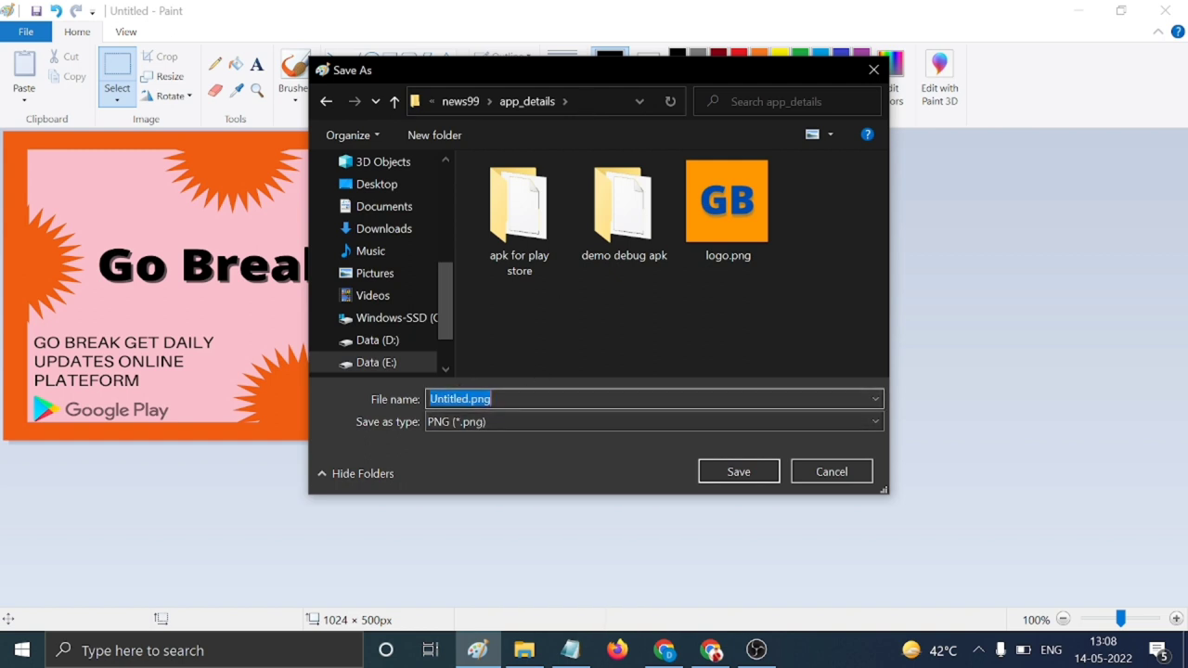
{"action": "left_click", "coordinate": [460, 398]}
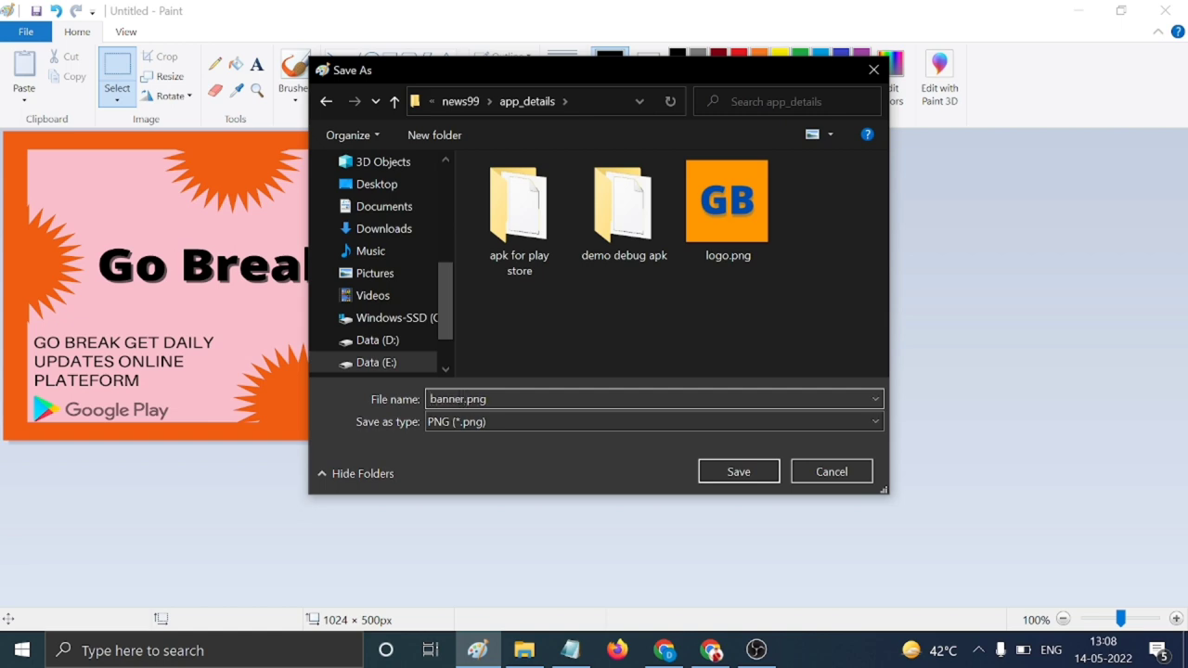
{"action": "left_click", "coordinate": [715, 472]}
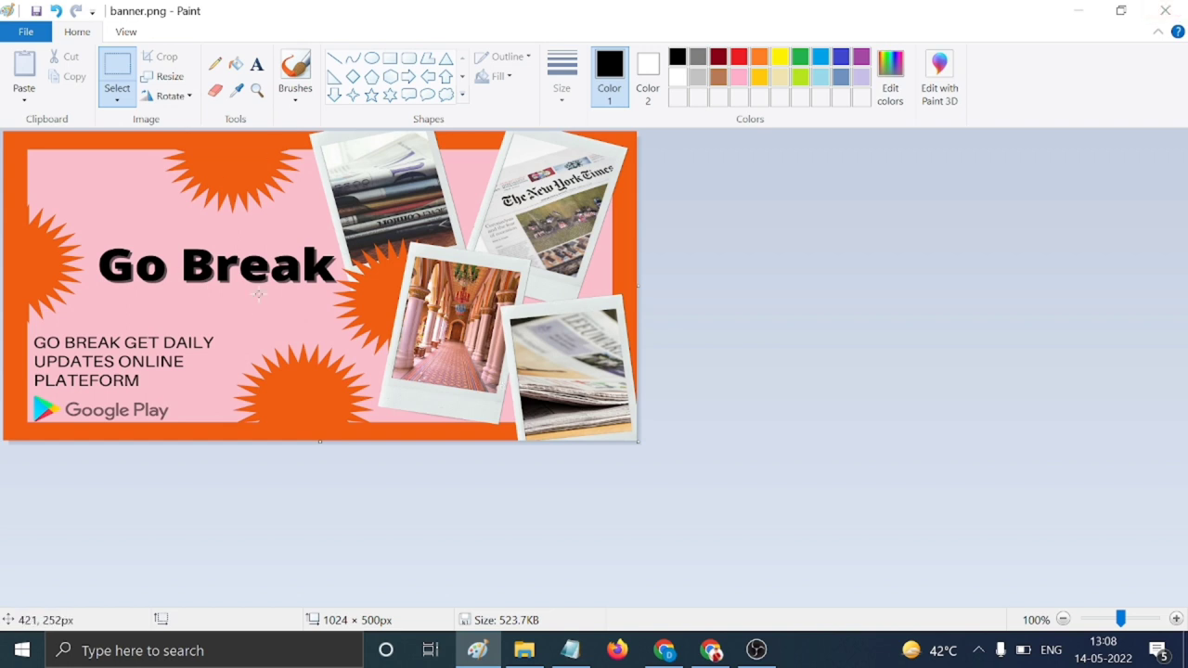
{"action": "left_click", "coordinate": [1162, 11]}
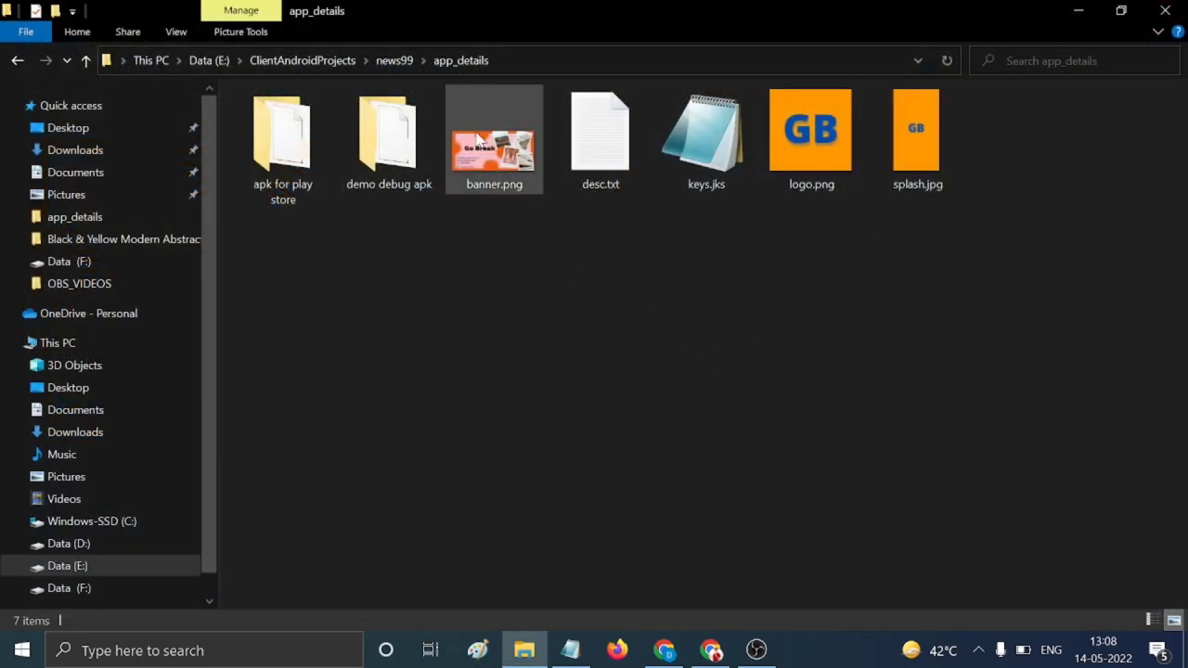
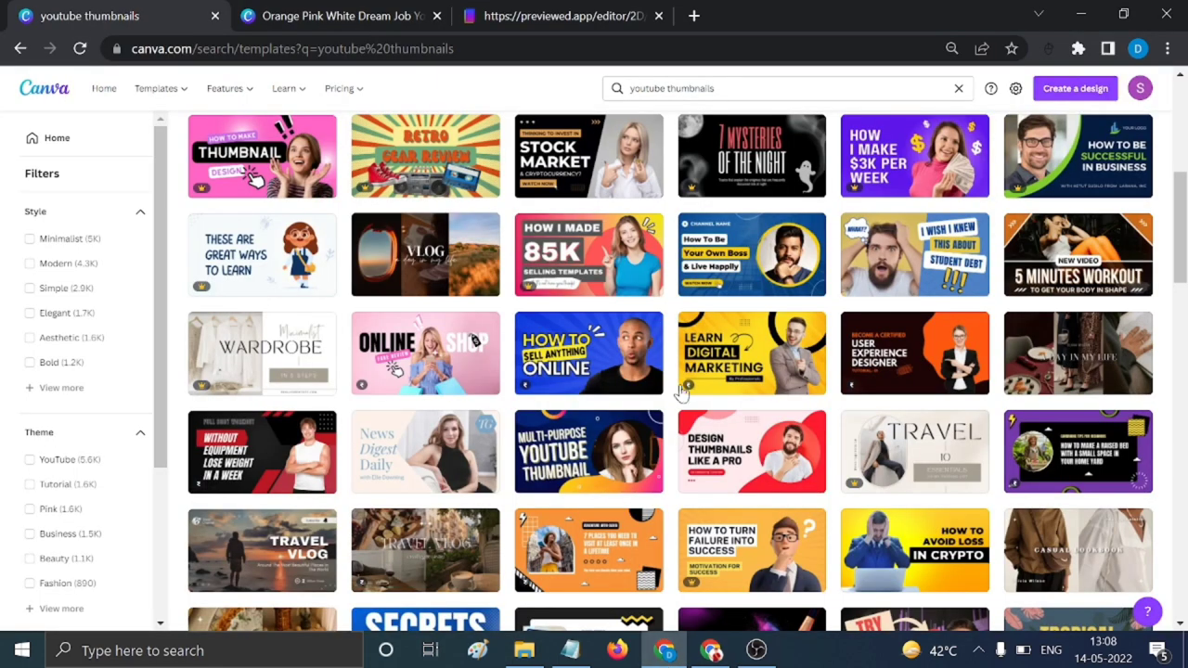
- Download the first phone mockup in Previewed as a free-quality PNG, saving previewed.zip
{"action": "left_click", "coordinate": [561, 16]}
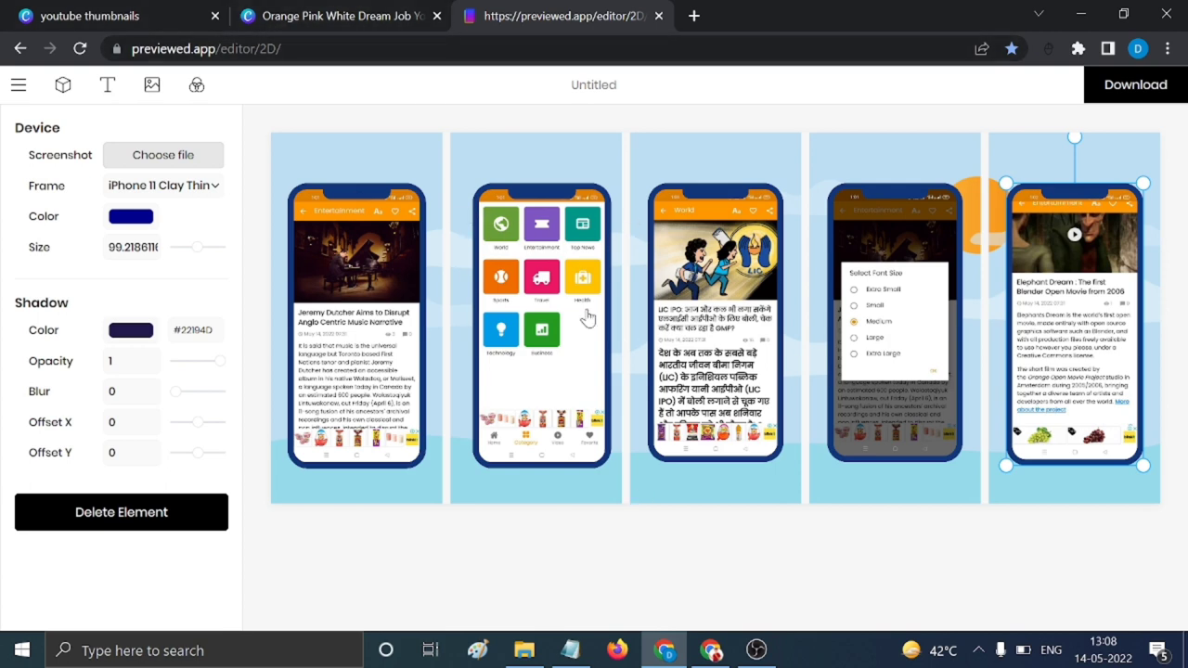
{"action": "left_click", "coordinate": [397, 269]}
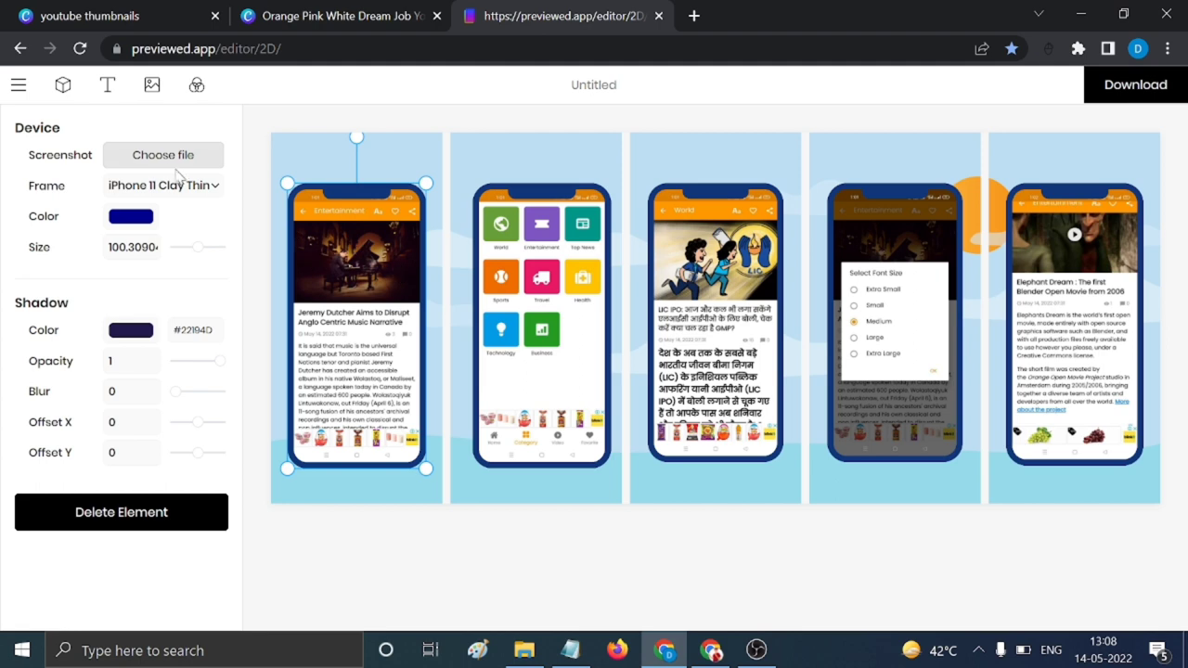
{"action": "left_click", "coordinate": [1114, 90]}
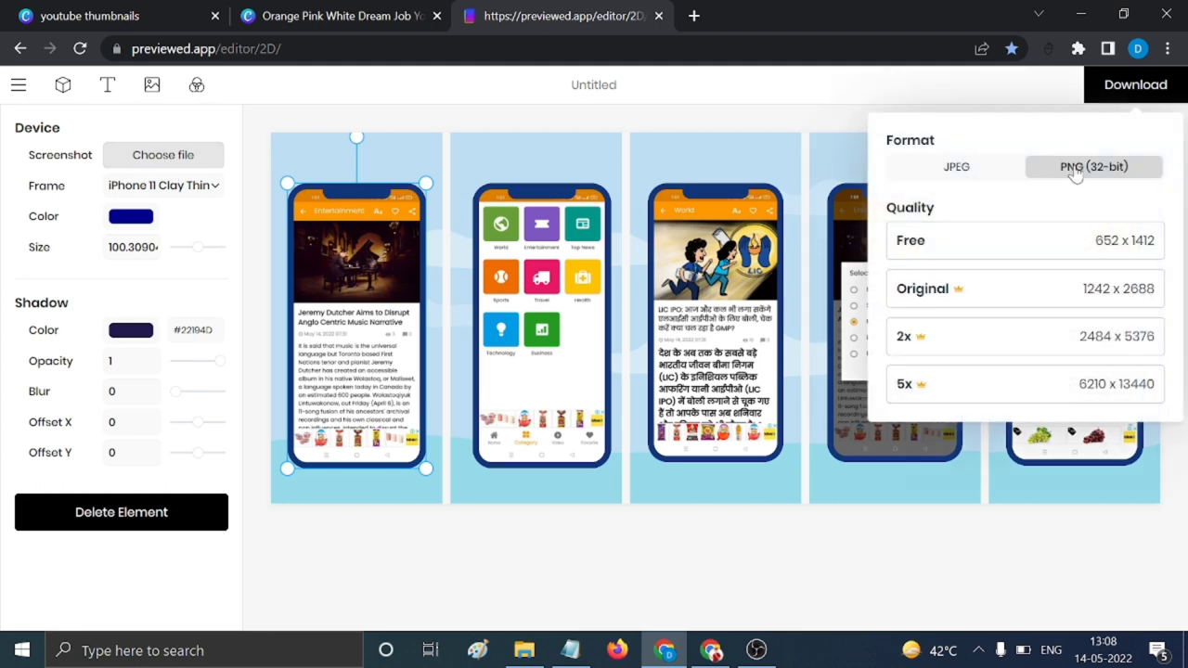
{"action": "left_click", "coordinate": [1042, 256]}
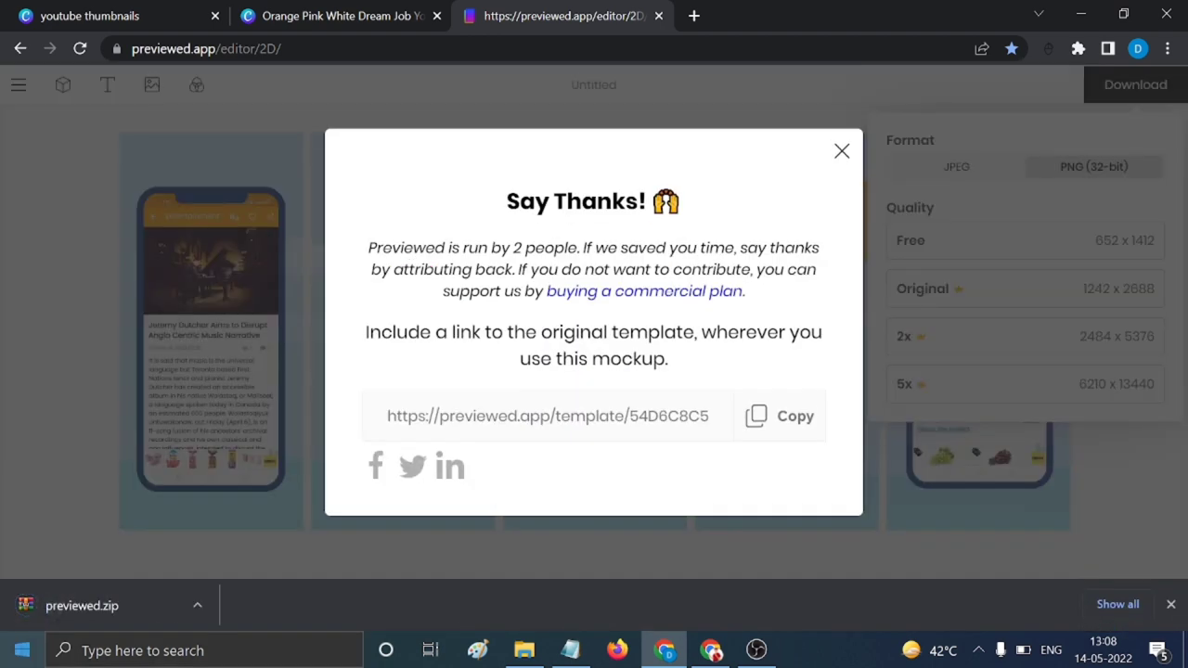
- Extract previewed.zip in Downloads into a previewed folder of mockup images
{"action": "left_click", "coordinate": [197, 605]}
{"action": "left_click", "coordinate": [210, 548]}
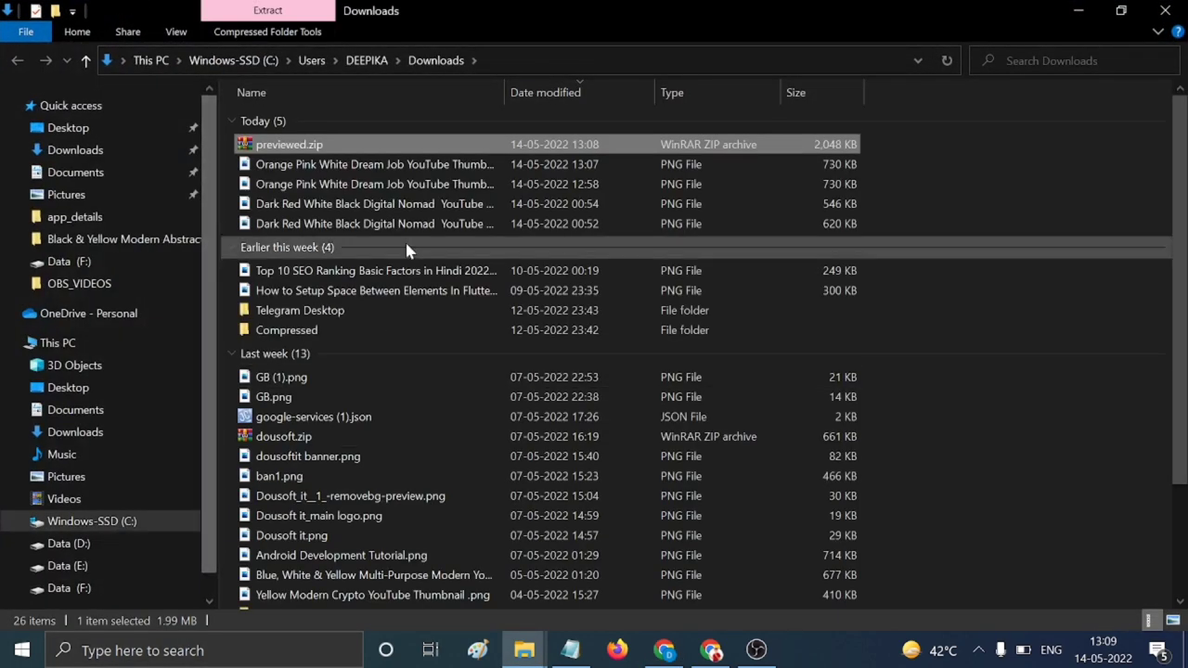
{"action": "right_click", "coordinate": [378, 147]}
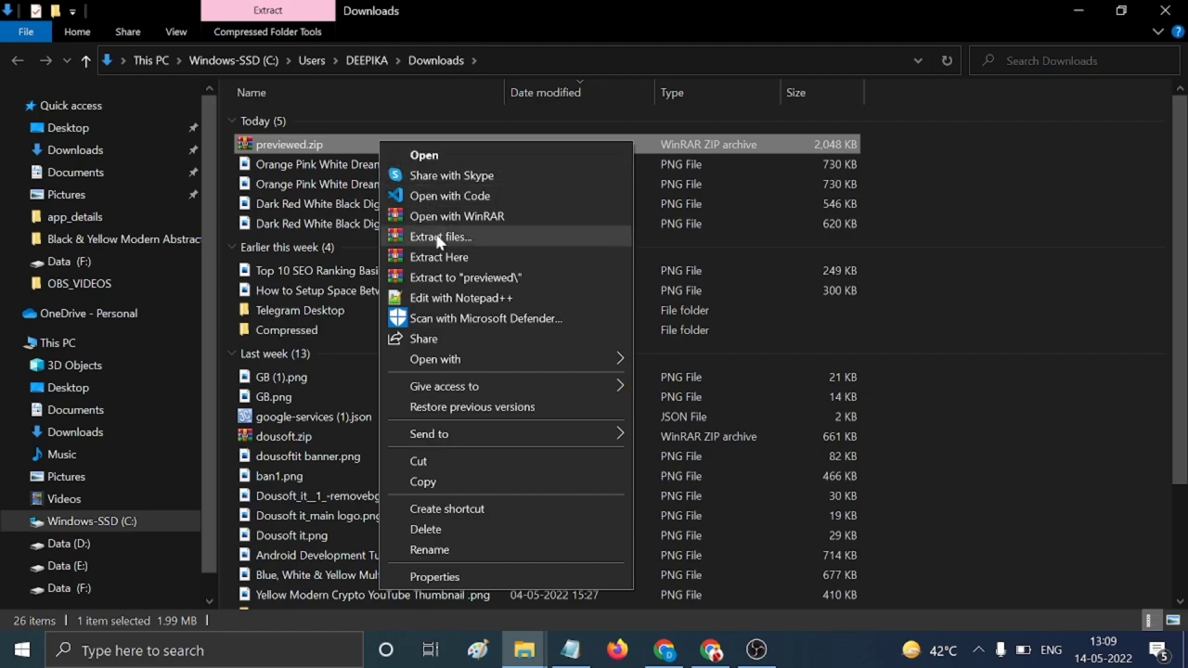
{"action": "left_click", "coordinate": [434, 232]}
{"action": "left_click", "coordinate": [646, 522]}
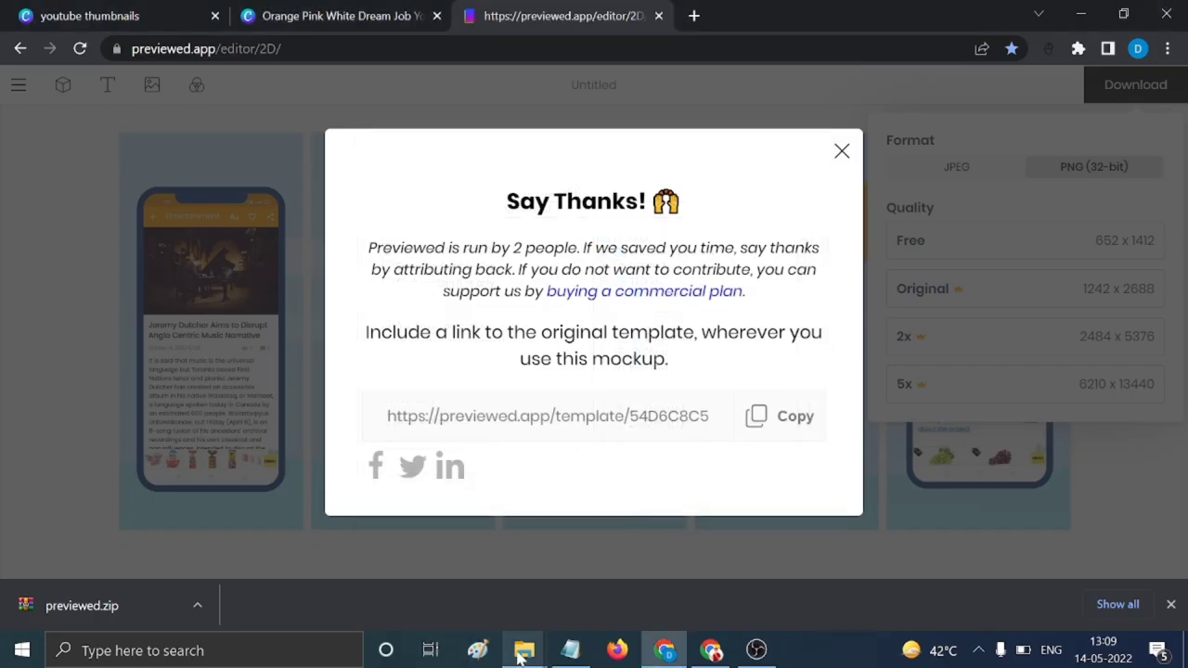
{"action": "mouse_move", "coordinate": [522, 652]}
{"action": "left_click", "coordinate": [578, 593]}
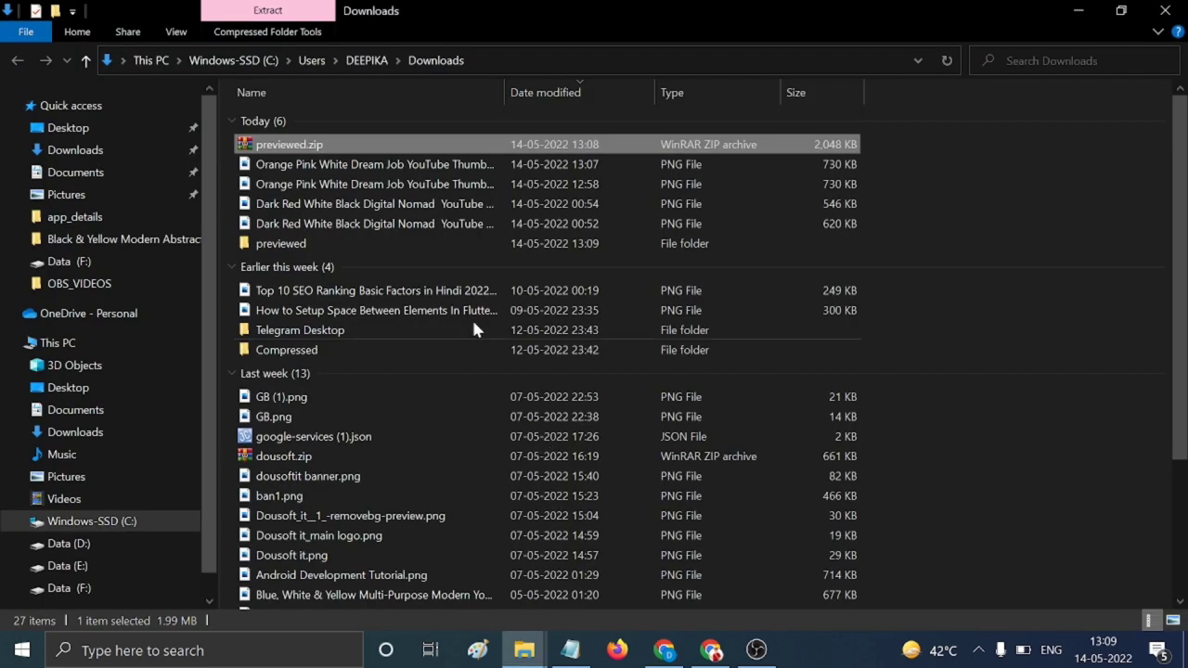
{"action": "double_click", "coordinate": [350, 246]}
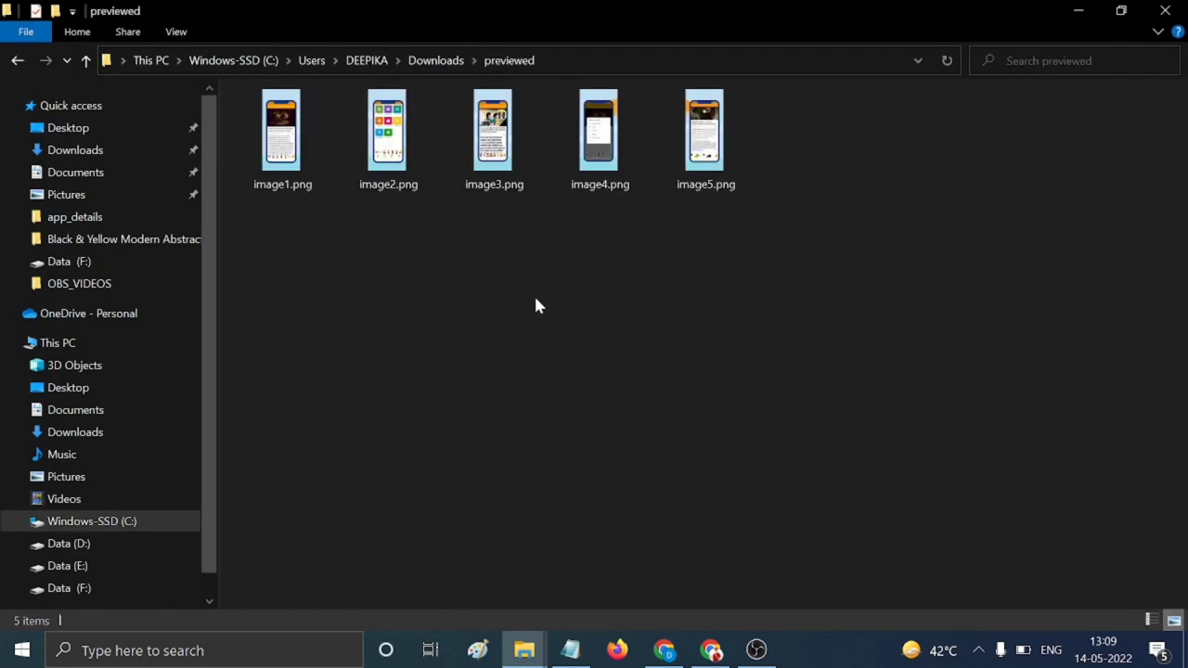
{"action": "left_click", "coordinate": [446, 61]}
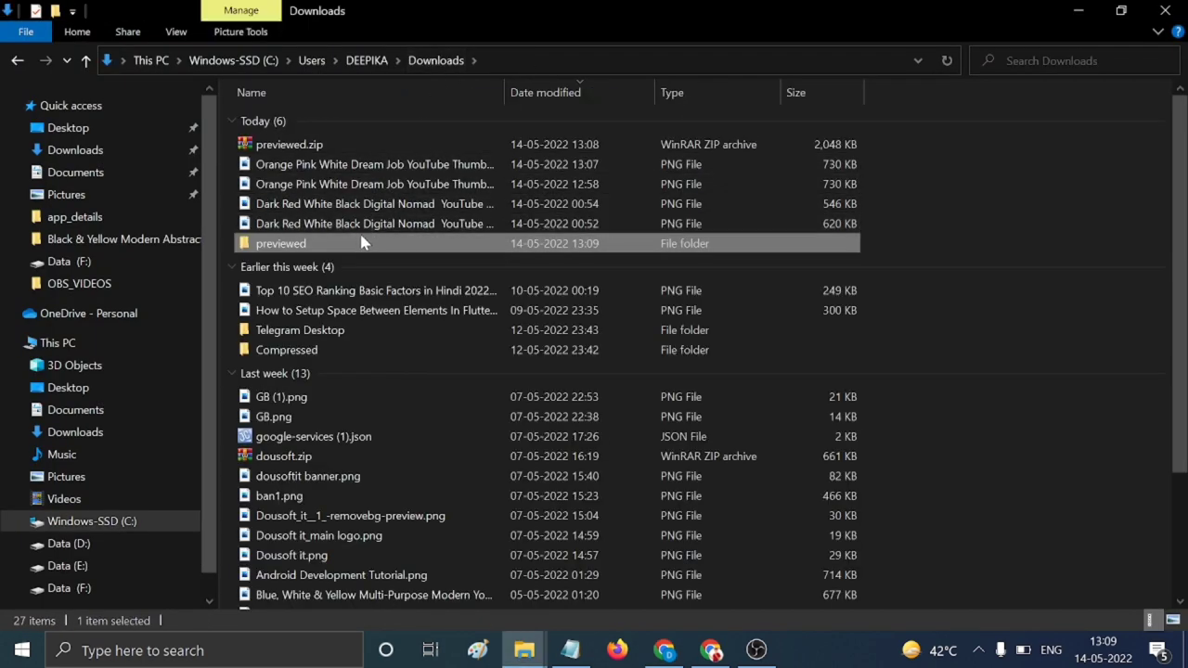
- Move the previewed folder from Downloads into the app_details folder
{"action": "right_click", "coordinate": [435, 241]}
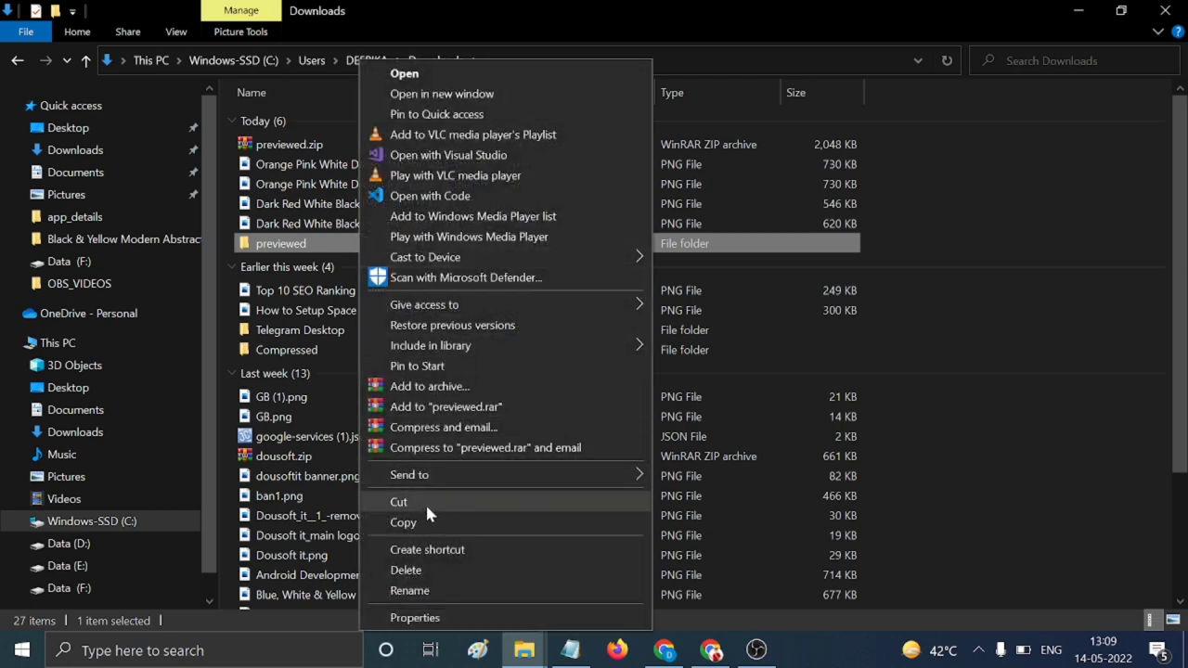
{"action": "left_click", "coordinate": [425, 502]}
{"action": "mouse_move", "coordinate": [522, 656]}
{"action": "left_click", "coordinate": [440, 586]}
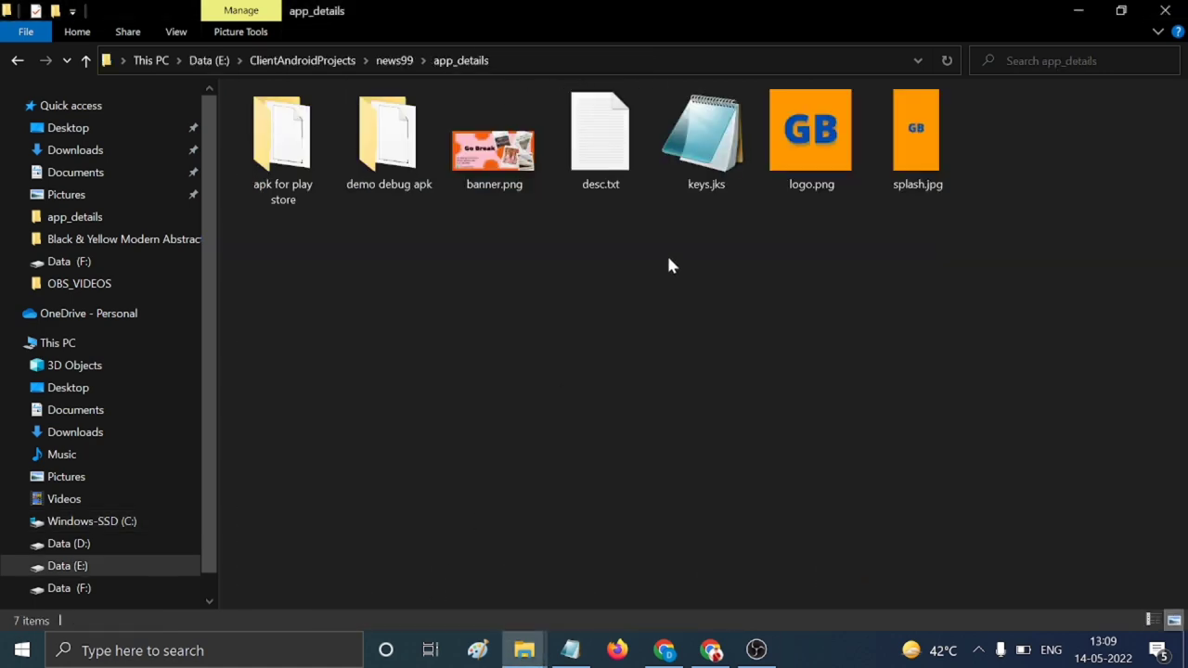
{"action": "right_click", "coordinate": [698, 245]}
{"action": "left_click", "coordinate": [719, 371]}
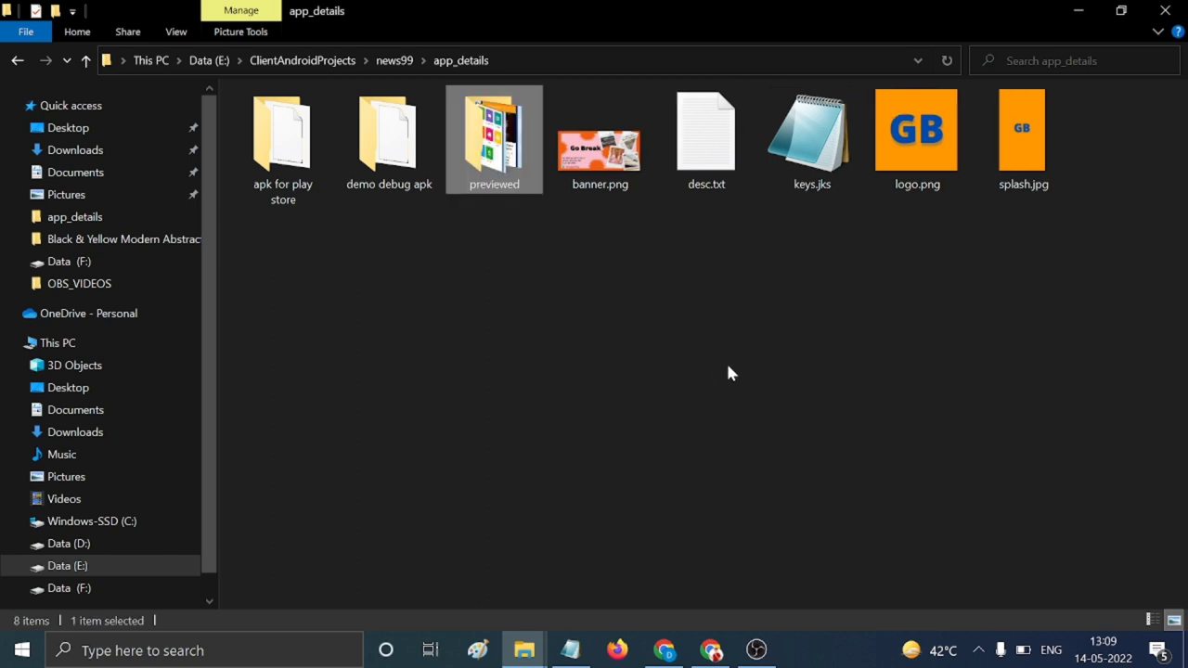
{"action": "left_click", "coordinate": [627, 149]}
{"action": "left_click", "coordinate": [893, 136]}
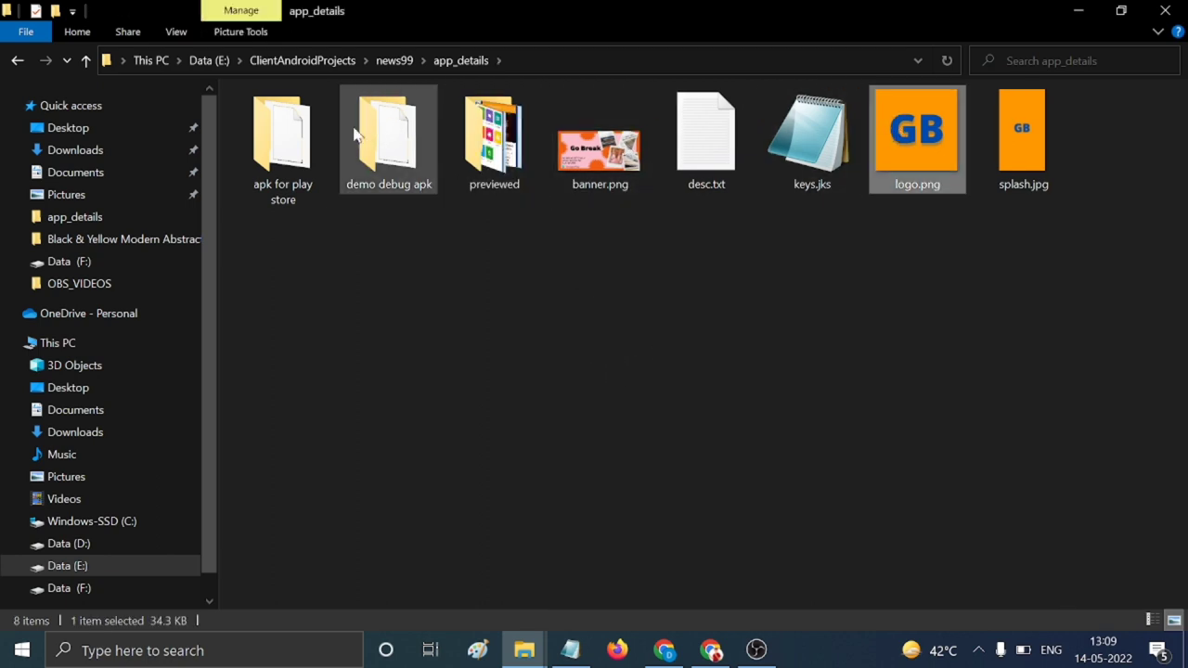
{"action": "left_click", "coordinate": [309, 132]}
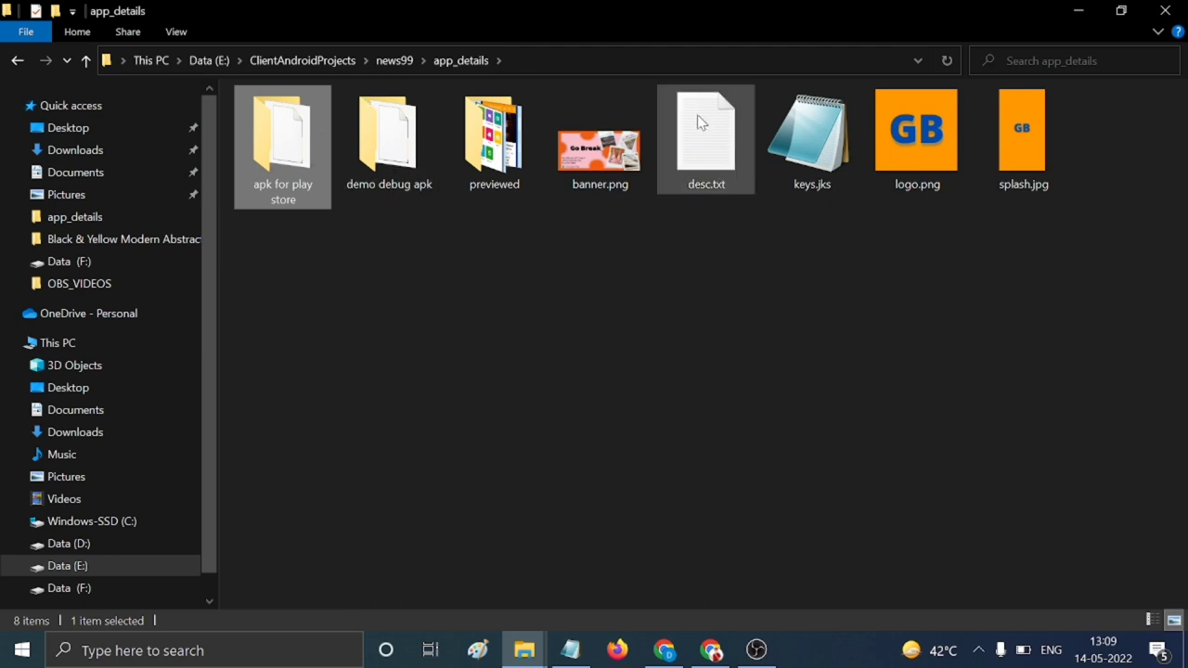
- Open desc.txt and change the second heading from 'app short desc:' to 'app long desc:'
{"action": "double_click", "coordinate": [722, 153]}
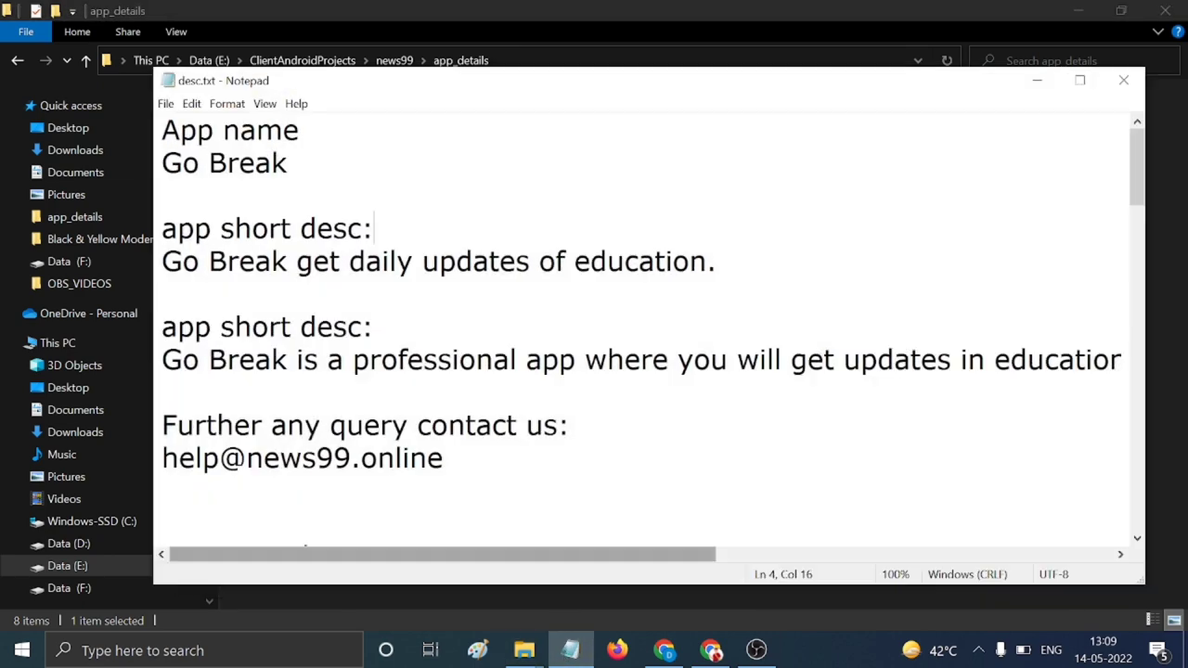
{"action": "key", "text": "ctrl+Home"}
{"action": "key", "text": "shift+End"}
{"action": "key", "text": "shift+Down"}
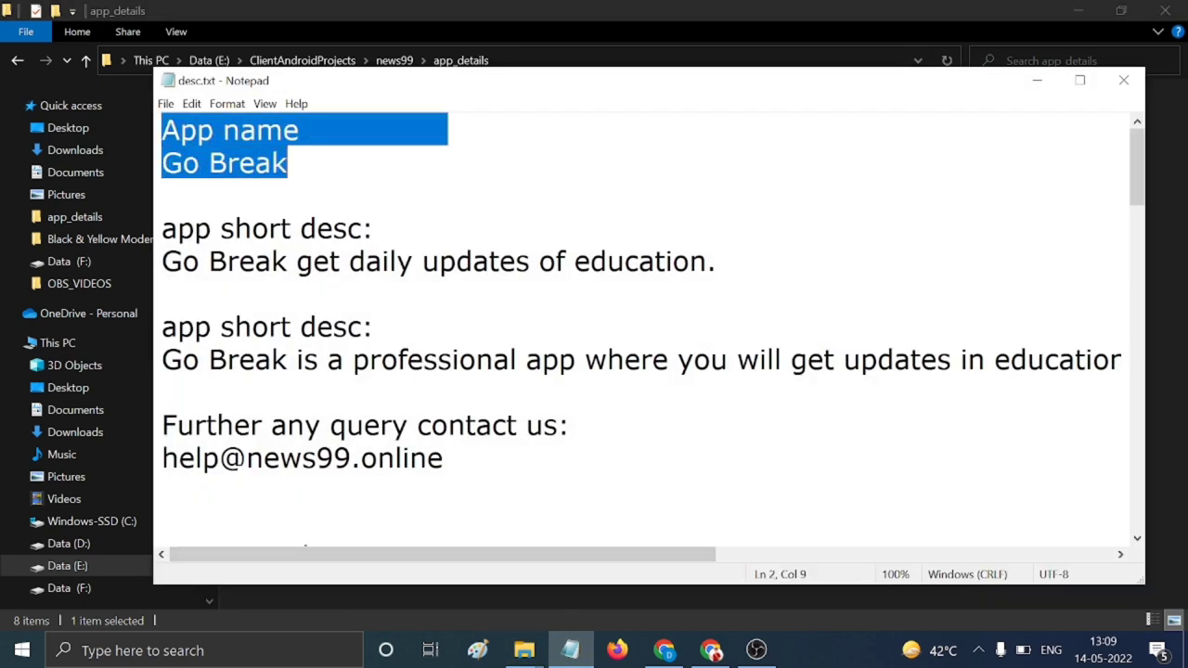
{"action": "key", "text": "Down"}
{"action": "key", "text": "Down"}
{"action": "key", "text": "Home"}
{"action": "key", "text": "shift+Right"}
{"action": "key", "text": "shift+Right"}
{"action": "key", "text": "shift+Right"}
{"action": "key", "text": "shift+Right"}
{"action": "key", "text": "shift+Right"}
{"action": "key", "text": "shift+Right"}
{"action": "key", "text": "shift+Right"}
{"action": "key", "text": "shift+Right"}
{"action": "key", "text": "shift+Right"}
{"action": "key", "text": "shift+Right"}
{"action": "key", "text": "shift+Right"}
{"action": "key", "text": "shift+Right"}
{"action": "key", "text": "shift+Right"}
{"action": "key", "text": "shift+Right"}
{"action": "key", "text": "shift+Right"}
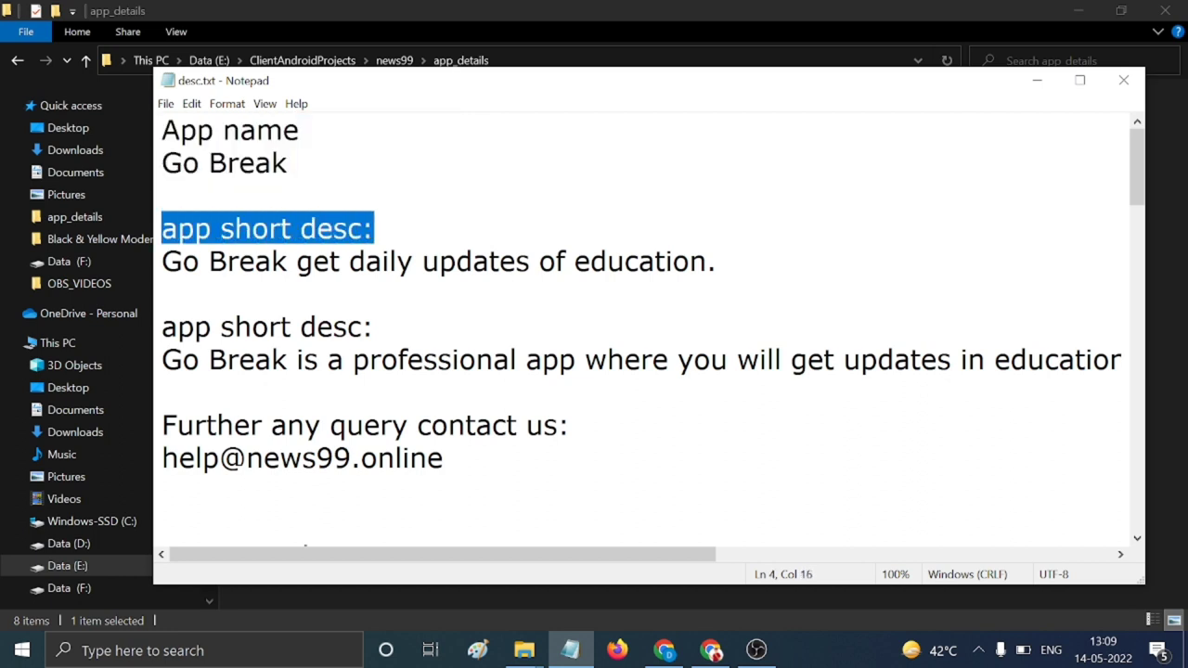
{"action": "key", "text": "Down"}
{"action": "key", "text": "Down"}
{"action": "key", "text": "Down"}
{"action": "key", "text": "Home"}
{"action": "key", "text": "shift+Right"}
{"action": "key", "text": "shift+Right"}
{"action": "key", "text": "shift+Right"}
{"action": "key", "text": "Right"}
{"action": "key", "text": "Right"}
{"action": "key", "text": "Right"}
{"action": "key", "text": "Right"}
{"action": "key", "text": "Right"}
{"action": "key", "text": "Right"}
{"action": "key", "text": "Right"}
{"action": "key", "text": "shift+Left"}
{"action": "key", "text": "shift+Left"}
{"action": "key", "text": "shift+Left"}
{"action": "key", "text": "shift+Left"}
{"action": "key", "text": "shift+Left"}
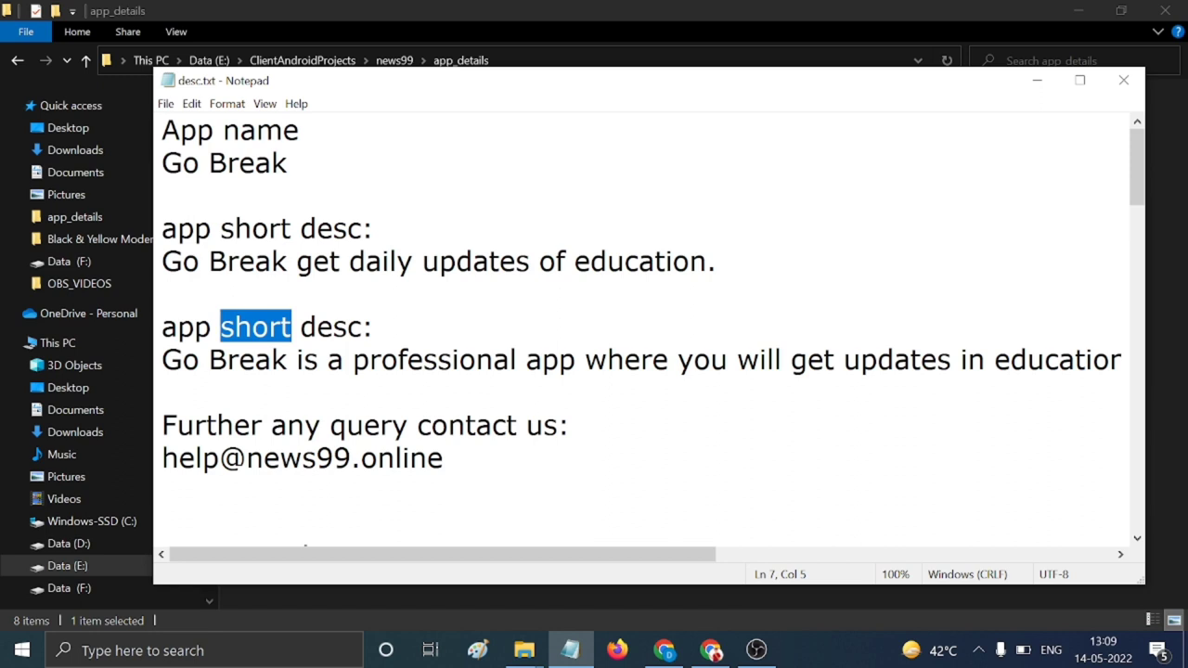
{"action": "key", "text": "BackSpace"}
{"action": "type", "text": "long"}
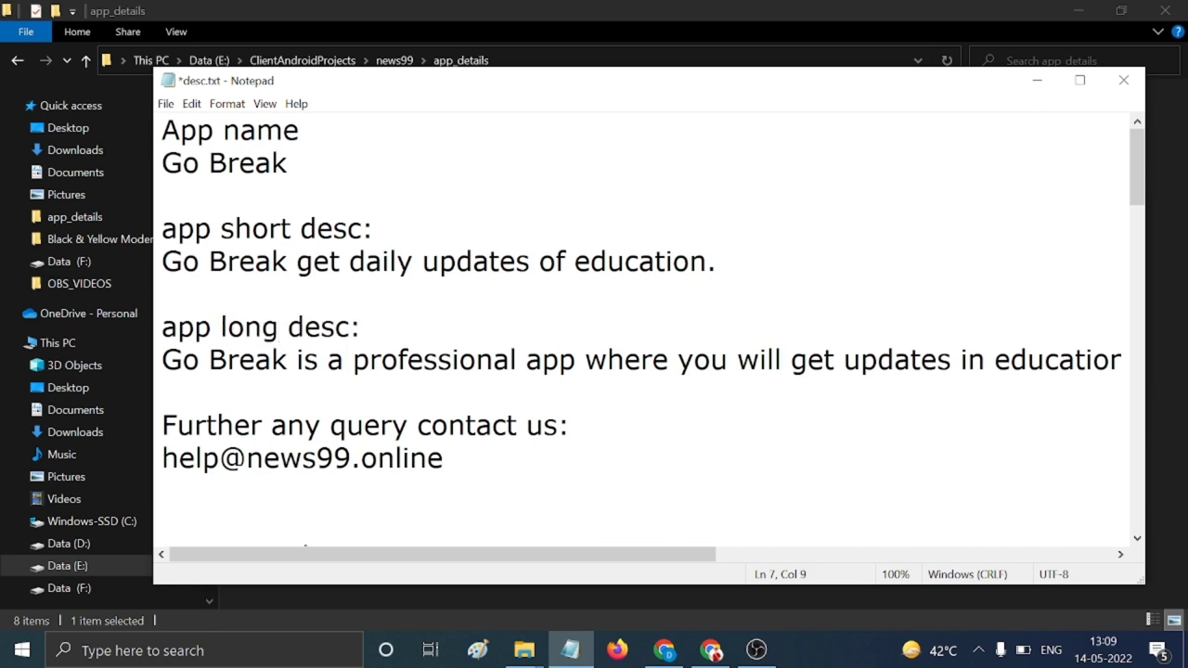
- Review the contact and privacy policy details in desc.txt, then minimize Notepad
{"action": "scroll", "coordinate": [186, 362], "scroll_direction": "down", "scroll_amount": 1}
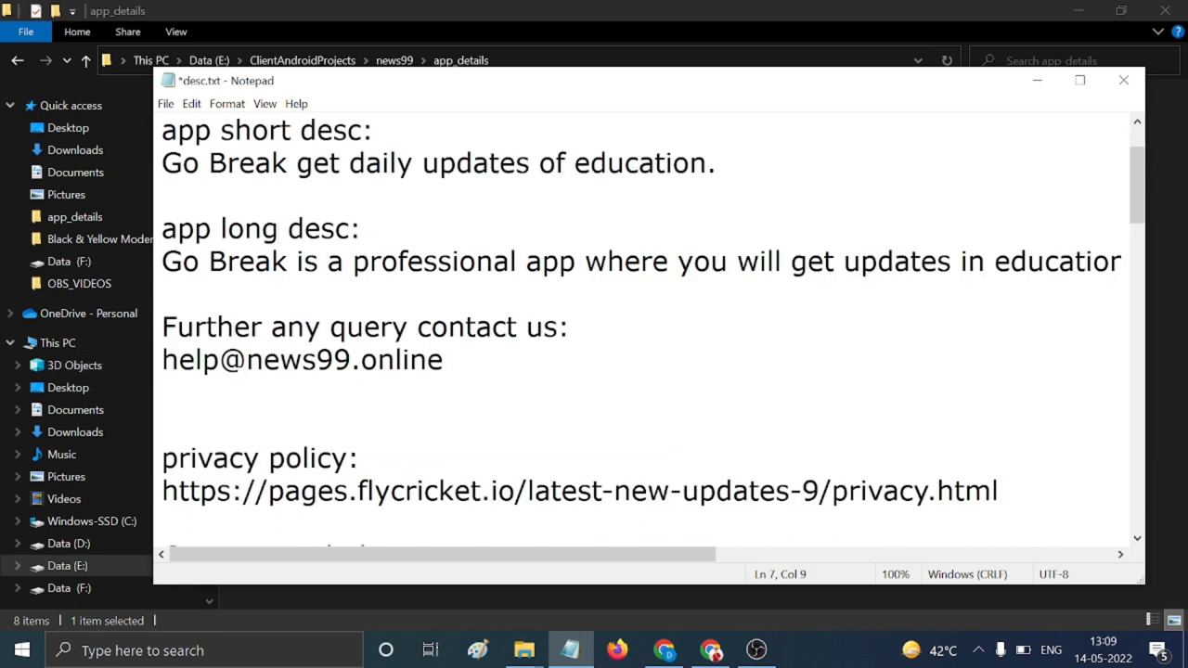
{"action": "left_click_drag", "start_coordinate": [154, 360], "coordinate": [452, 360]}
{"action": "left_click_drag", "start_coordinate": [171, 489], "coordinate": [1007, 489]}
{"action": "left_click", "coordinate": [171, 424]}
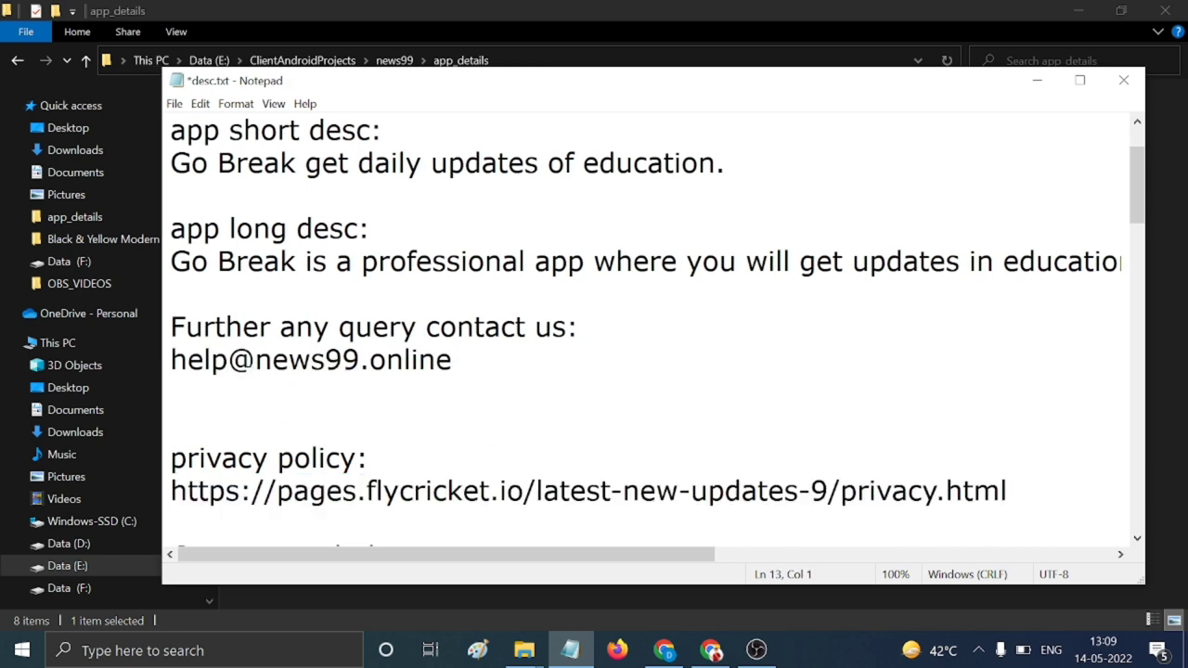
{"action": "scroll", "coordinate": [650, 324], "scroll_direction": "up", "scroll_amount": 1}
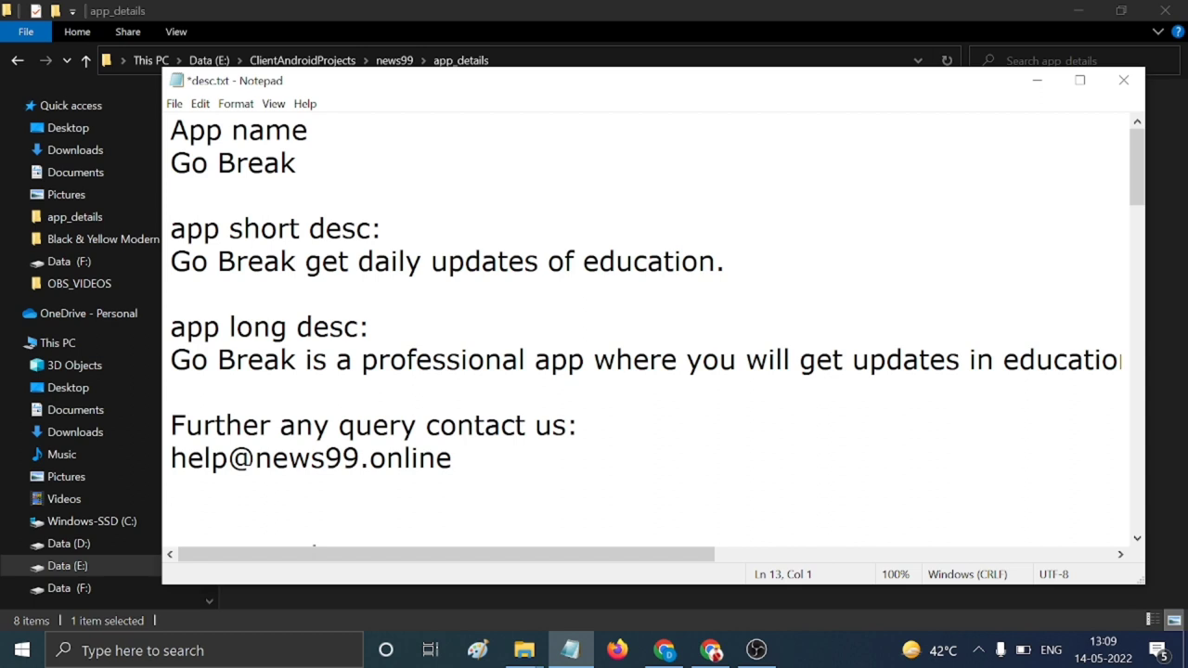
{"action": "left_click", "coordinate": [1036, 81]}
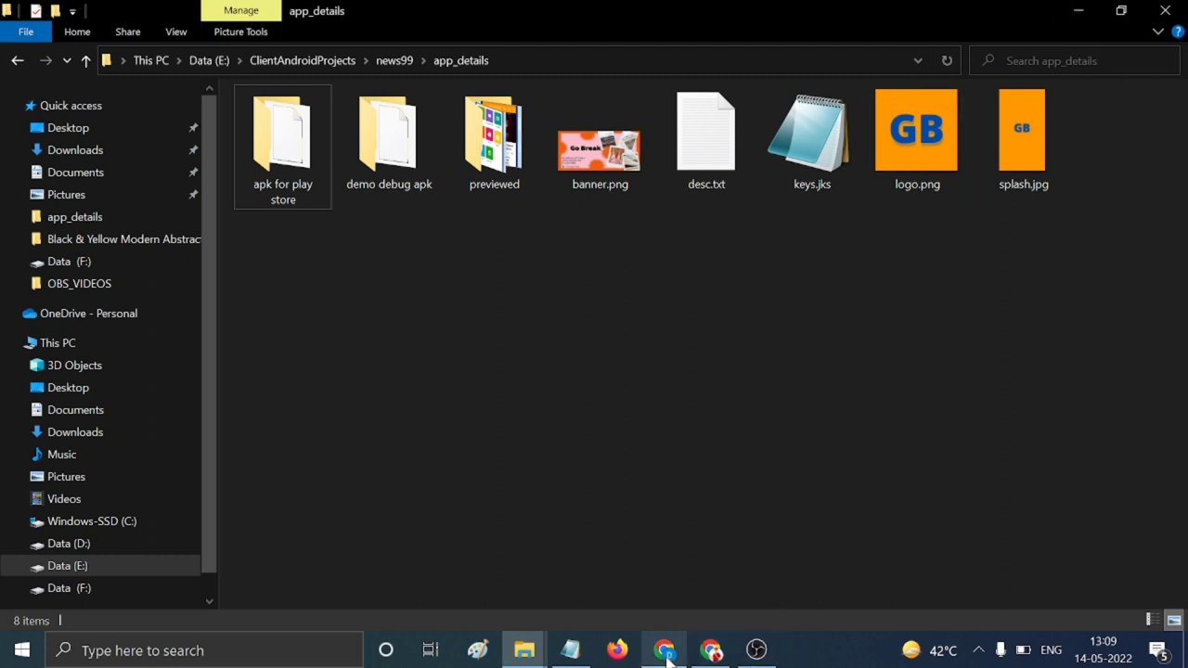
- Start creating a new app in Google Play Console and focus the App name field
{"action": "mouse_move", "coordinate": [711, 649]}
{"action": "left_click", "coordinate": [723, 573]}
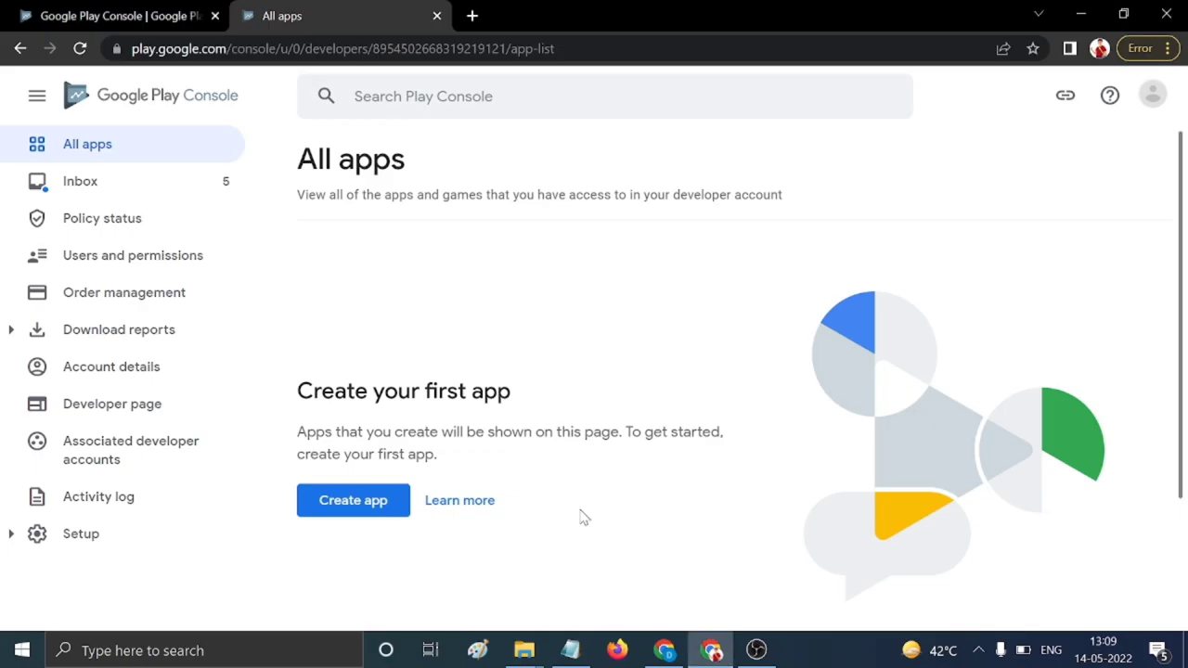
{"action": "left_click", "coordinate": [364, 502]}
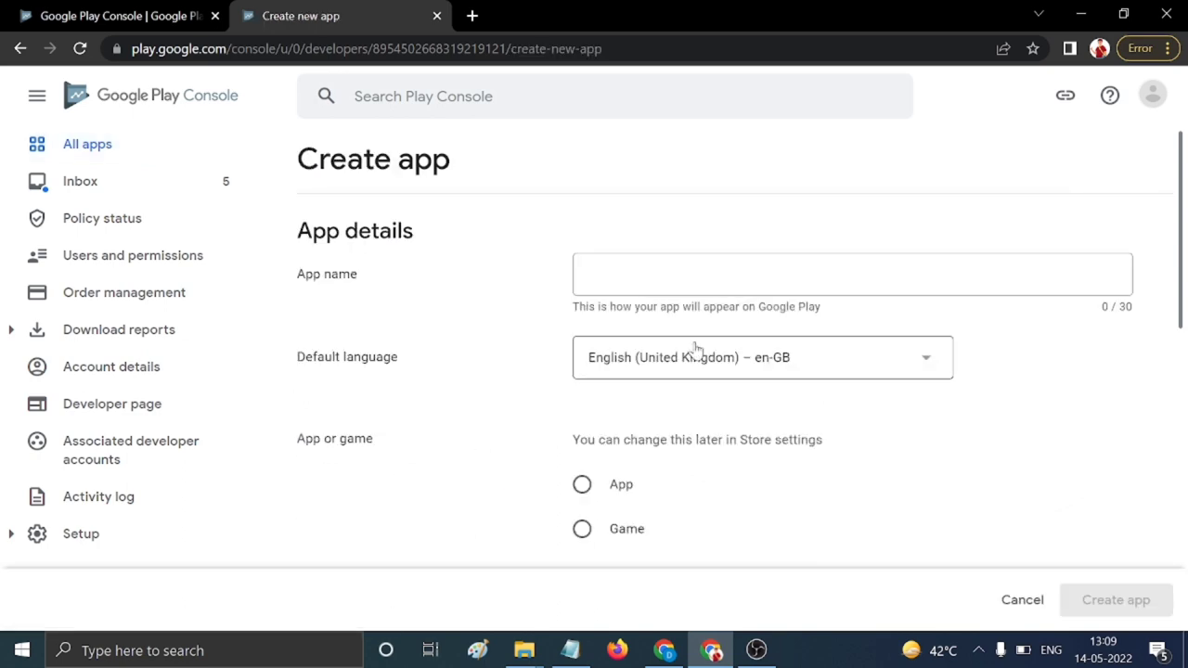
{"action": "scroll", "coordinate": [895, 378], "scroll_direction": "down", "scroll_amount": 9}
{"action": "scroll", "coordinate": [899, 399], "scroll_direction": "up", "scroll_amount": 3}
{"action": "scroll", "coordinate": [904, 418], "scroll_direction": "up", "scroll_amount": 6}
{"action": "left_click", "coordinate": [617, 274]}
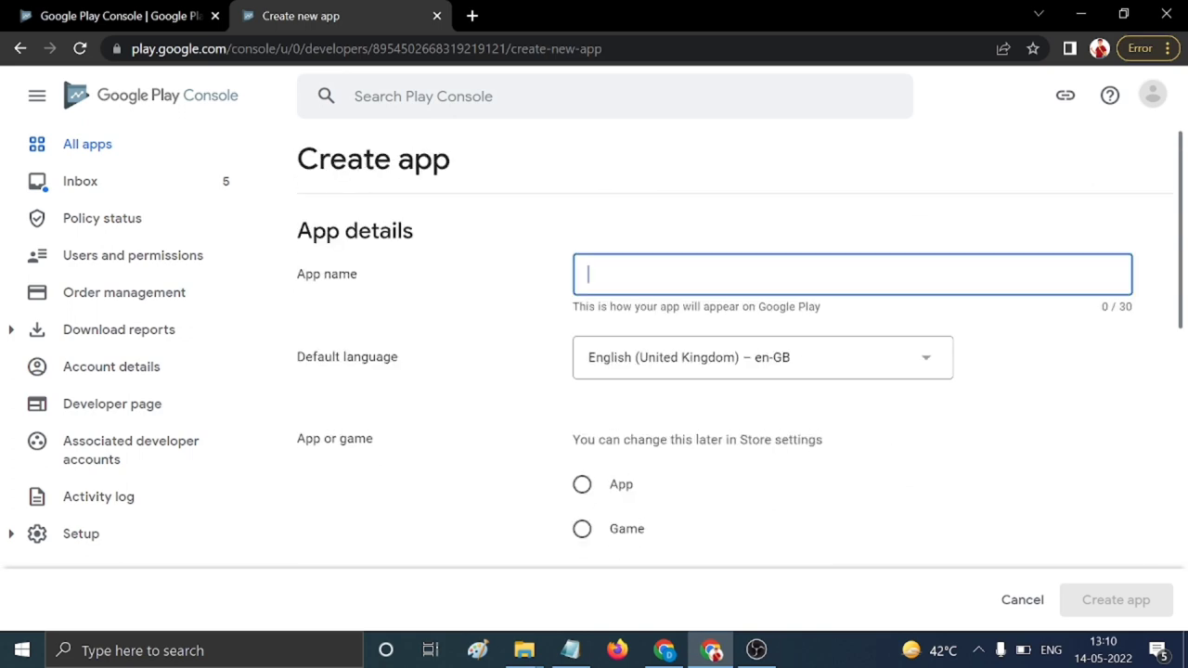
- Copy 'Go Break' from desc.txt and paste it as the app name
{"action": "left_click", "coordinate": [569, 649]}
{"action": "left_click_drag", "start_coordinate": [170, 163], "coordinate": [297, 163]}
{"action": "right_click", "coordinate": [238, 158]}
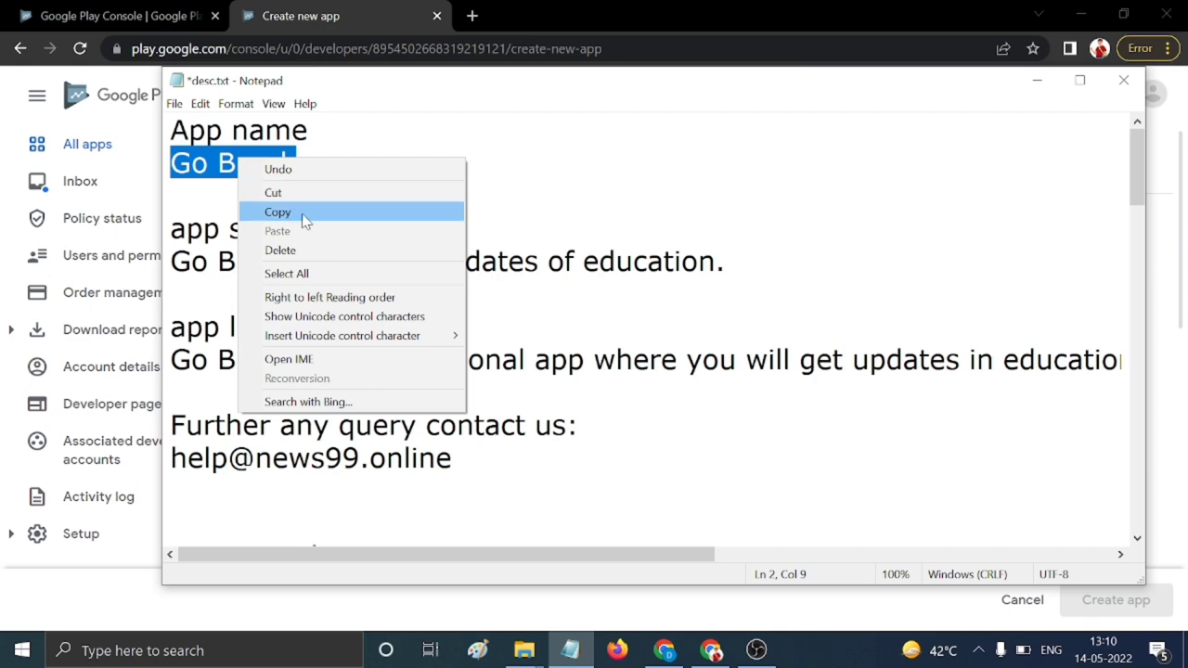
{"action": "left_click", "coordinate": [295, 217]}
{"action": "left_click", "coordinate": [1036, 80]}
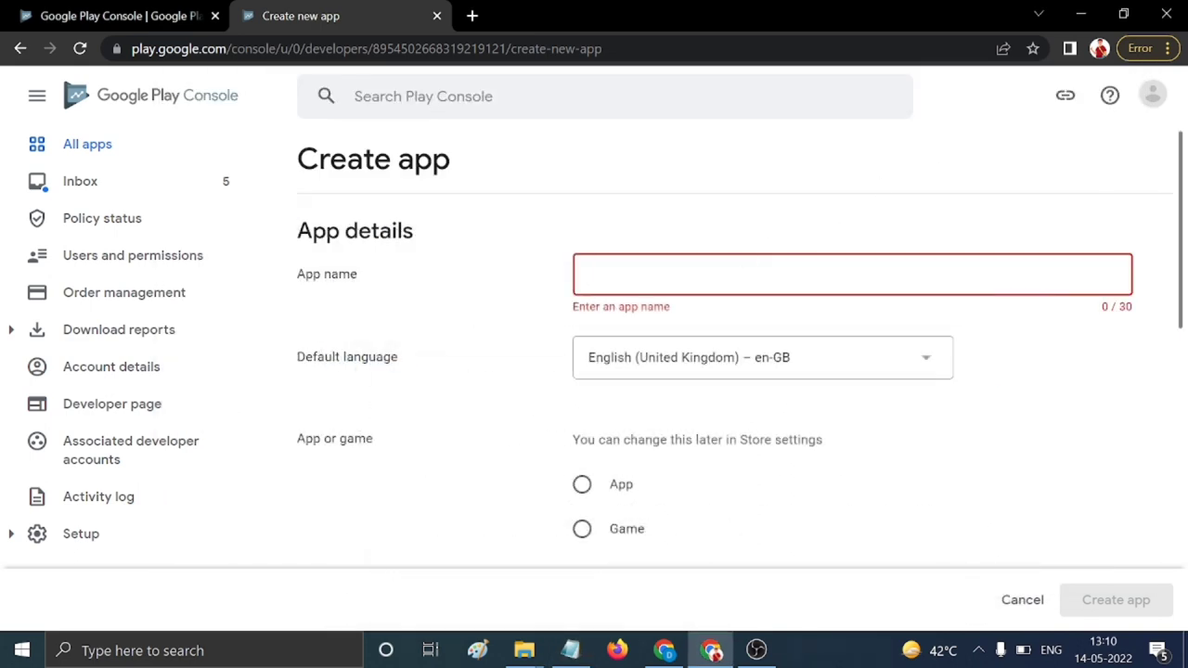
{"action": "right_click", "coordinate": [650, 275]}
{"action": "left_click", "coordinate": [696, 420]}
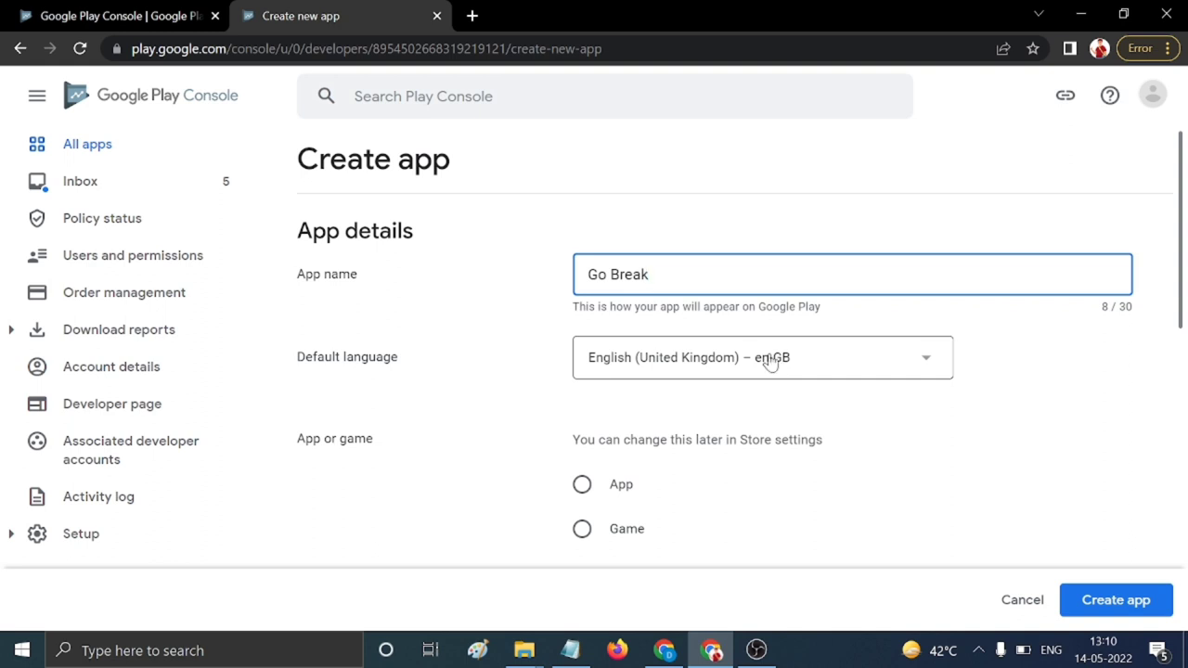
- Set default language to English (United States) – en-US, type App, and pricing Free
{"action": "left_click", "coordinate": [928, 362]}
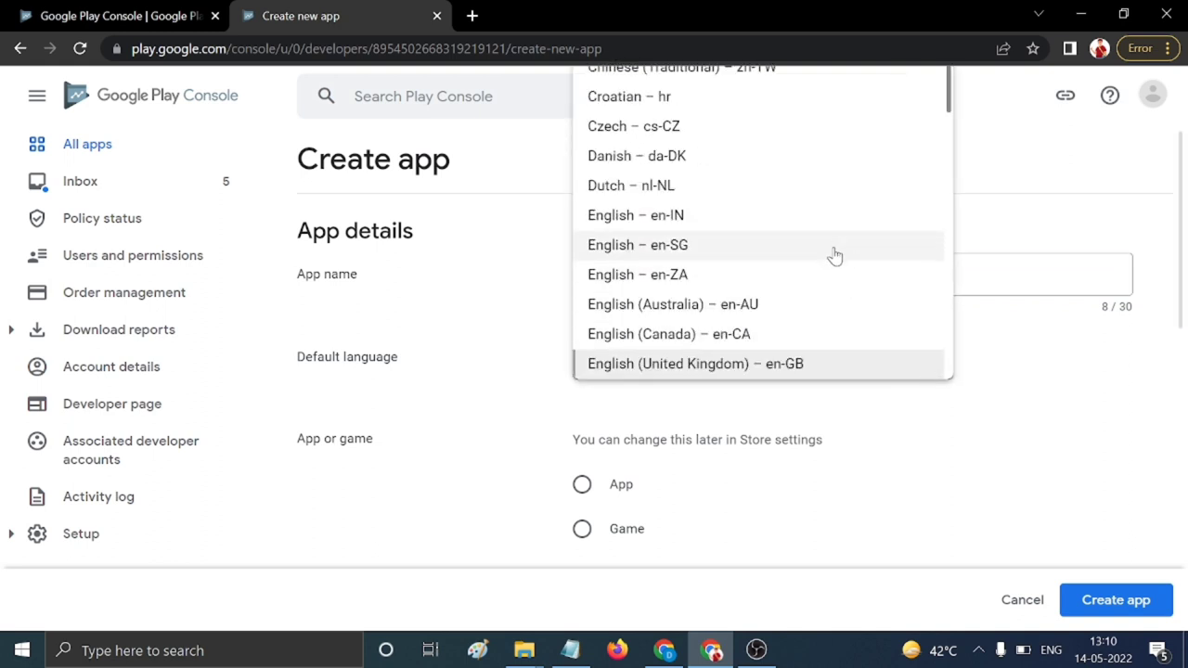
{"action": "scroll", "coordinate": [838, 260], "scroll_direction": "down", "scroll_amount": 1}
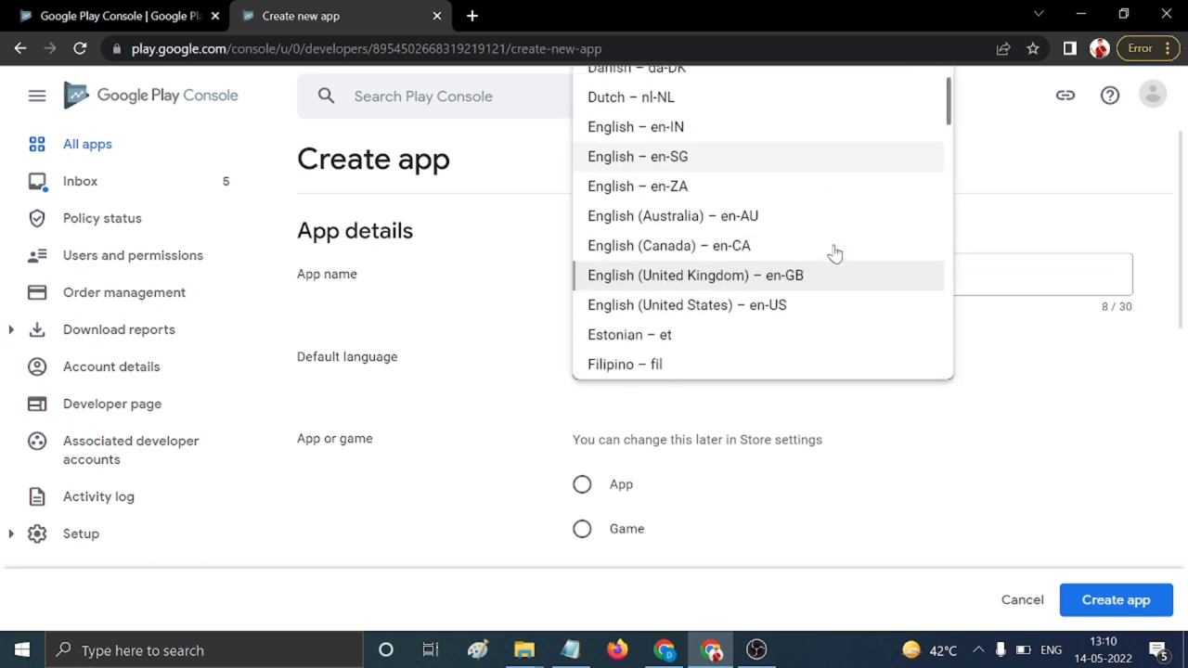
{"action": "left_click", "coordinate": [749, 302]}
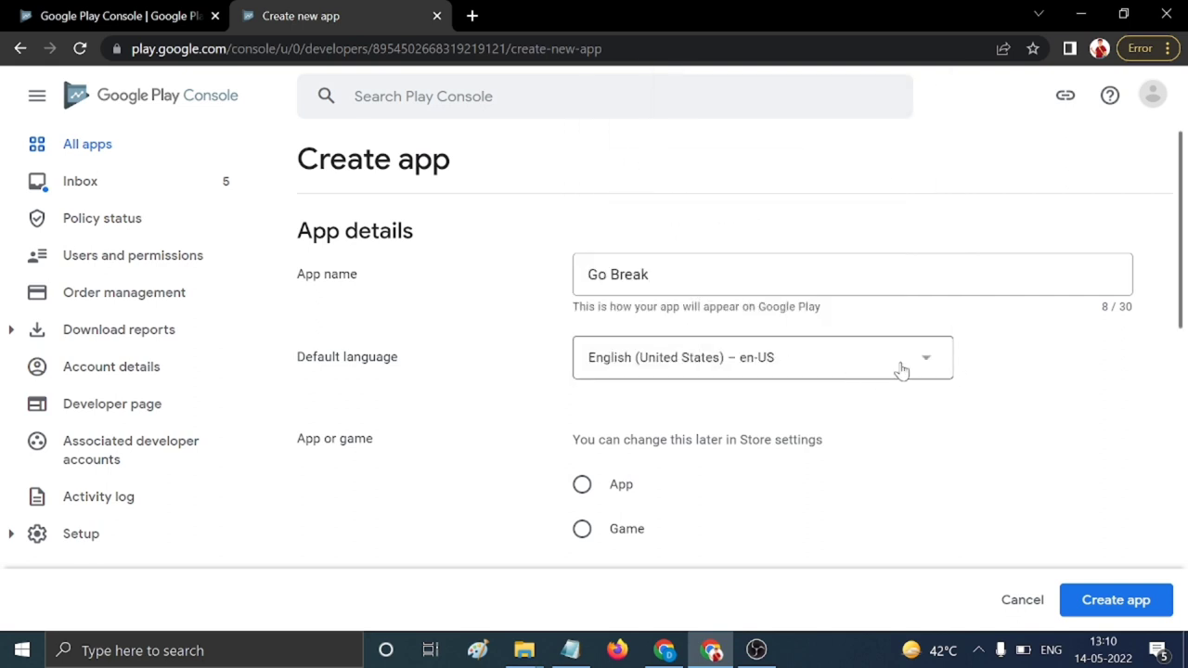
{"action": "scroll", "coordinate": [1043, 403], "scroll_direction": "down", "scroll_amount": 2}
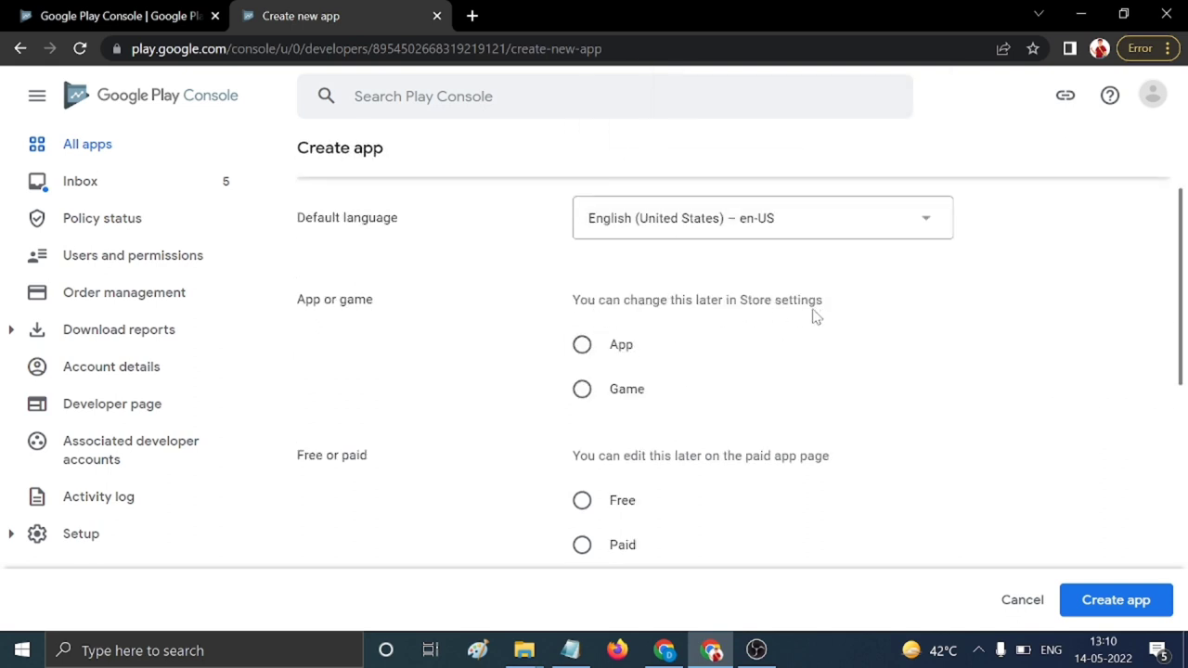
{"action": "left_click", "coordinate": [582, 344]}
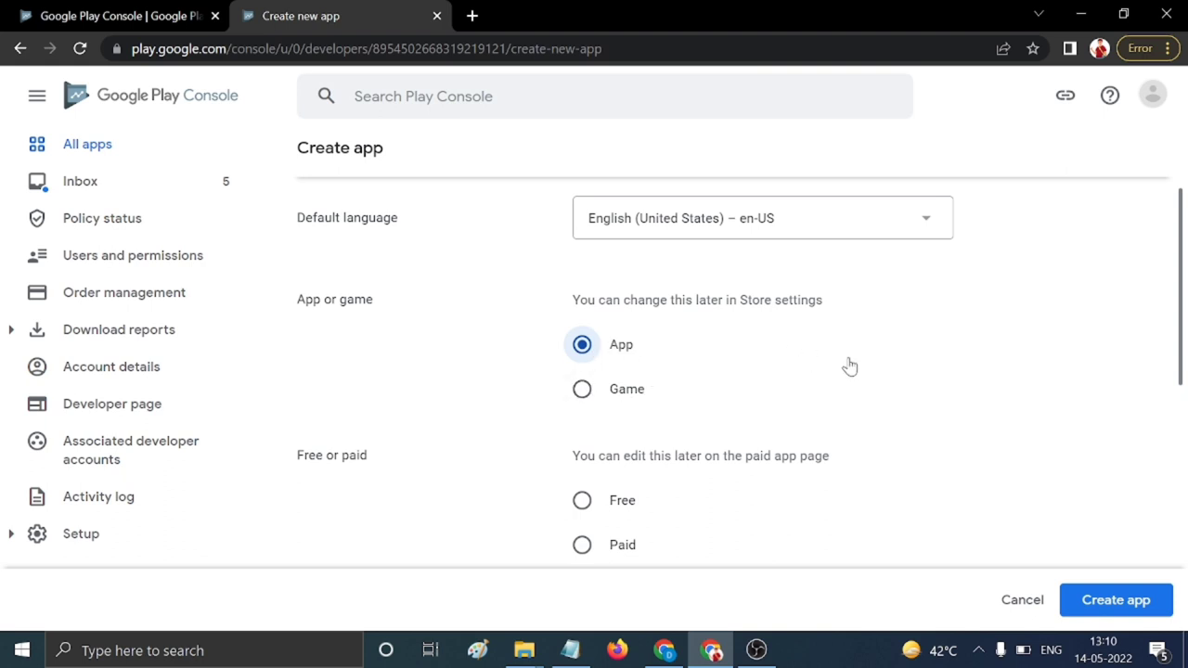
{"action": "scroll", "coordinate": [848, 365], "scroll_direction": "down", "scroll_amount": 2}
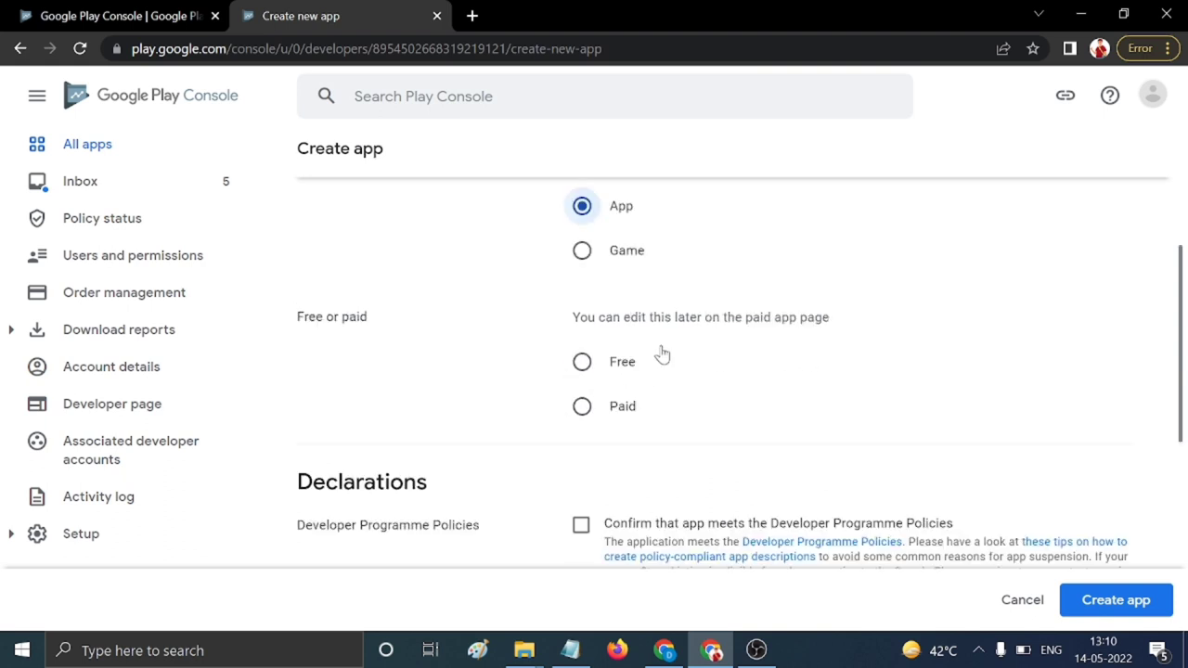
{"action": "left_click", "coordinate": [582, 364]}
{"action": "left_click", "coordinate": [583, 407]}
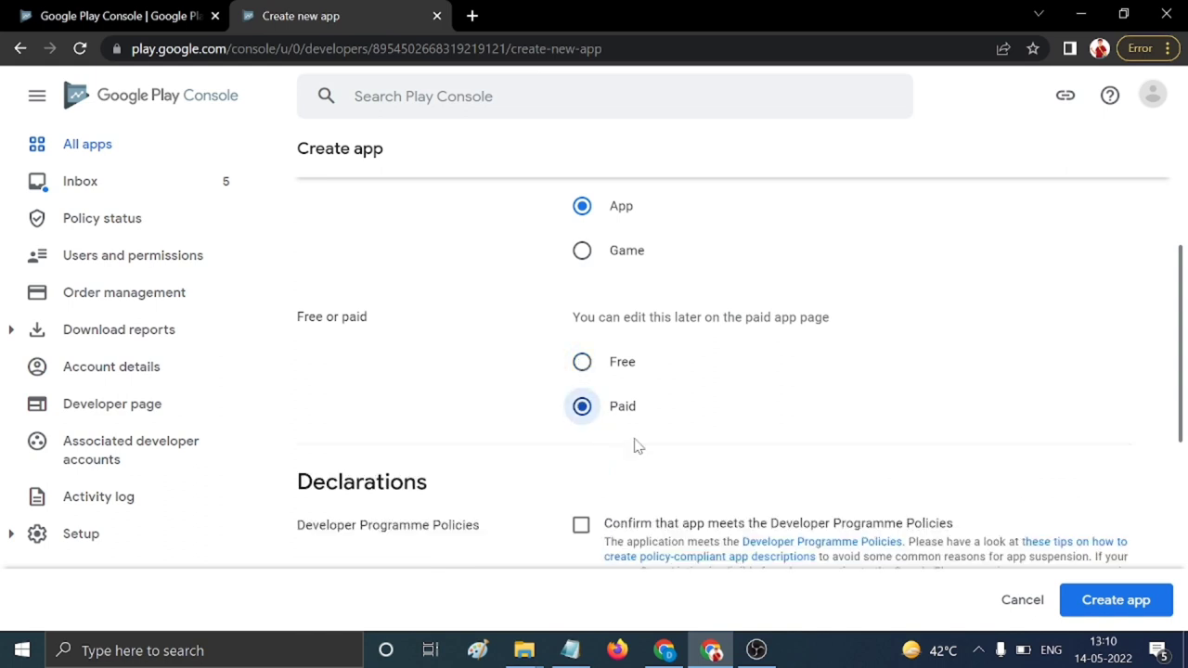
{"action": "left_click", "coordinate": [581, 364]}
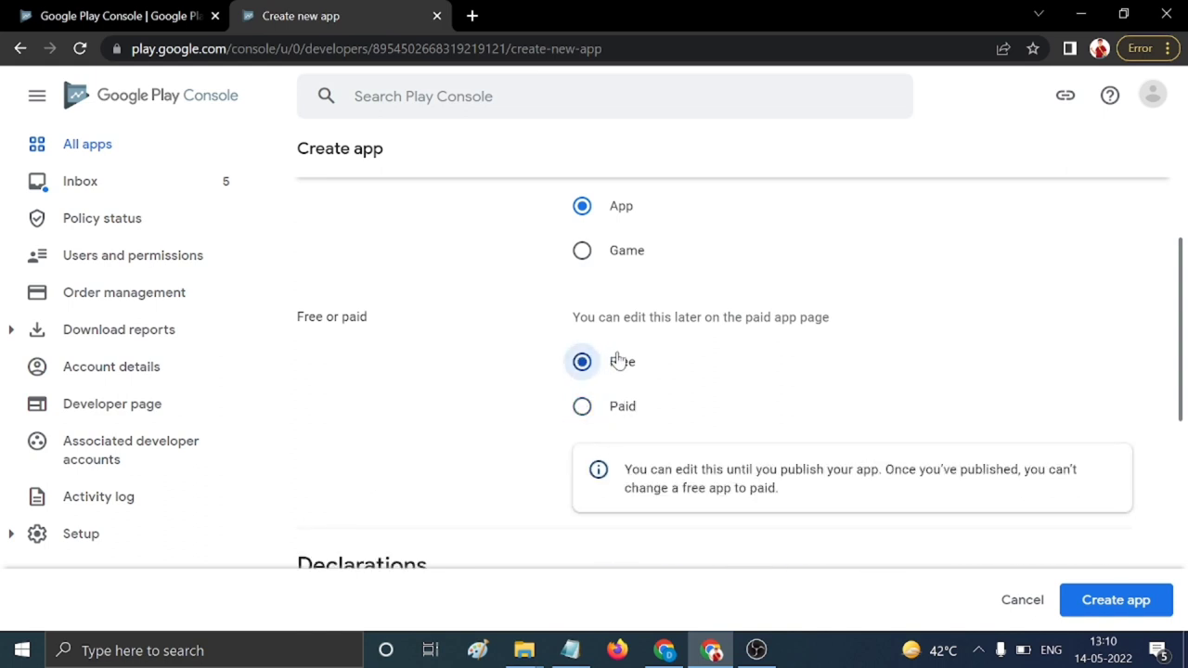
- Accept the policy, app signing and US export declarations and create the app
{"action": "scroll", "coordinate": [859, 380], "scroll_direction": "down", "scroll_amount": 3}
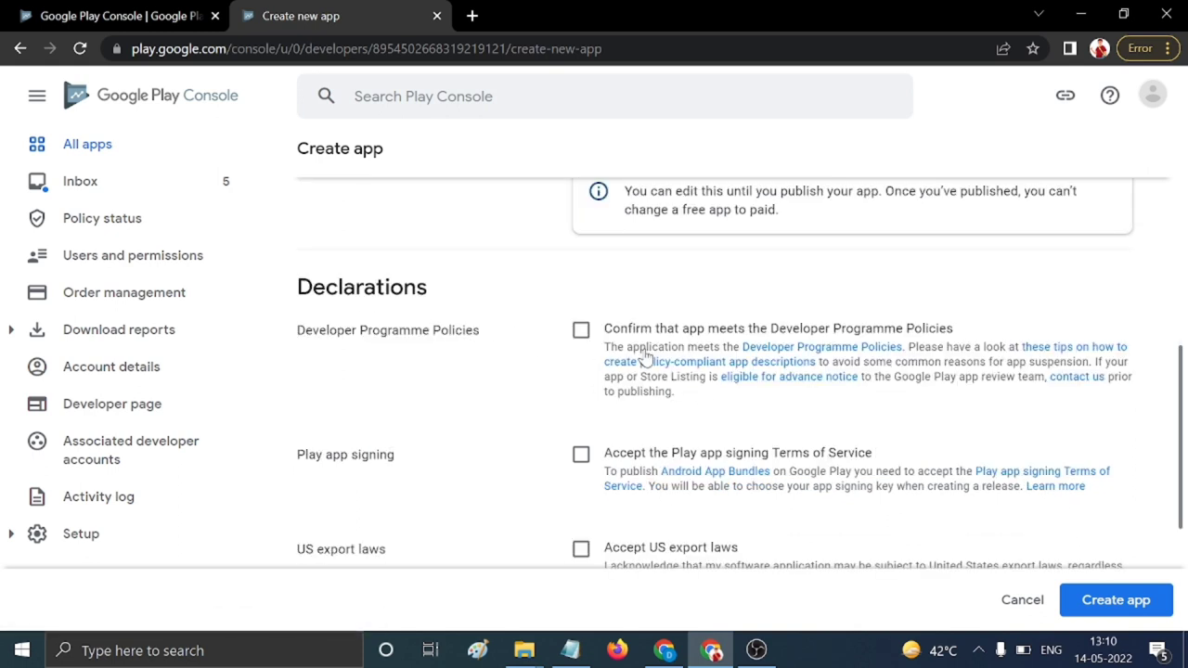
{"action": "scroll", "coordinate": [640, 357], "scroll_direction": "down", "scroll_amount": 2}
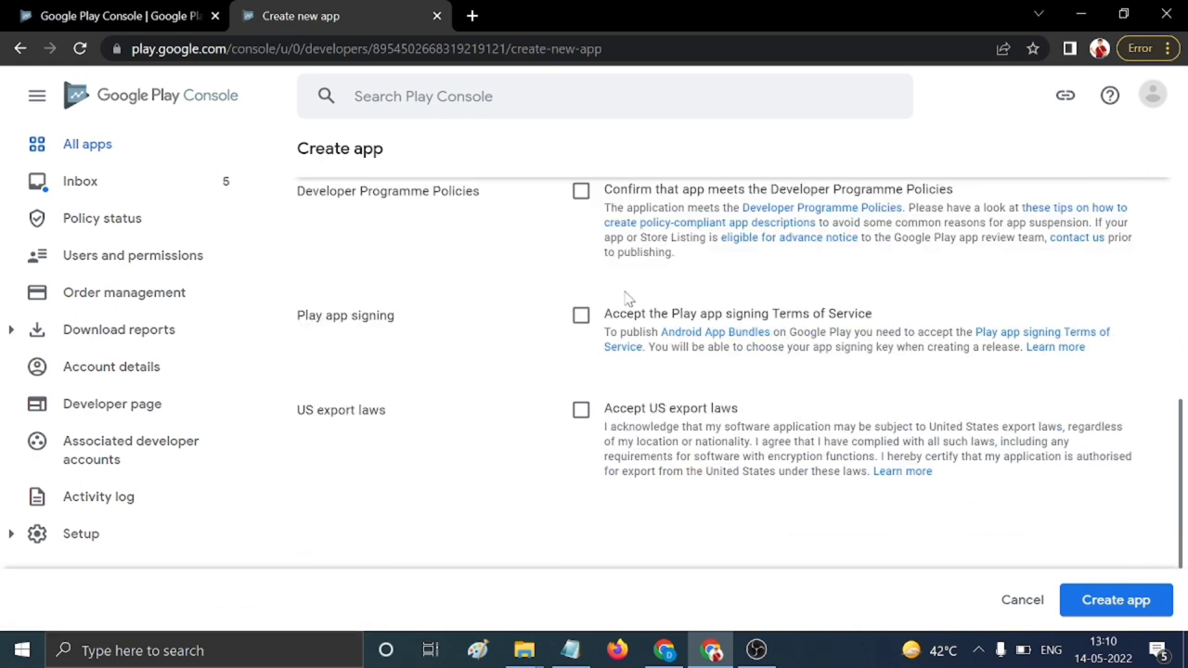
{"action": "left_click", "coordinate": [580, 191]}
{"action": "left_click", "coordinate": [581, 315]}
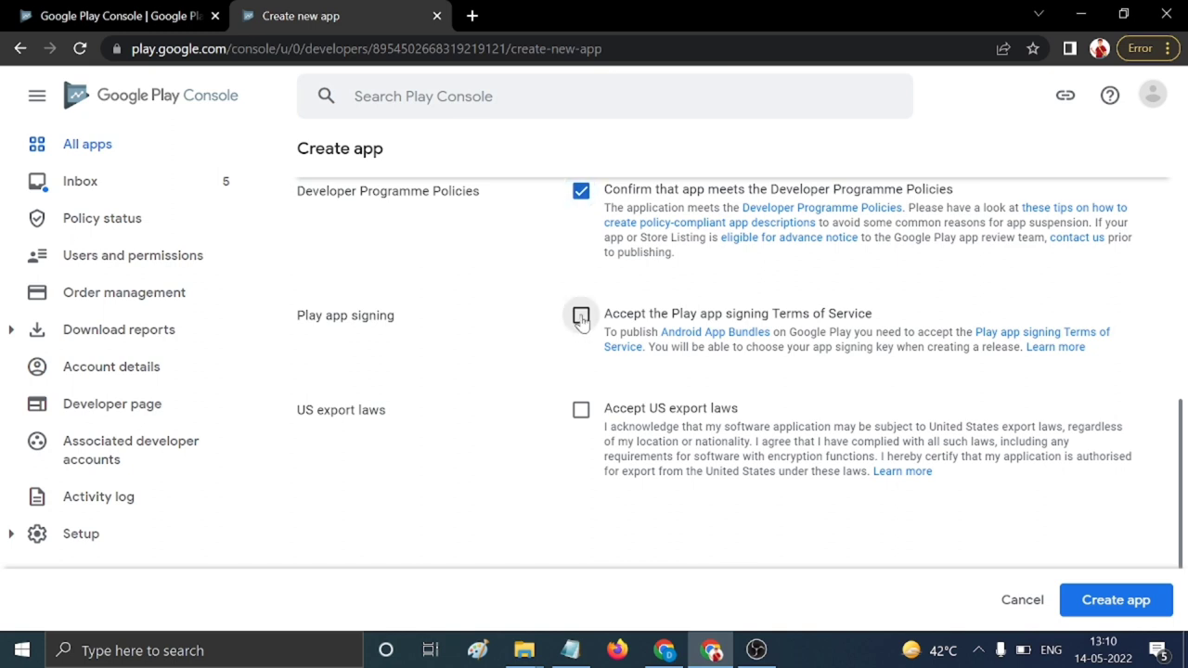
{"action": "left_click", "coordinate": [581, 410]}
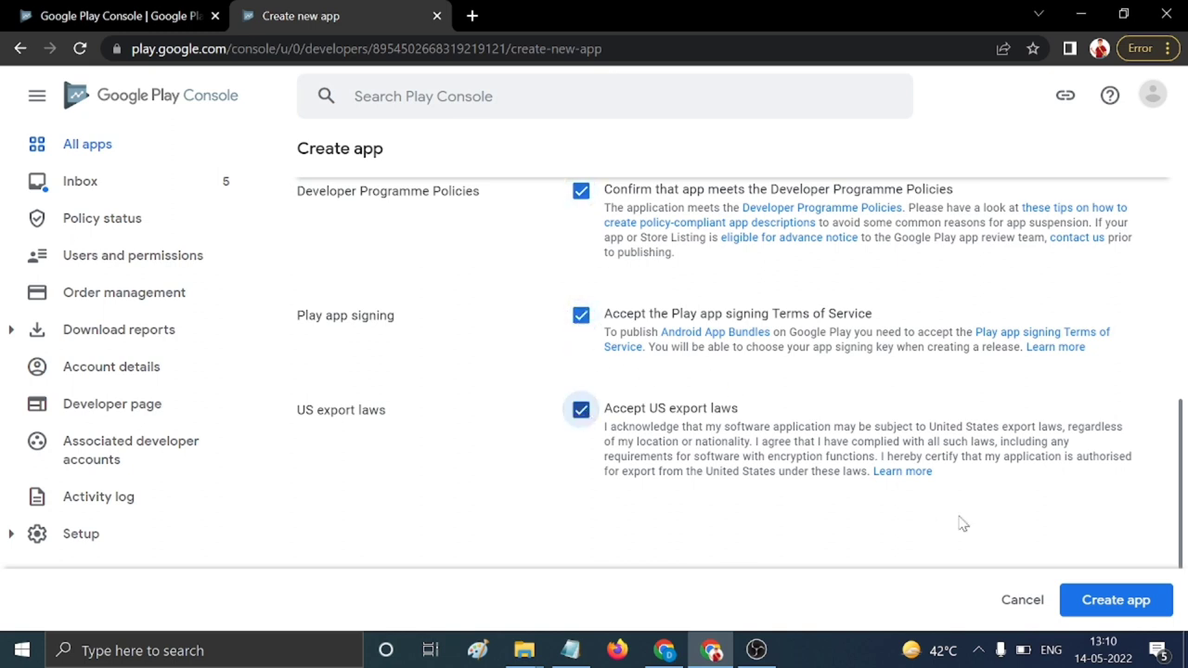
{"action": "left_click", "coordinate": [1078, 601]}
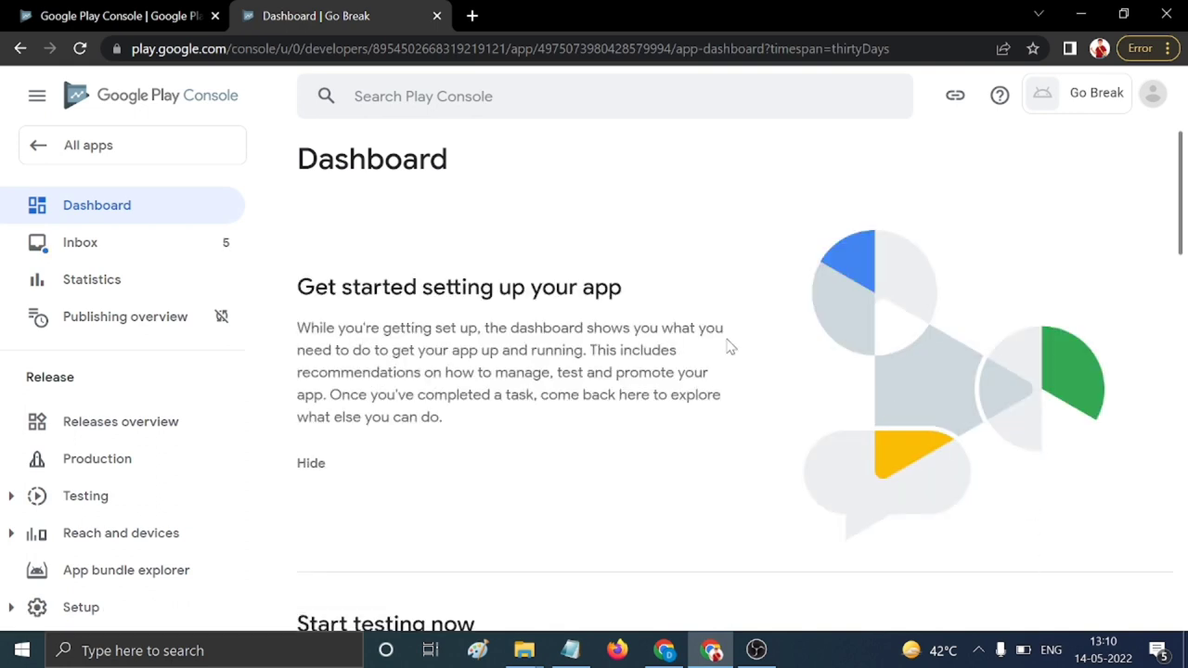
- Expand the Dashboard's Set up your app task list and scroll through the setup tasks
{"action": "scroll", "coordinate": [677, 433], "scroll_direction": "down", "scroll_amount": 2}
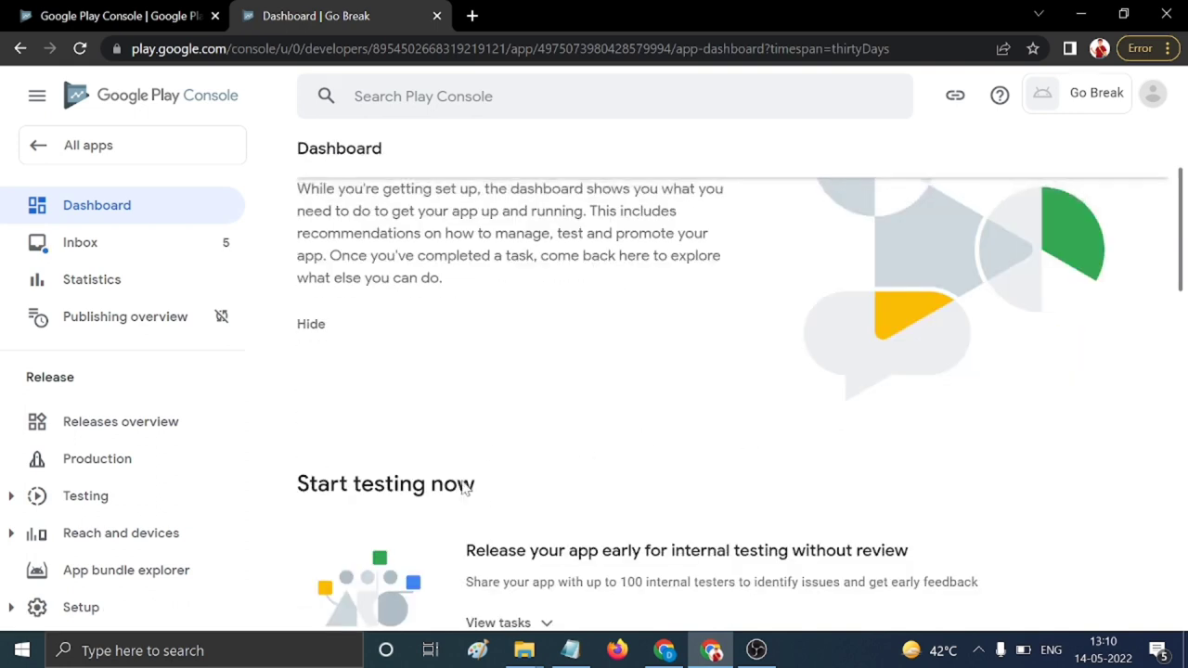
{"action": "scroll", "coordinate": [570, 479], "scroll_direction": "down", "scroll_amount": 3}
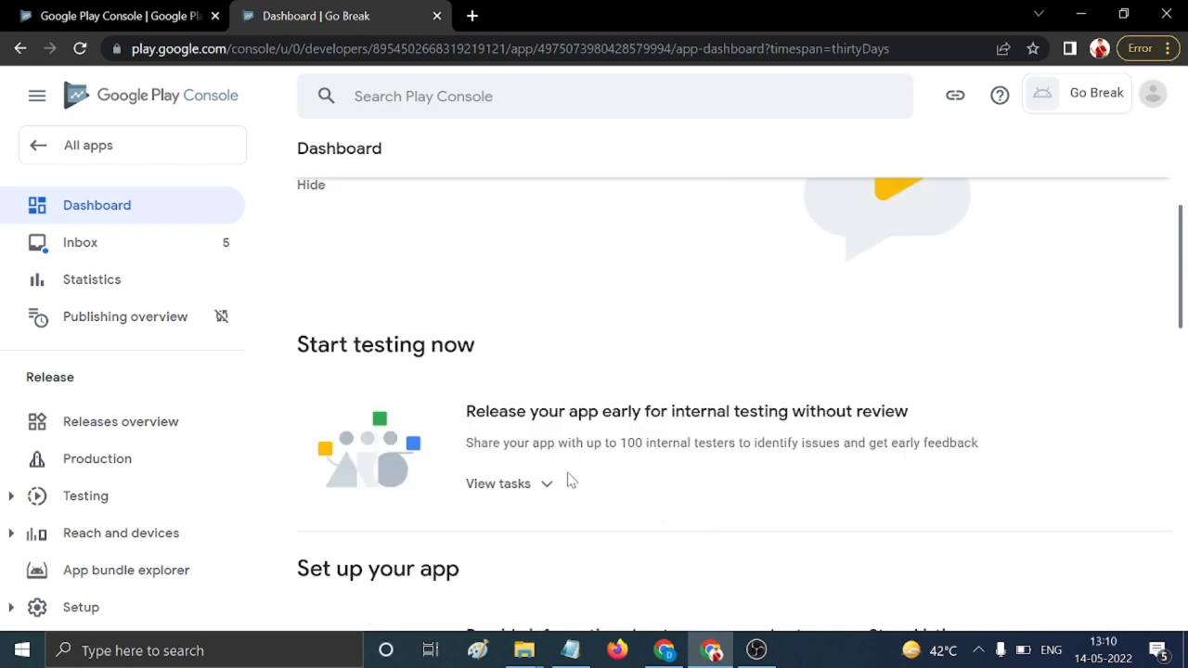
{"action": "left_click_drag", "start_coordinate": [298, 436], "coordinate": [459, 432]}
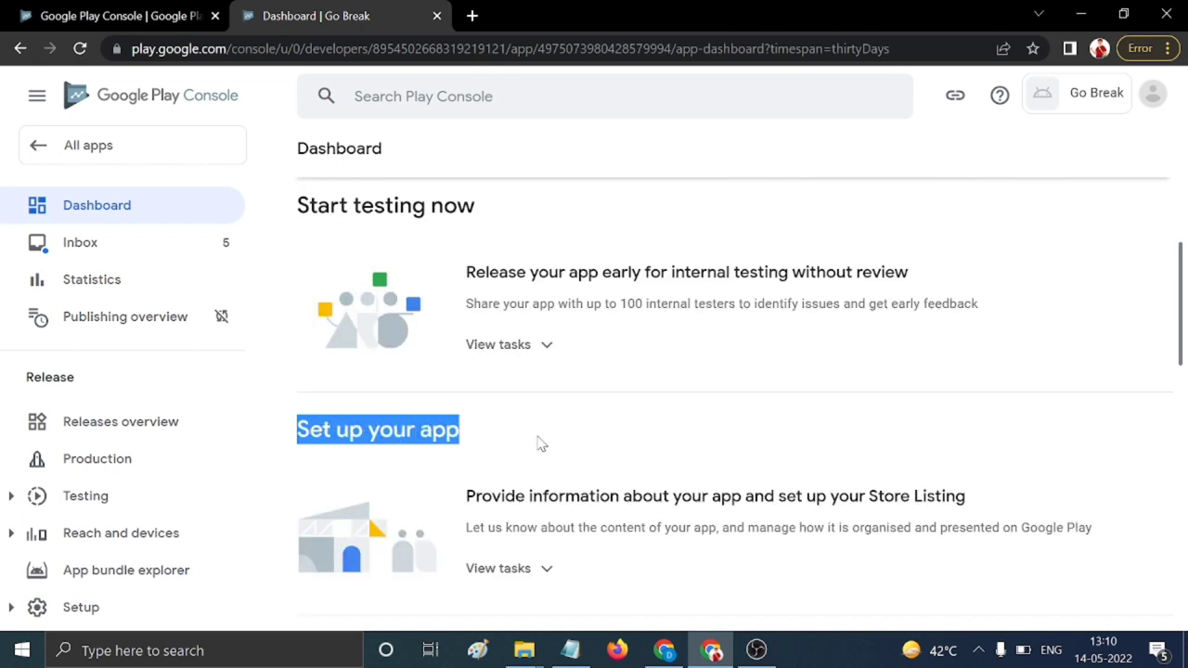
{"action": "scroll", "coordinate": [534, 445], "scroll_direction": "down", "scroll_amount": 2}
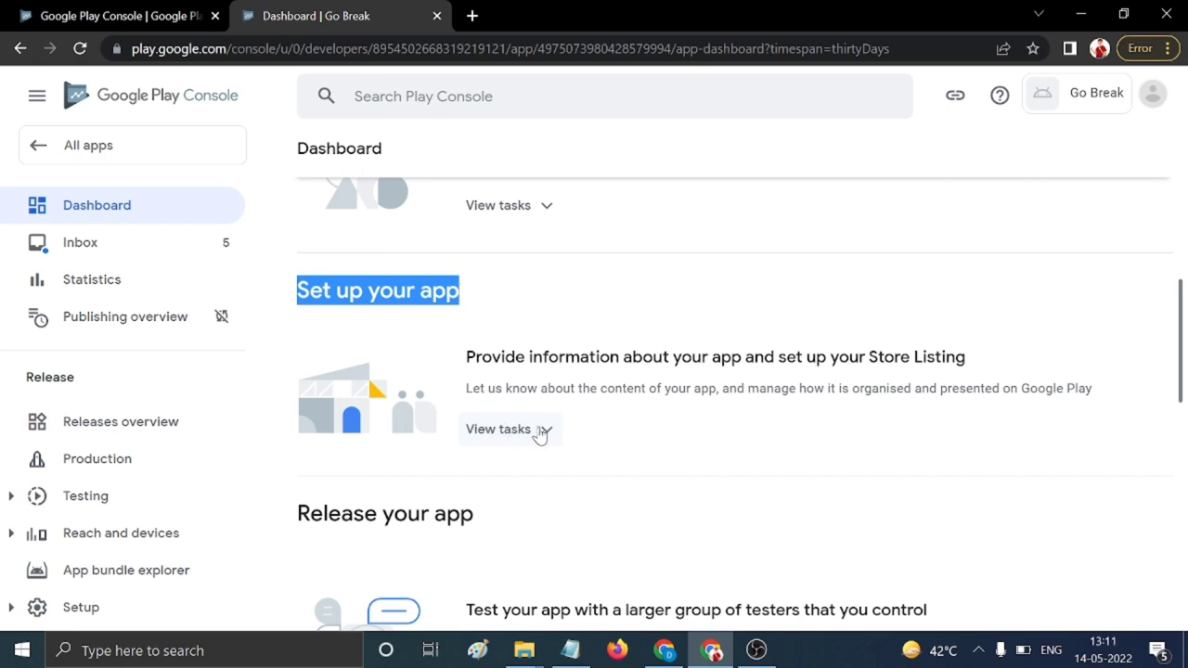
{"action": "left_click", "coordinate": [541, 431]}
{"action": "scroll", "coordinate": [677, 417], "scroll_direction": "down", "scroll_amount": 2}
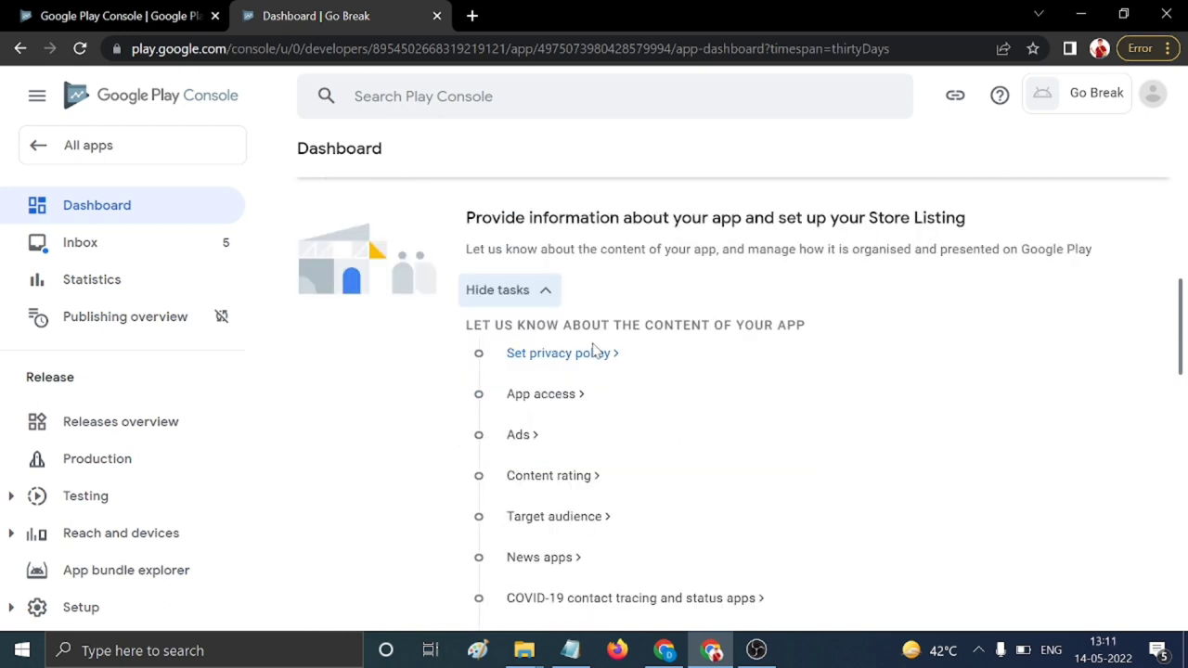
{"action": "scroll", "coordinate": [562, 375], "scroll_direction": "down", "scroll_amount": 4}
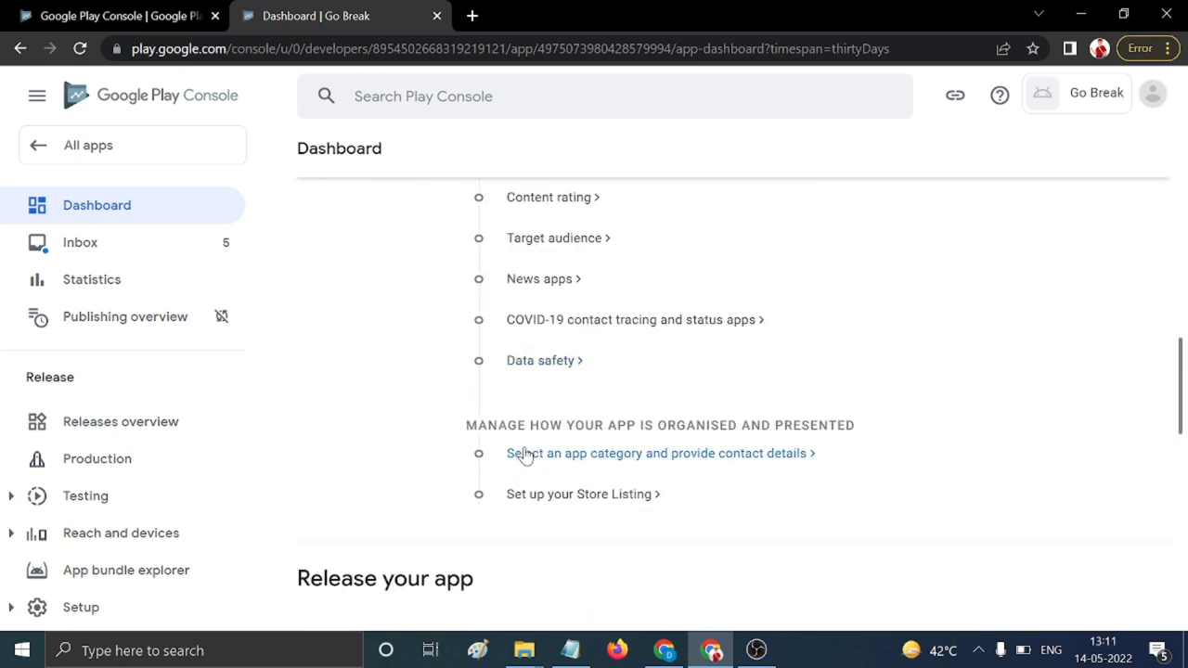
{"action": "scroll", "coordinate": [624, 445], "scroll_direction": "up", "scroll_amount": 4}
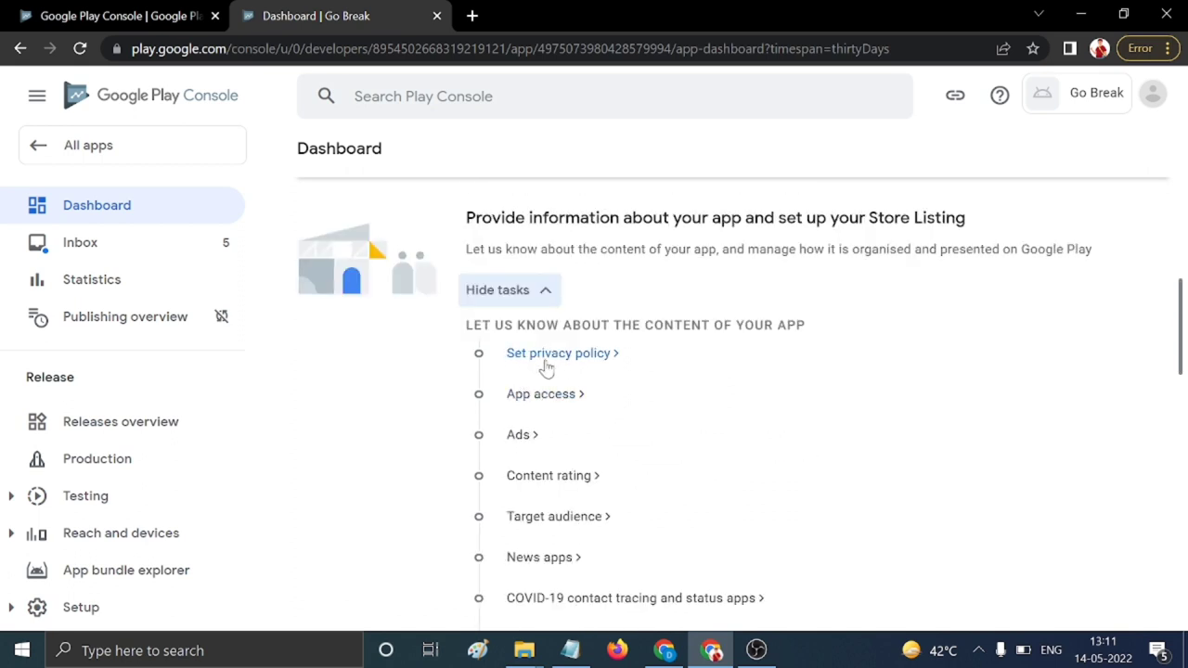
{"action": "scroll", "coordinate": [594, 357], "scroll_direction": "up", "scroll_amount": 5}
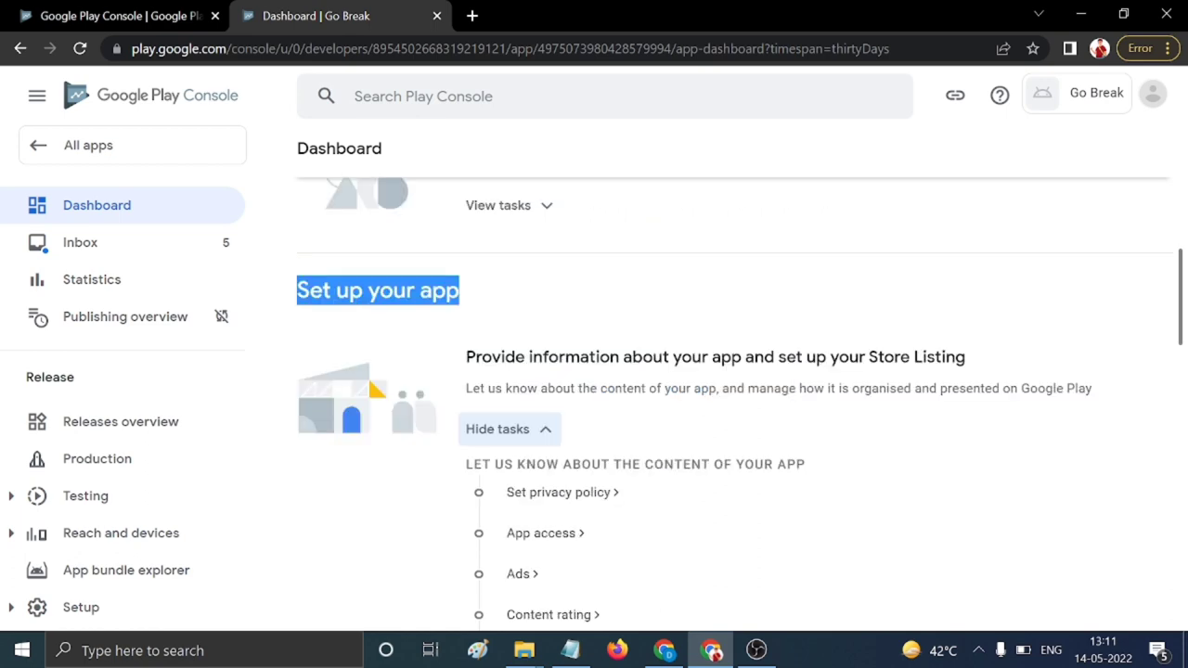
{"action": "scroll", "coordinate": [595, 358], "scroll_direction": "down", "scroll_amount": 4}
{"action": "scroll", "coordinate": [594, 353], "scroll_direction": "down", "scroll_amount": 2}
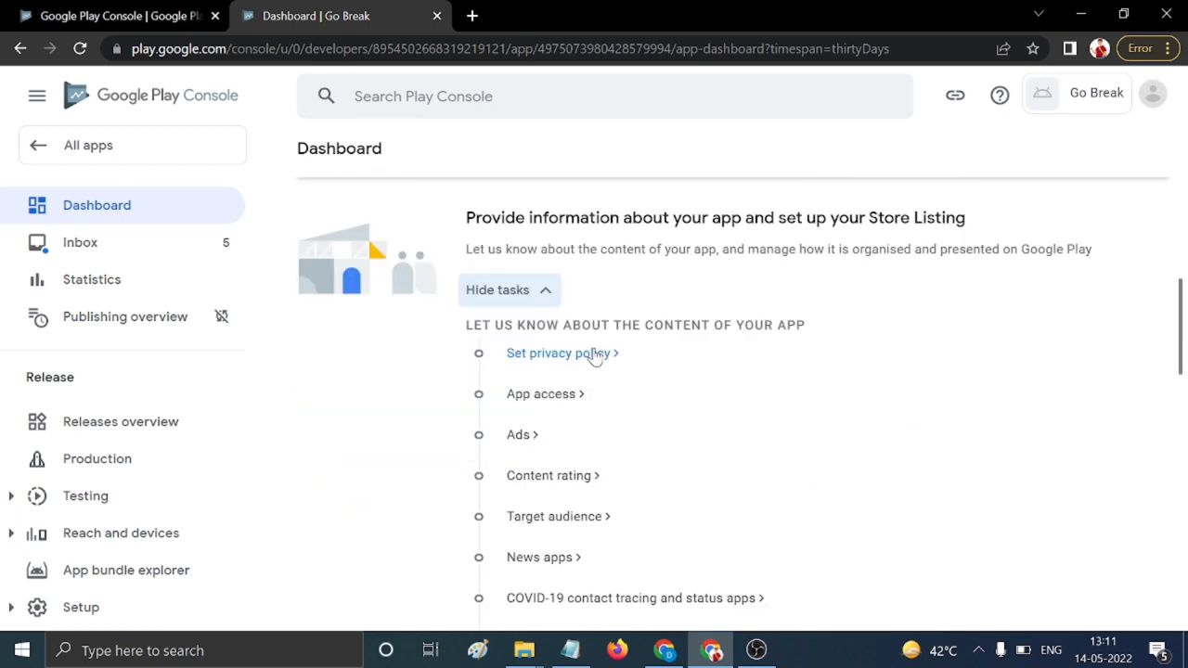
{"action": "left_click", "coordinate": [560, 354]}
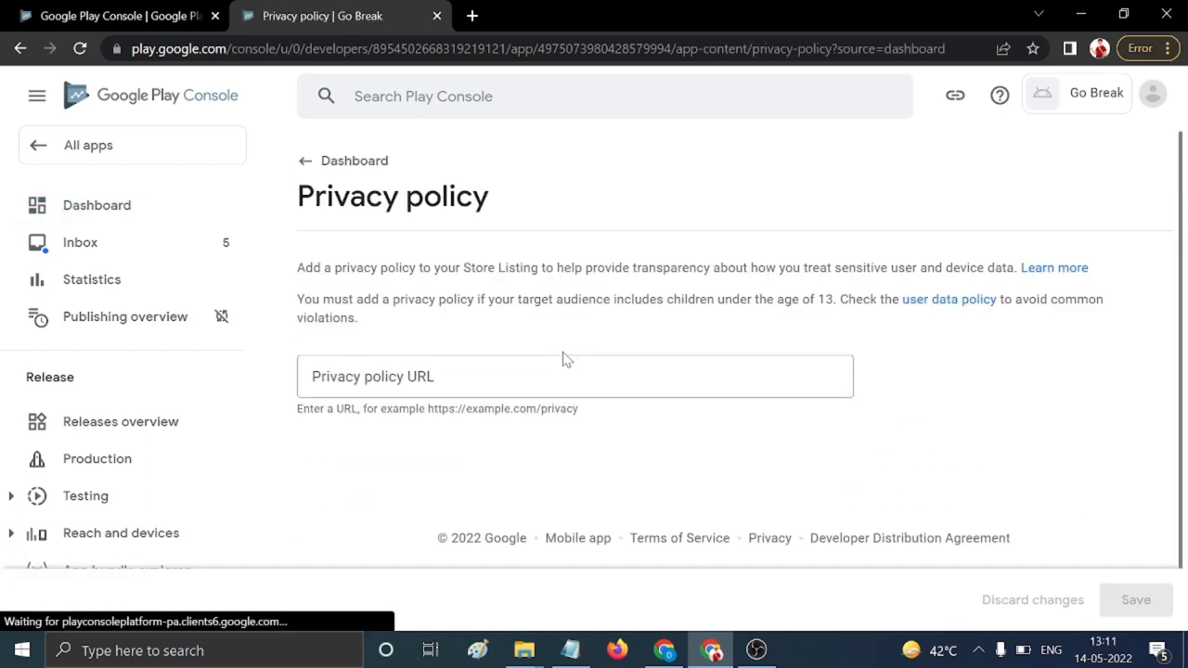
{"action": "left_click", "coordinate": [443, 371]}
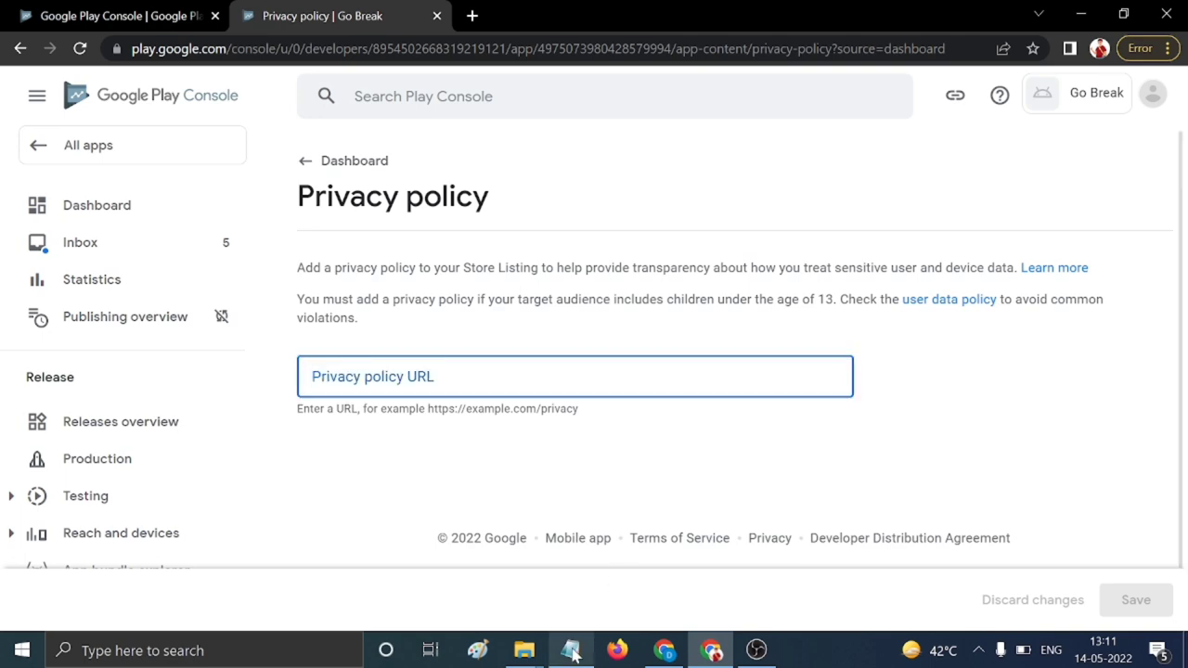
{"action": "left_click", "coordinate": [570, 650]}
{"action": "left_click", "coordinate": [417, 432]}
{"action": "scroll", "coordinate": [416, 326], "scroll_direction": "down", "scroll_amount": 1}
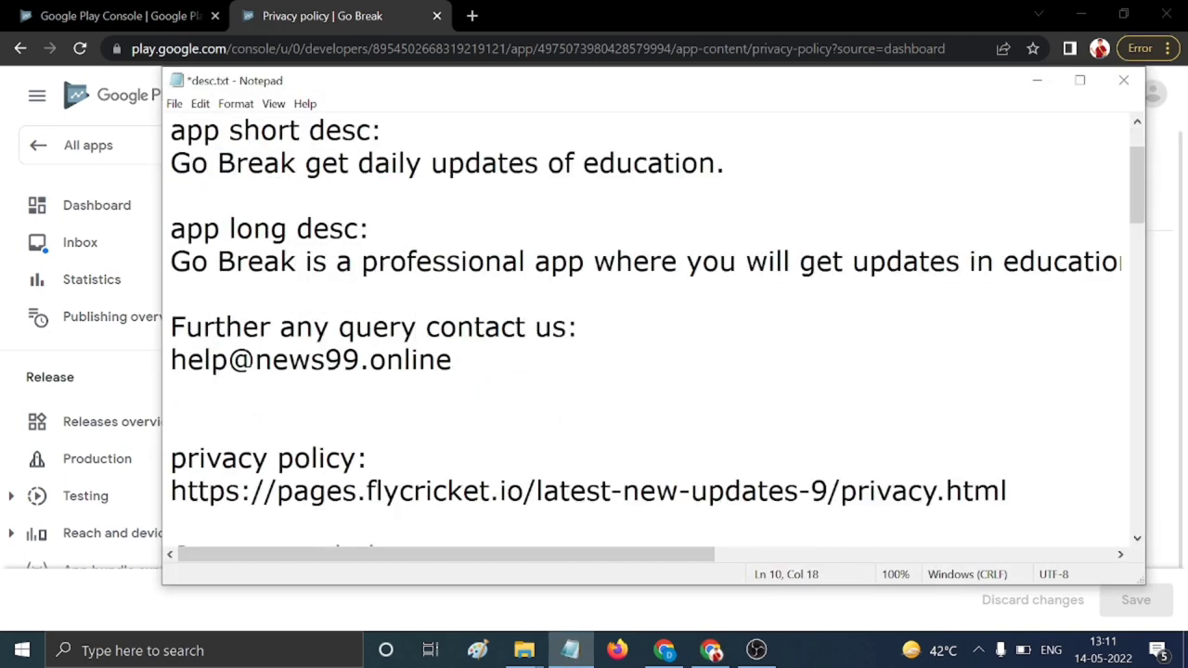
{"action": "key", "text": "shift+Down"}
{"action": "key", "text": "ctrl+c"}
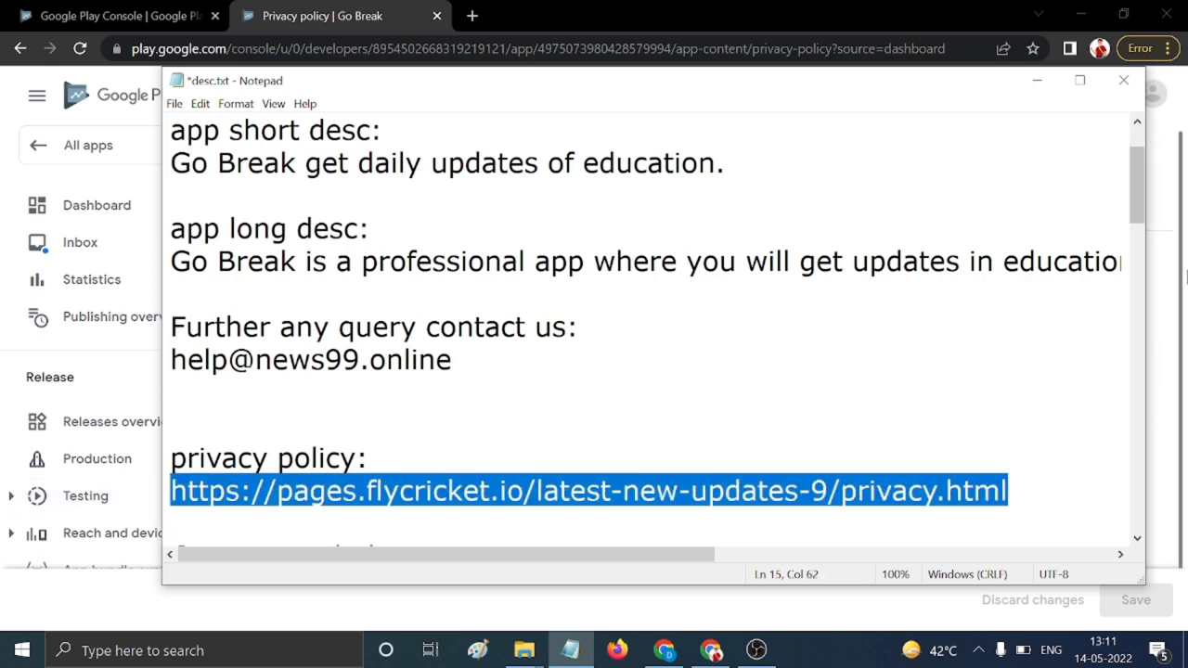
{"action": "left_click", "coordinate": [1037, 80]}
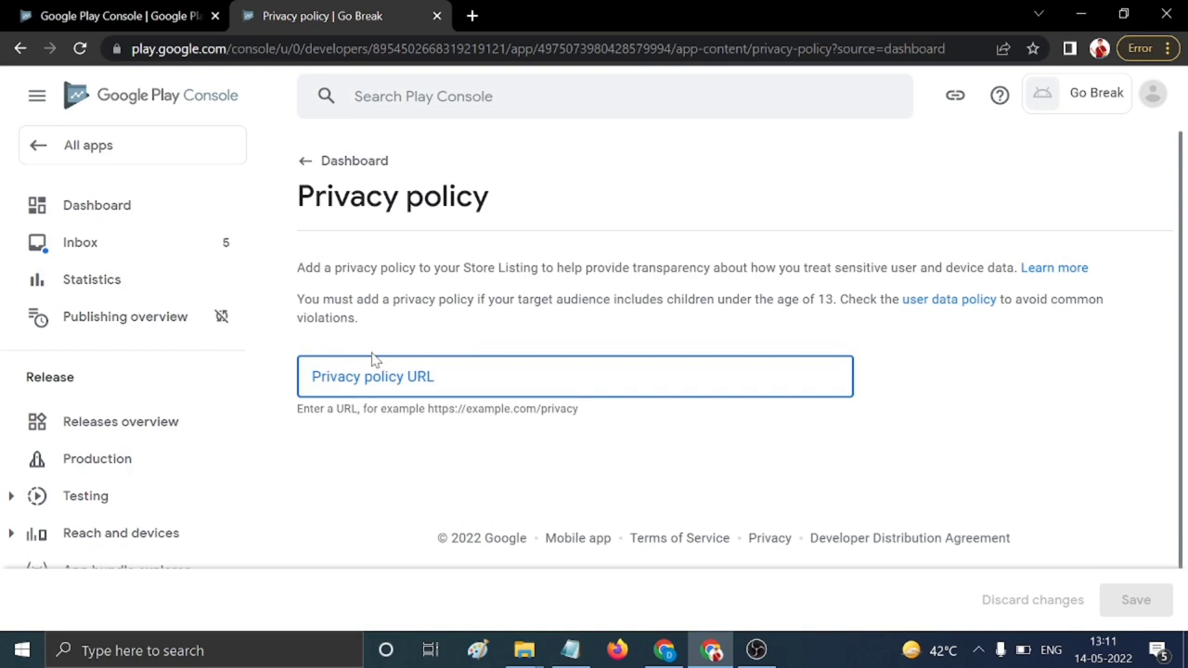
{"action": "key", "text": "ctrl+v"}
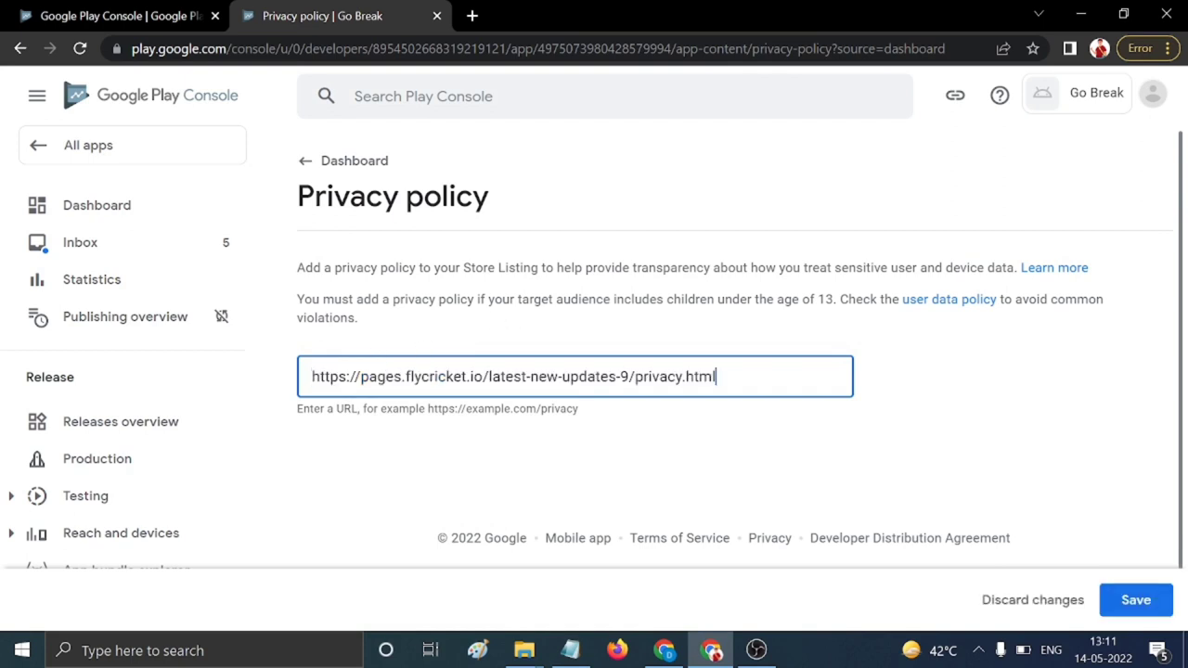
{"action": "left_click", "coordinate": [1121, 603]}
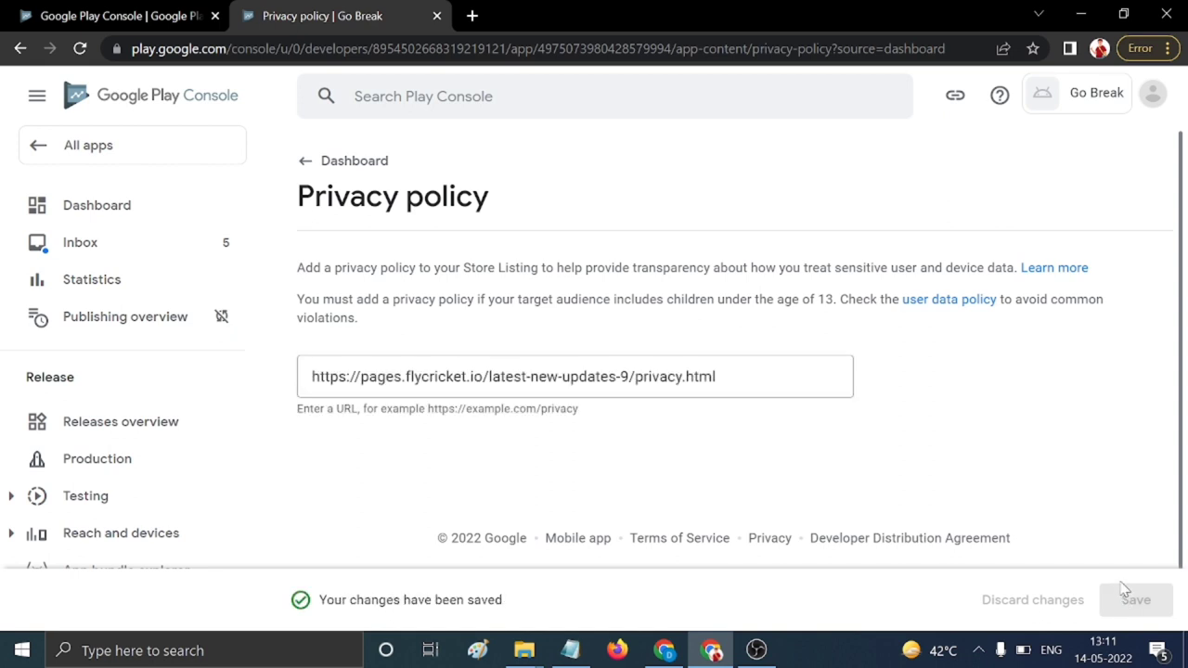
- Save App access as 'All functionality is available without special access'
{"action": "left_click", "coordinate": [304, 165]}
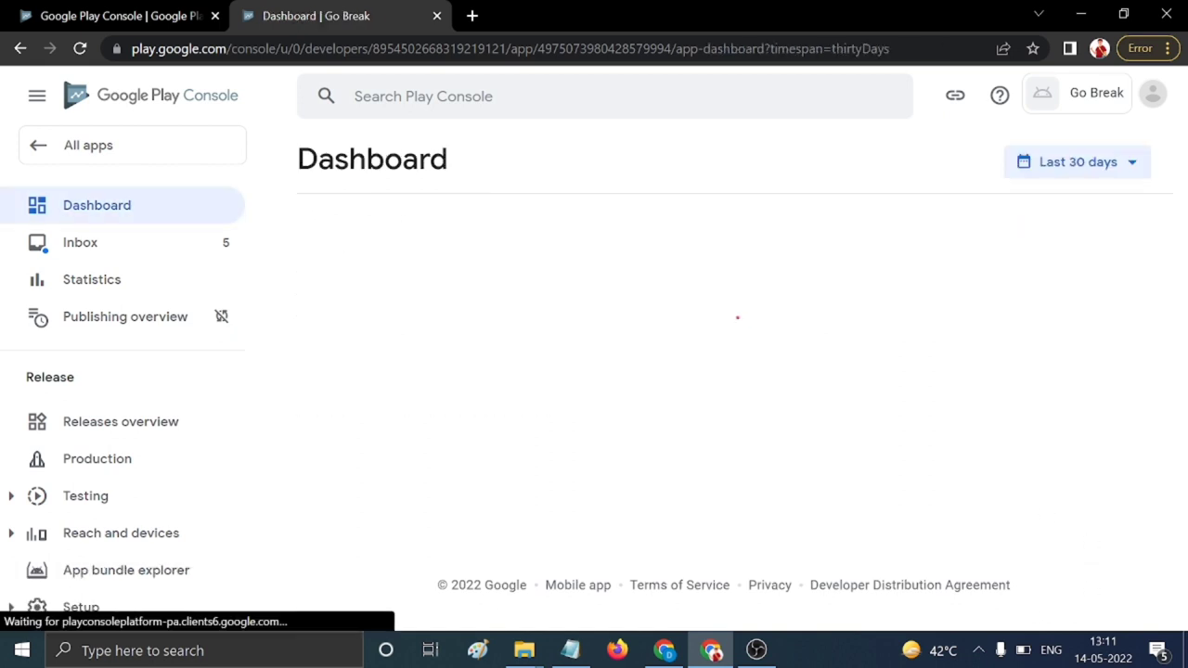
{"action": "scroll", "coordinate": [677, 399], "scroll_direction": "down", "scroll_amount": 3}
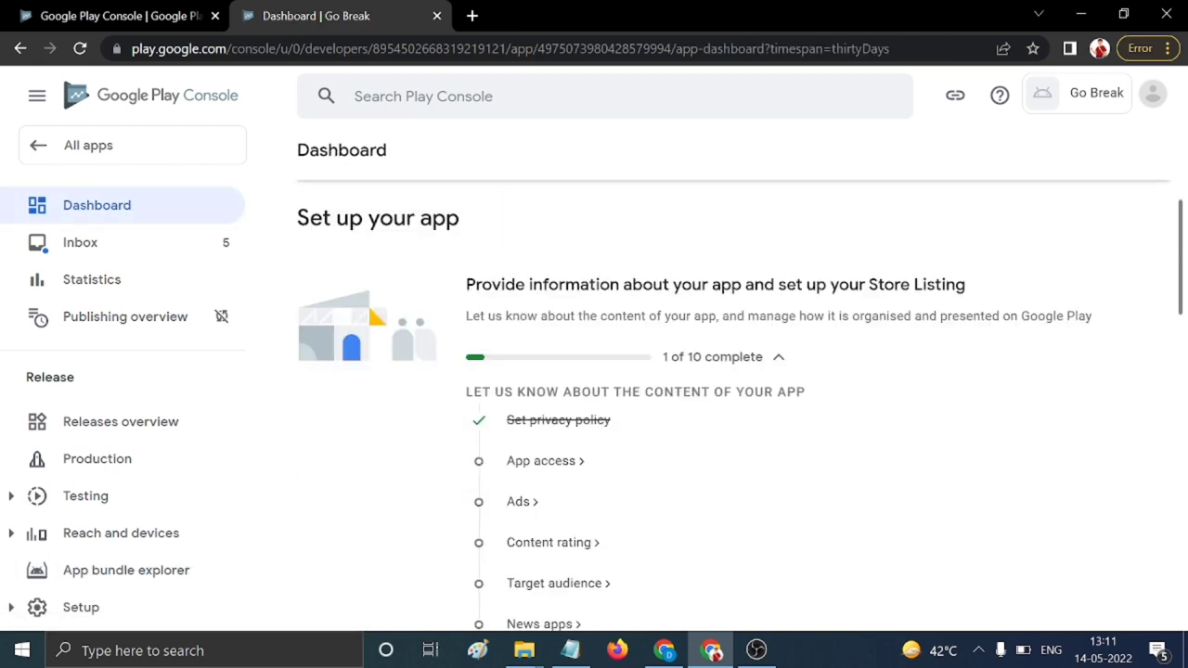
{"action": "left_click", "coordinate": [553, 463]}
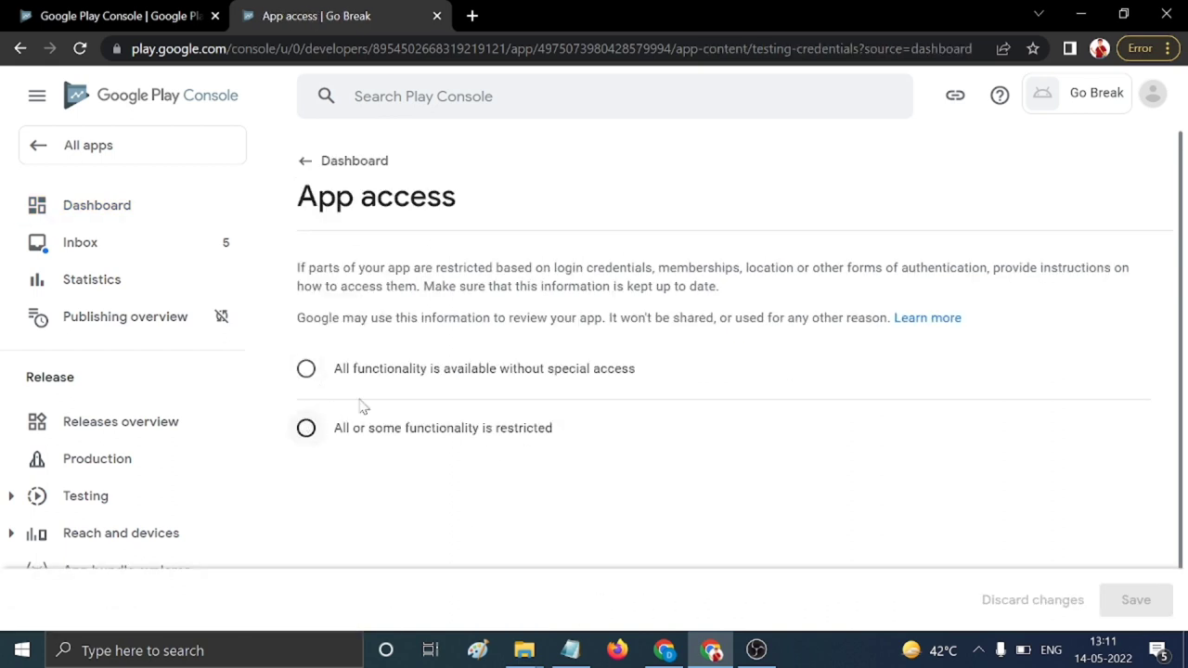
{"action": "left_click", "coordinate": [306, 368]}
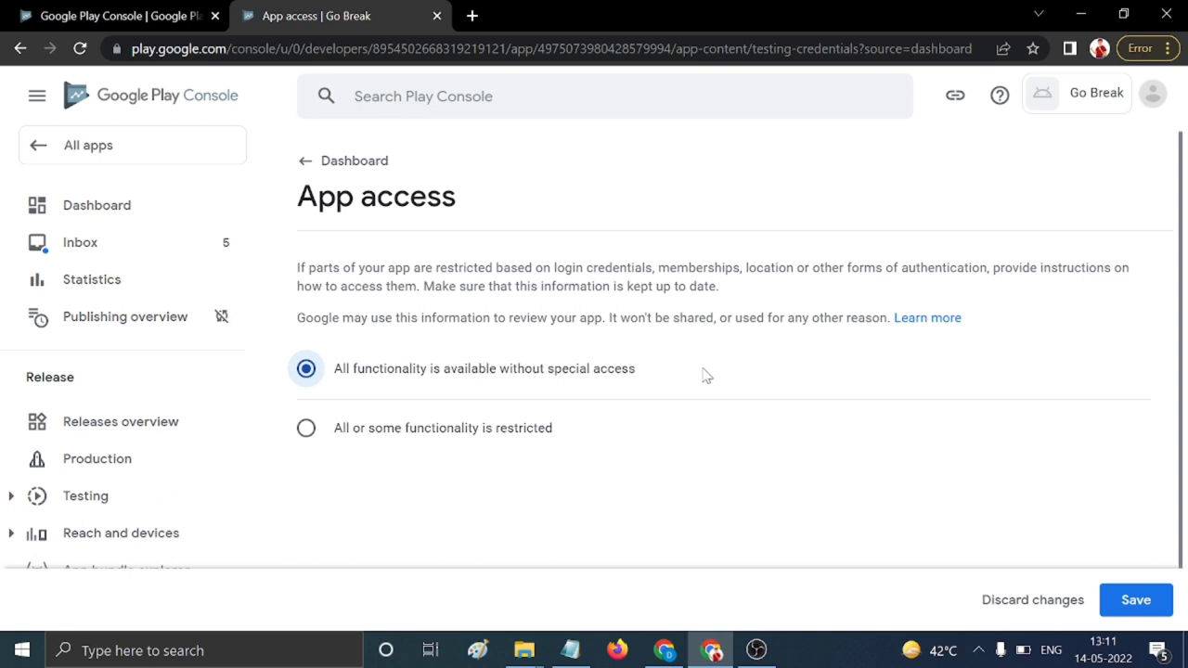
{"action": "left_click", "coordinate": [1132, 602]}
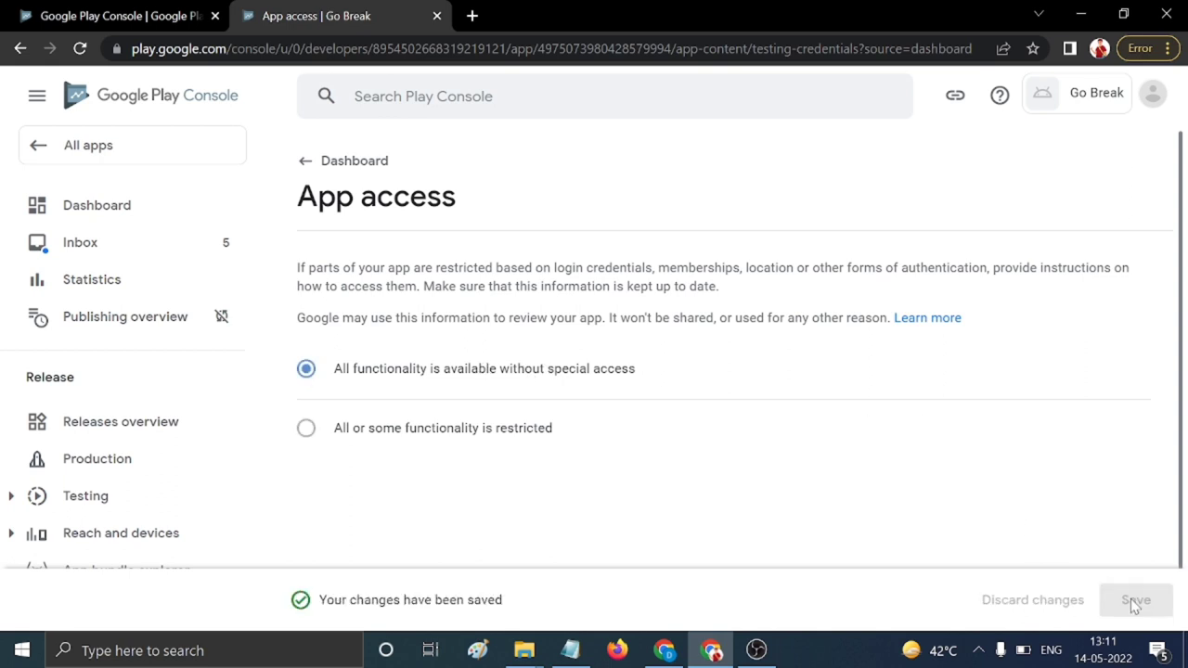
- Save the Ads declaration as 'Yes, my app contains ads' and return to the Dashboard
{"action": "left_click", "coordinate": [302, 162]}
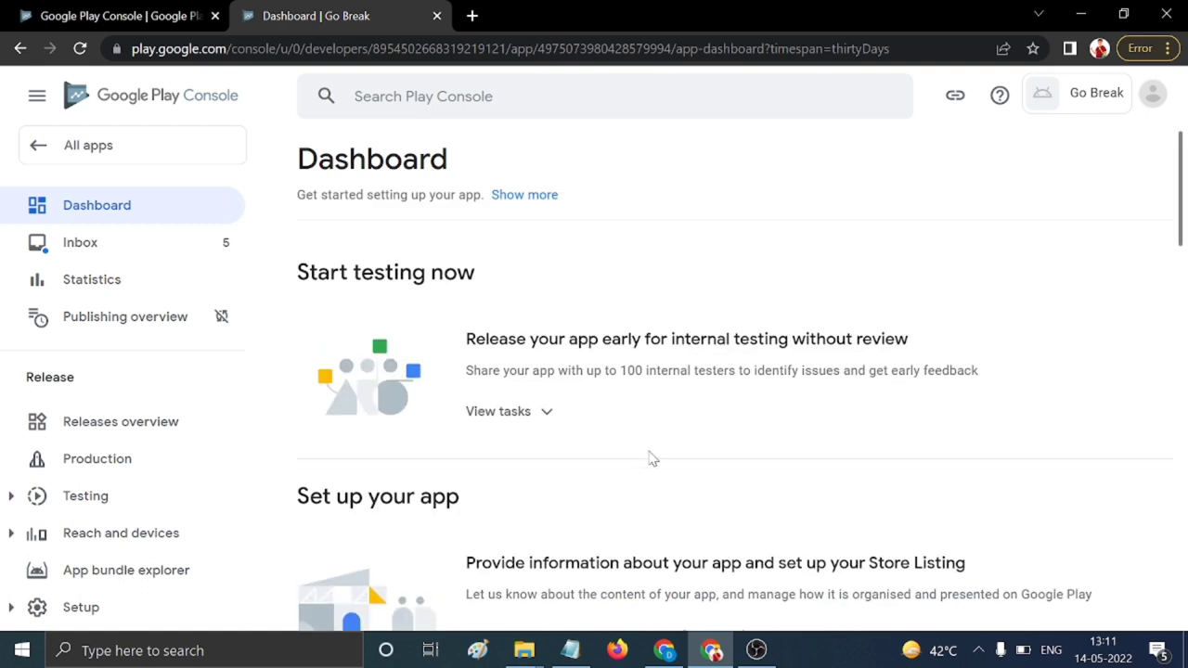
{"action": "scroll", "coordinate": [653, 459], "scroll_direction": "down", "scroll_amount": 3}
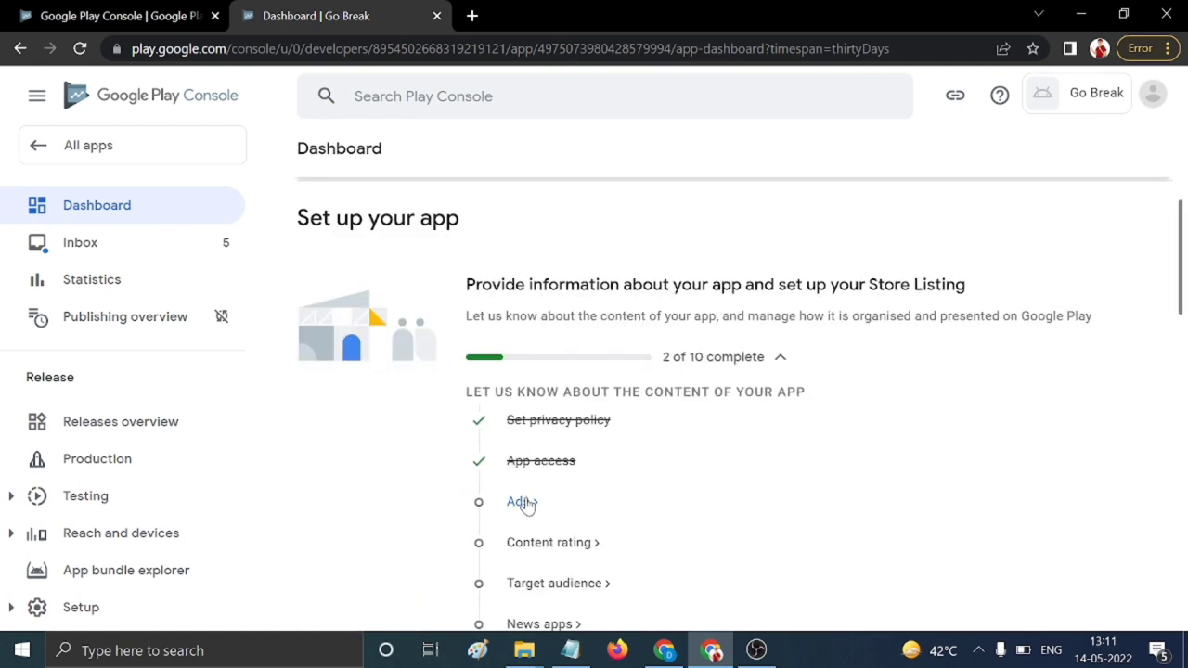
{"action": "left_click", "coordinate": [523, 502]}
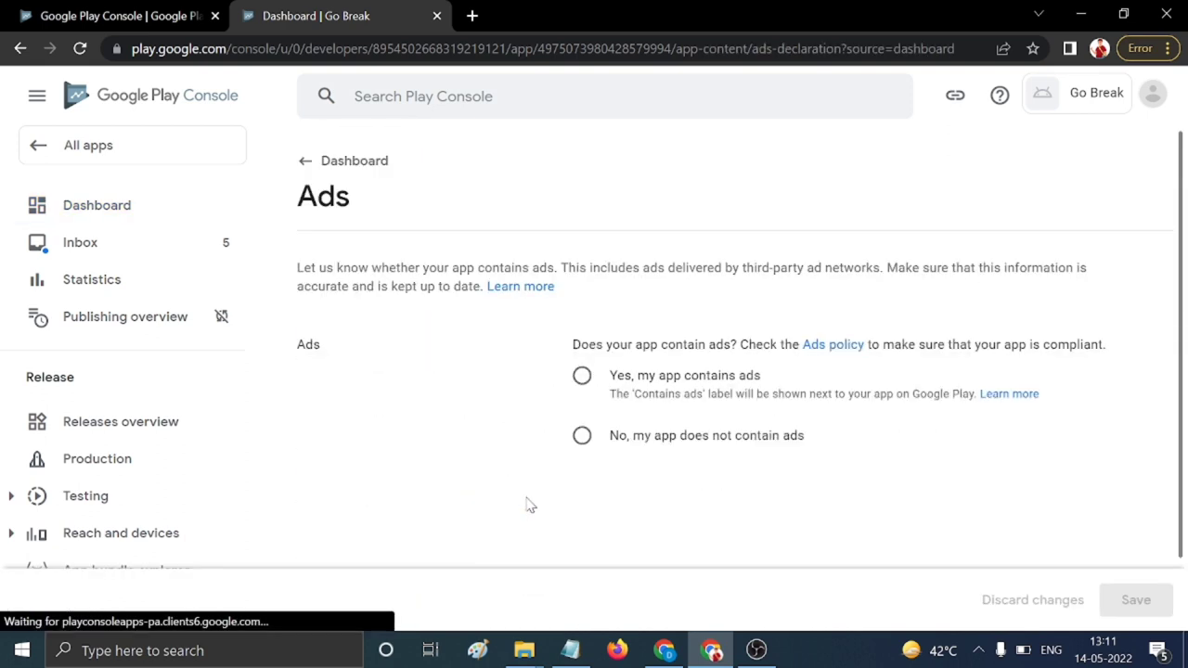
{"action": "left_click", "coordinate": [581, 376]}
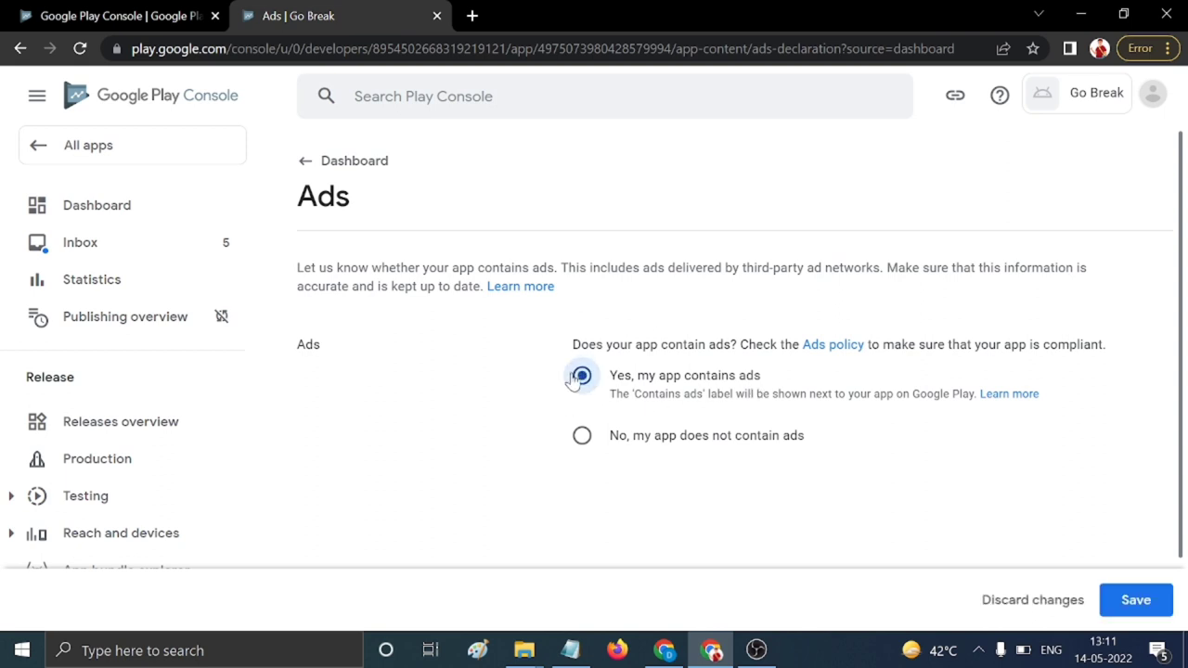
{"action": "left_click", "coordinate": [1138, 602]}
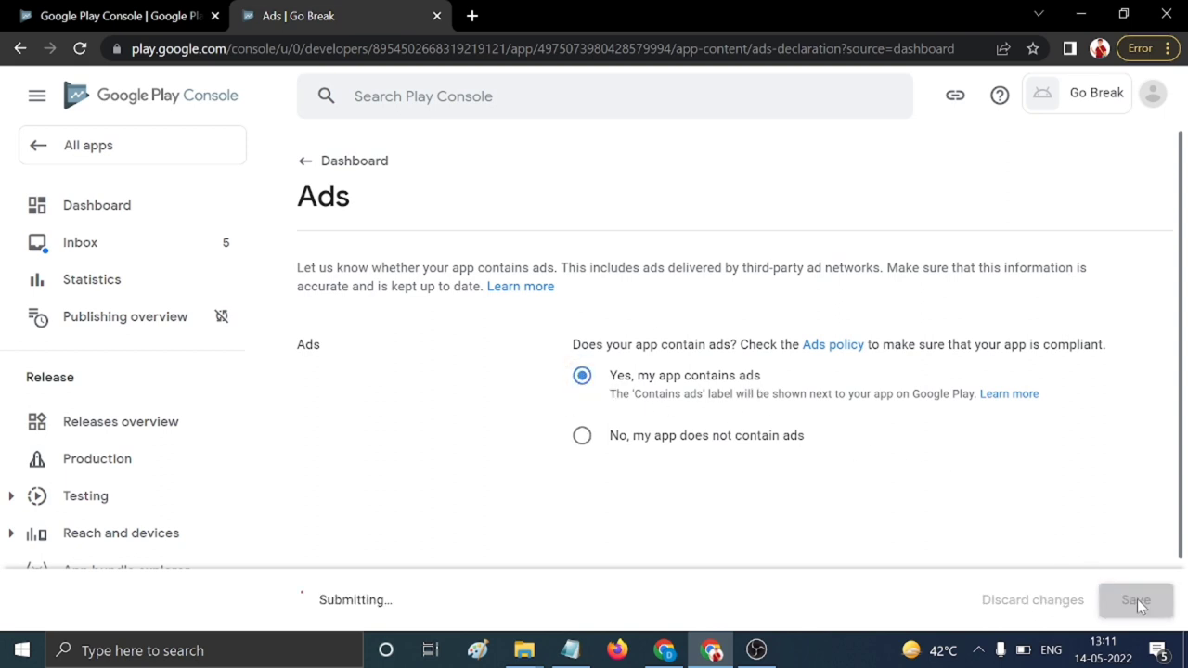
{"action": "left_click", "coordinate": [310, 167]}
{"action": "scroll", "coordinate": [607, 314], "scroll_direction": "down", "scroll_amount": 3}
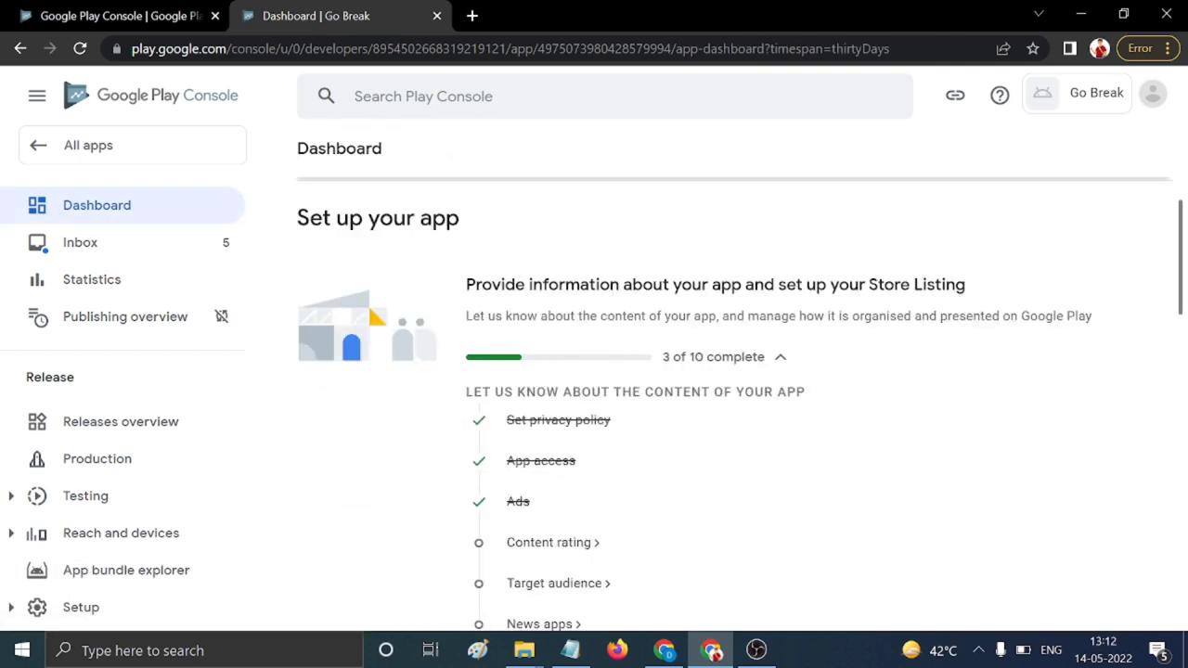
{"action": "left_click_drag", "start_coordinate": [295, 217], "coordinate": [471, 242]}
{"action": "left_click", "coordinate": [469, 242]}
{"action": "scroll", "coordinate": [618, 434], "scroll_direction": "down", "scroll_amount": 2}
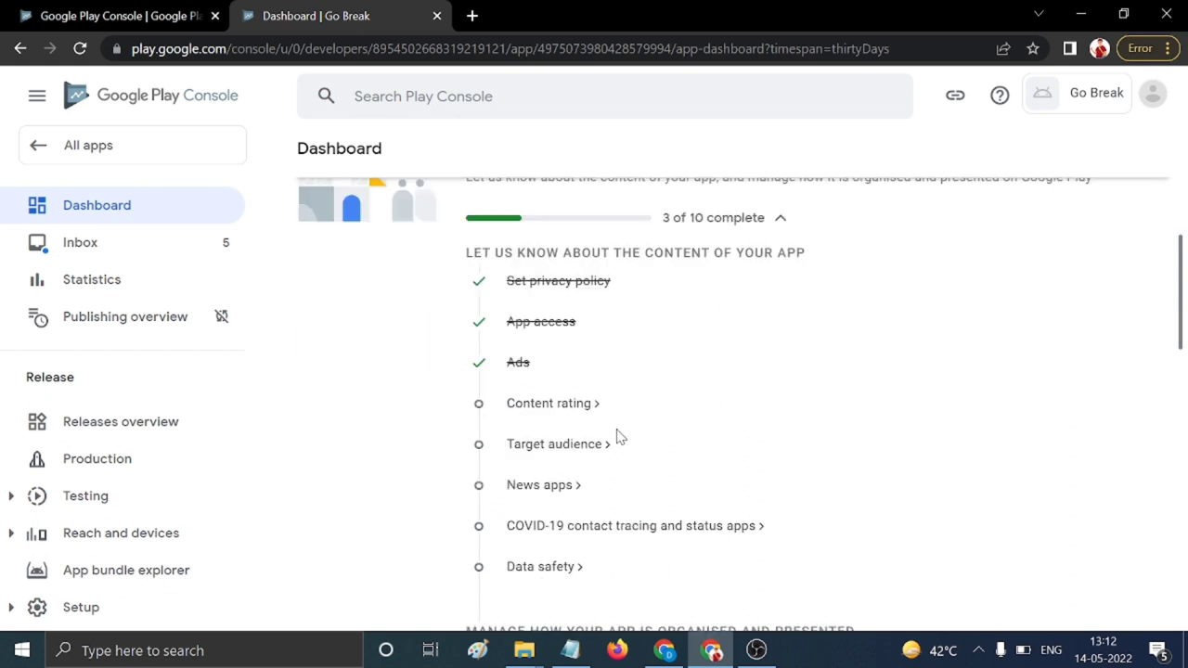
- Start the content rating questionnaire and paste the contact e-mail from desc.txt
{"action": "left_click", "coordinate": [527, 407]}
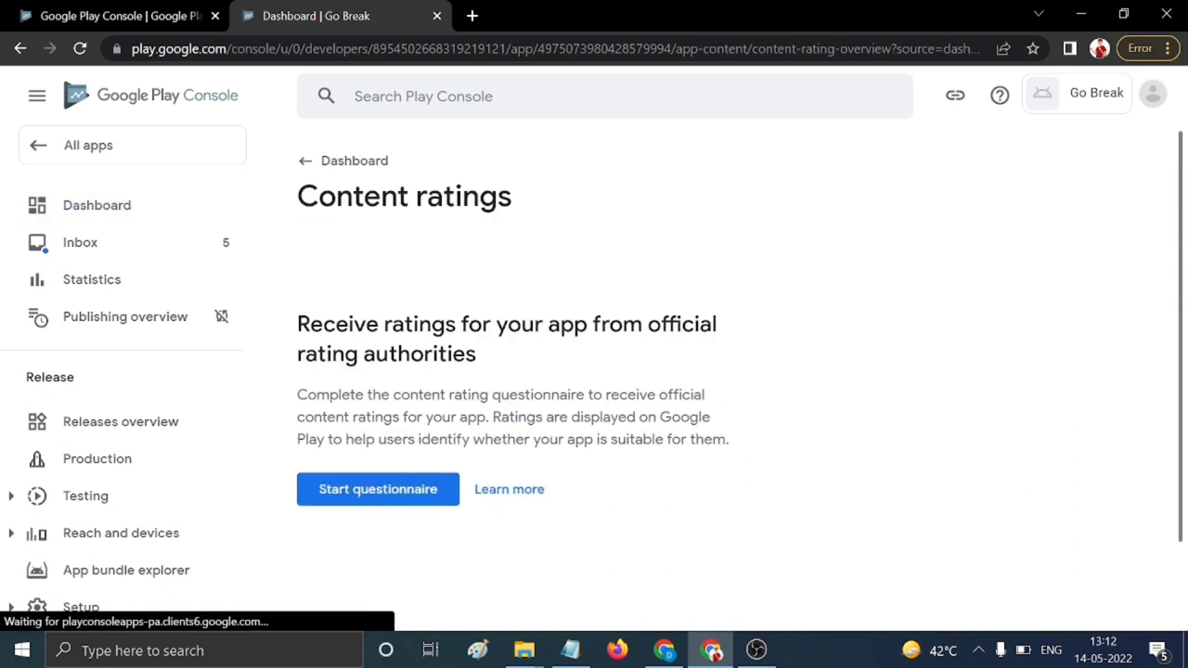
{"action": "left_click", "coordinate": [379, 493]}
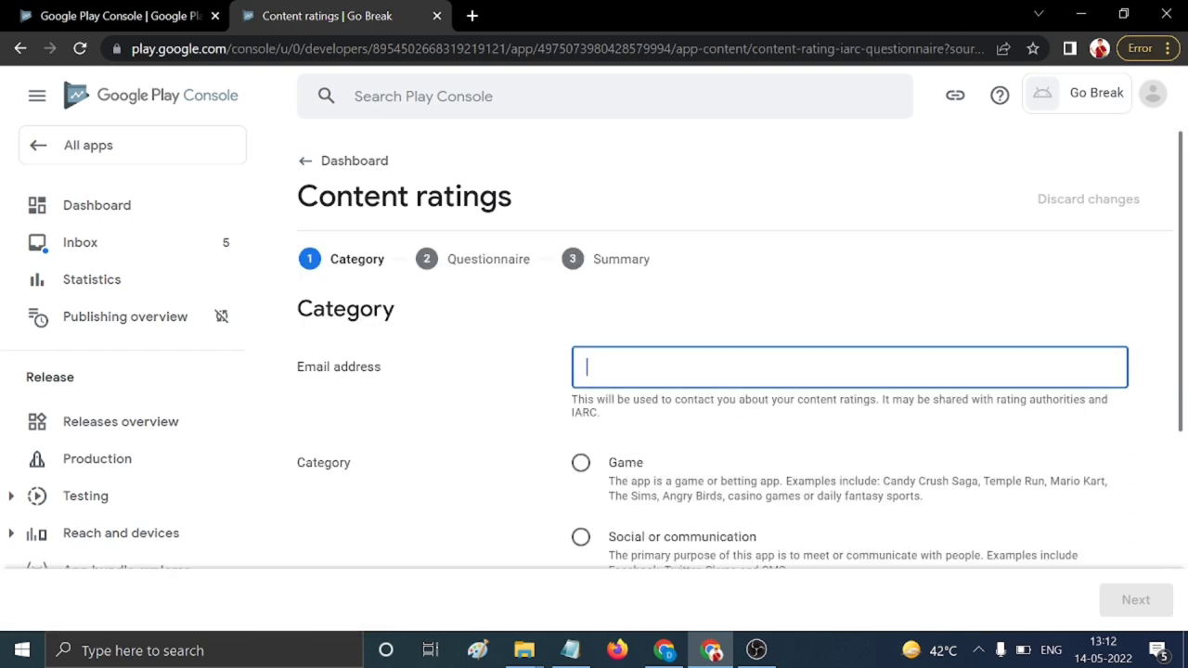
{"action": "scroll", "coordinate": [733, 413], "scroll_direction": "down", "scroll_amount": 3}
{"action": "scroll", "coordinate": [742, 409], "scroll_direction": "up", "scroll_amount": 3}
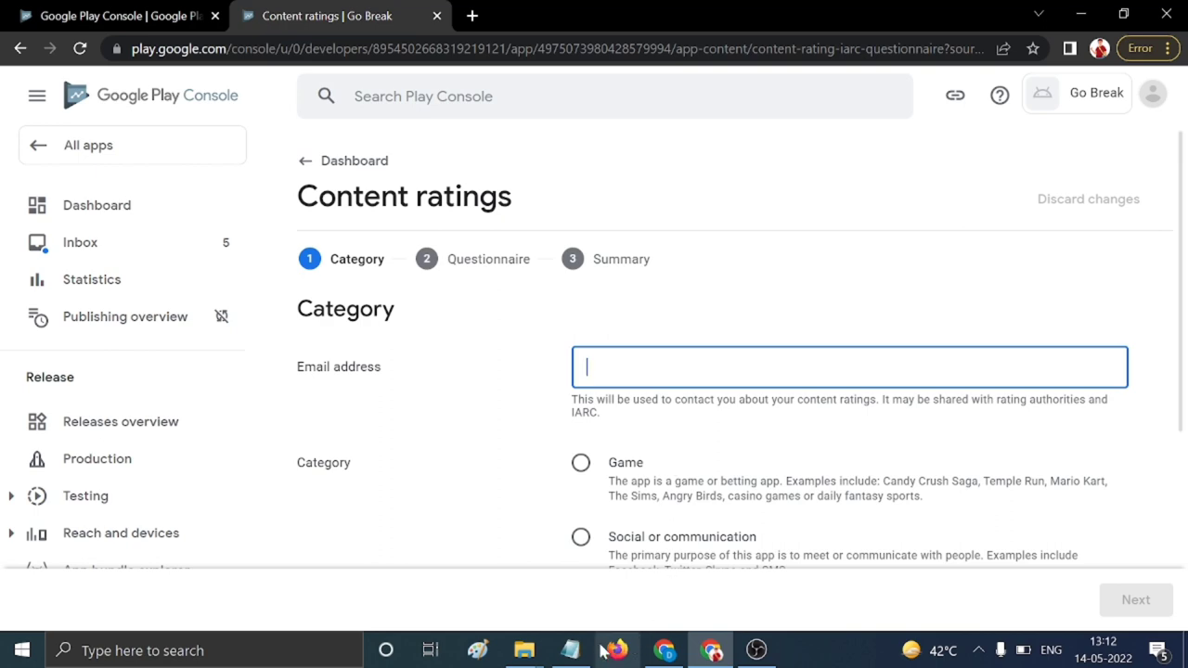
{"action": "left_click", "coordinate": [570, 650]}
{"action": "left_click", "coordinate": [170, 422]}
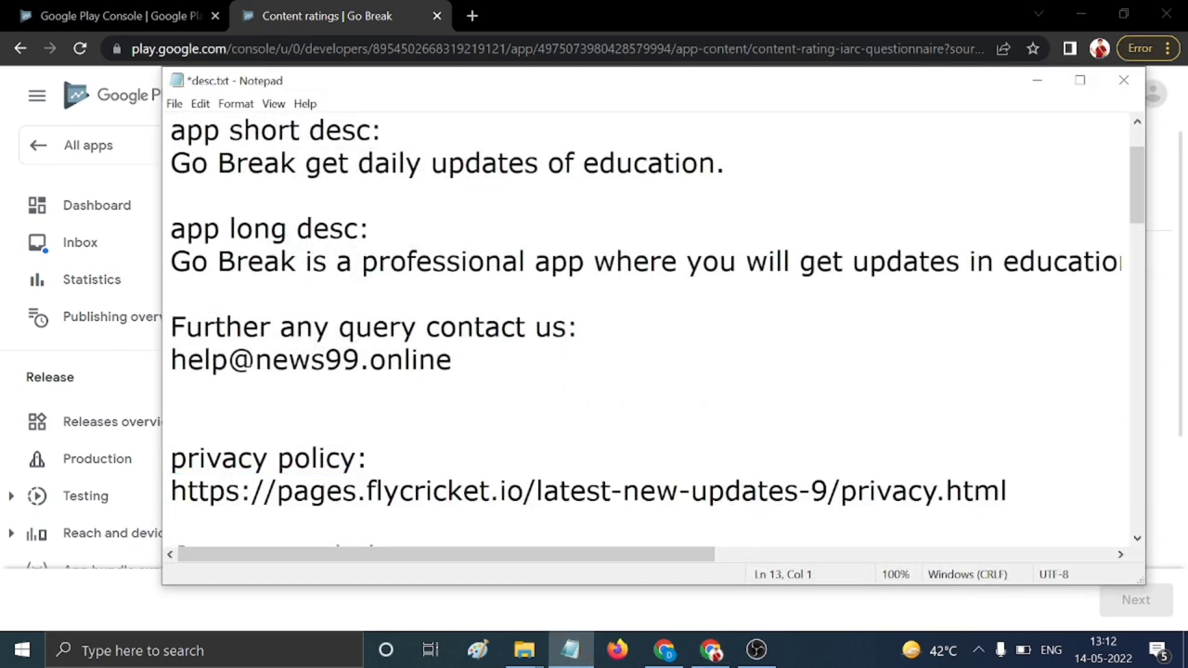
{"action": "left_click_drag", "start_coordinate": [171, 359], "coordinate": [451, 359]}
{"action": "key", "text": "ctrl+c"}
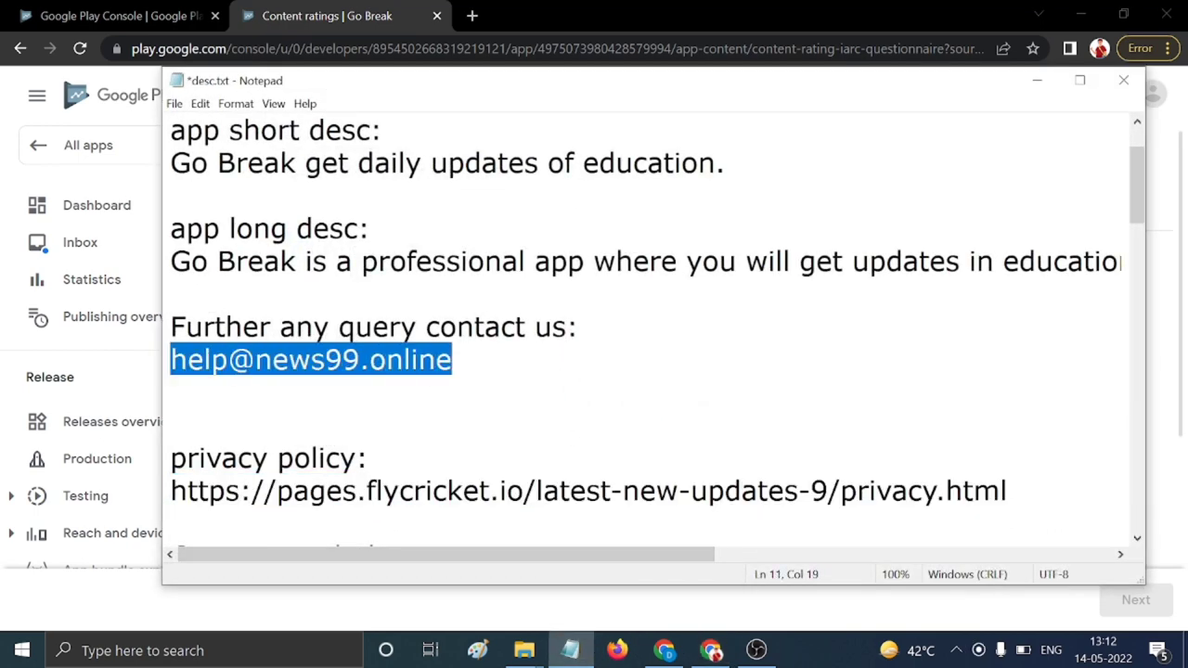
{"action": "left_click", "coordinate": [1036, 79]}
{"action": "key", "text": "ctrl+v"}
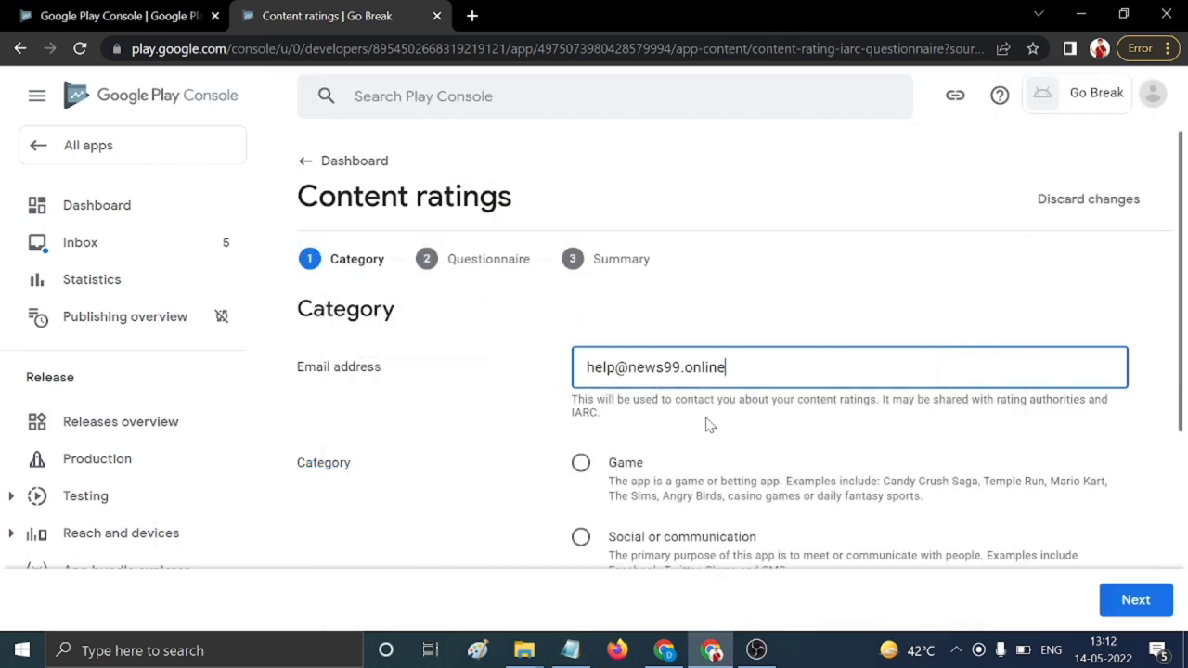
- Choose All other app types as the category and continue to the Questionnaire
{"action": "scroll", "coordinate": [705, 425], "scroll_direction": "down", "scroll_amount": 2}
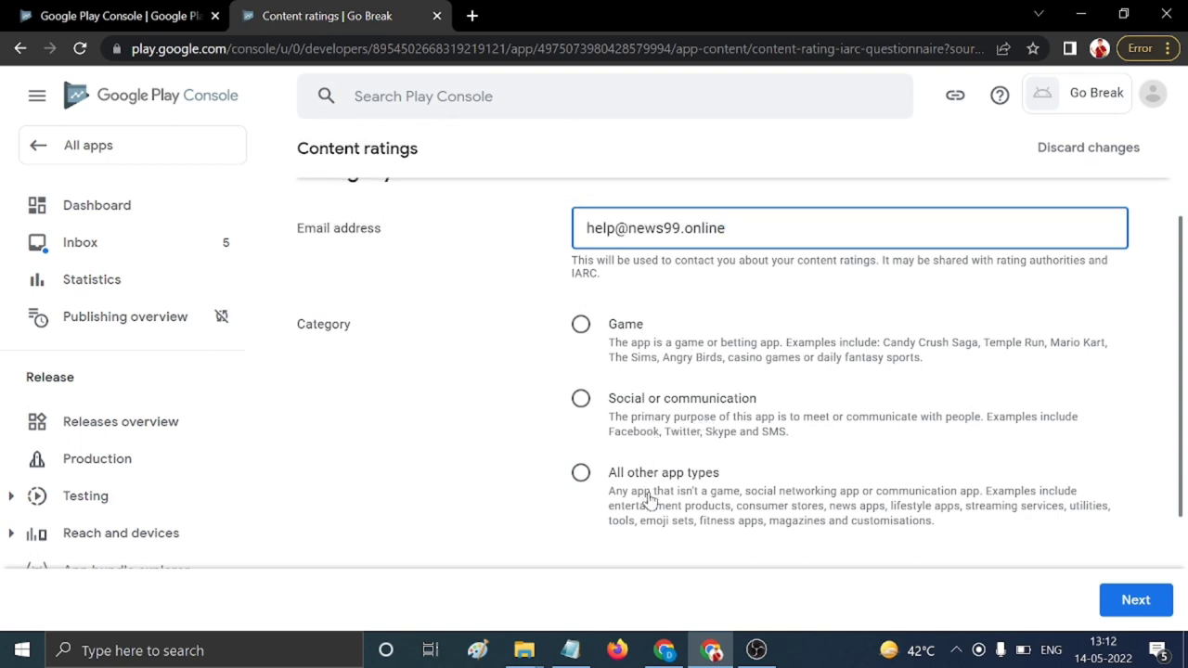
{"action": "left_click", "coordinate": [580, 473]}
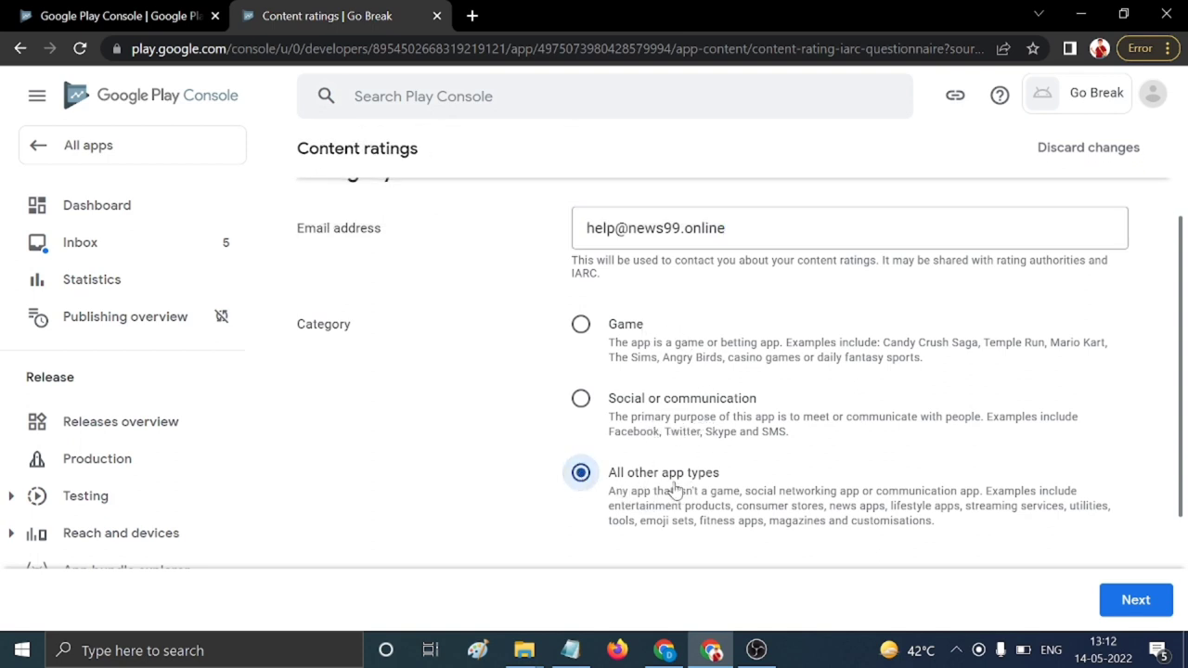
{"action": "left_click", "coordinate": [1132, 602]}
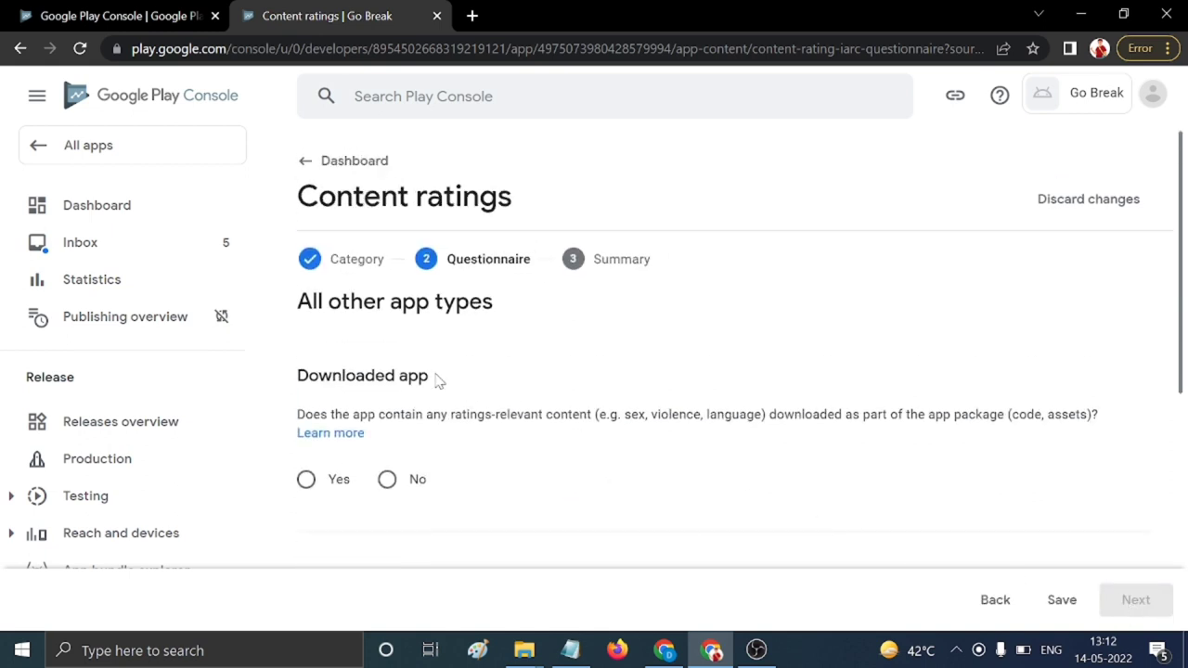
- Answer No to the downloaded content, user interaction, online content and age-restricted questions
{"action": "scroll", "coordinate": [464, 388], "scroll_direction": "down", "scroll_amount": 2}
{"action": "left_click", "coordinate": [387, 339]}
{"action": "left_click", "coordinate": [387, 541]}
{"action": "scroll", "coordinate": [482, 417], "scroll_direction": "down", "scroll_amount": 3}
{"action": "left_click", "coordinate": [387, 446]}
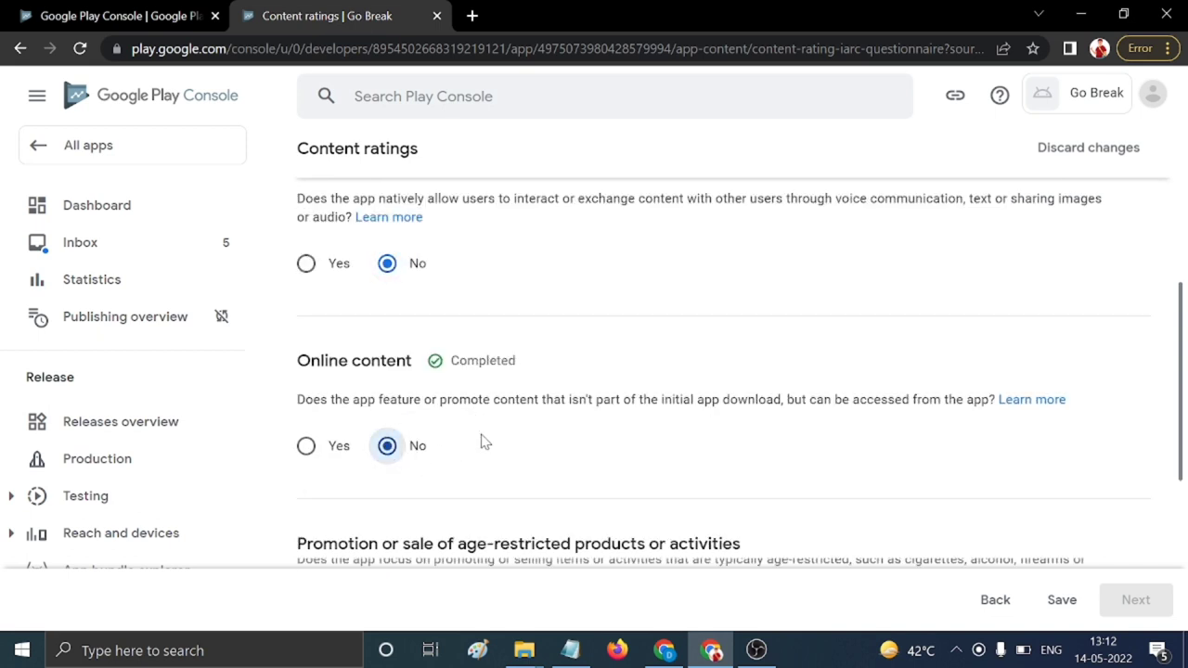
{"action": "scroll", "coordinate": [437, 440], "scroll_direction": "down", "scroll_amount": 2}
{"action": "left_click", "coordinate": [387, 511]}
- Answer No to the location sharing, digital purchases, web browser and news/educational questions
{"action": "scroll", "coordinate": [517, 438], "scroll_direction": "down", "scroll_amount": 2}
{"action": "scroll", "coordinate": [517, 437], "scroll_direction": "down", "scroll_amount": 2}
{"action": "left_click", "coordinate": [387, 411]}
{"action": "left_click", "coordinate": [387, 519]}
{"action": "scroll", "coordinate": [508, 466], "scroll_direction": "down", "scroll_amount": 2}
{"action": "left_click", "coordinate": [387, 488]}
{"action": "scroll", "coordinate": [466, 427], "scroll_direction": "down", "scroll_amount": 2}
{"action": "left_click", "coordinate": [387, 348]}
- Save and submit the rating questionnaire, then return to the Dashboard checklist
{"action": "scroll", "coordinate": [612, 405], "scroll_direction": "up", "scroll_amount": 9}
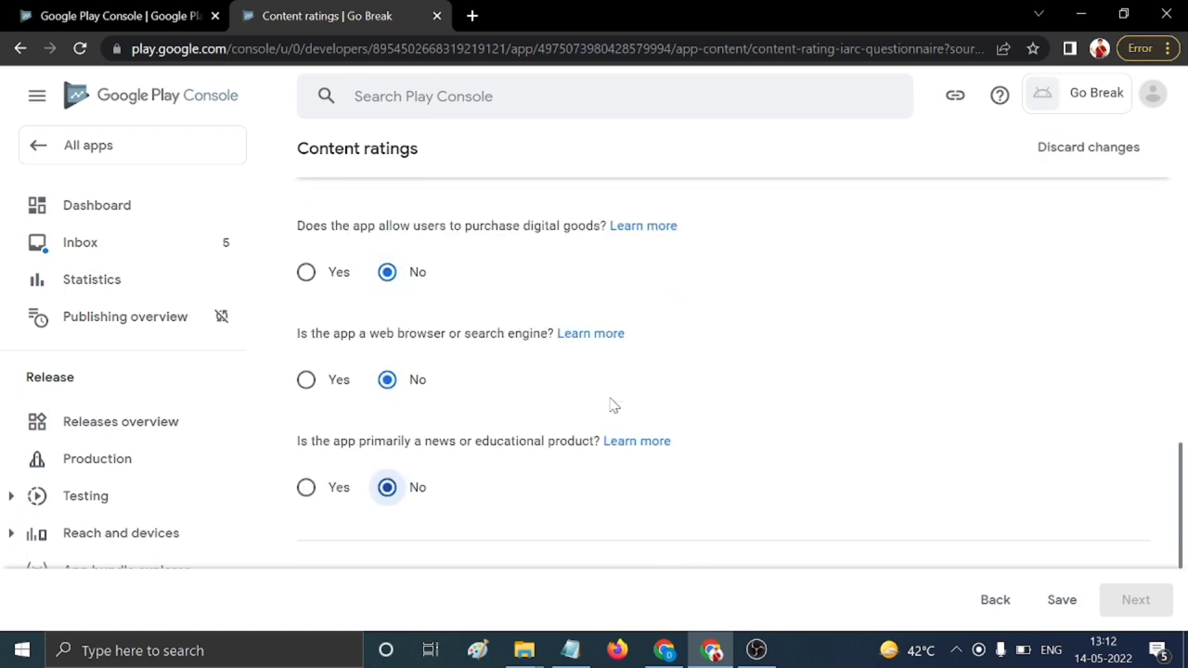
{"action": "scroll", "coordinate": [612, 405], "scroll_direction": "up", "scroll_amount": 2}
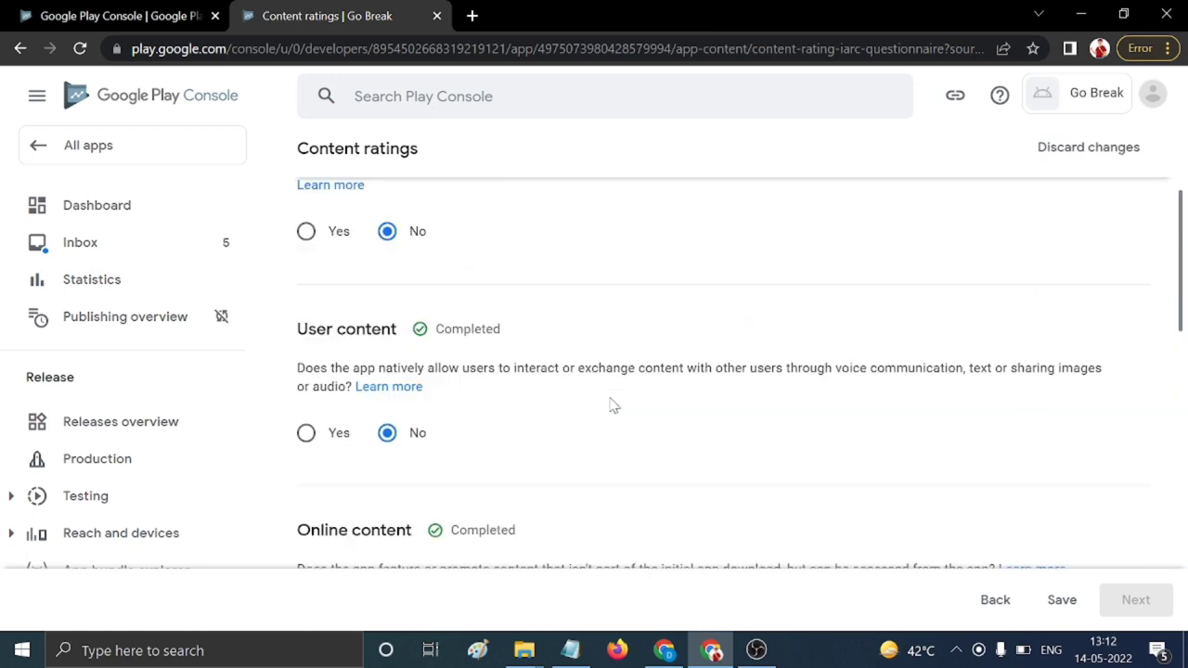
{"action": "scroll", "coordinate": [847, 471], "scroll_direction": "up", "scroll_amount": 3}
{"action": "left_click", "coordinate": [1058, 600]}
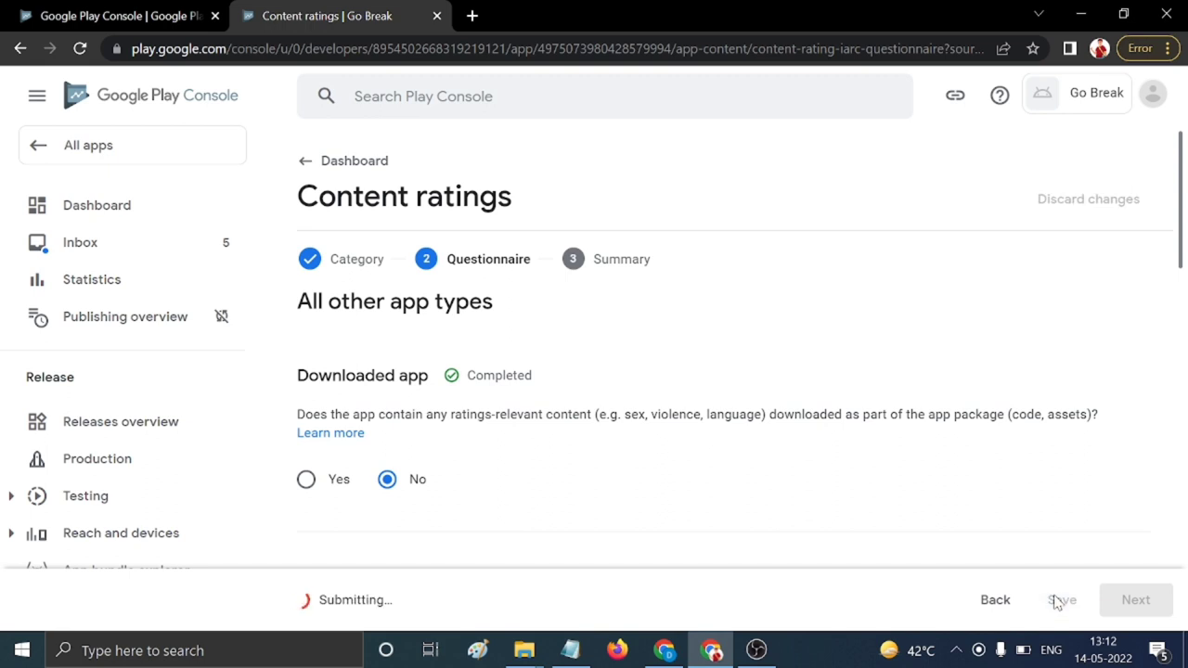
{"action": "left_click", "coordinate": [1135, 603]}
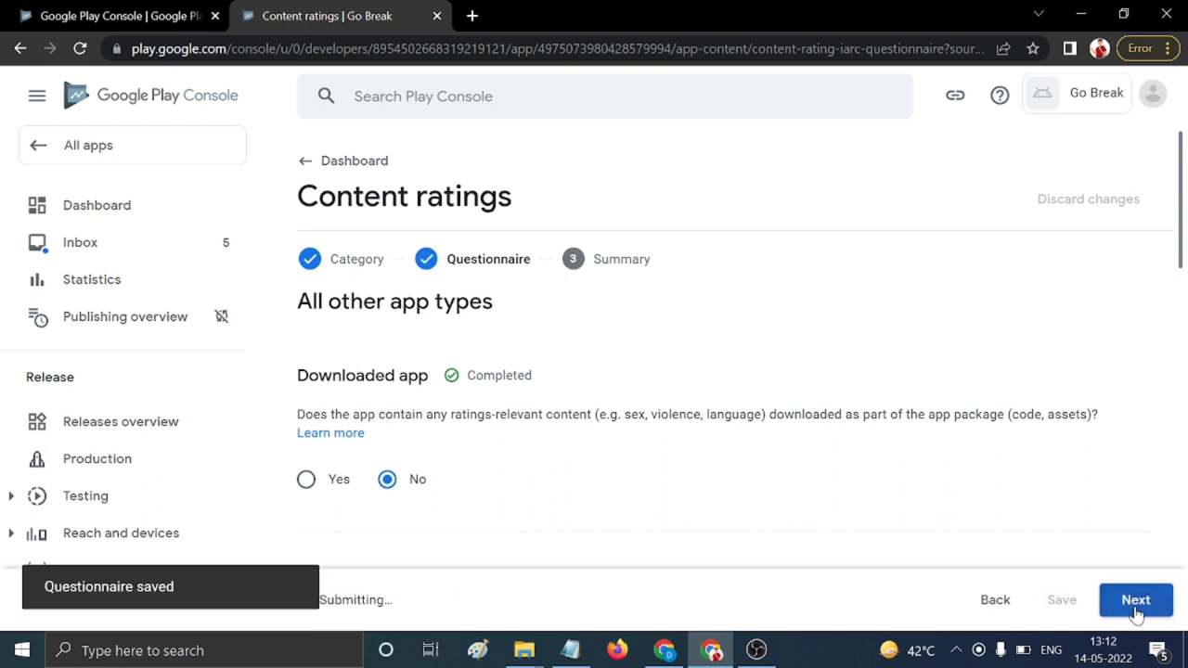
{"action": "left_click", "coordinate": [1127, 603]}
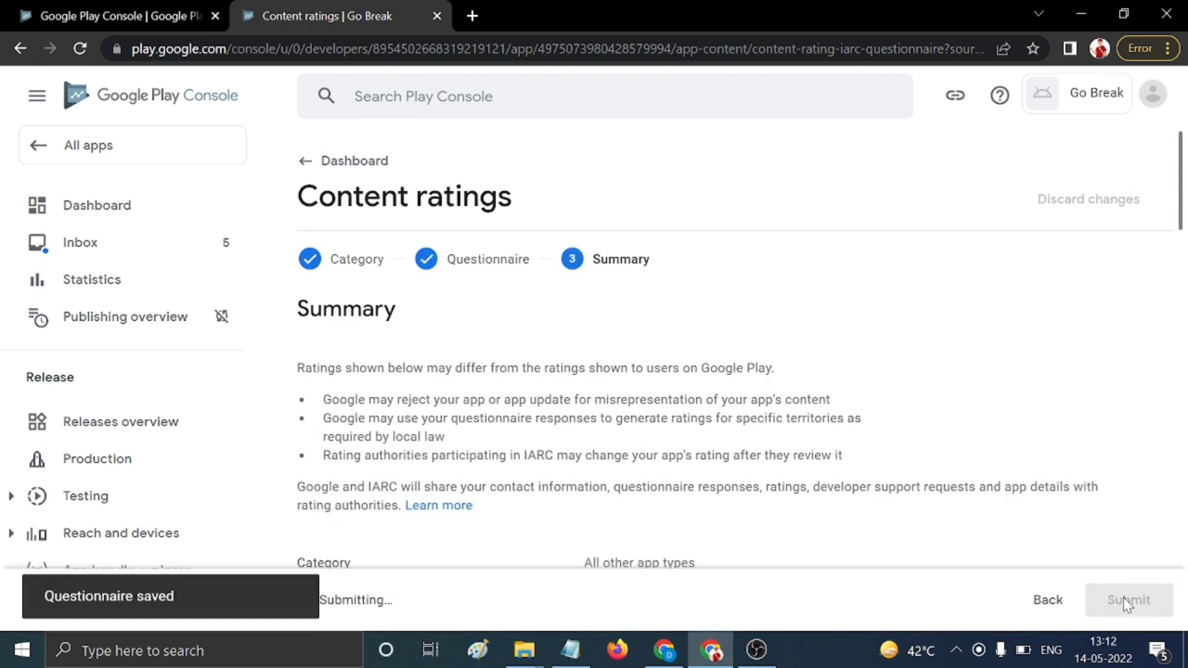
{"action": "left_click", "coordinate": [1125, 602]}
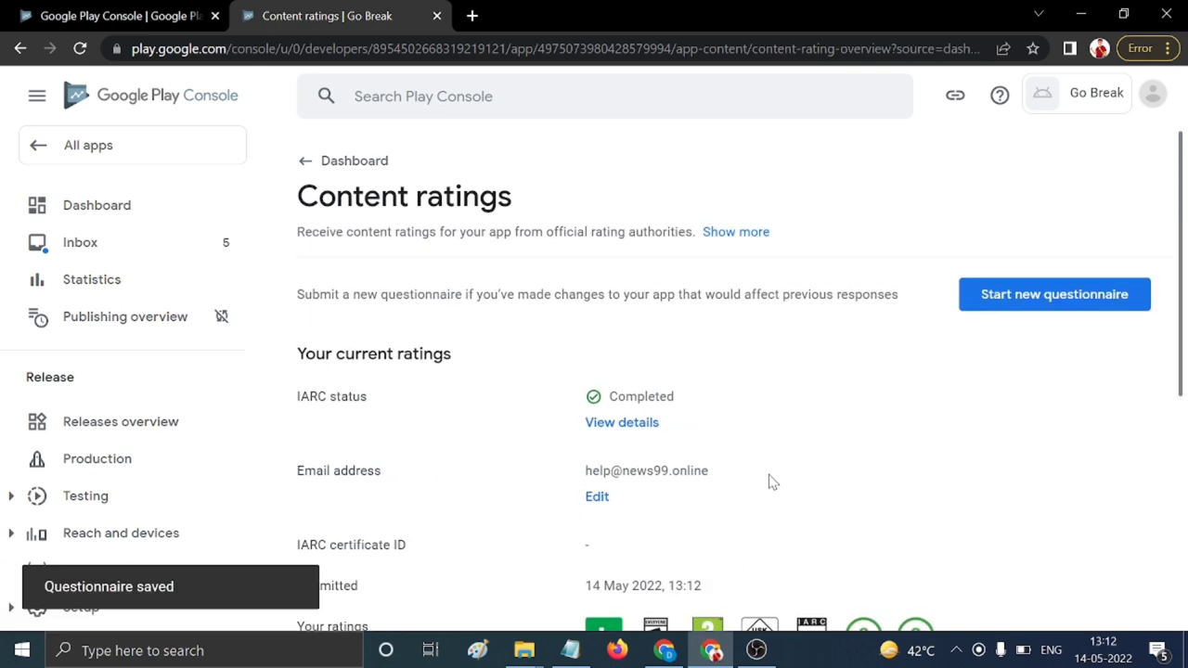
{"action": "left_click", "coordinate": [315, 160]}
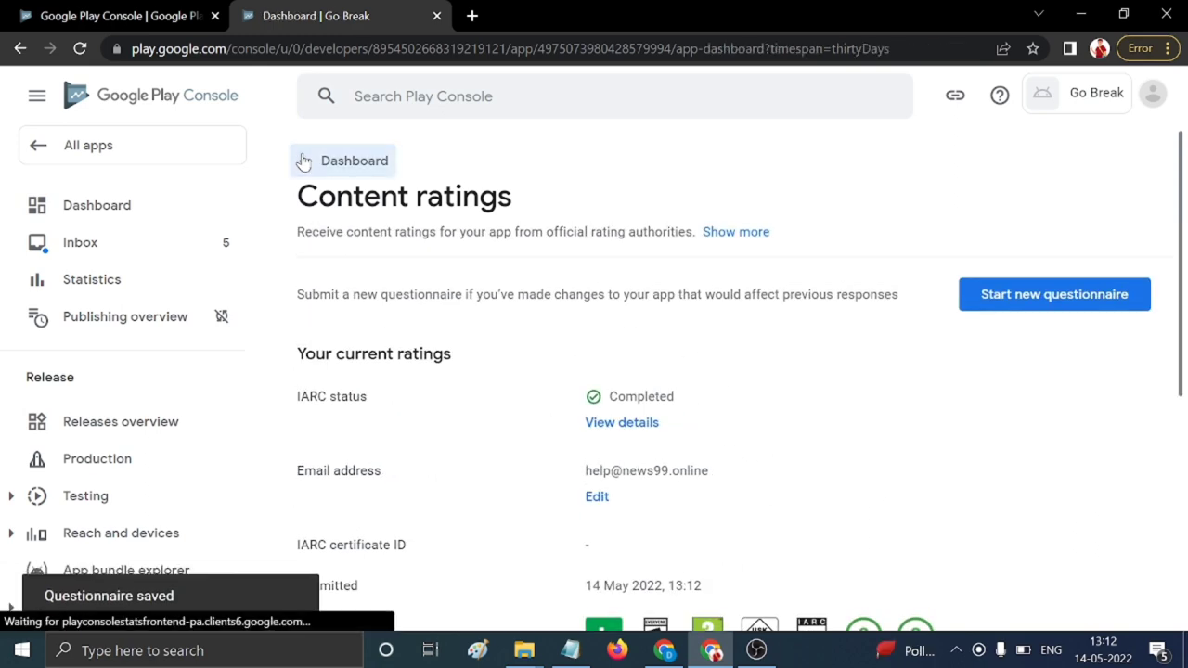
{"action": "scroll", "coordinate": [750, 411], "scroll_direction": "down", "scroll_amount": 5}
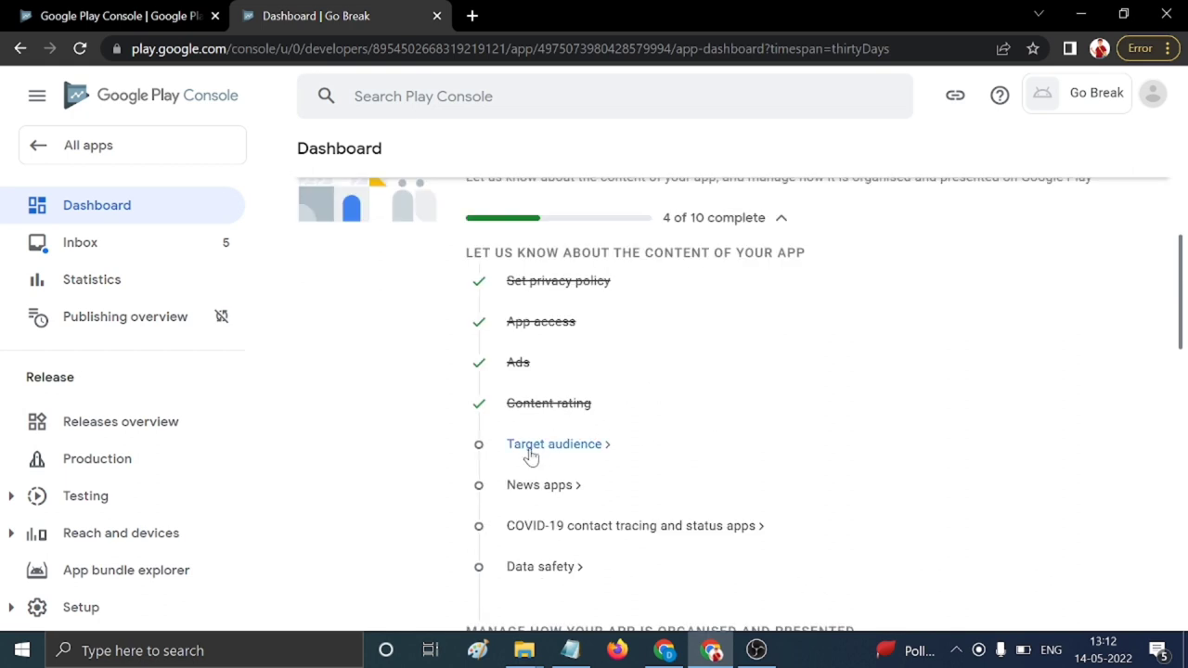
- Set Go Break's target age group to 18 and over in the Target audience declaration
{"action": "left_click", "coordinate": [531, 454]}
{"action": "scroll", "coordinate": [649, 441], "scroll_direction": "down", "scroll_amount": 2}
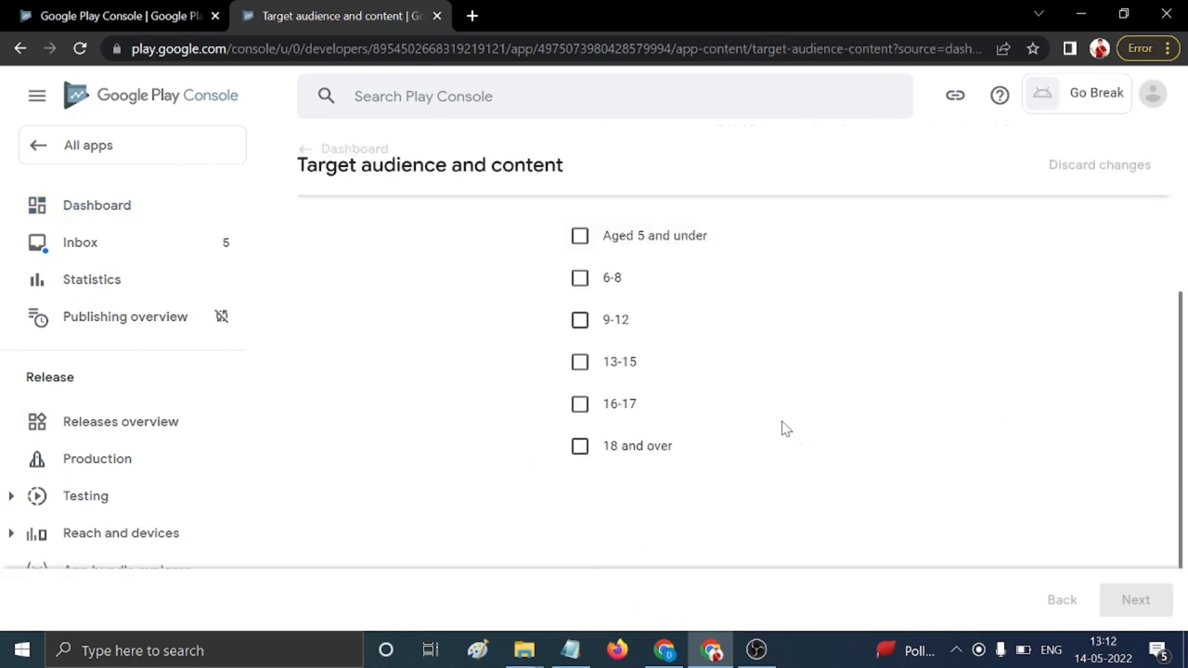
{"action": "left_click", "coordinate": [578, 447]}
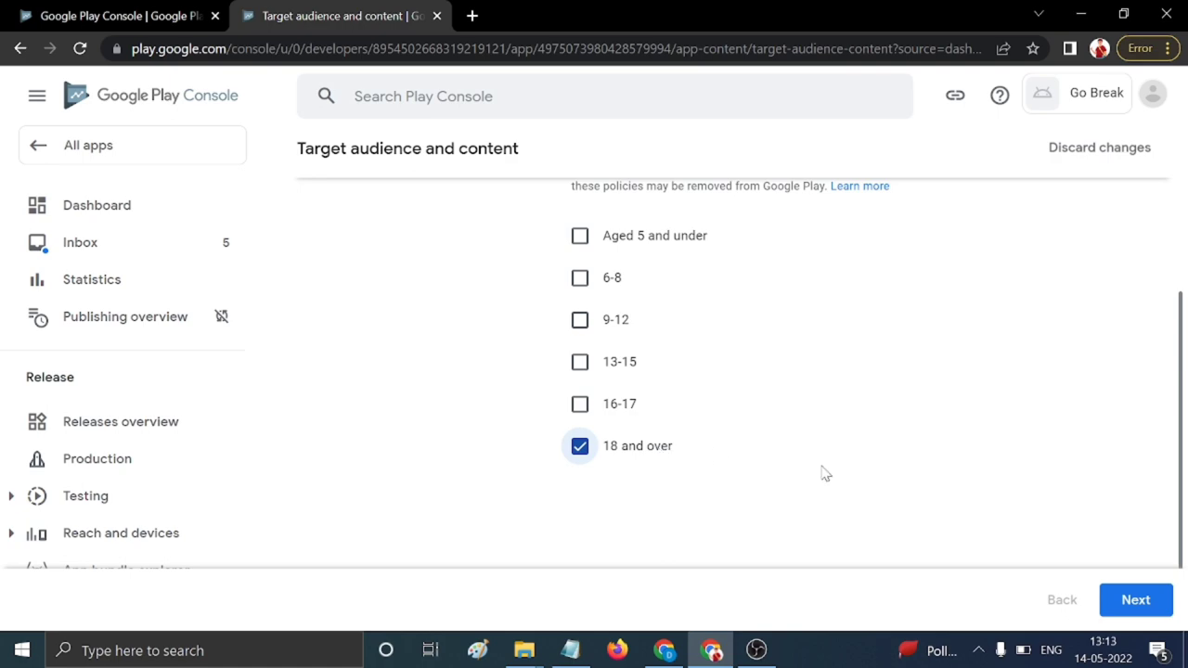
{"action": "left_click", "coordinate": [1118, 611]}
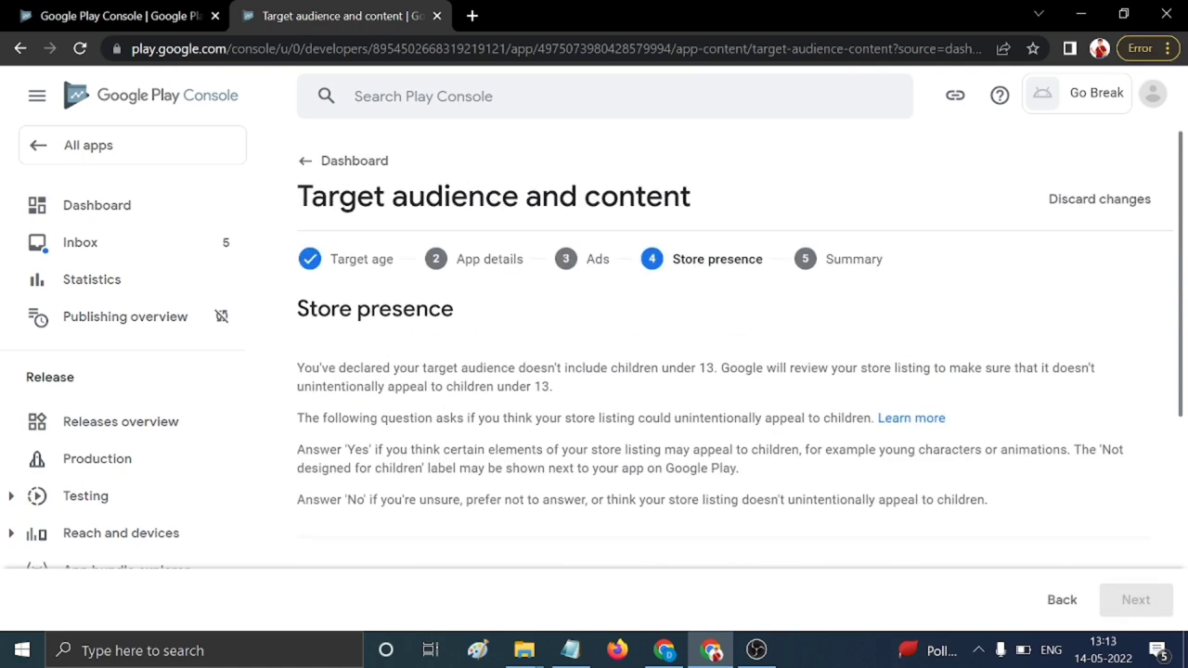
- Declare the store listing doesn't appeal to children, save, and return to the Dashboard
{"action": "scroll", "coordinate": [816, 430], "scroll_direction": "down", "scroll_amount": 3}
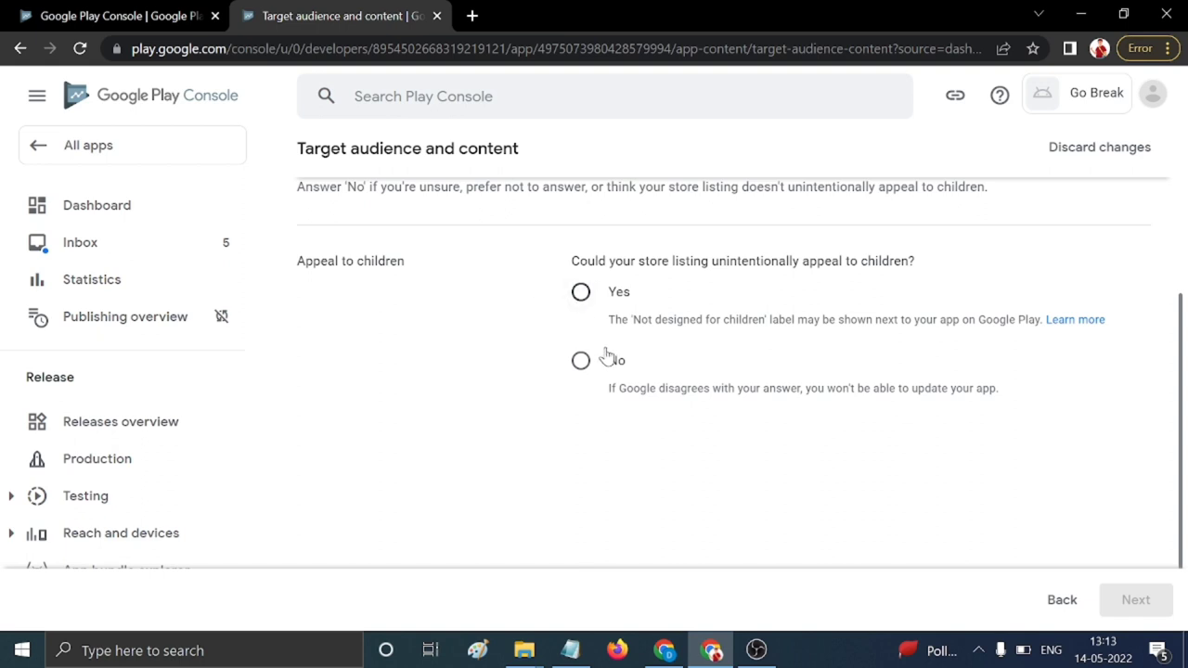
{"action": "left_click", "coordinate": [559, 362]}
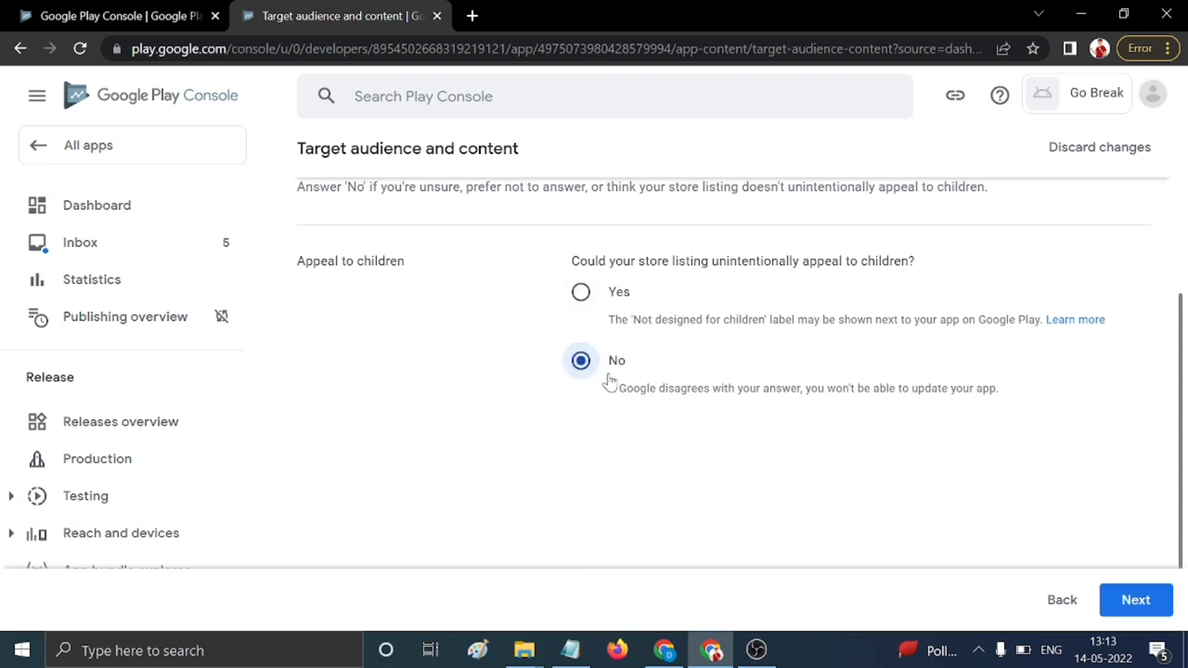
{"action": "left_click", "coordinate": [1104, 601]}
{"action": "left_click", "coordinate": [1128, 601]}
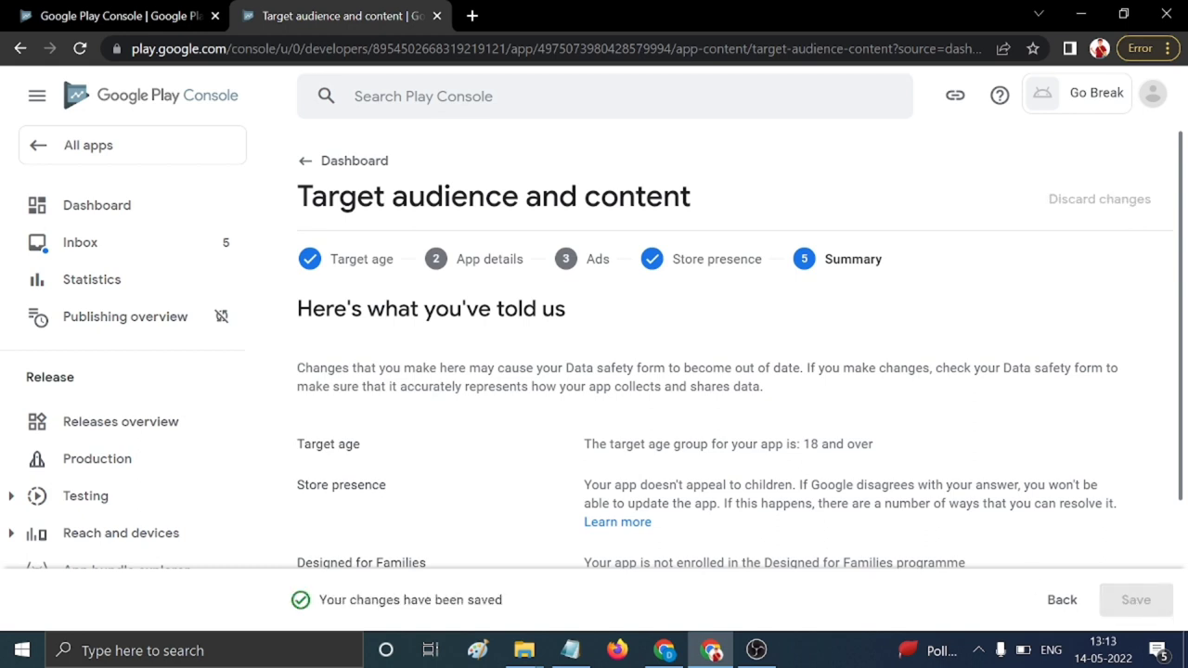
{"action": "left_click", "coordinate": [345, 162]}
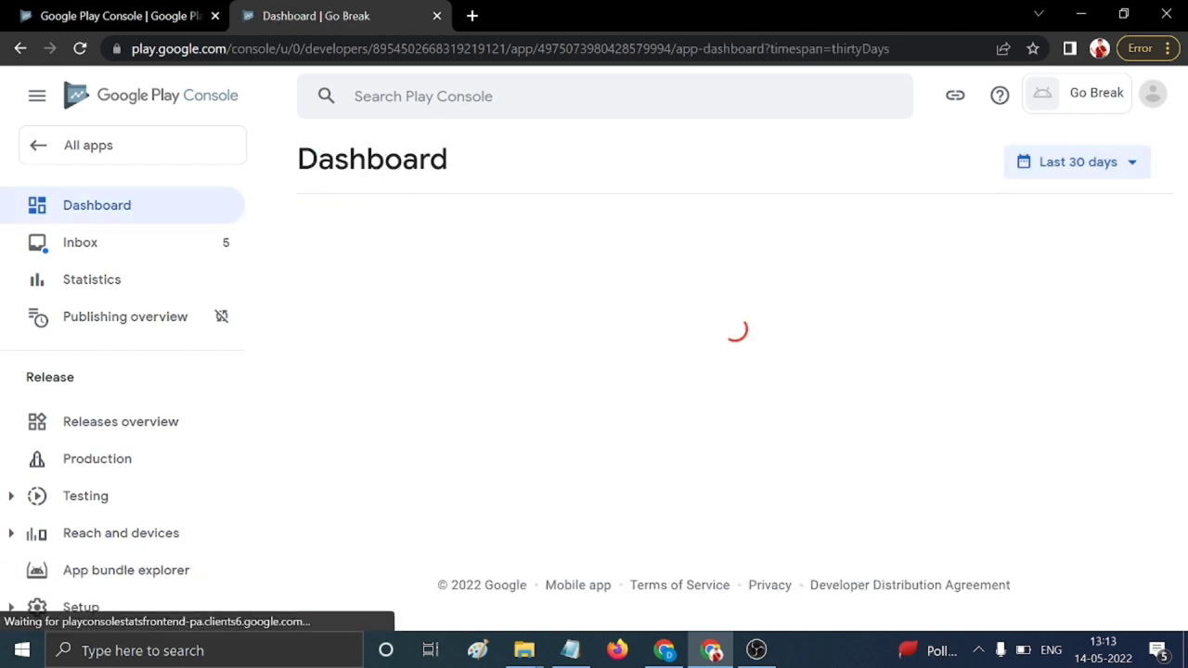
{"action": "scroll", "coordinate": [684, 381], "scroll_direction": "down", "scroll_amount": 7}
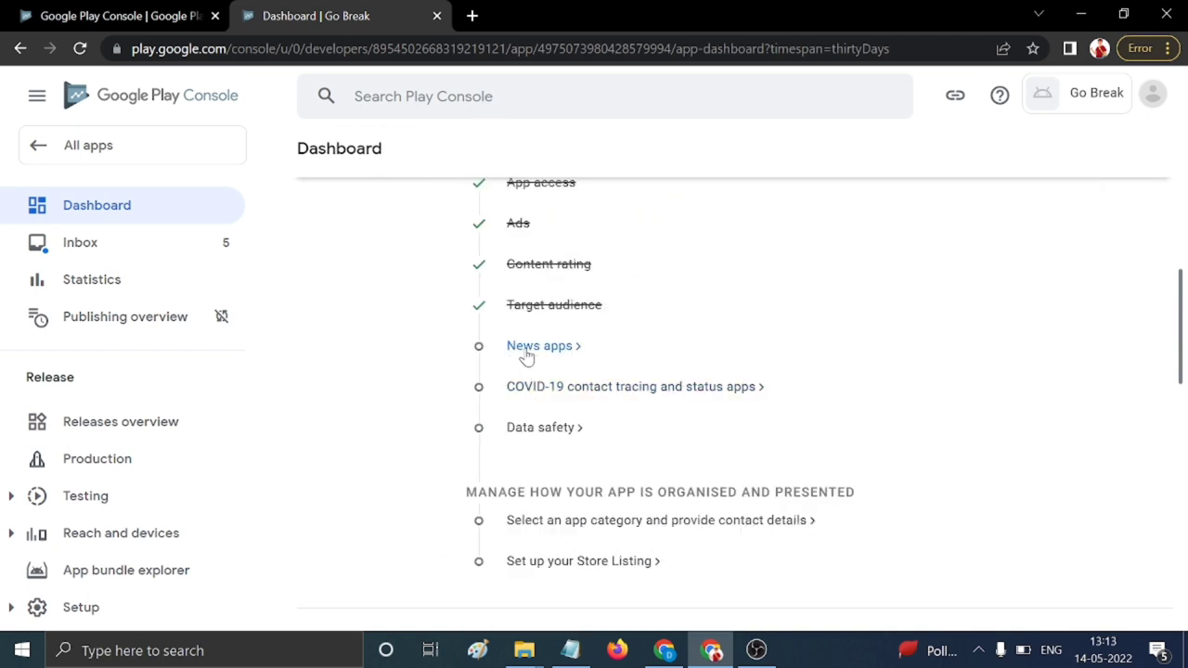
- Declare Go Break is not a news app, save it, and return to the Dashboard
{"action": "left_click", "coordinate": [526, 349]}
{"action": "left_click", "coordinate": [582, 338]}
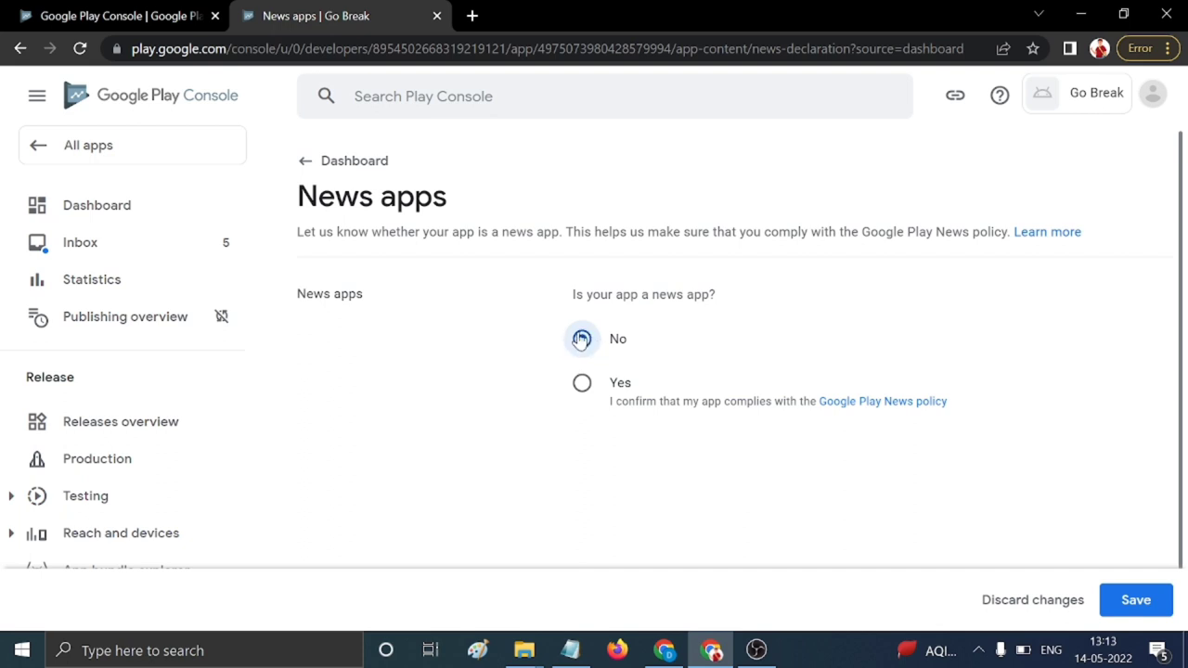
{"action": "left_click", "coordinate": [1144, 597]}
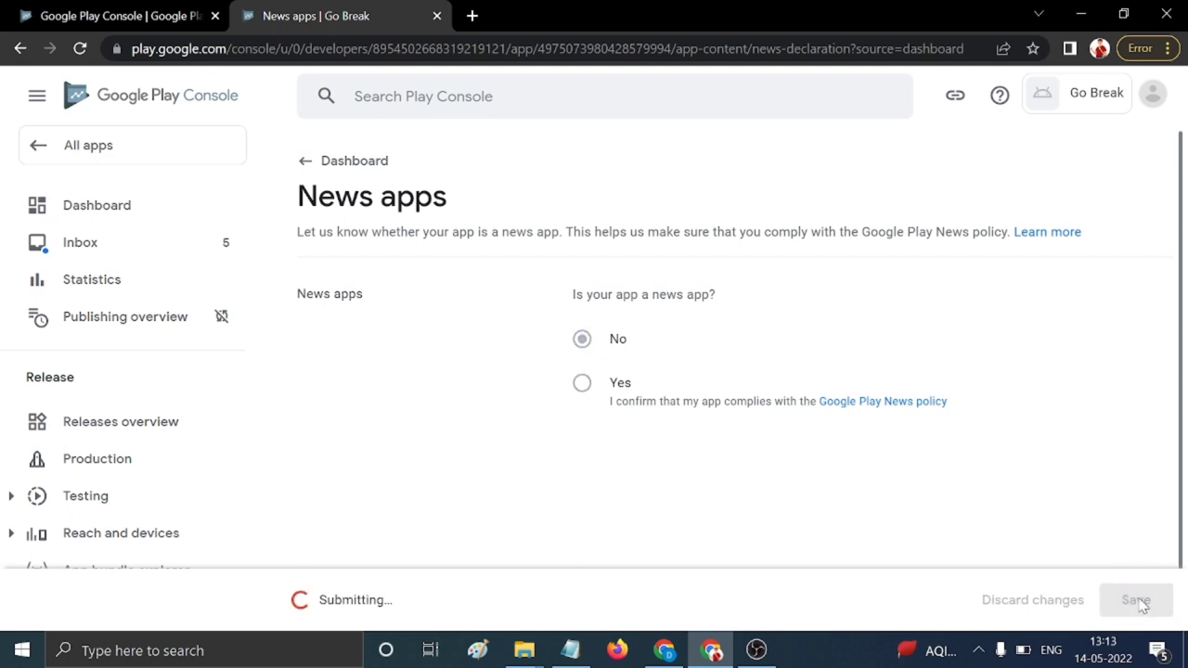
{"action": "left_click", "coordinate": [297, 164]}
{"action": "scroll", "coordinate": [837, 417], "scroll_direction": "down", "scroll_amount": 5}
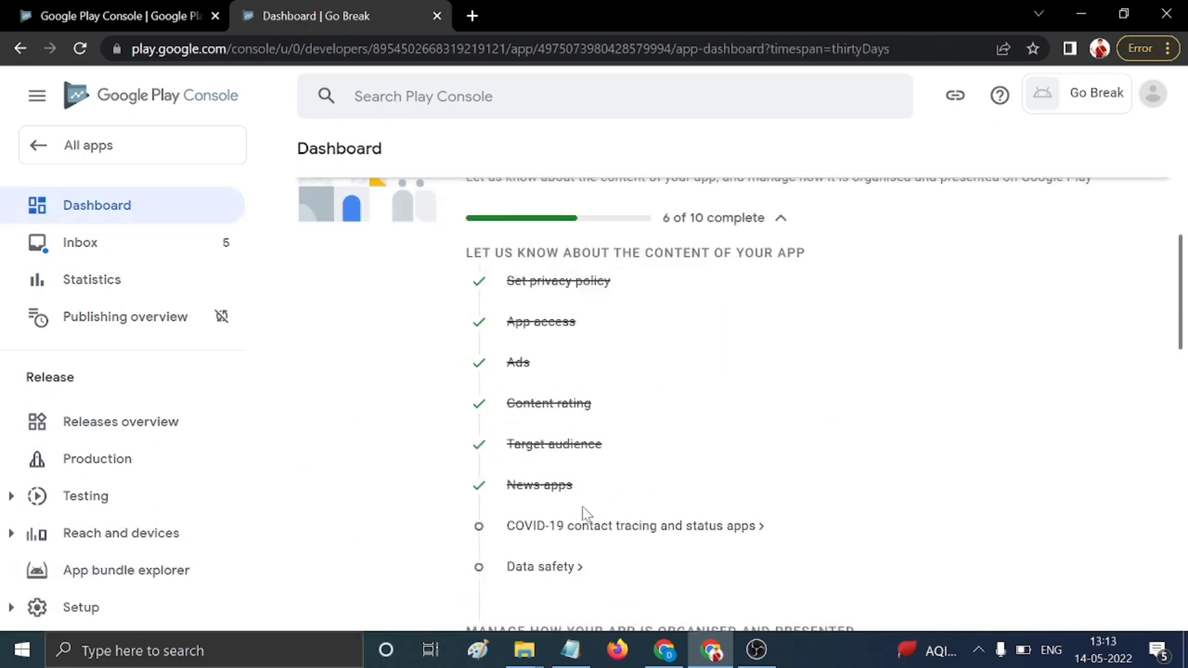
- Declare Go Break isn't a COVID-19 contact tracing or status app, save it, and return to the Dashboard
{"action": "left_click", "coordinate": [536, 527]}
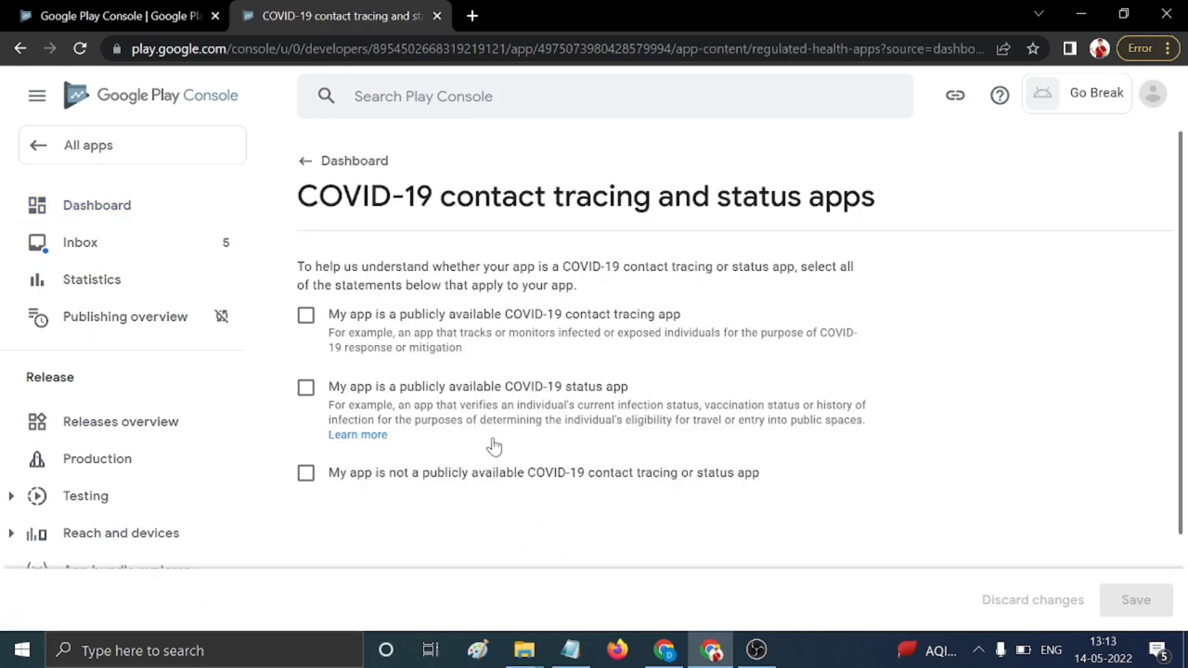
{"action": "left_click", "coordinate": [306, 474]}
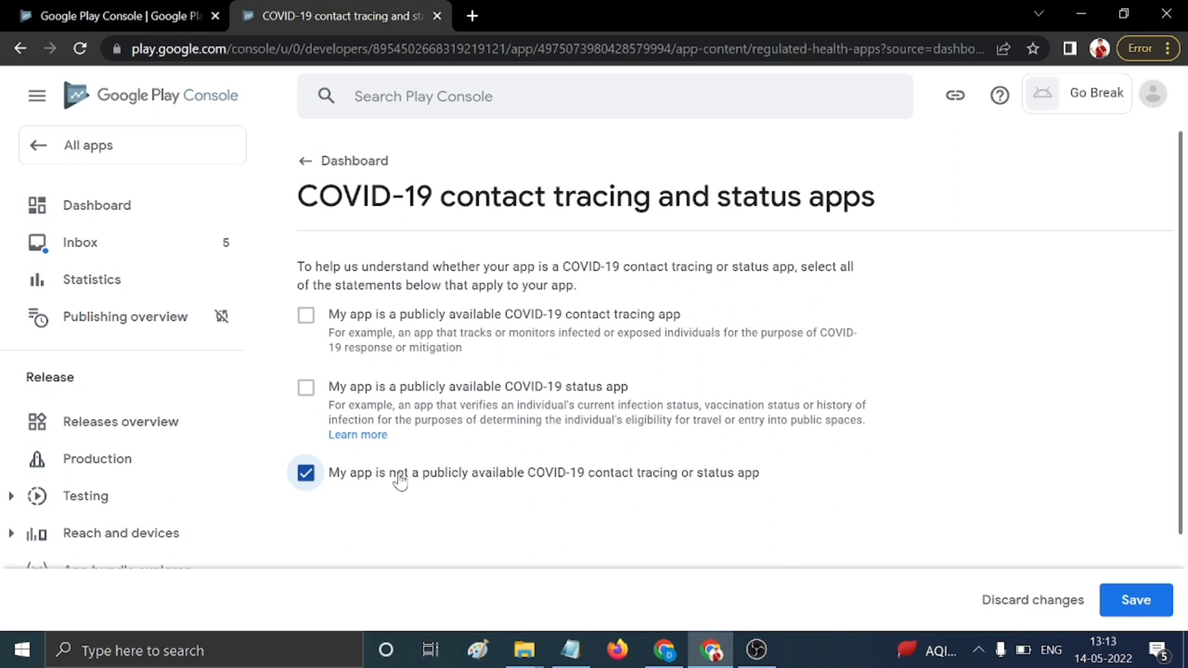
{"action": "left_click", "coordinate": [1137, 601]}
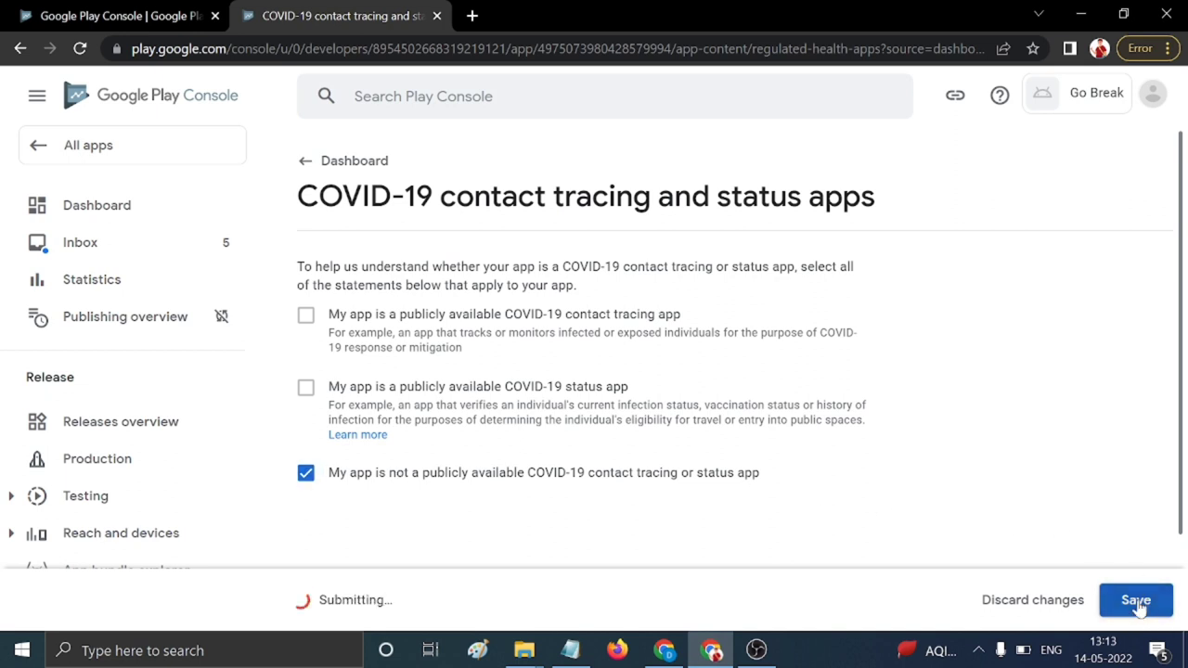
{"action": "left_click", "coordinate": [305, 163]}
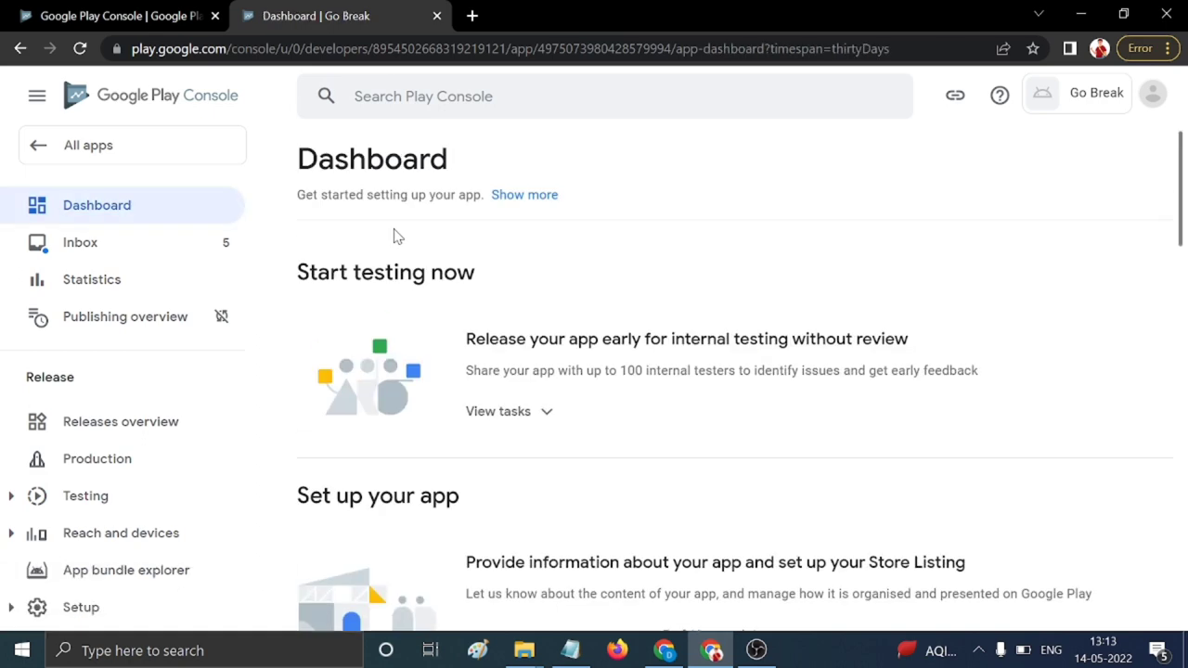
{"action": "scroll", "coordinate": [641, 371], "scroll_direction": "down", "scroll_amount": 10}
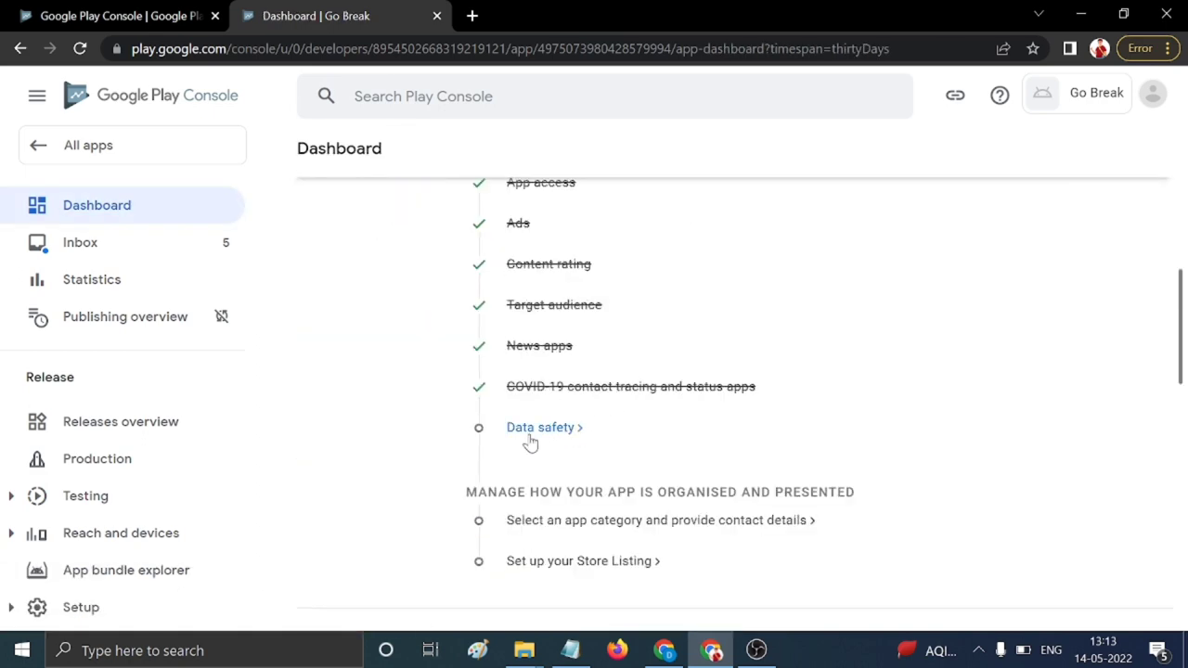
- Open the Data safety form and get past its introduction to the data collection questions
{"action": "left_click", "coordinate": [531, 429]}
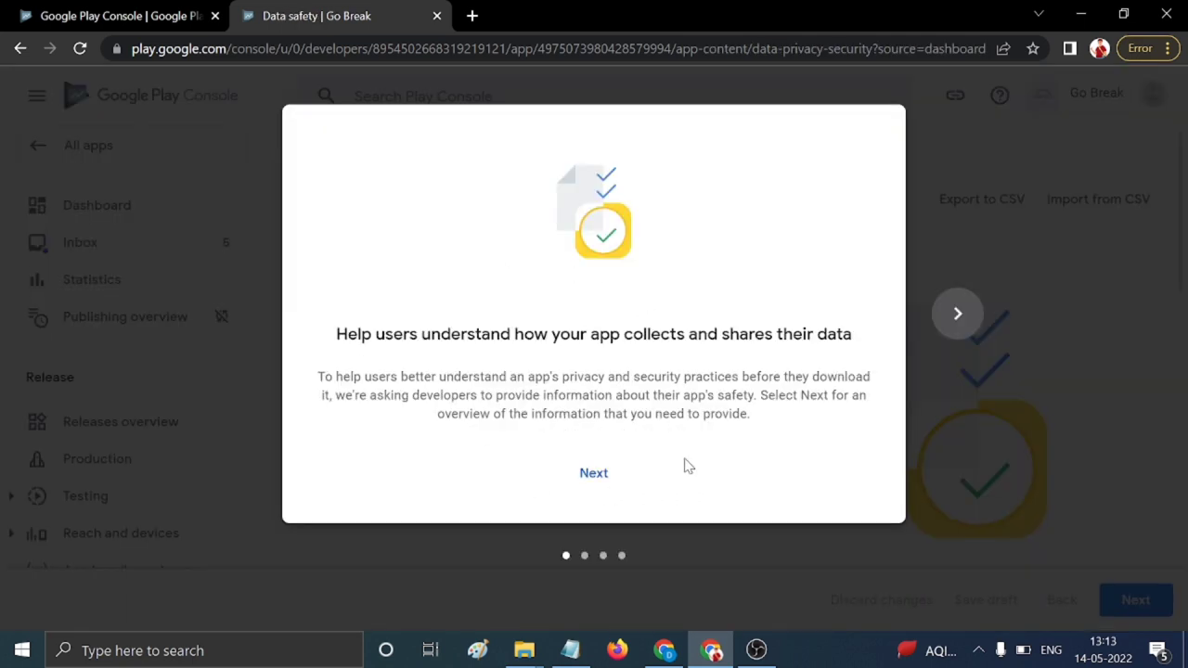
{"action": "left_click", "coordinate": [952, 312]}
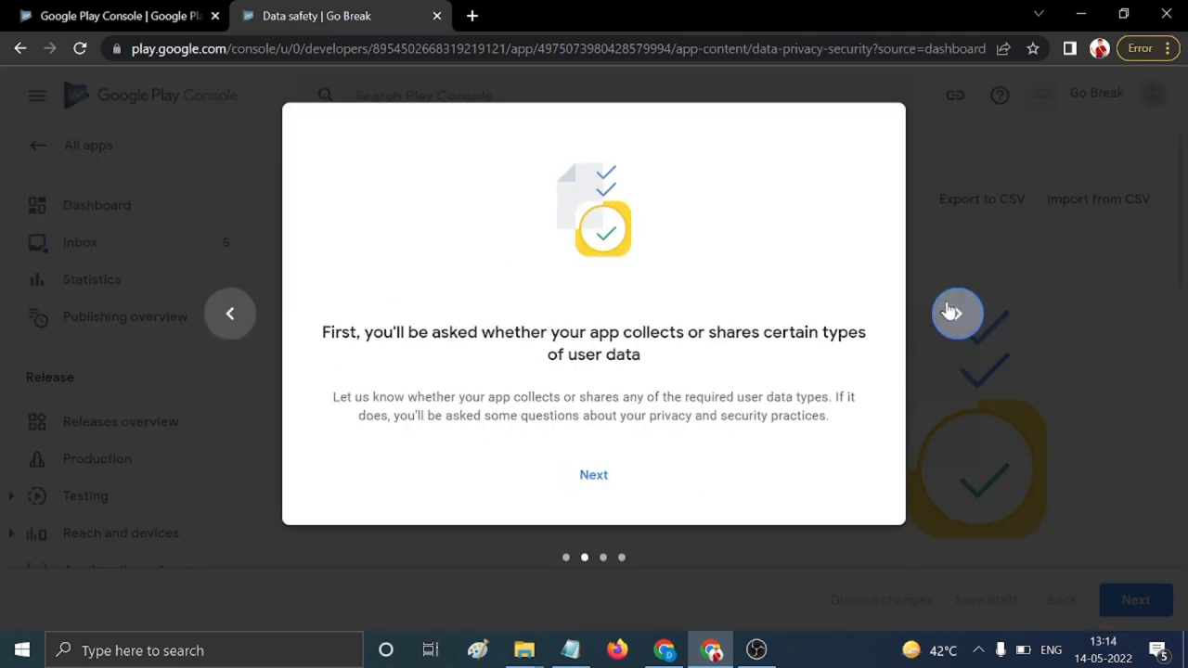
{"action": "left_click", "coordinate": [953, 312]}
{"action": "left_click", "coordinate": [951, 311]}
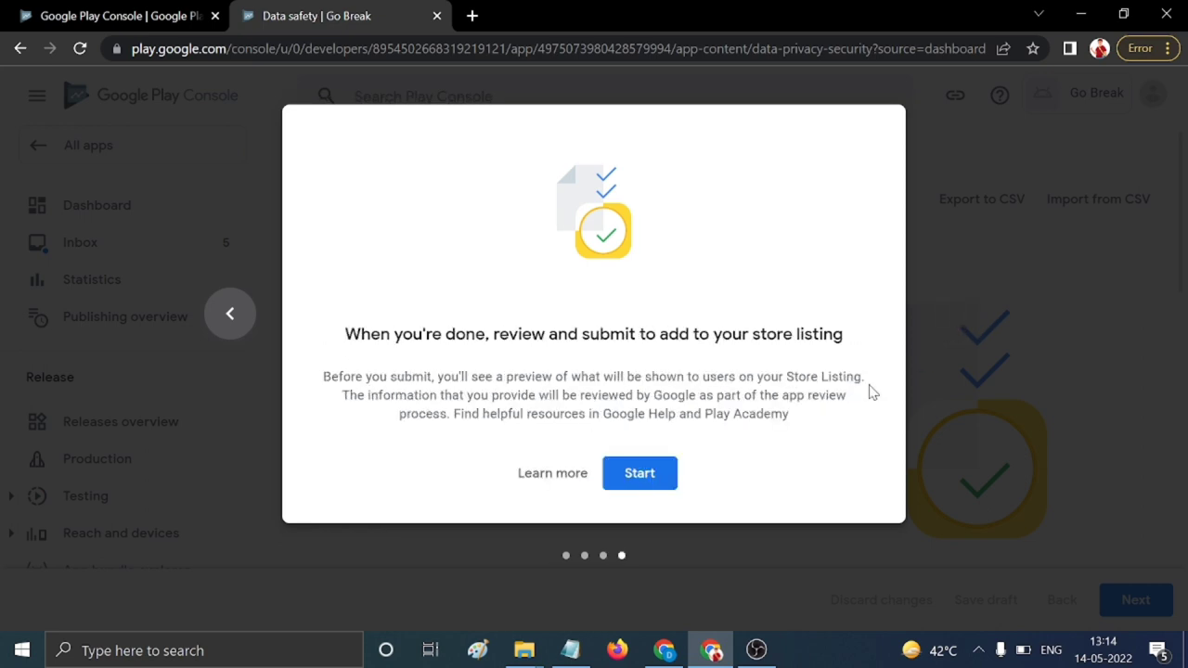
{"action": "left_click", "coordinate": [644, 476]}
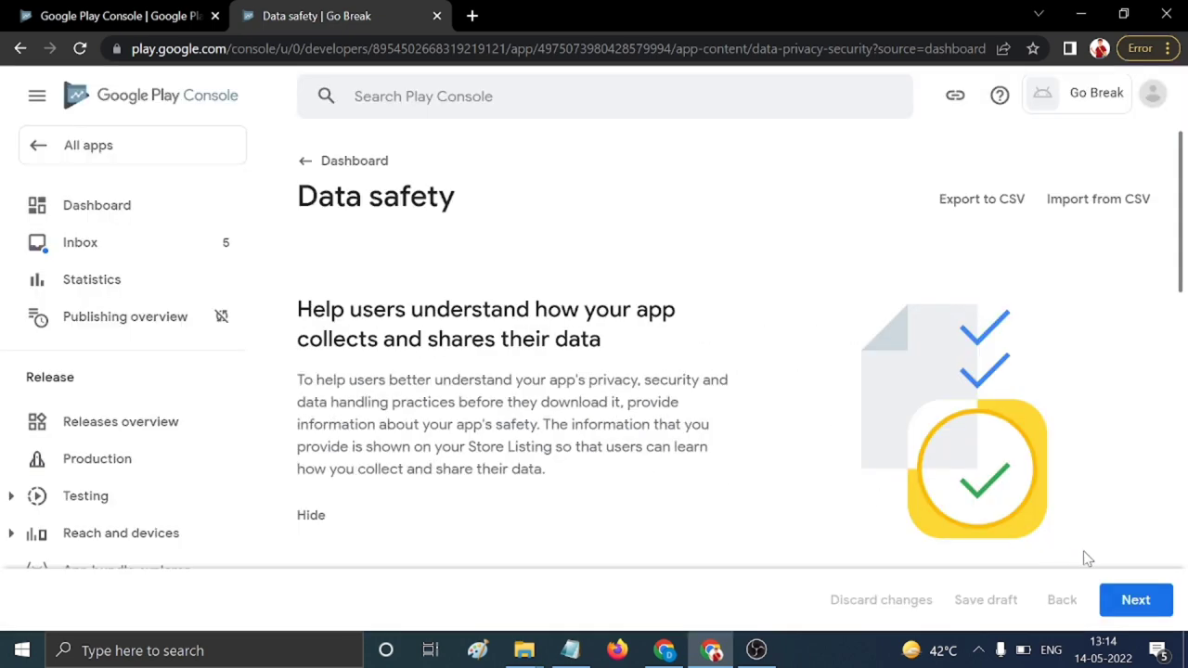
{"action": "left_click", "coordinate": [1131, 602]}
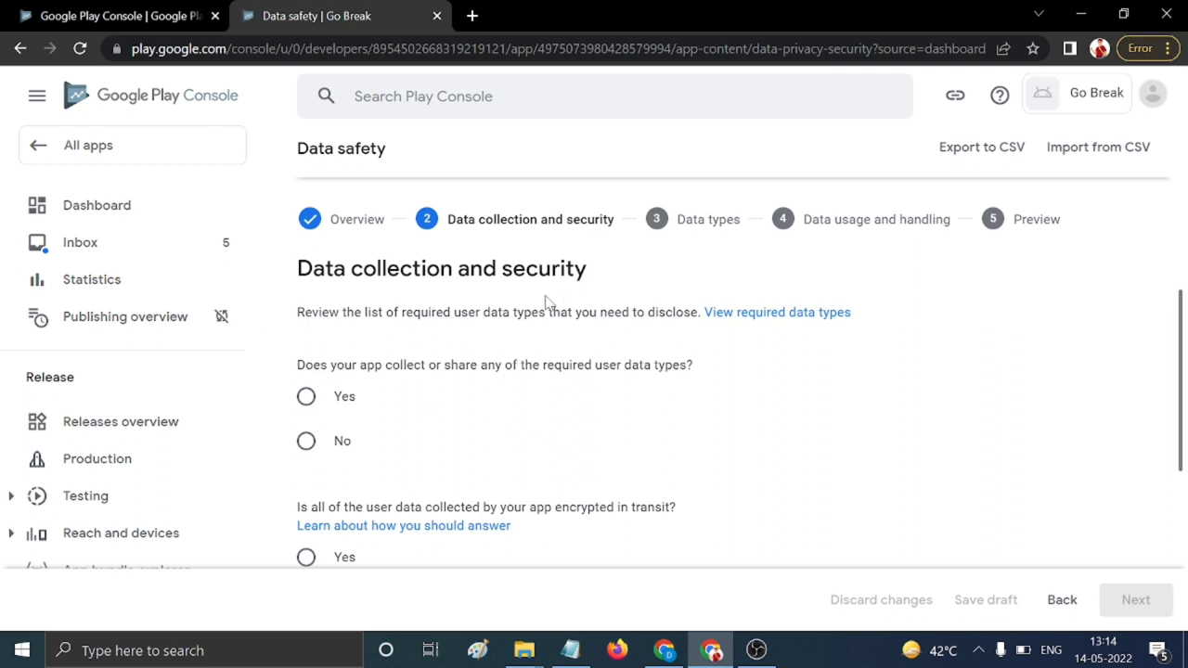
- Declare that no user data is collected, save the form, and return to the Dashboard
{"action": "left_click", "coordinate": [308, 441]}
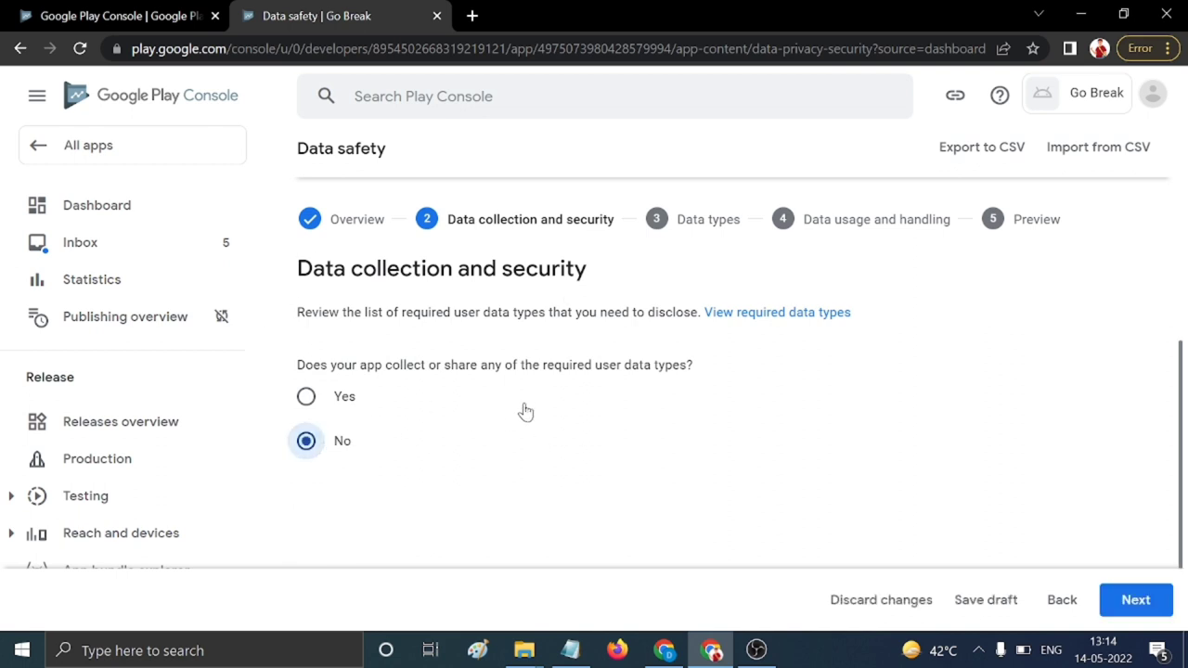
{"action": "left_click", "coordinate": [1137, 603]}
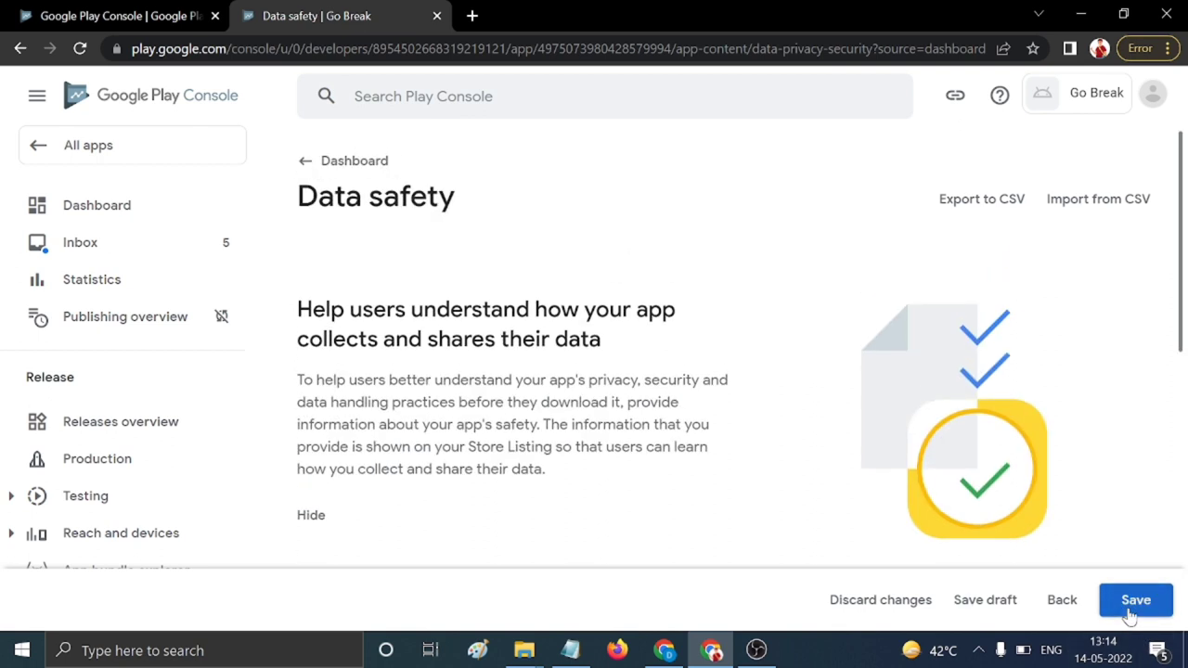
{"action": "left_click", "coordinate": [1130, 614]}
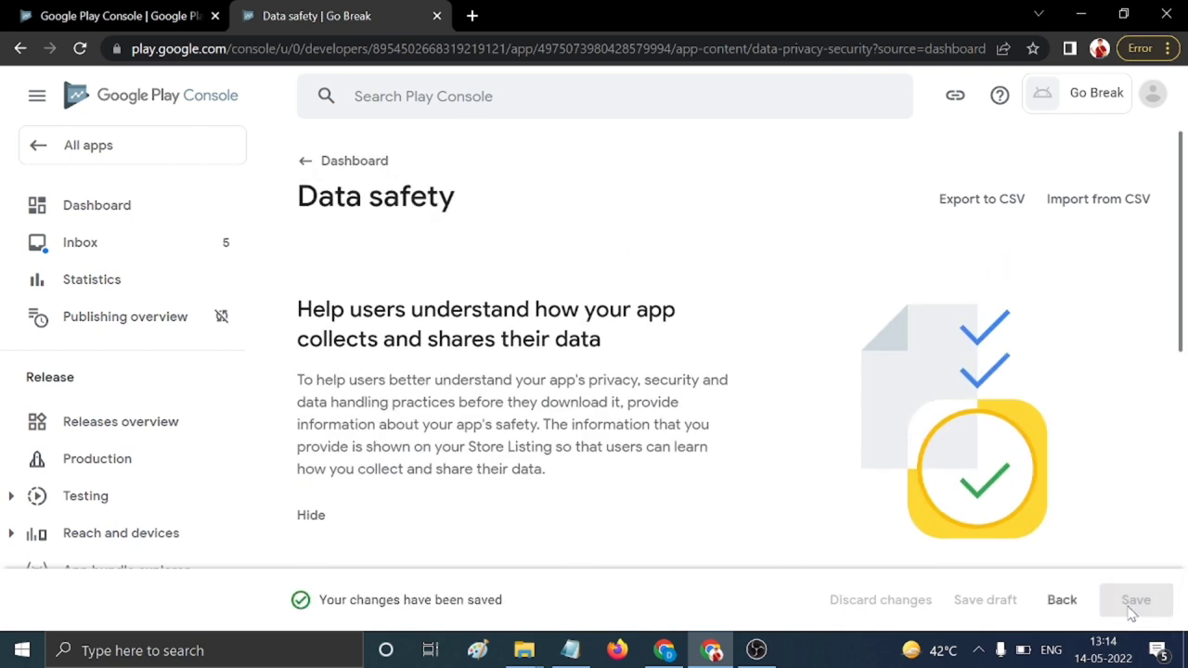
{"action": "left_click", "coordinate": [313, 172]}
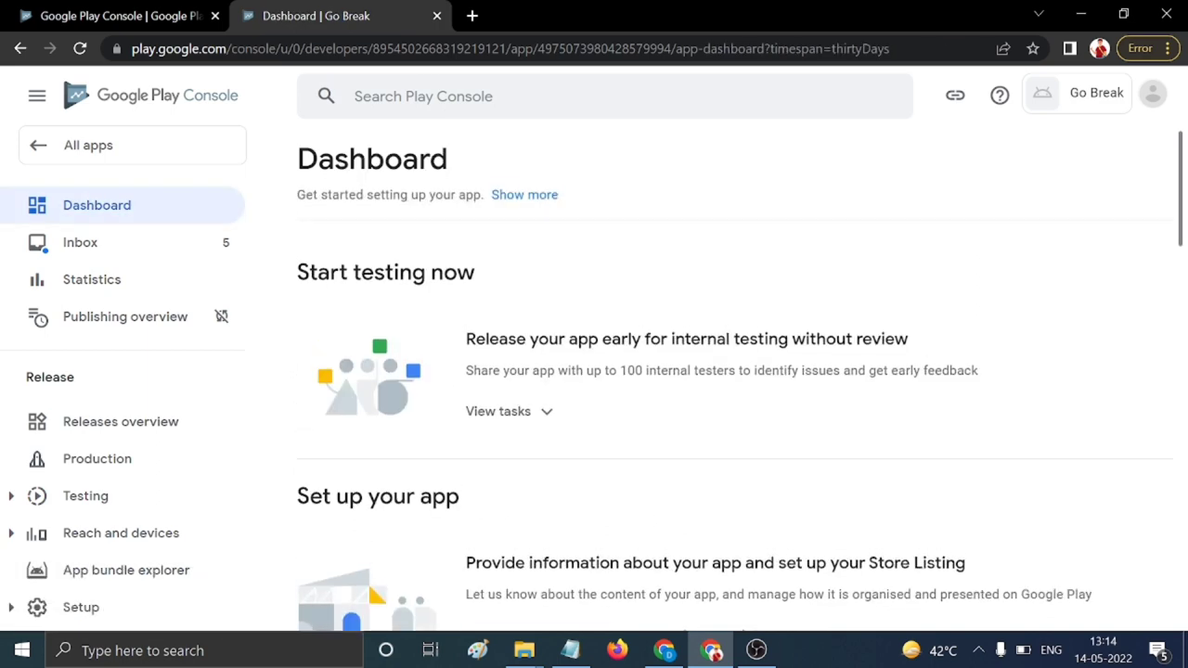
{"action": "scroll", "coordinate": [582, 392], "scroll_direction": "down", "scroll_amount": 7}
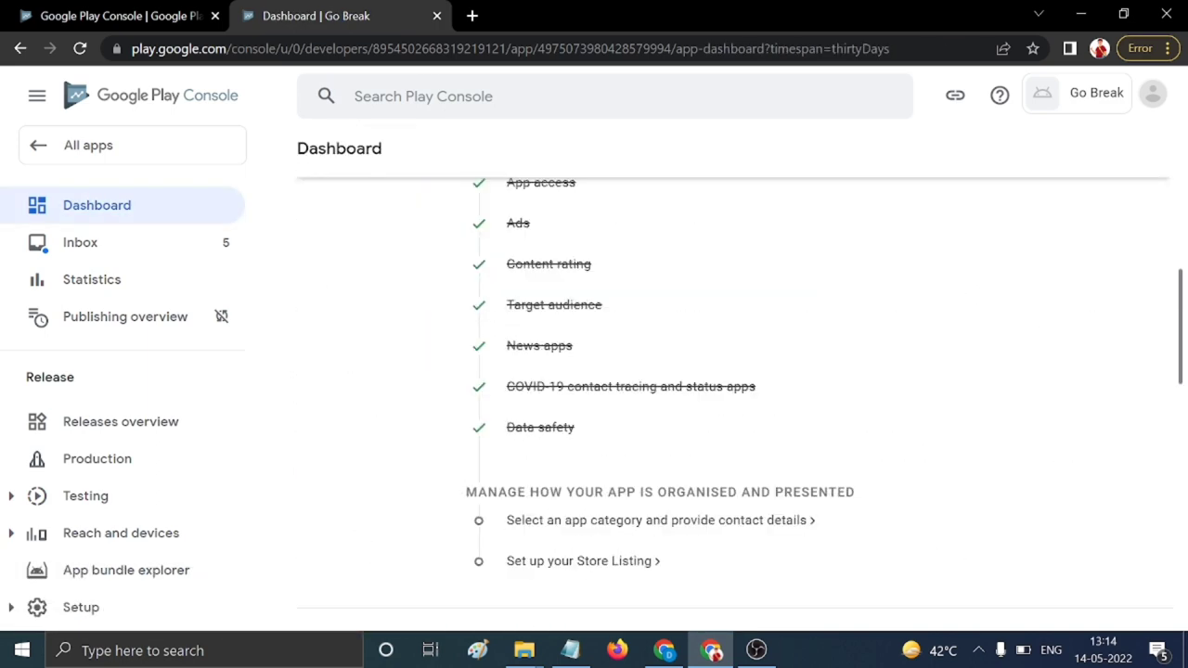
- Set Go Break's app category to Personalisation in Store settings
{"action": "left_click", "coordinate": [549, 521]}
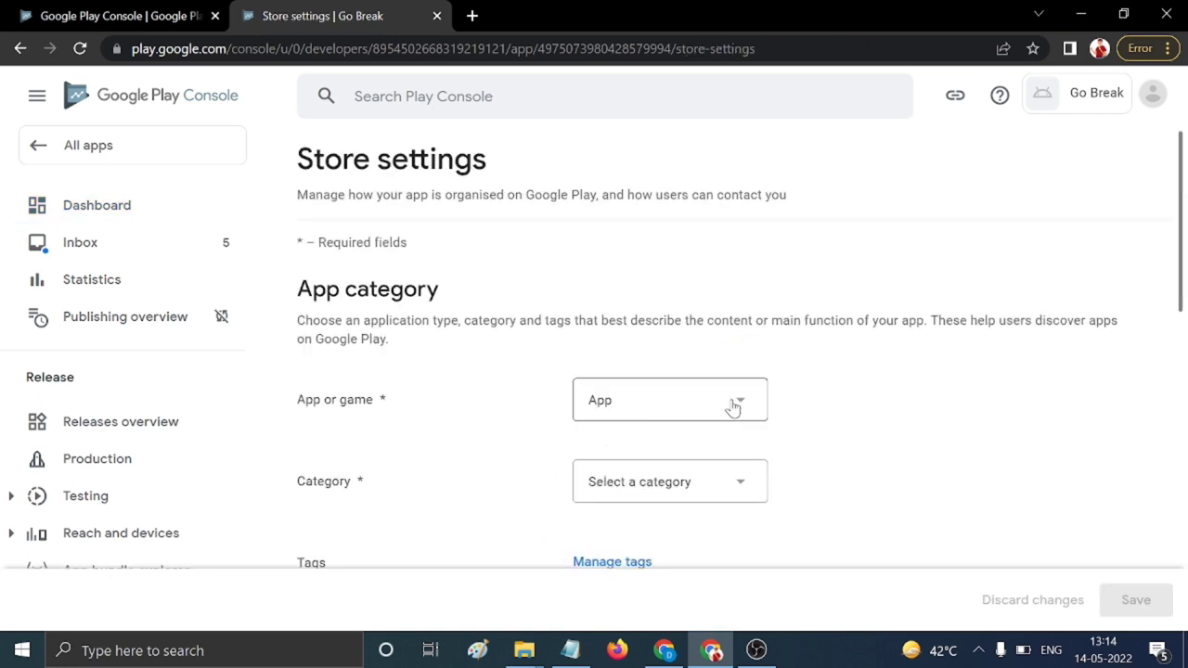
{"action": "scroll", "coordinate": [703, 411], "scroll_direction": "down", "scroll_amount": 2}
{"action": "left_click", "coordinate": [737, 347]}
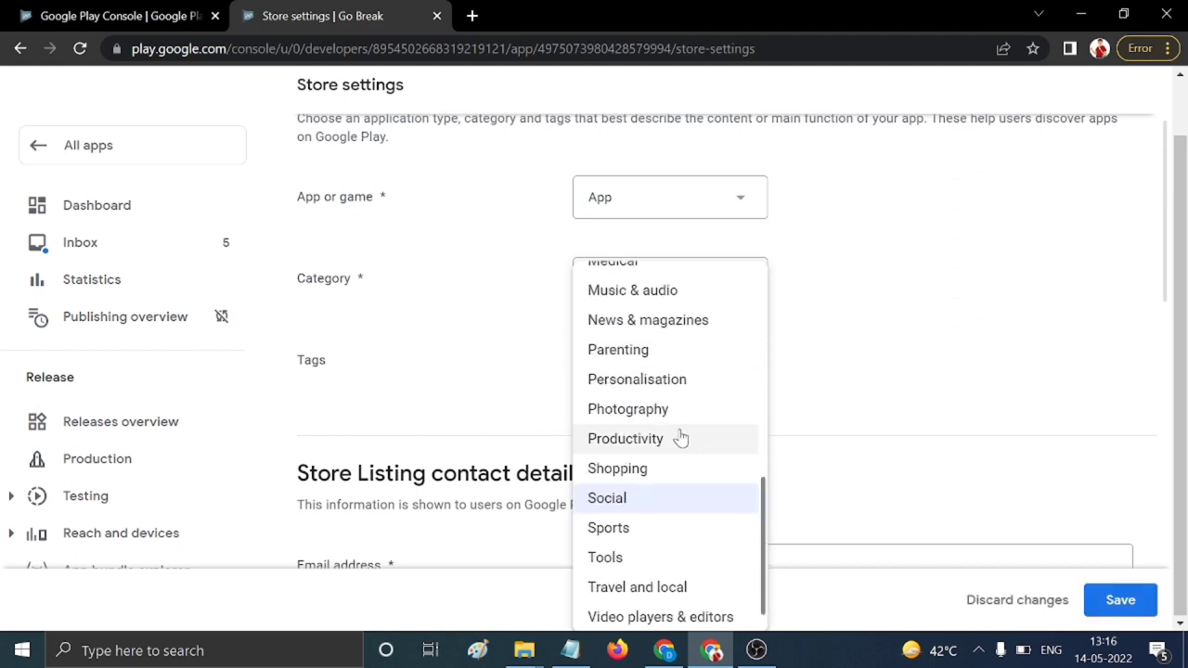
{"action": "left_click", "coordinate": [683, 383]}
- Search the tags for 'per' and apply the Personalisation tag
{"action": "scroll", "coordinate": [684, 395], "scroll_direction": "up", "scroll_amount": 1}
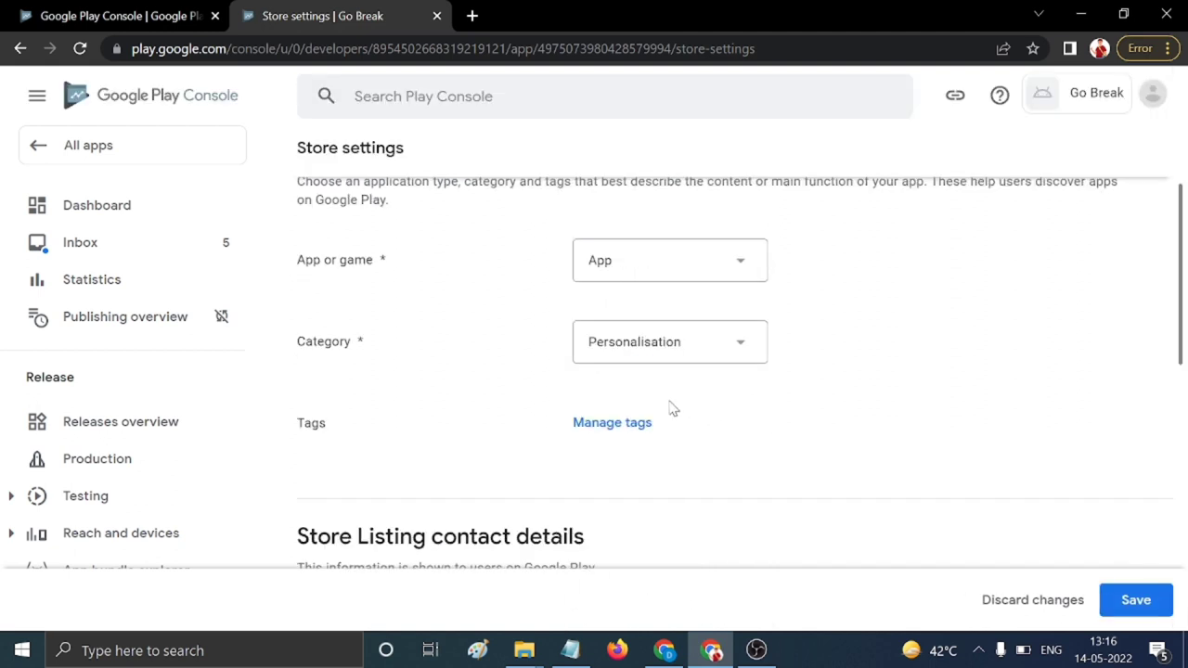
{"action": "left_click", "coordinate": [624, 425]}
{"action": "left_click", "coordinate": [1020, 360]}
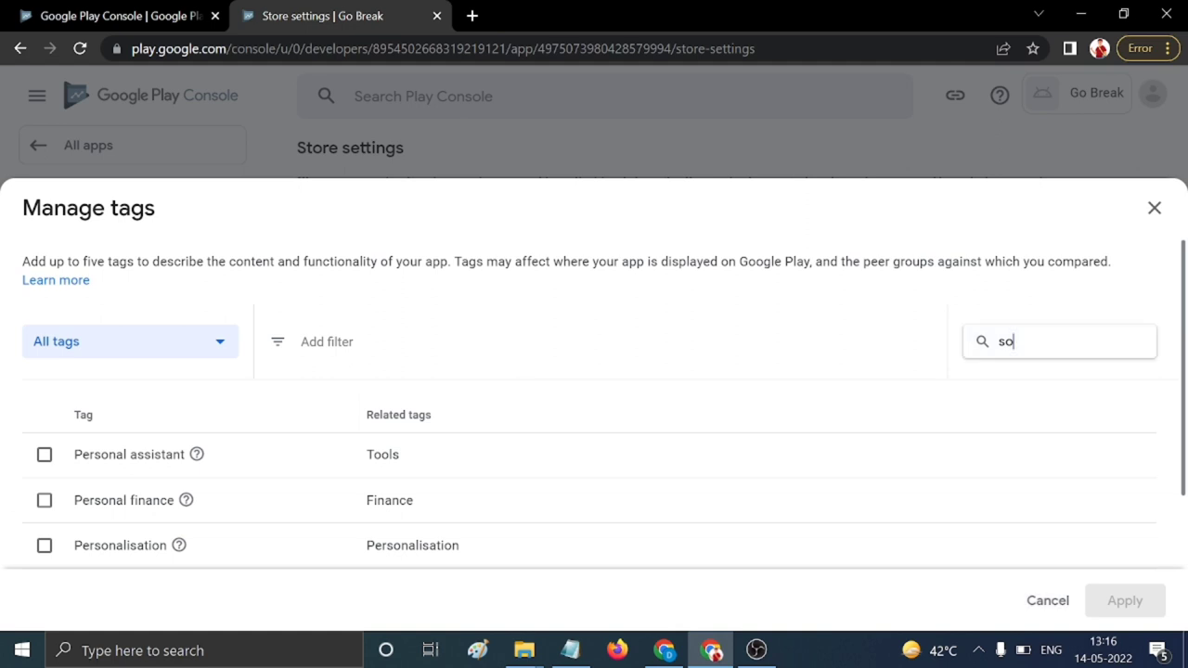
{"action": "key", "text": "BackSpace"}
{"action": "key", "text": "BackSpace"}
{"action": "type", "text": "per"}
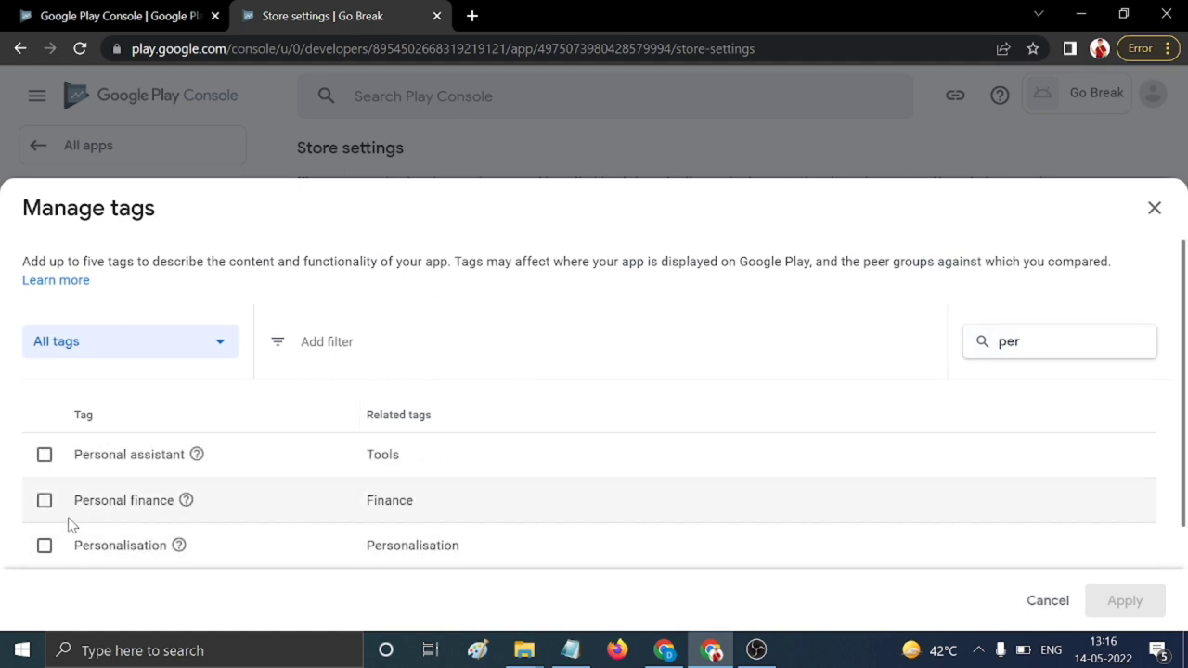
{"action": "left_click", "coordinate": [45, 545]}
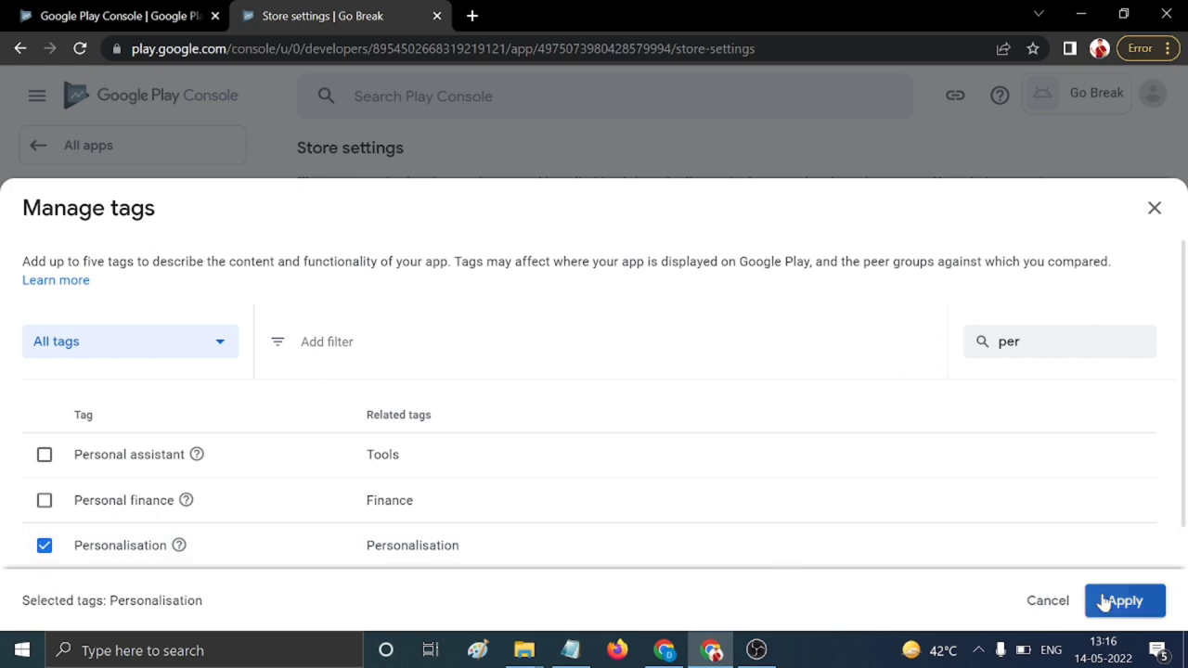
{"action": "left_click", "coordinate": [1123, 601]}
- Paste the support contact e-mail into Email address, save store settings, and reopen the Dashboard
{"action": "scroll", "coordinate": [798, 475], "scroll_direction": "down", "scroll_amount": 3}
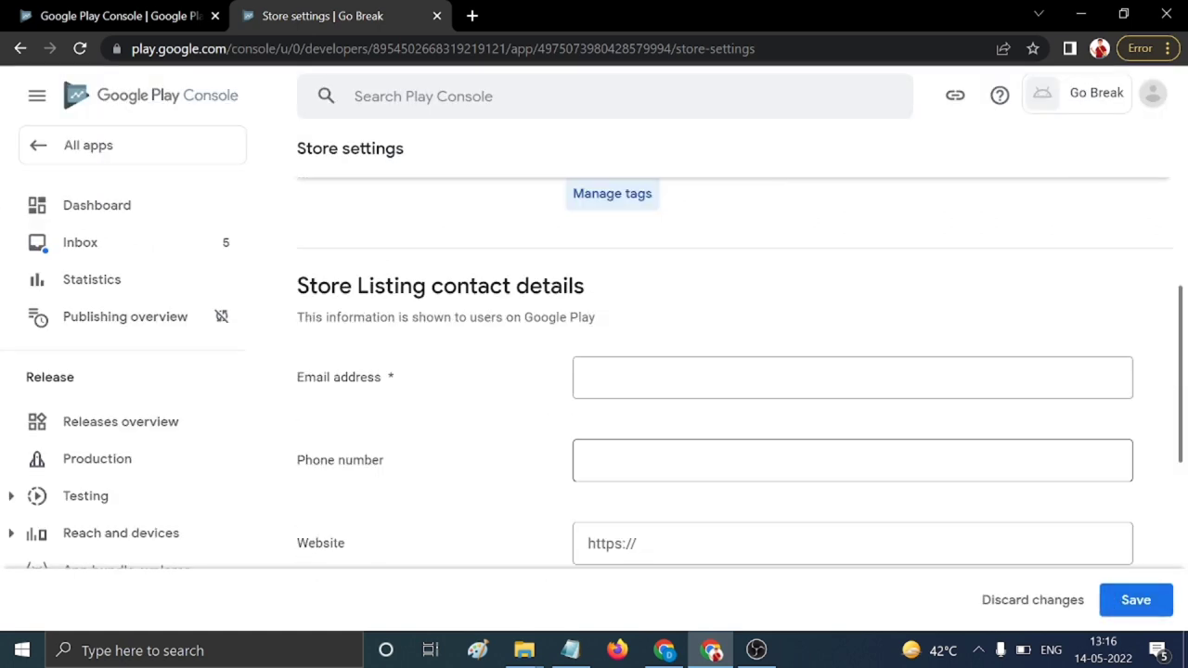
{"action": "left_click", "coordinate": [599, 393]}
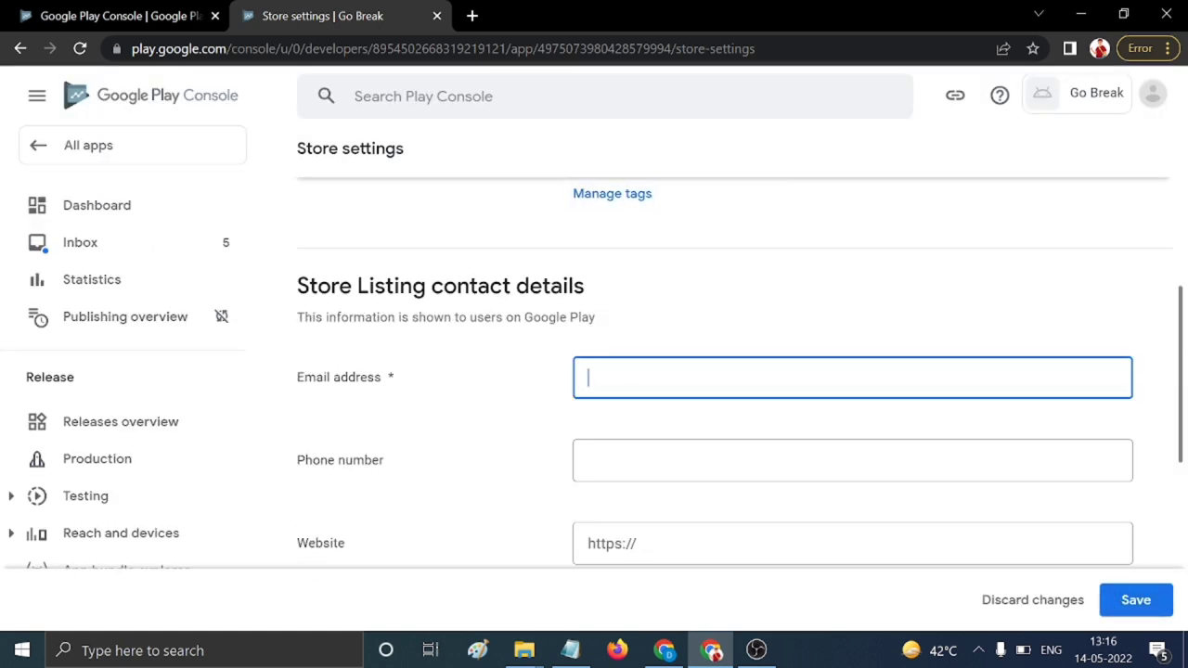
{"action": "key", "text": "ctrl+v"}
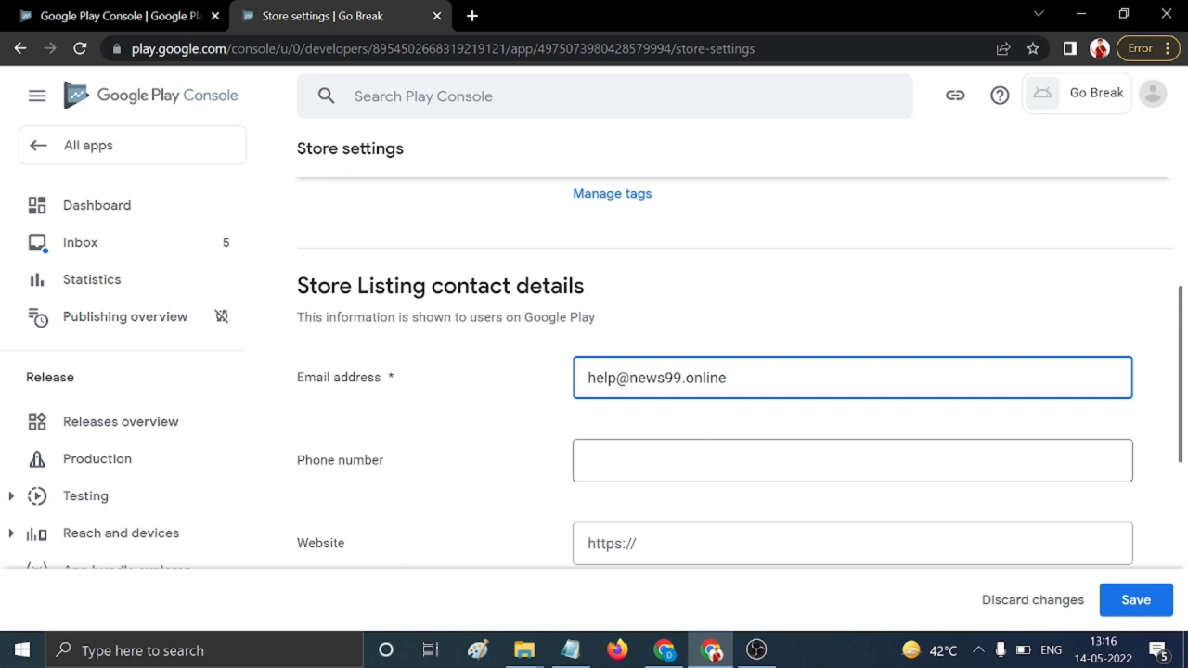
{"action": "scroll", "coordinate": [750, 541], "scroll_direction": "down", "scroll_amount": 2}
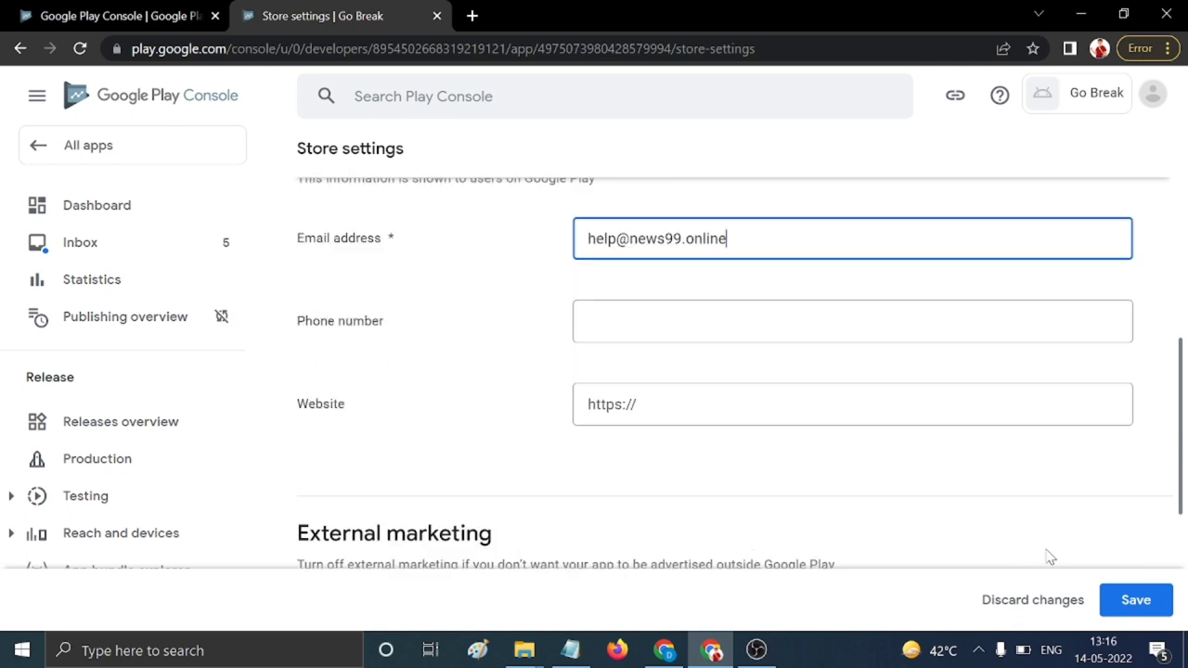
{"action": "left_click", "coordinate": [1130, 603]}
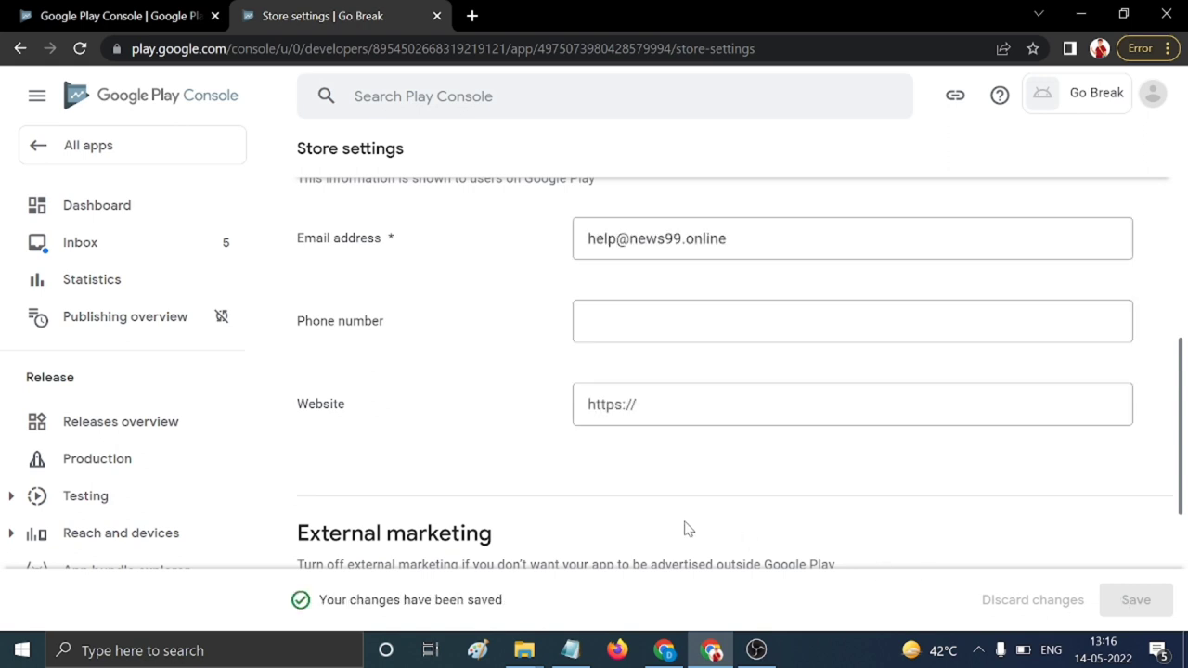
{"action": "scroll", "coordinate": [492, 385], "scroll_direction": "up", "scroll_amount": 6}
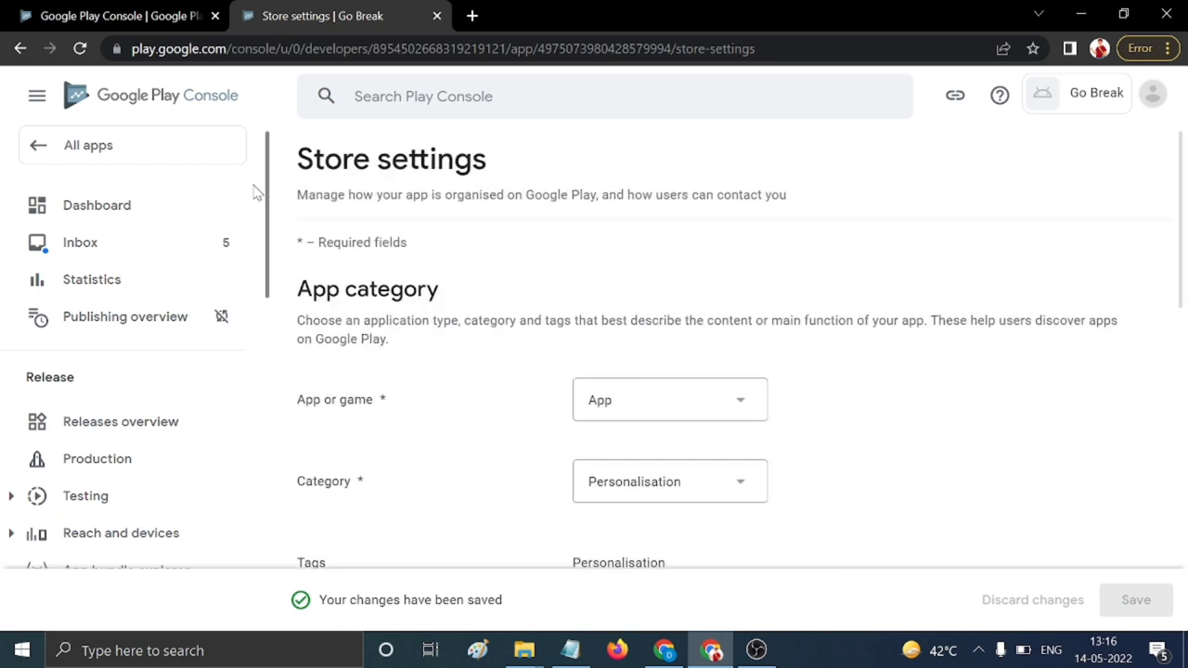
{"action": "left_click", "coordinate": [106, 208]}
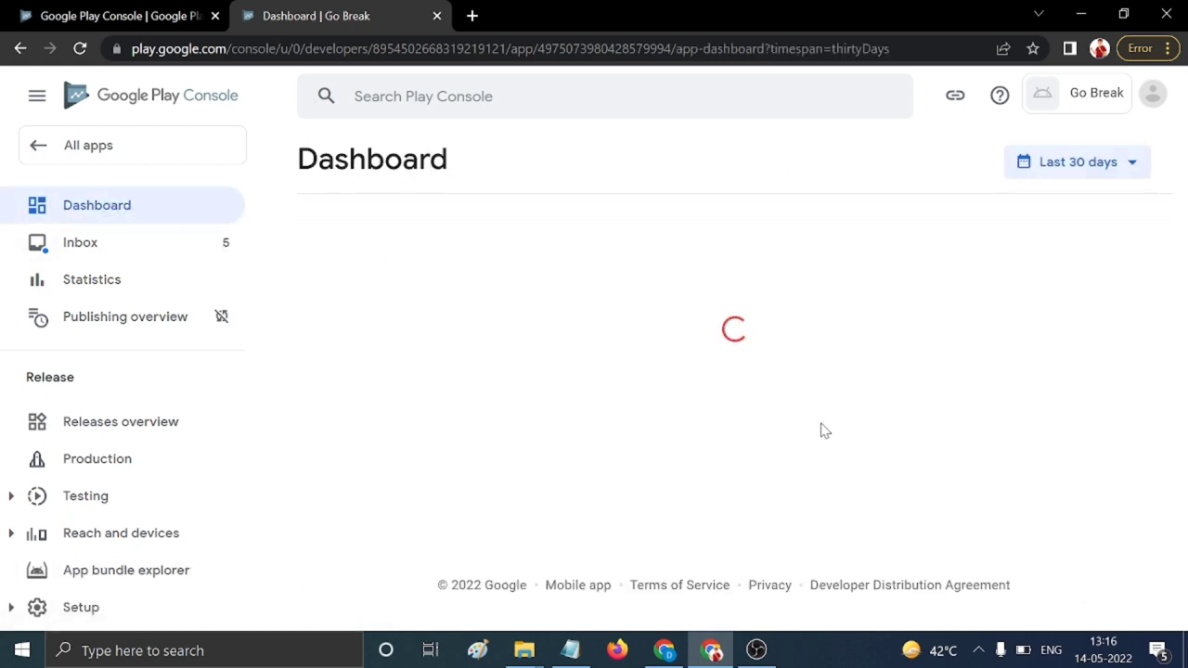
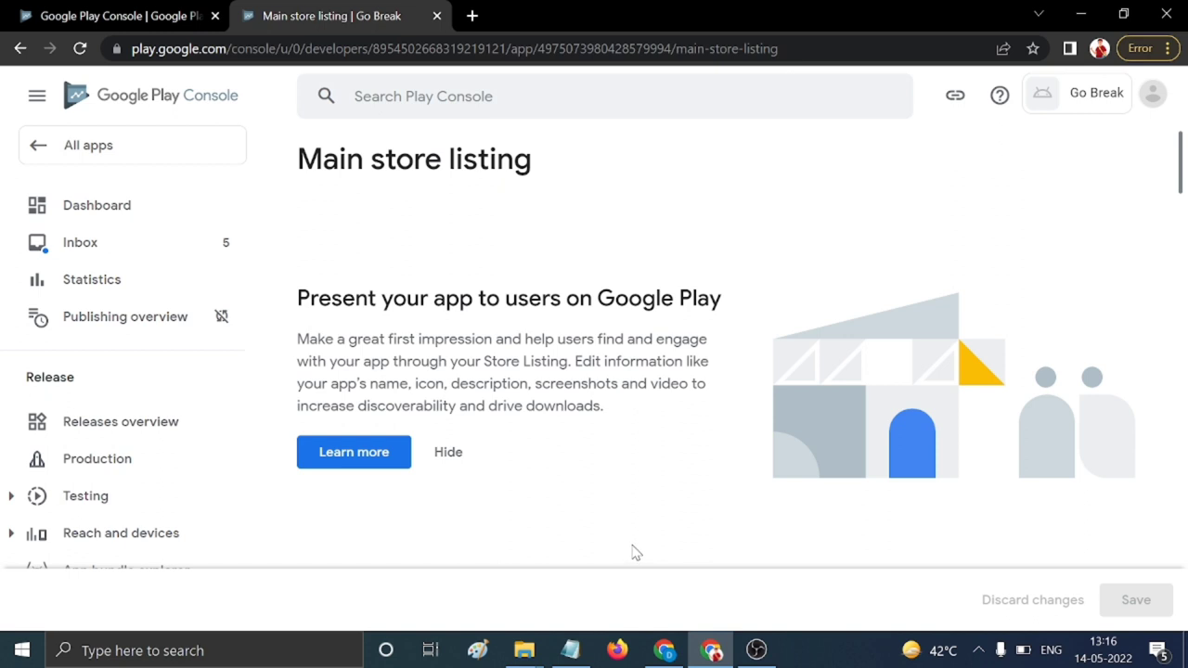
- Paste 'Go Break get daily updates of education.' from desc.txt into the Short description field
{"action": "scroll", "coordinate": [519, 529], "scroll_direction": "down", "scroll_amount": 5}
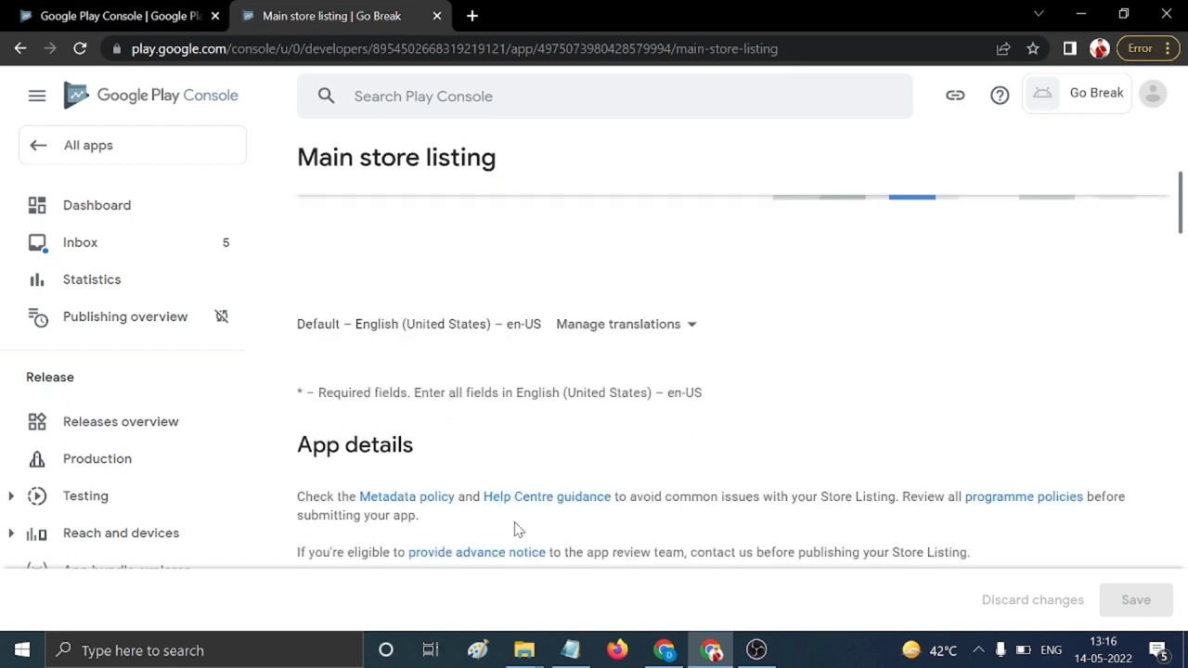
{"action": "scroll", "coordinate": [650, 507], "scroll_direction": "down", "scroll_amount": 2}
{"action": "left_click", "coordinate": [649, 400]}
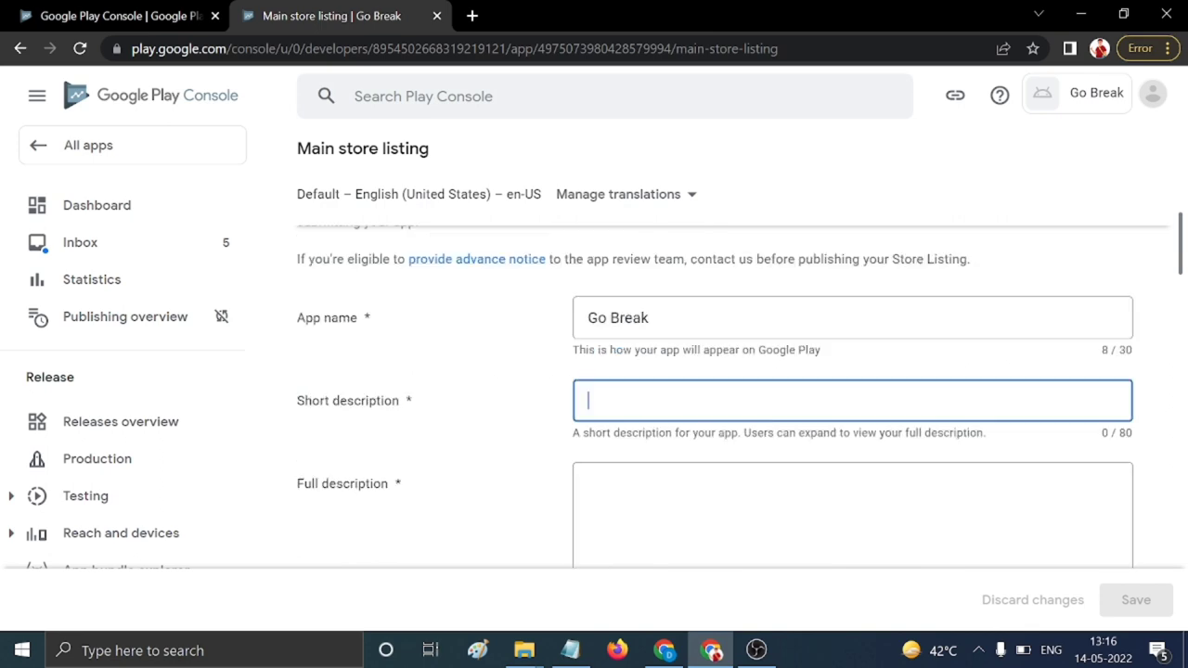
{"action": "key", "text": "Tab"}
{"action": "scroll", "coordinate": [644, 445], "scroll_direction": "down", "scroll_amount": 10}
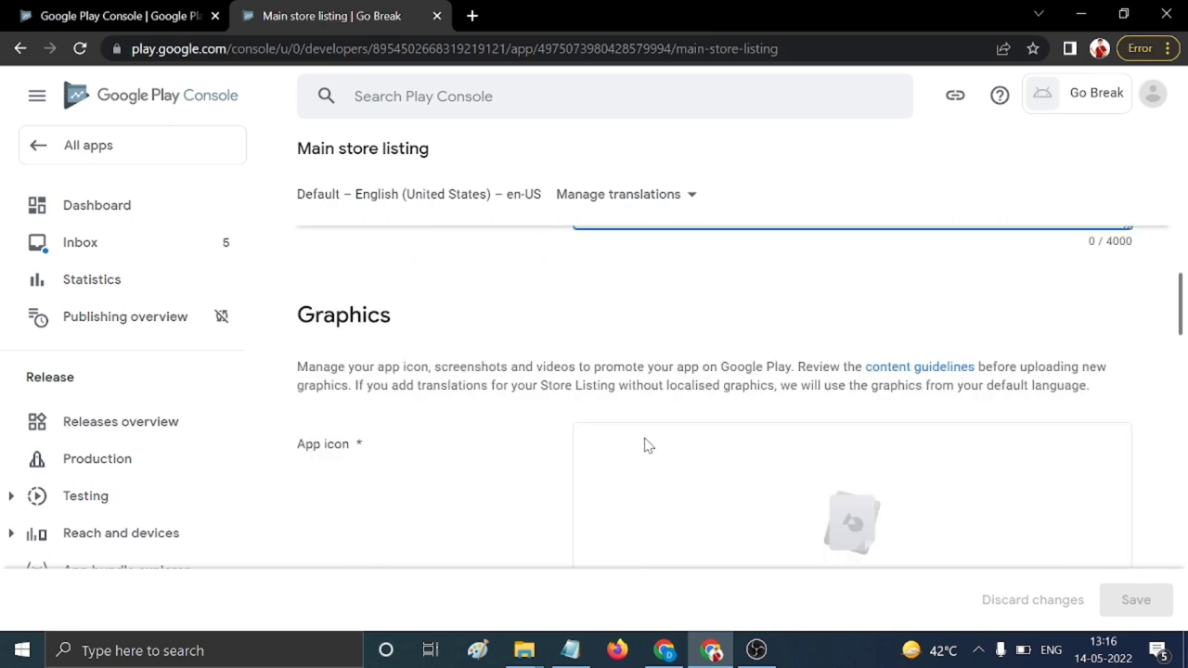
{"action": "scroll", "coordinate": [672, 482], "scroll_direction": "up", "scroll_amount": 15}
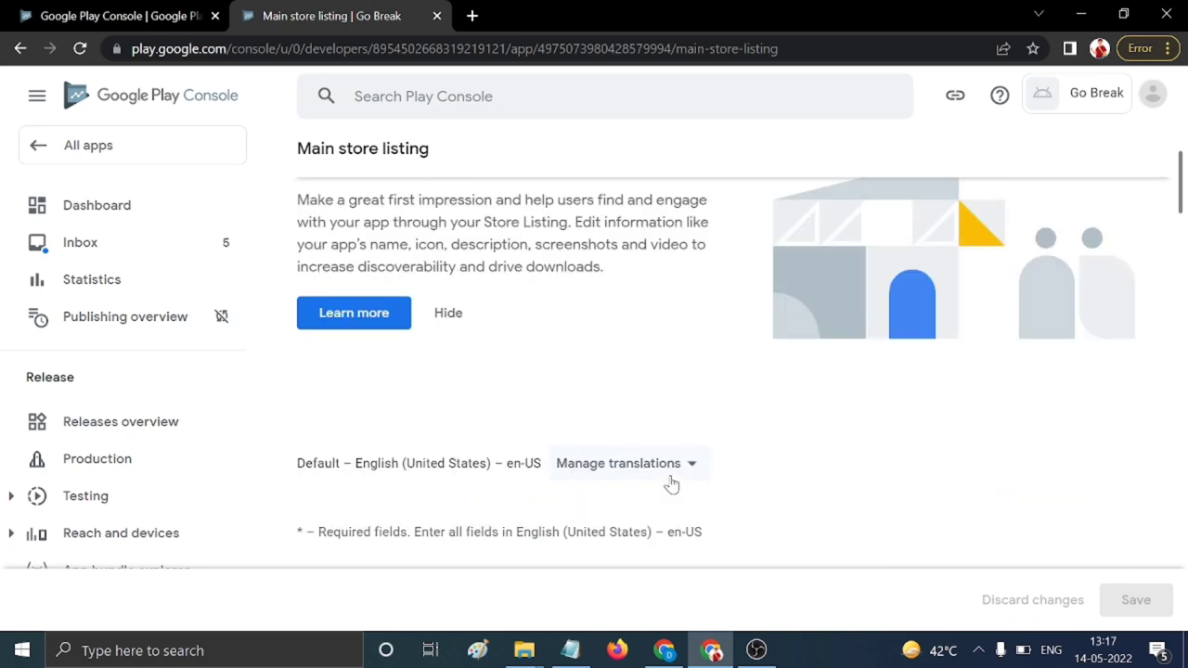
{"action": "scroll", "coordinate": [671, 482], "scroll_direction": "up", "scroll_amount": 2}
{"action": "scroll", "coordinate": [671, 482], "scroll_direction": "down", "scroll_amount": 6}
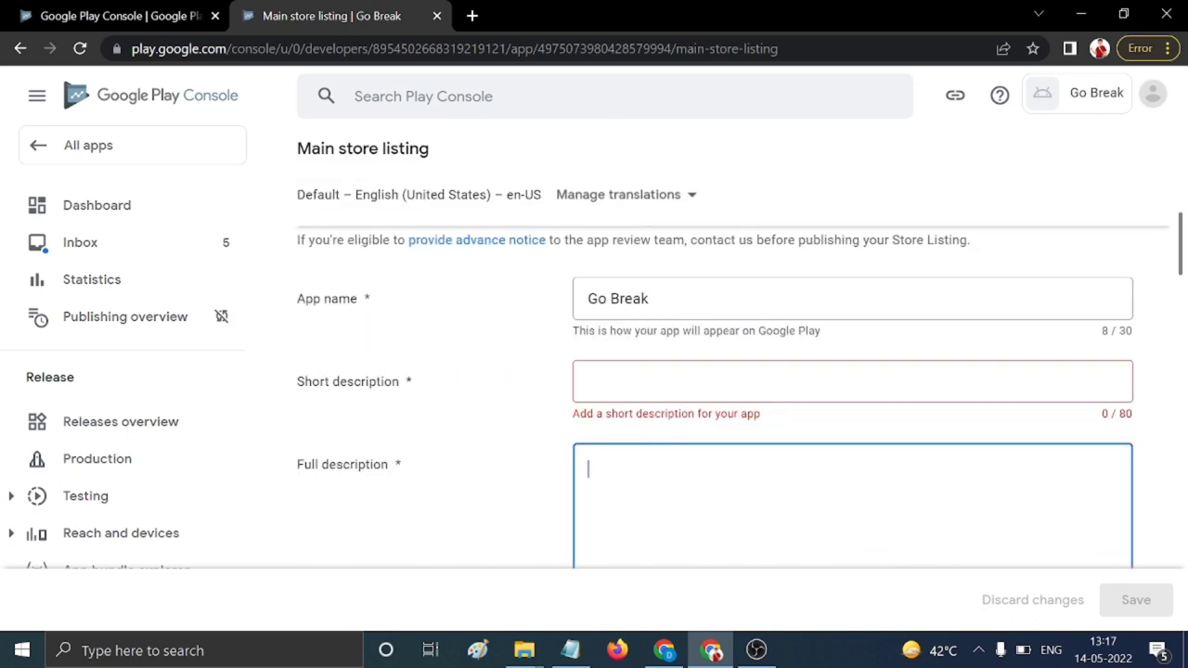
{"action": "key", "text": "shift+Tab"}
{"action": "left_click", "coordinate": [569, 649]}
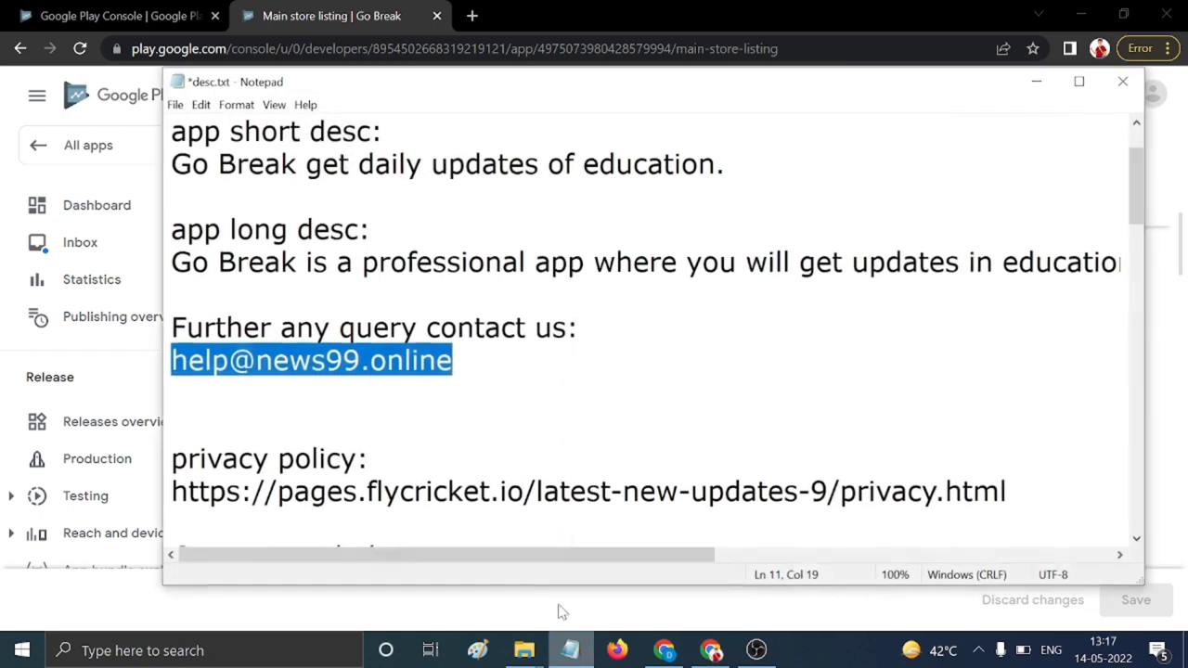
{"action": "left_click", "coordinate": [367, 457]}
{"action": "scroll", "coordinate": [367, 457], "scroll_direction": "up", "scroll_amount": 1}
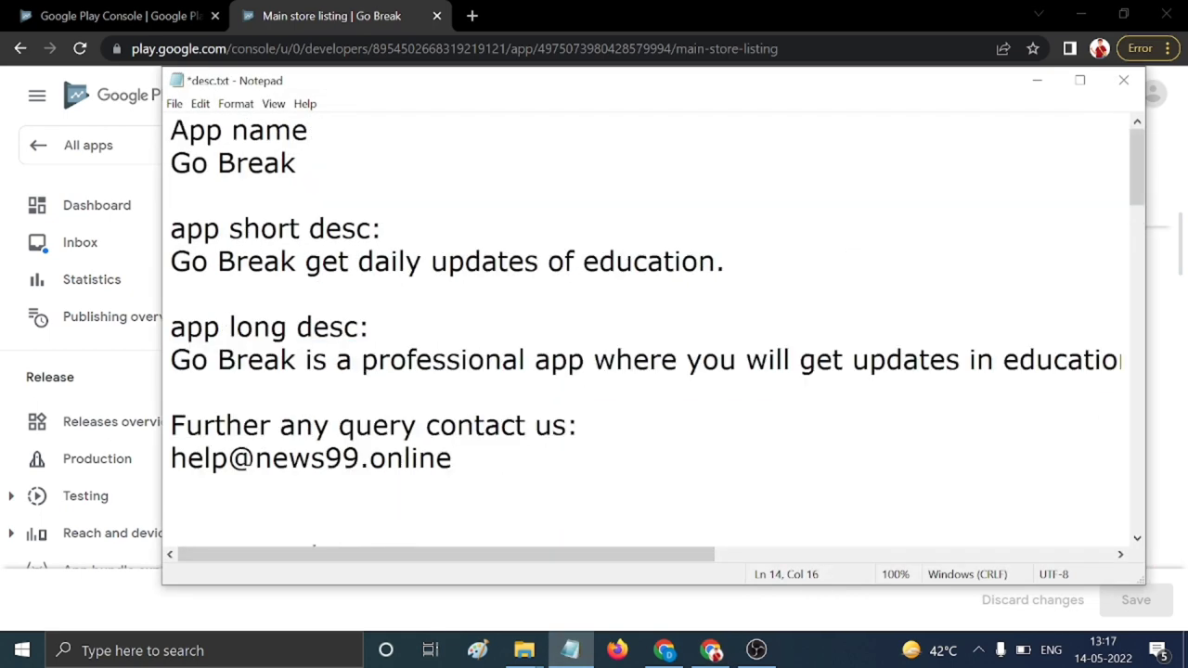
{"action": "left_click", "coordinate": [170, 261]}
{"action": "key", "text": "shift+Down"}
{"action": "key", "text": "ctrl+c"}
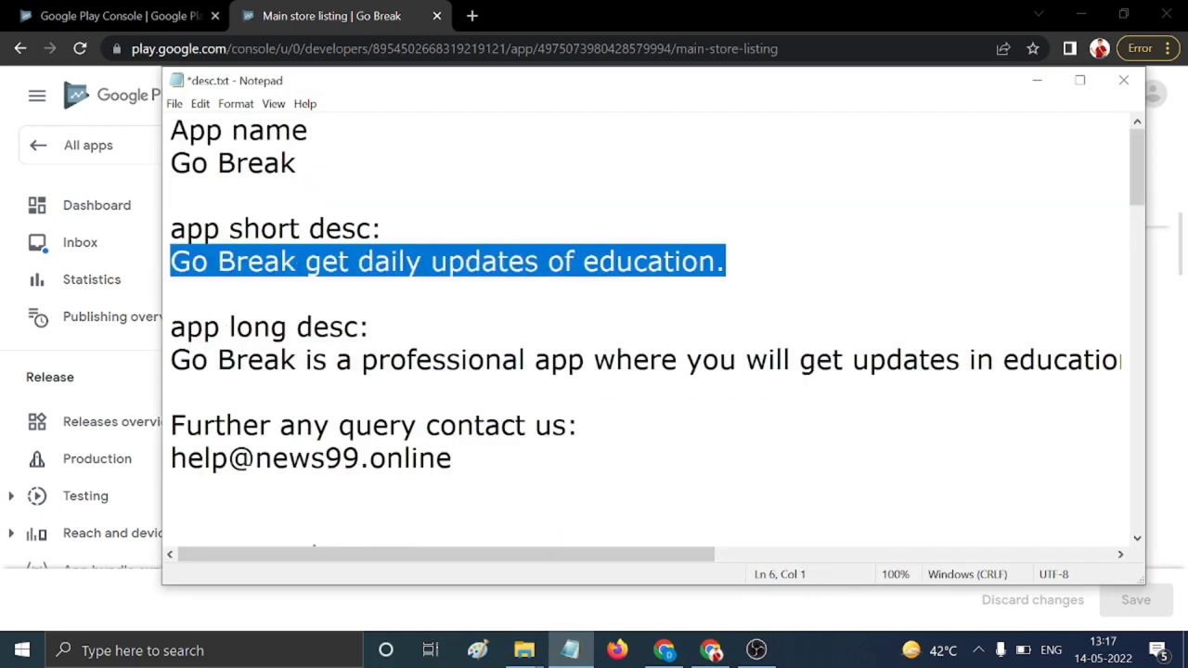
{"action": "left_click", "coordinate": [1036, 80]}
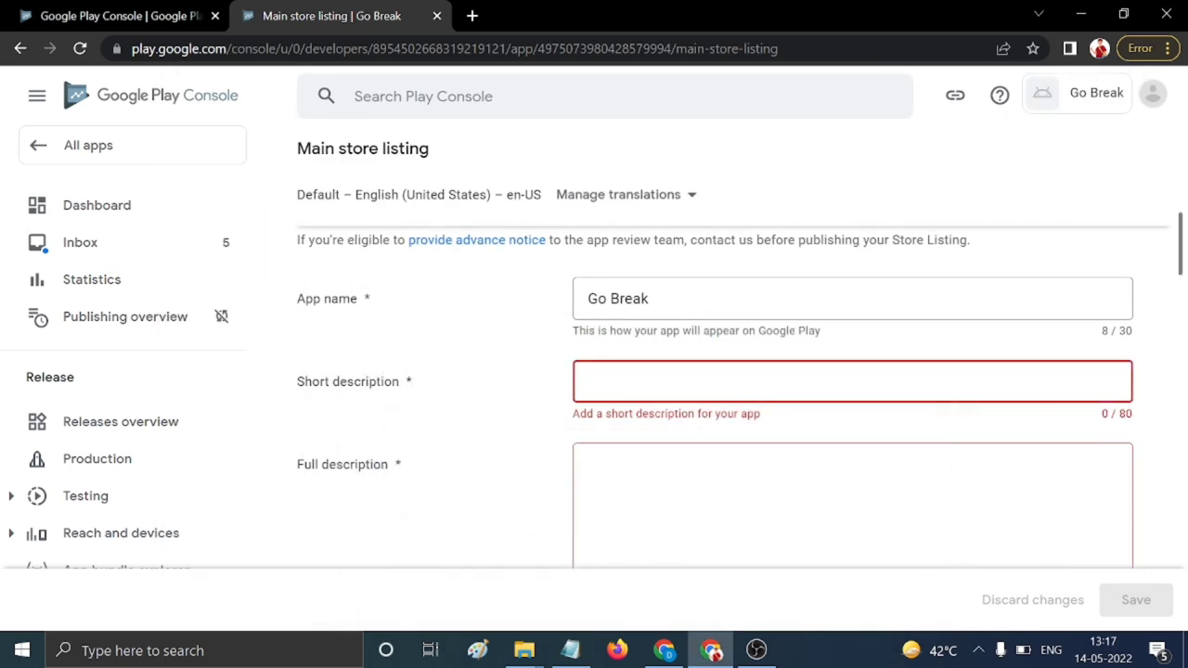
{"action": "key", "text": "ctrl+v"}
- Paste the long description and contact e-mail line from desc.txt into the Full description field
{"action": "key", "text": "Tab"}
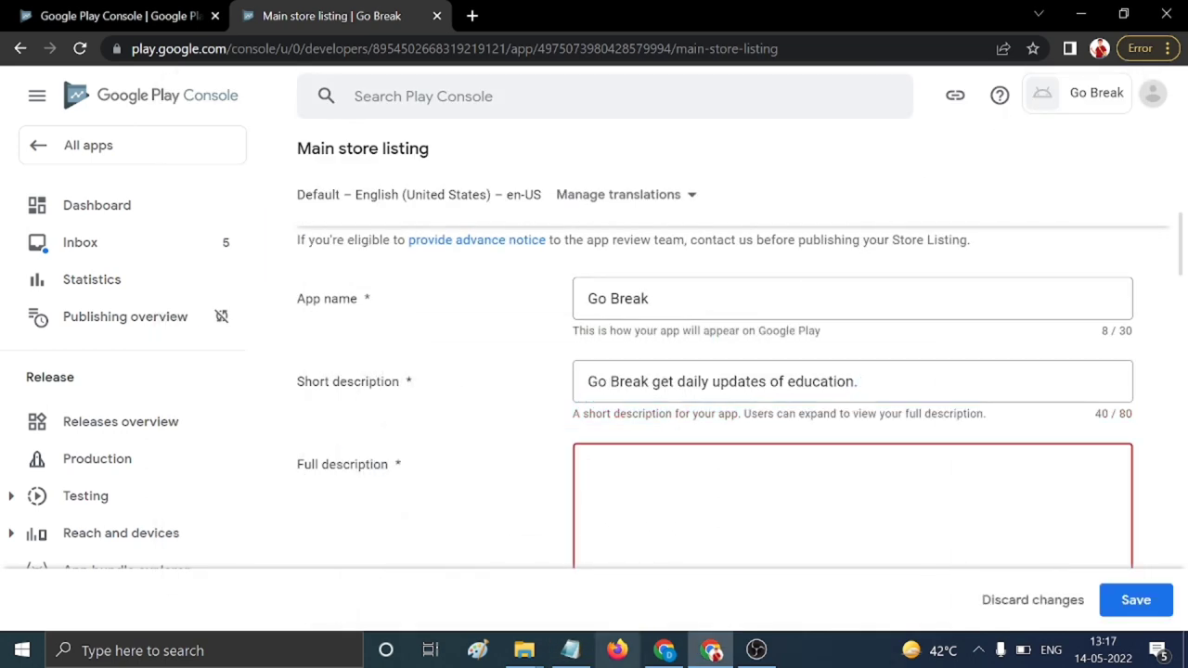
{"action": "left_click", "coordinate": [571, 650]}
{"action": "left_click", "coordinate": [171, 359]}
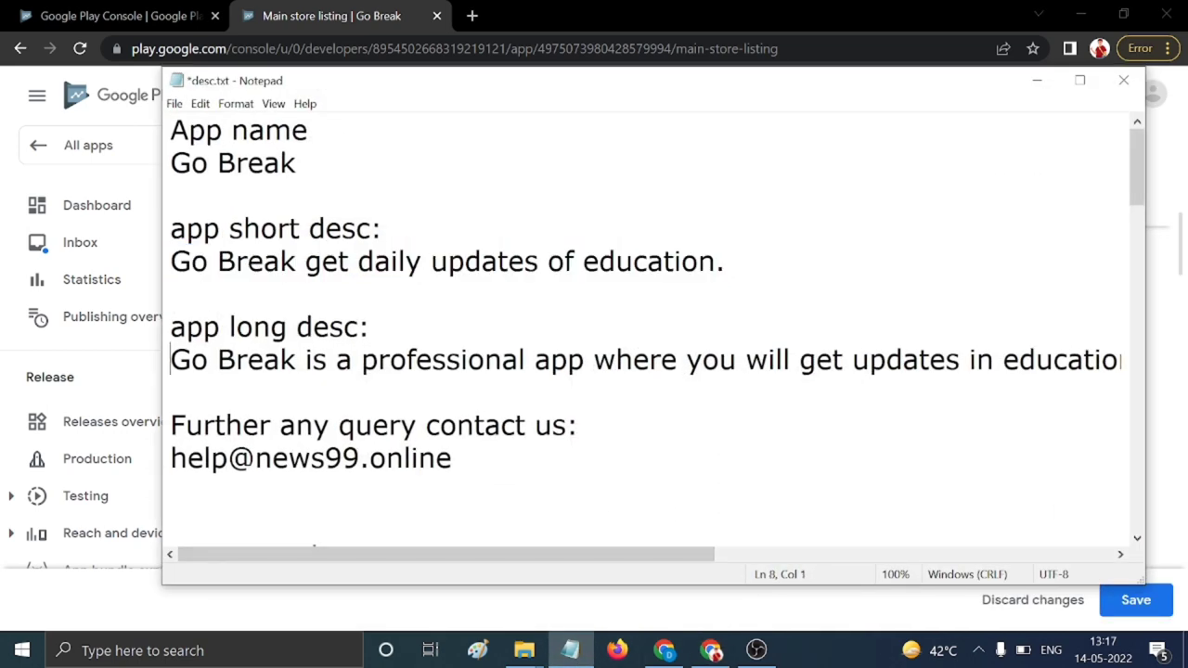
{"action": "key", "text": "shift+Down"}
{"action": "key", "text": "shift+Down"}
{"action": "key", "text": "shift+Down"}
{"action": "key", "text": "shift+Down"}
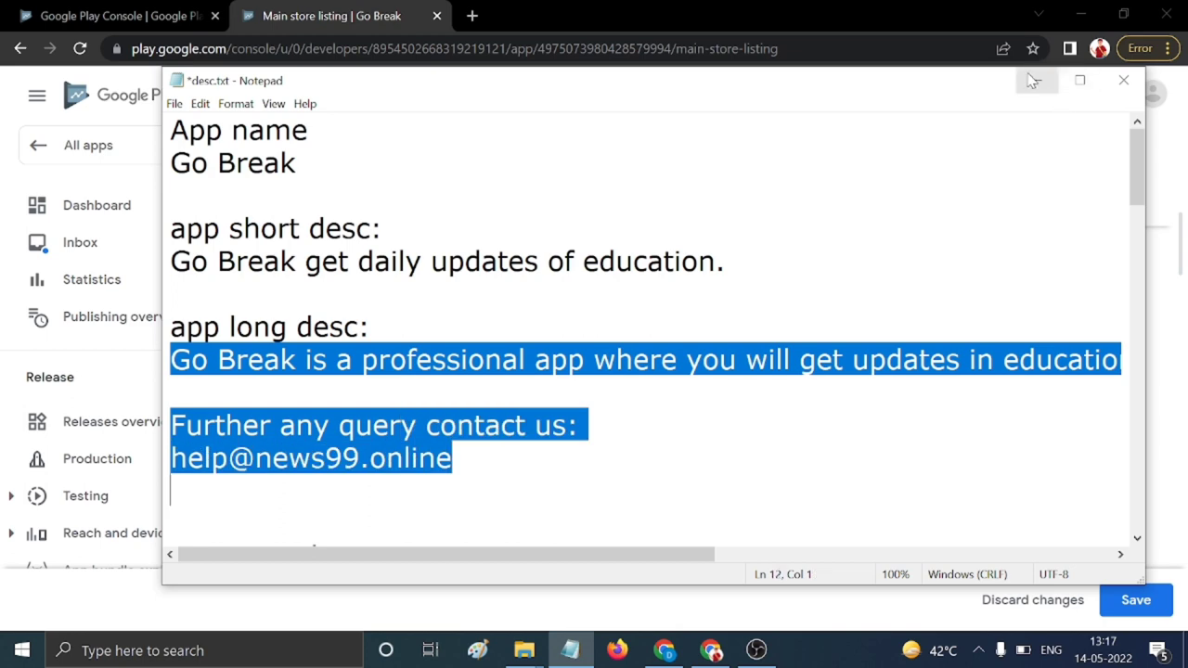
{"action": "left_click", "coordinate": [1036, 80]}
{"action": "key", "text": "ctrl+v"}
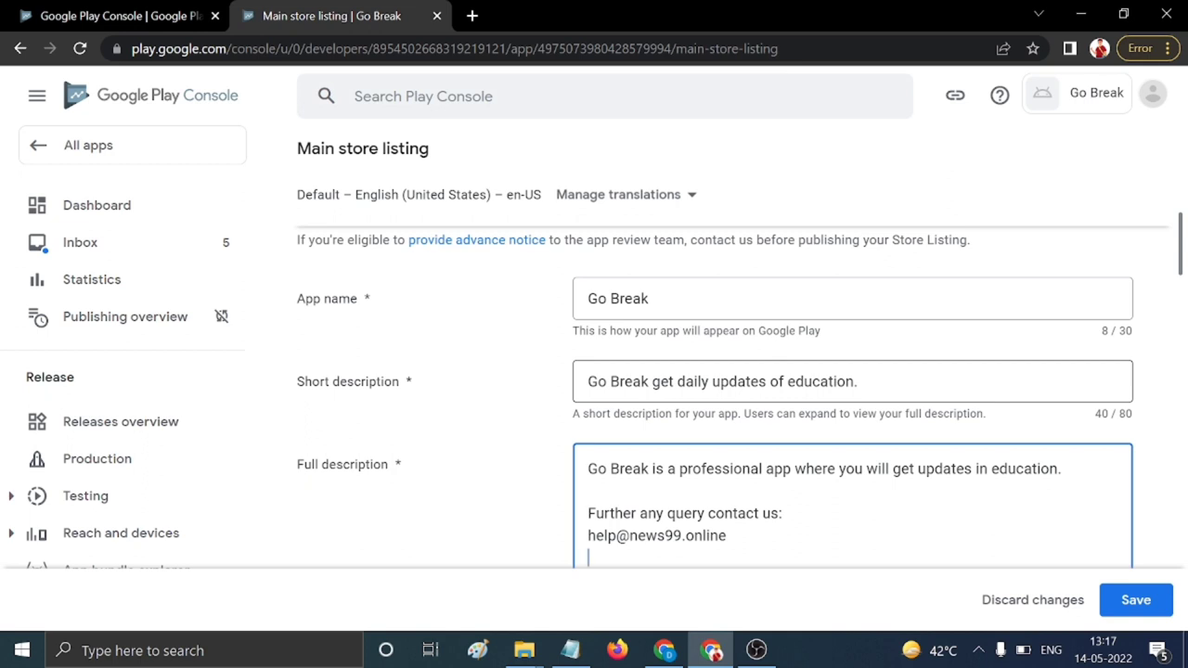
{"action": "scroll", "coordinate": [885, 403], "scroll_direction": "down", "scroll_amount": 6}
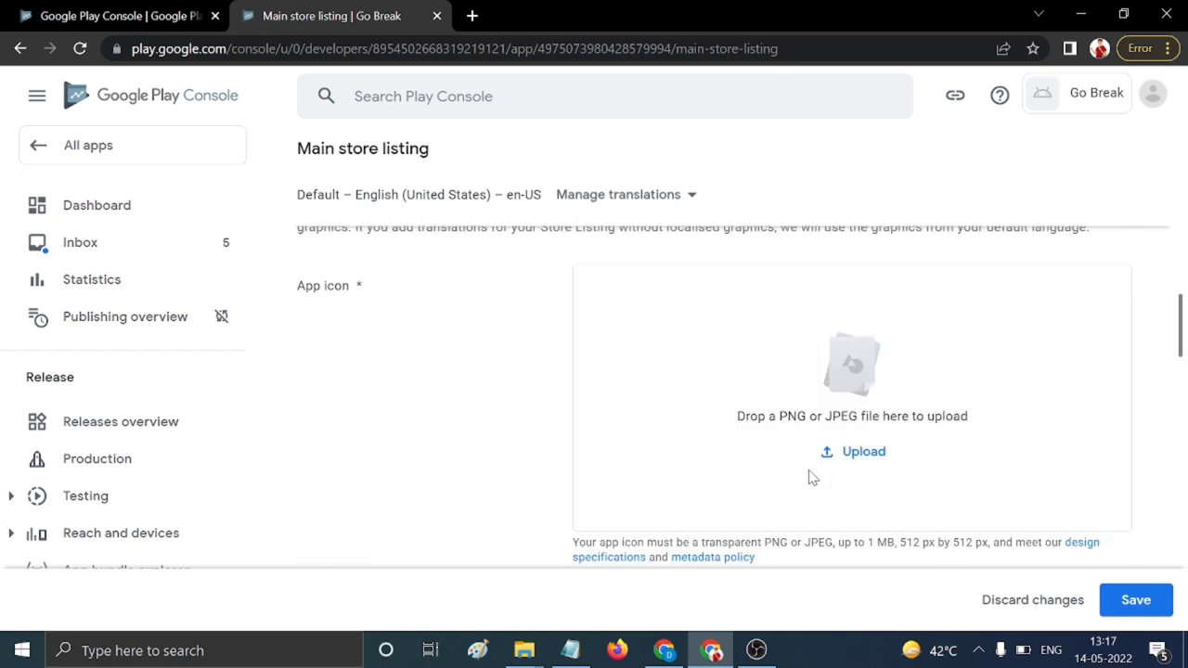
- Go to the copied app_details folder path and upload logo.png under App icon
{"action": "left_click", "coordinate": [832, 452]}
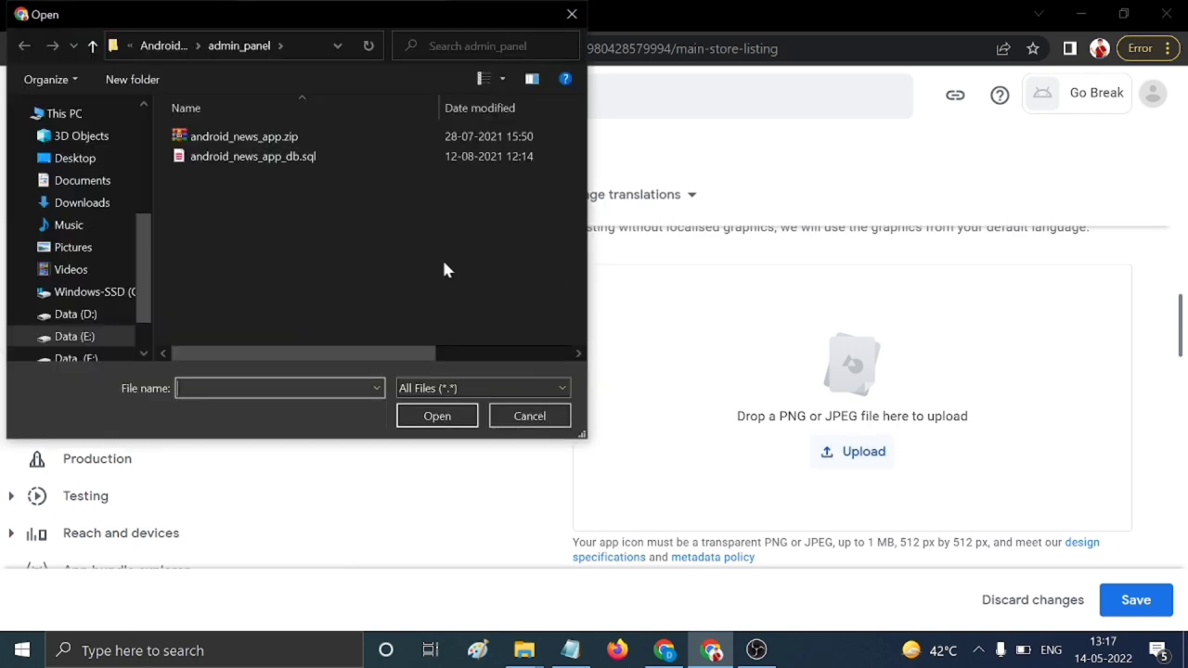
{"action": "mouse_move", "coordinate": [525, 650]}
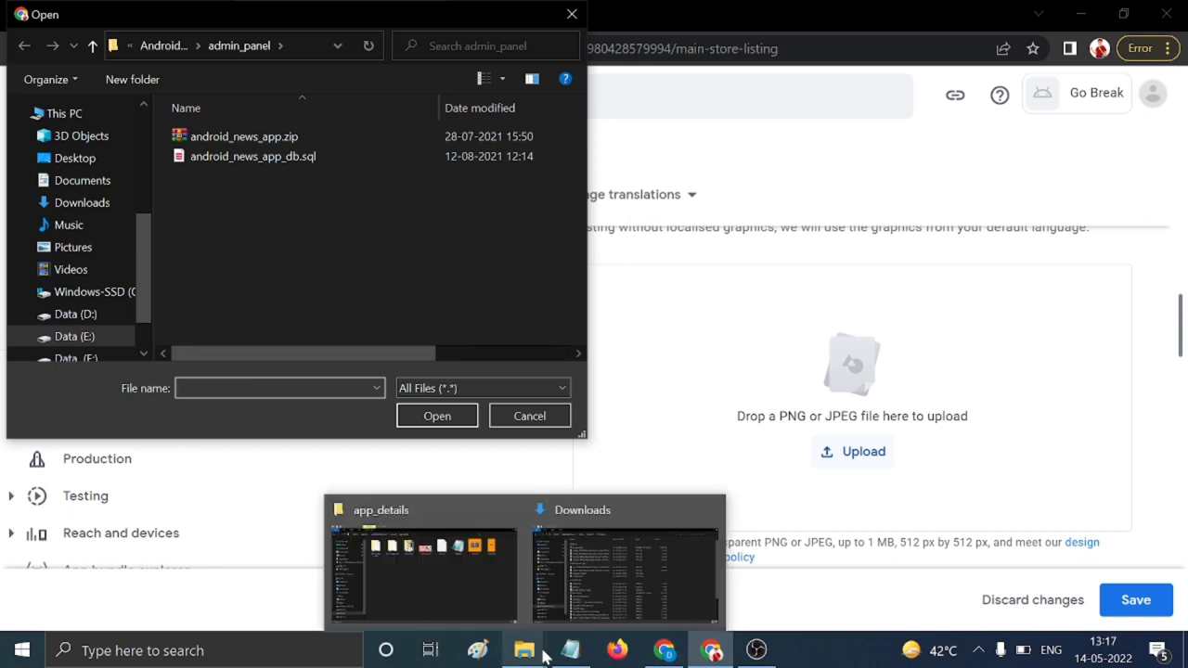
{"action": "left_click", "coordinate": [487, 597]}
{"action": "left_click", "coordinate": [583, 60]}
{"action": "key", "text": "ctrl+c"}
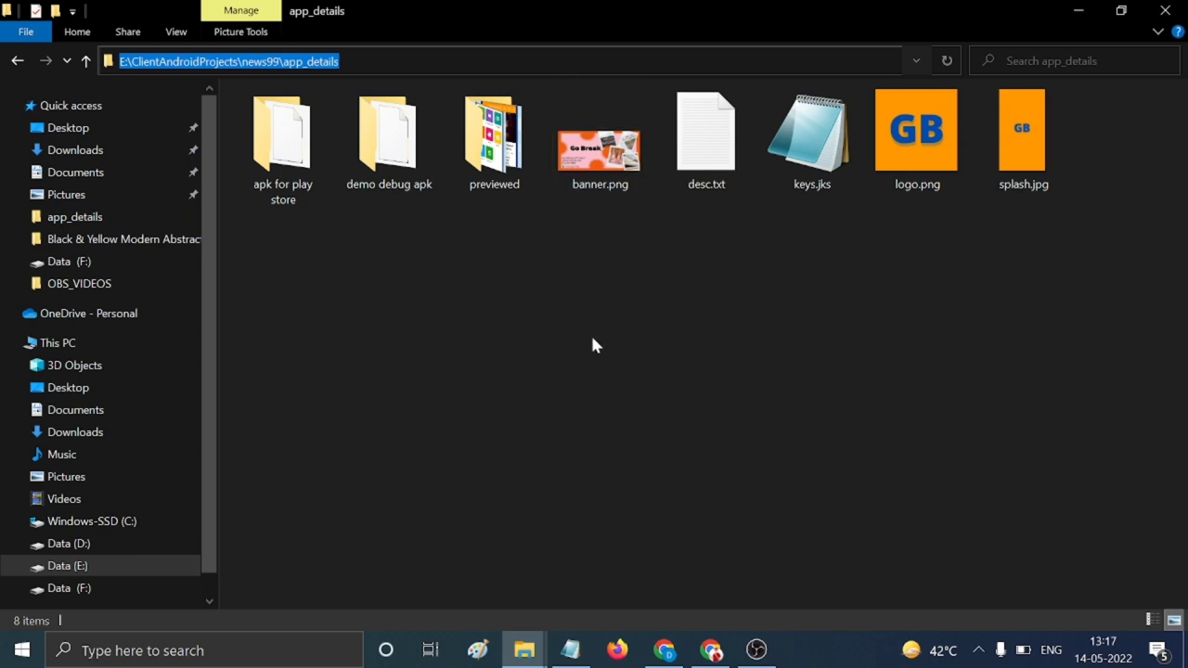
{"action": "left_click", "coordinate": [710, 649]}
{"action": "left_click", "coordinate": [288, 42]}
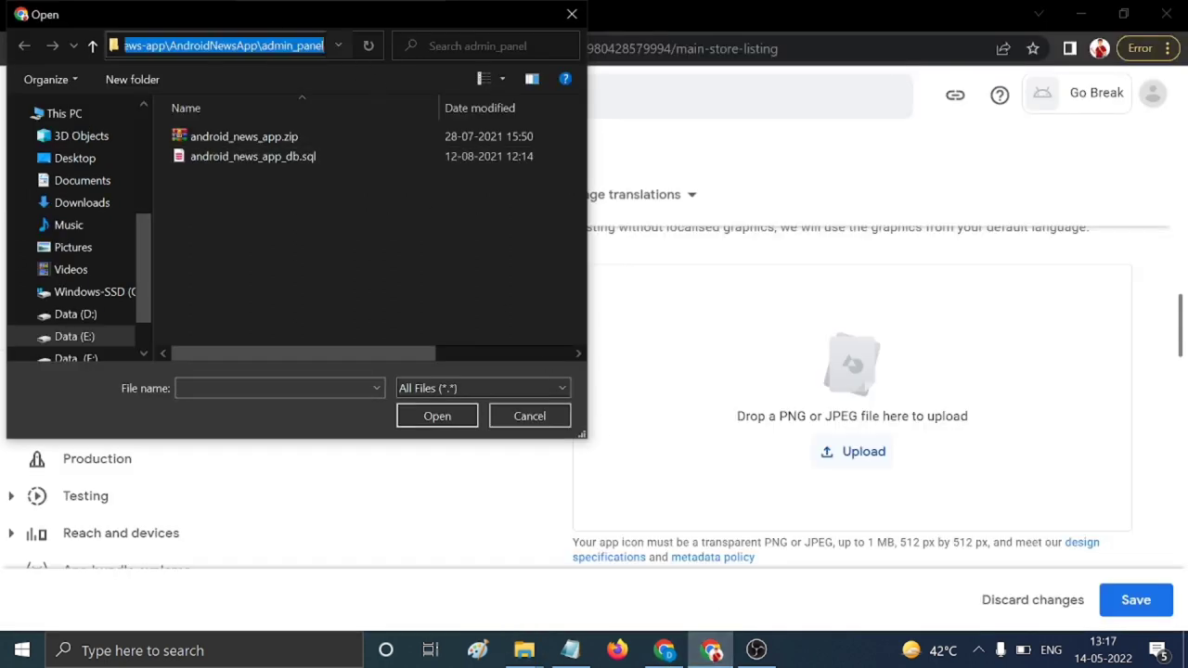
{"action": "key", "text": "ctrl+v"}
{"action": "left_click", "coordinate": [307, 61]}
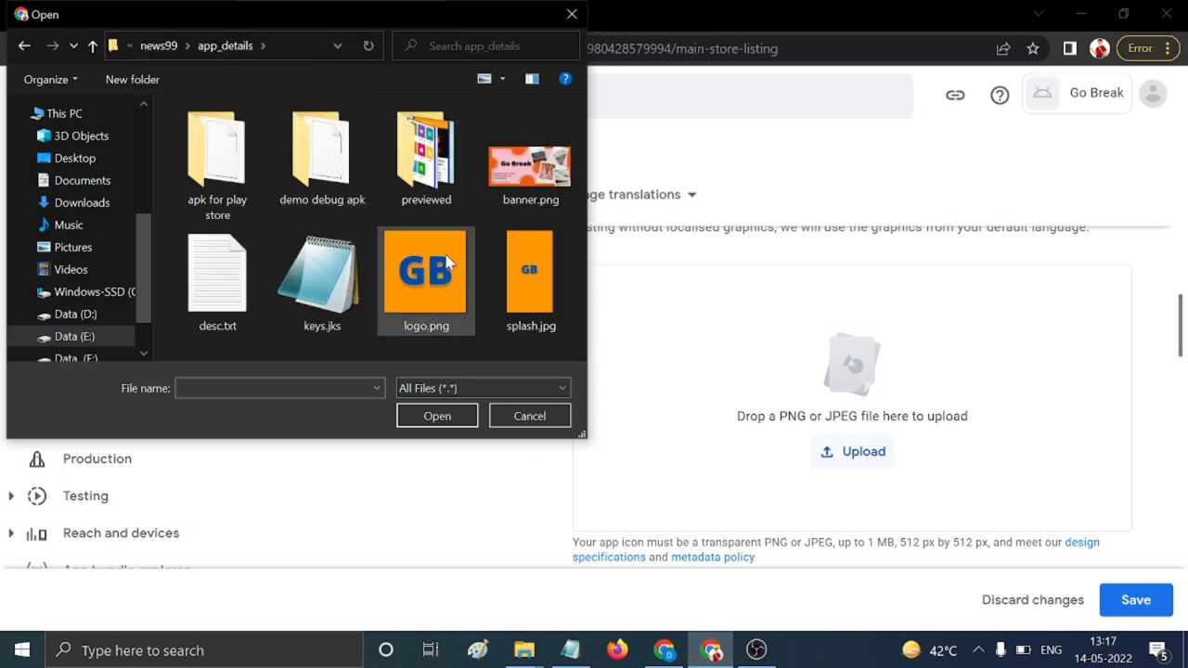
{"action": "left_click", "coordinate": [425, 279]}
{"action": "left_click", "coordinate": [437, 416]}
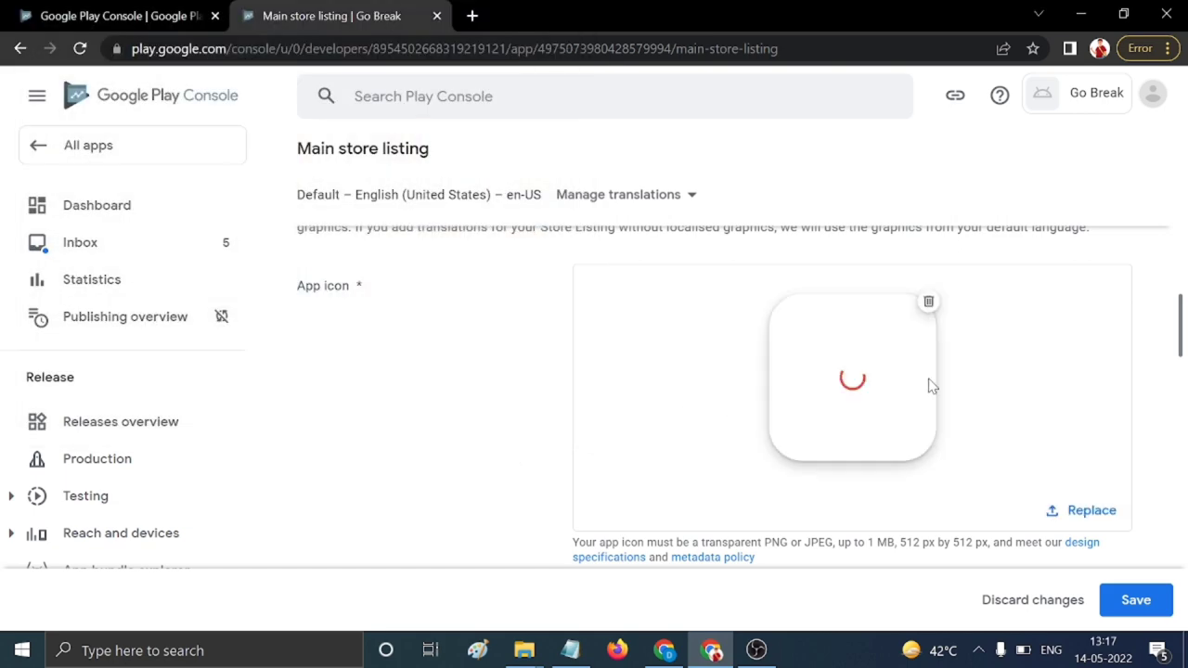
{"action": "scroll", "coordinate": [928, 384], "scroll_direction": "down", "scroll_amount": 3}
{"action": "scroll", "coordinate": [844, 499], "scroll_direction": "down", "scroll_amount": 2}
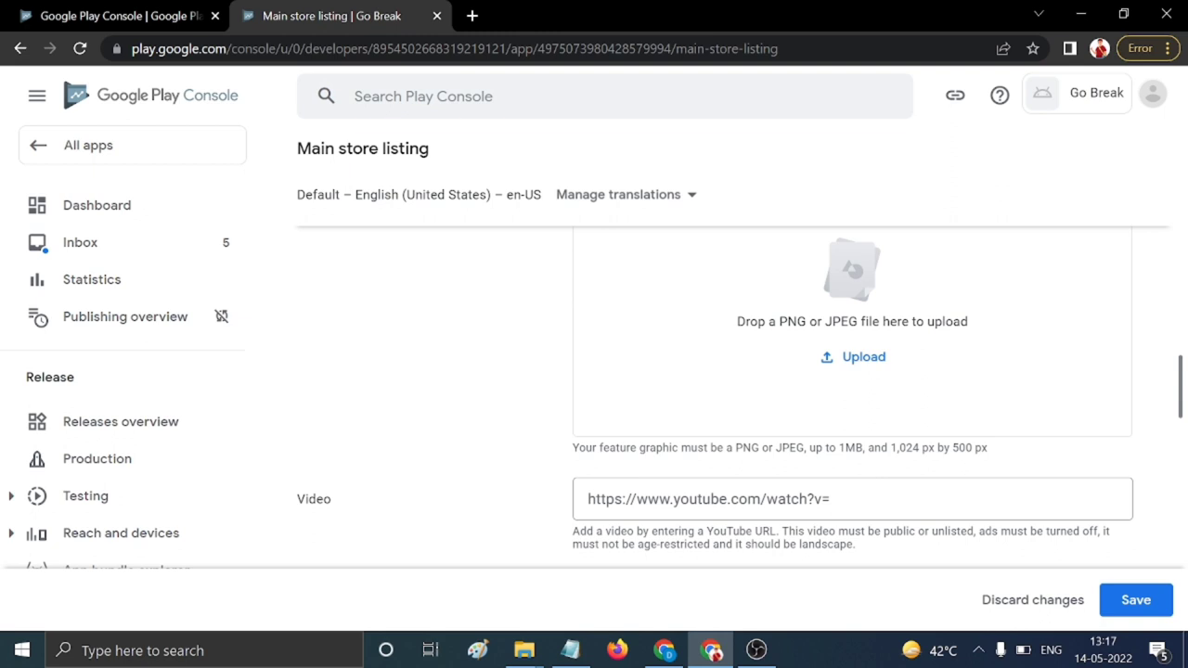
- Check the required feature graphic dimensions and upload banner.png from app_details as the feature graphic
{"action": "left_click_drag", "start_coordinate": [889, 447], "coordinate": [984, 447]}
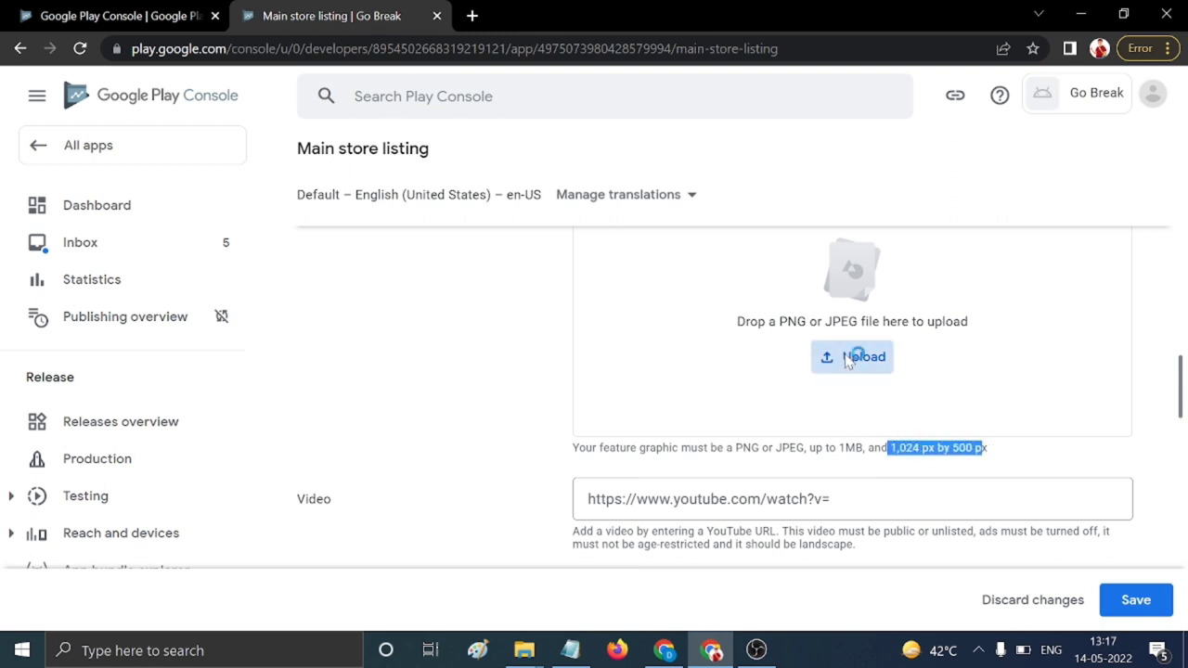
{"action": "left_click", "coordinate": [847, 358]}
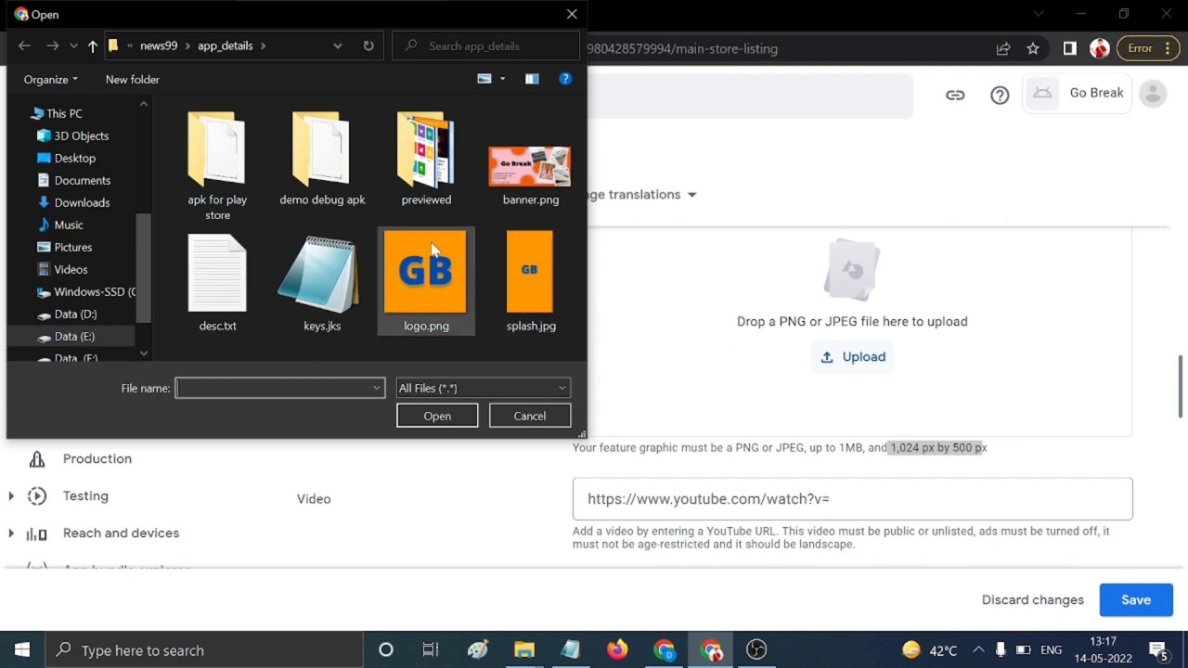
{"action": "left_click", "coordinate": [530, 167]}
{"action": "left_click", "coordinate": [437, 415]}
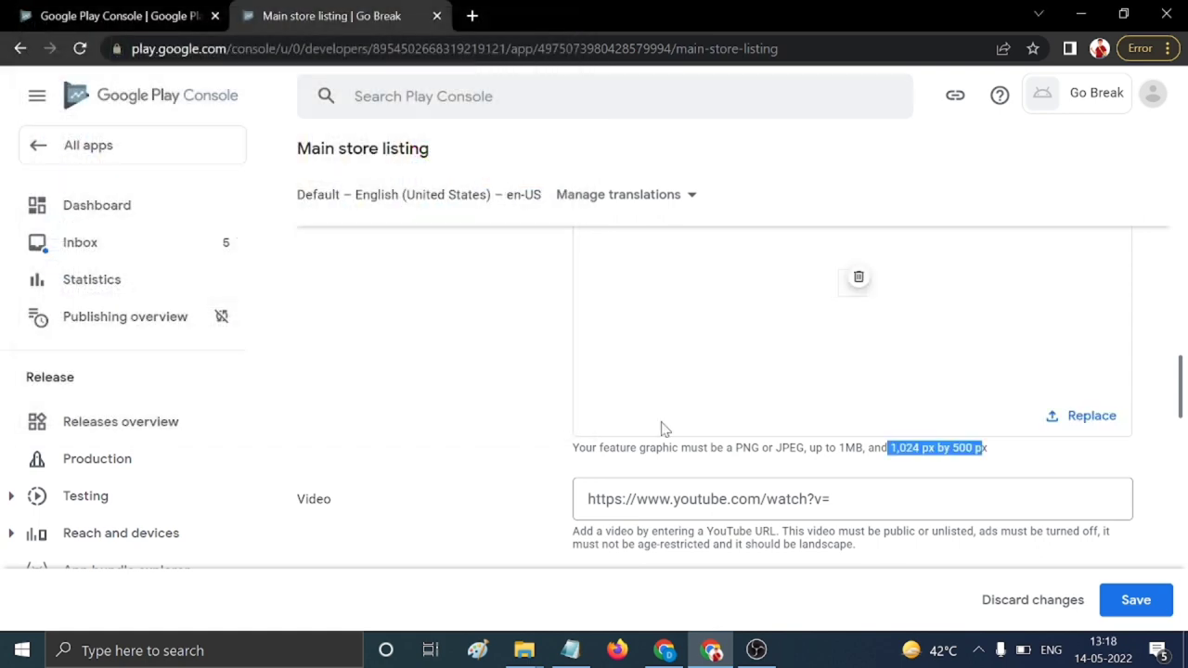
{"action": "scroll", "coordinate": [986, 433], "scroll_direction": "down", "scroll_amount": 5}
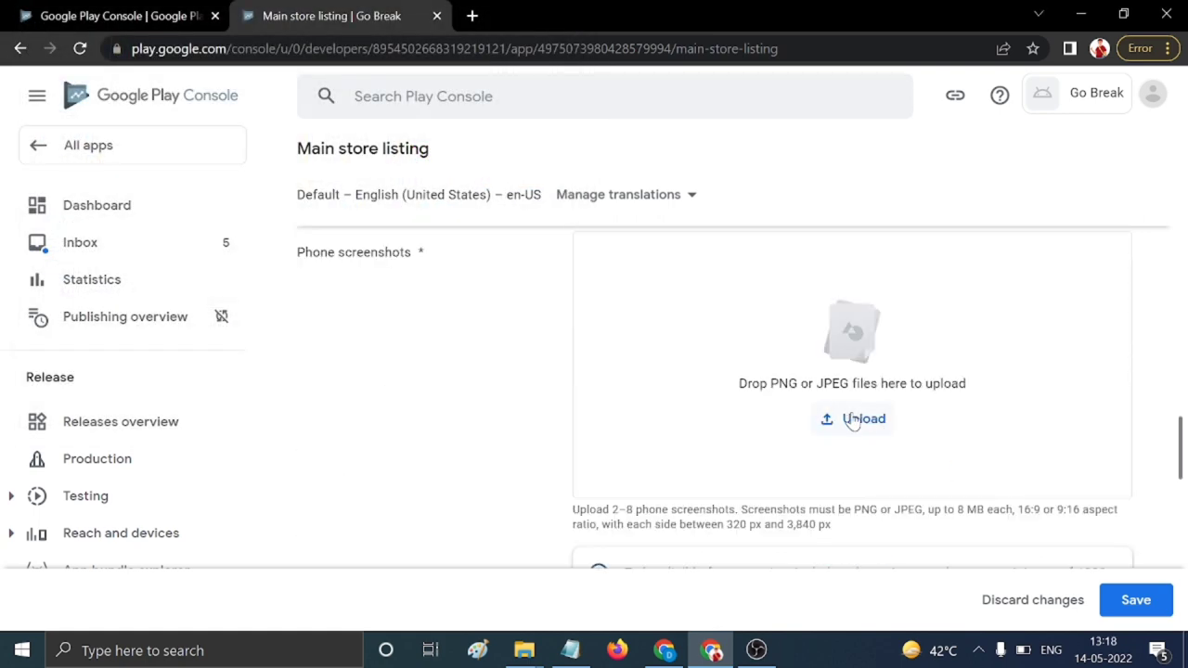
- Upload image1.png and image3.png as the first two phone screenshots
{"action": "left_click", "coordinate": [861, 418]}
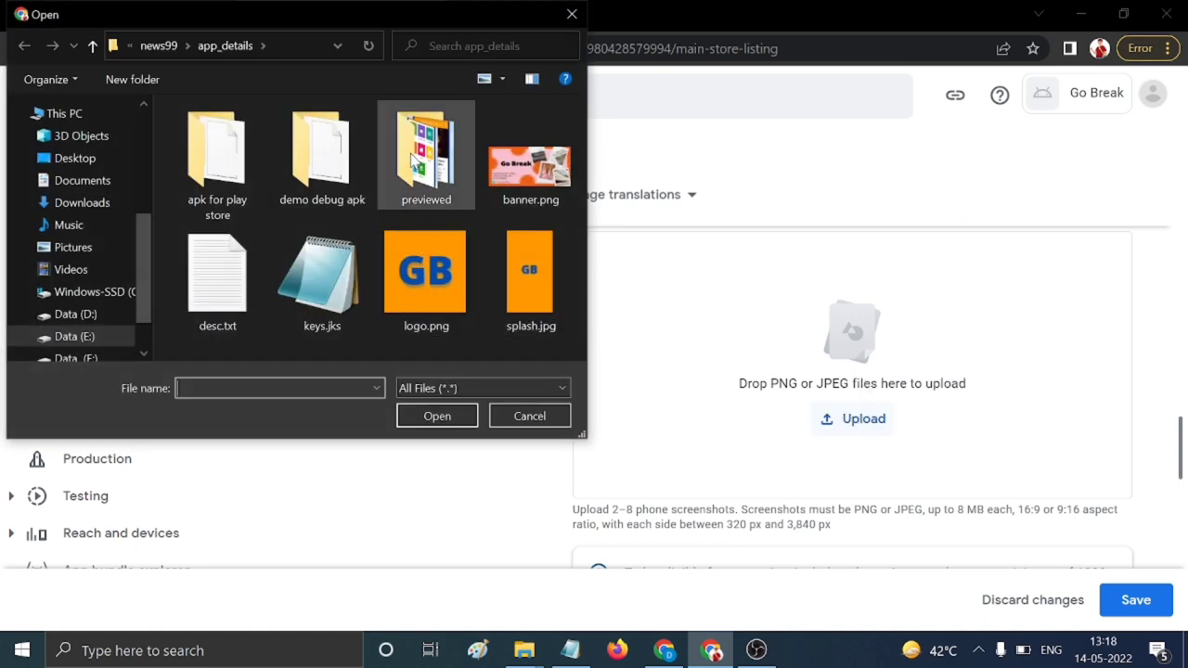
{"action": "double_click", "coordinate": [380, 164]}
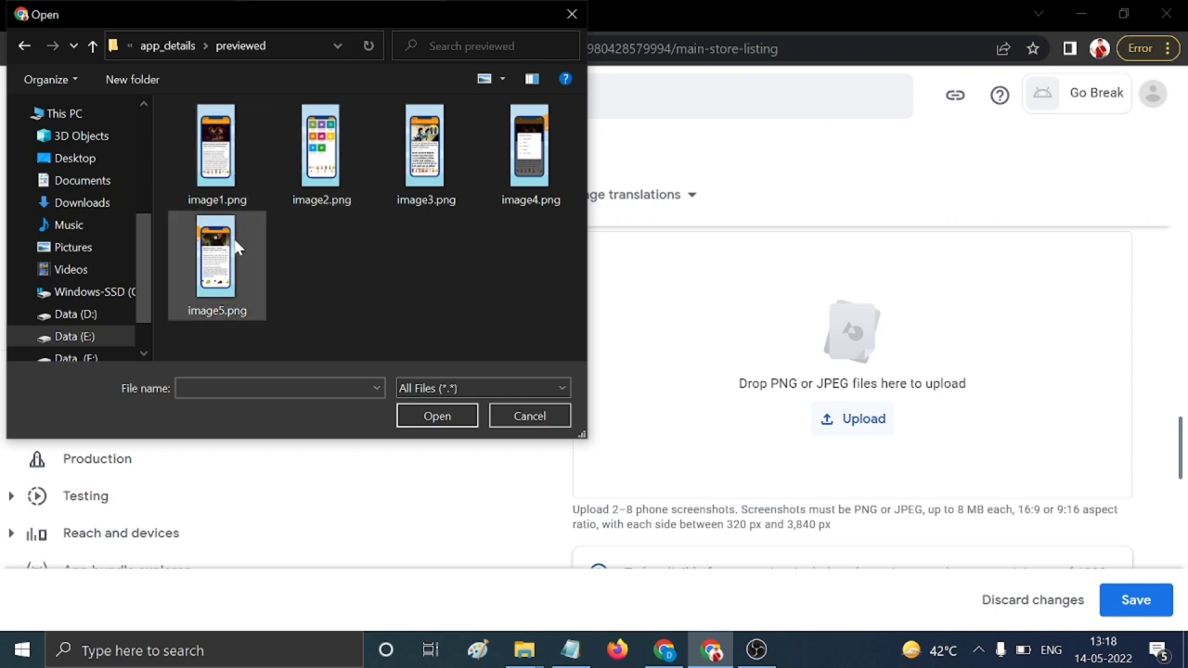
{"action": "left_click", "coordinate": [209, 146]}
{"action": "left_click", "coordinate": [424, 417]}
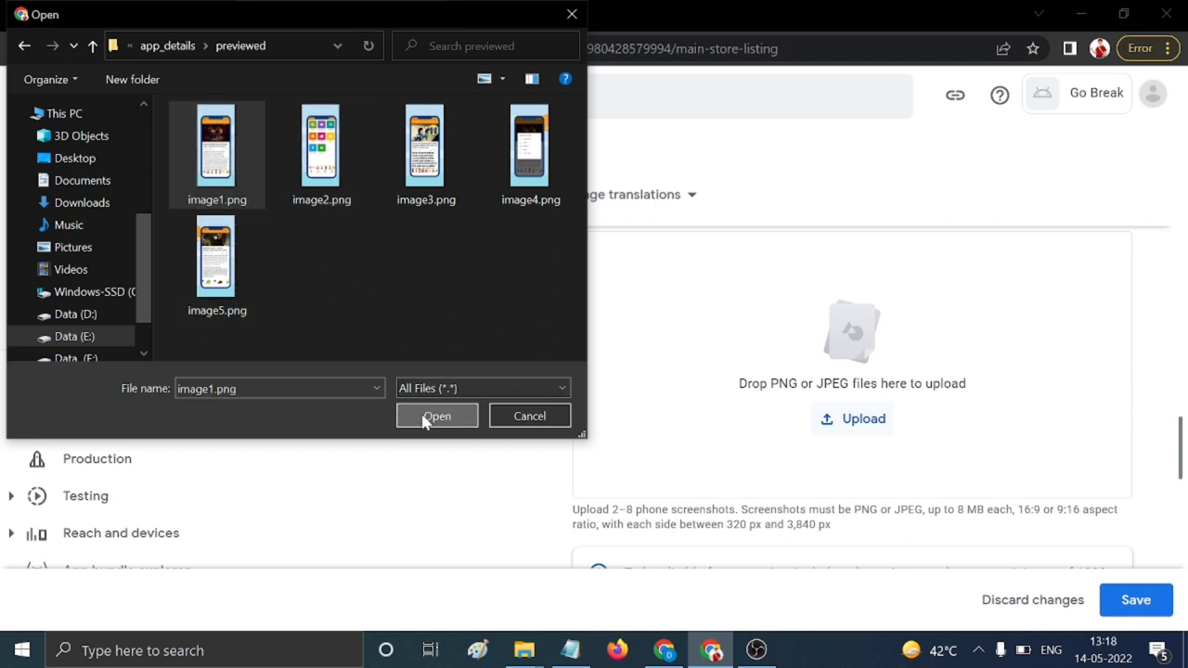
{"action": "left_click", "coordinate": [1062, 486]}
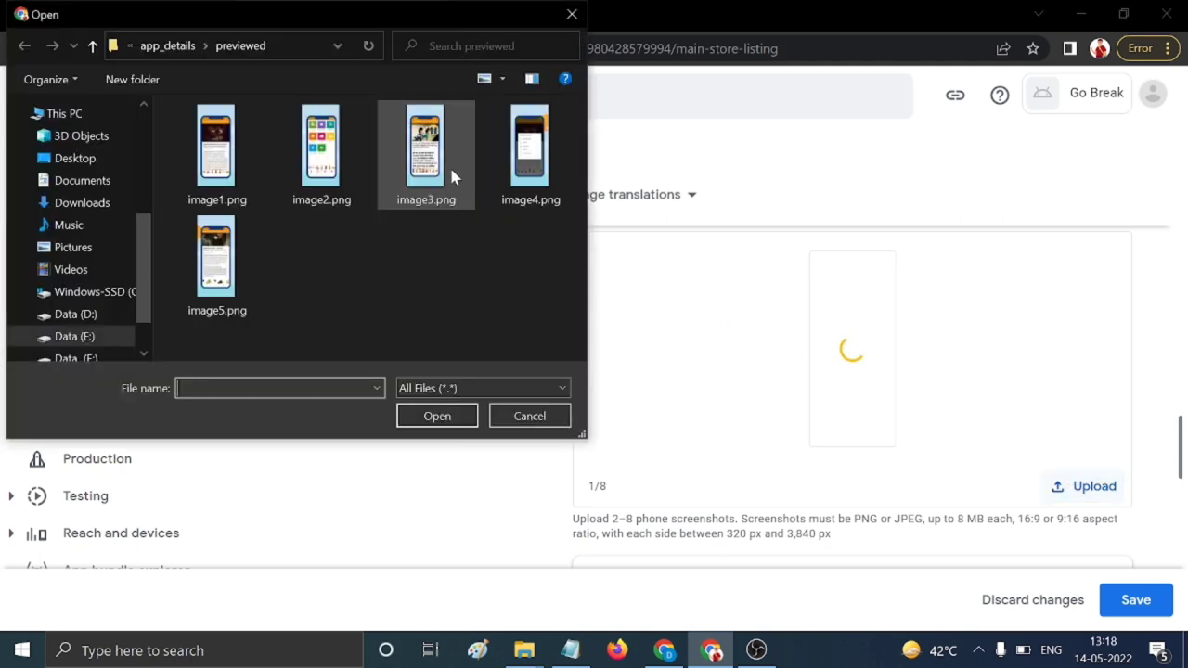
{"action": "left_click", "coordinate": [451, 176]}
{"action": "left_click", "coordinate": [424, 418]}
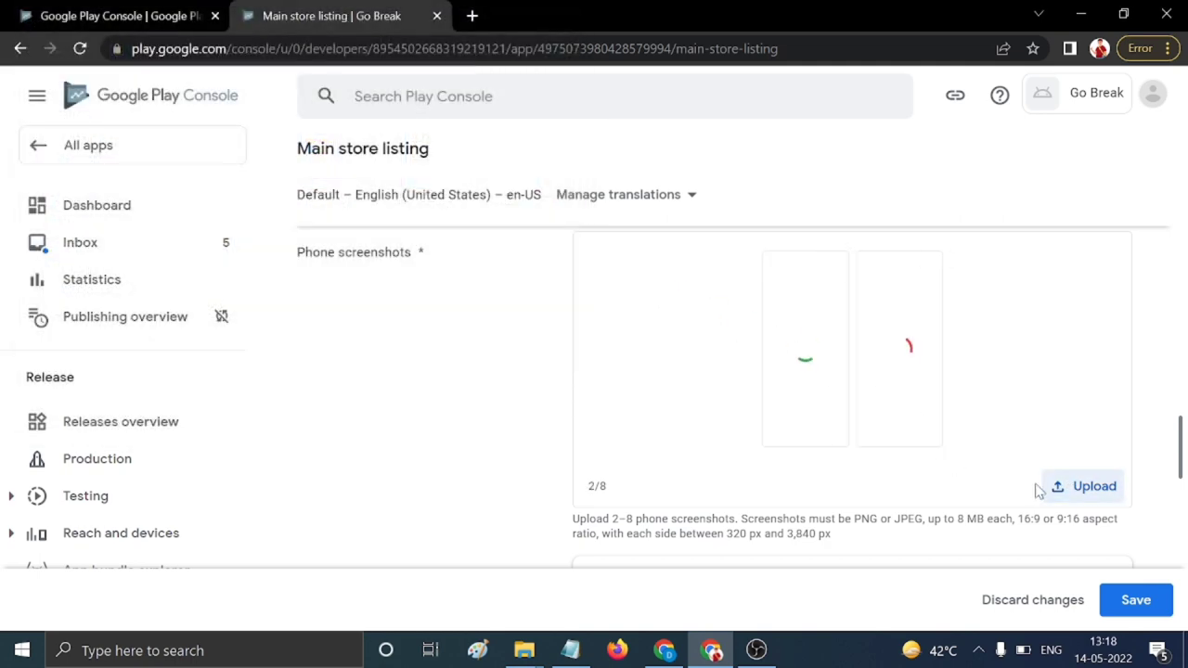
- Add image4.png and image2.png as the next two phone screenshots
{"action": "left_click", "coordinate": [1053, 487]}
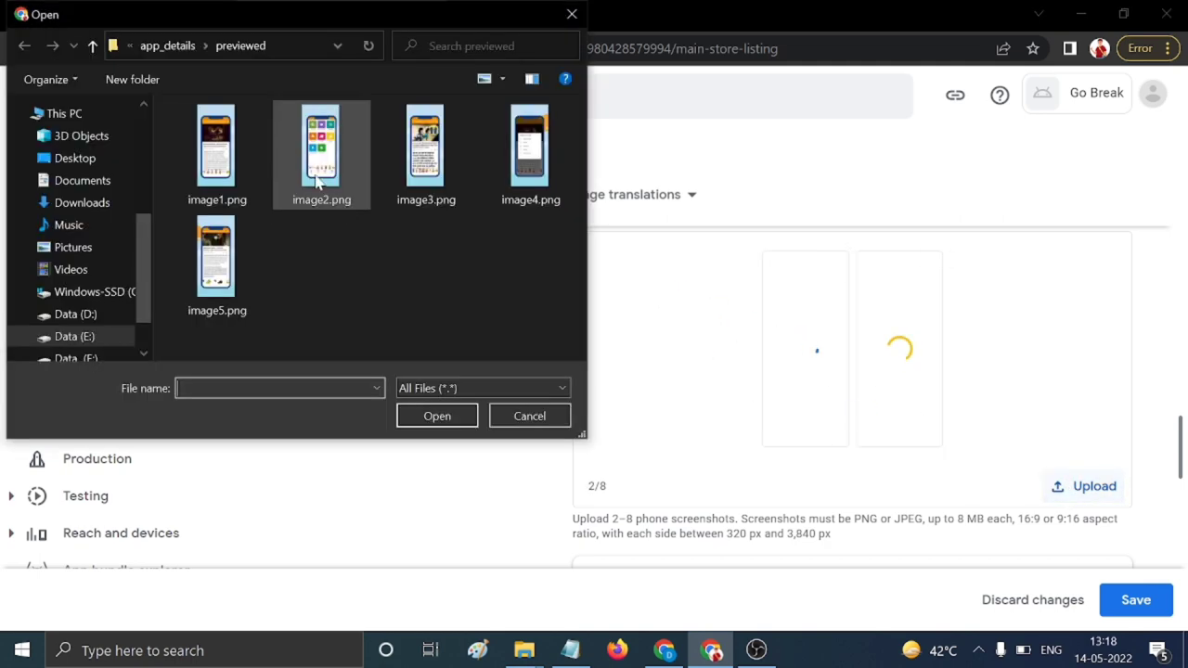
{"action": "left_click", "coordinate": [322, 160]}
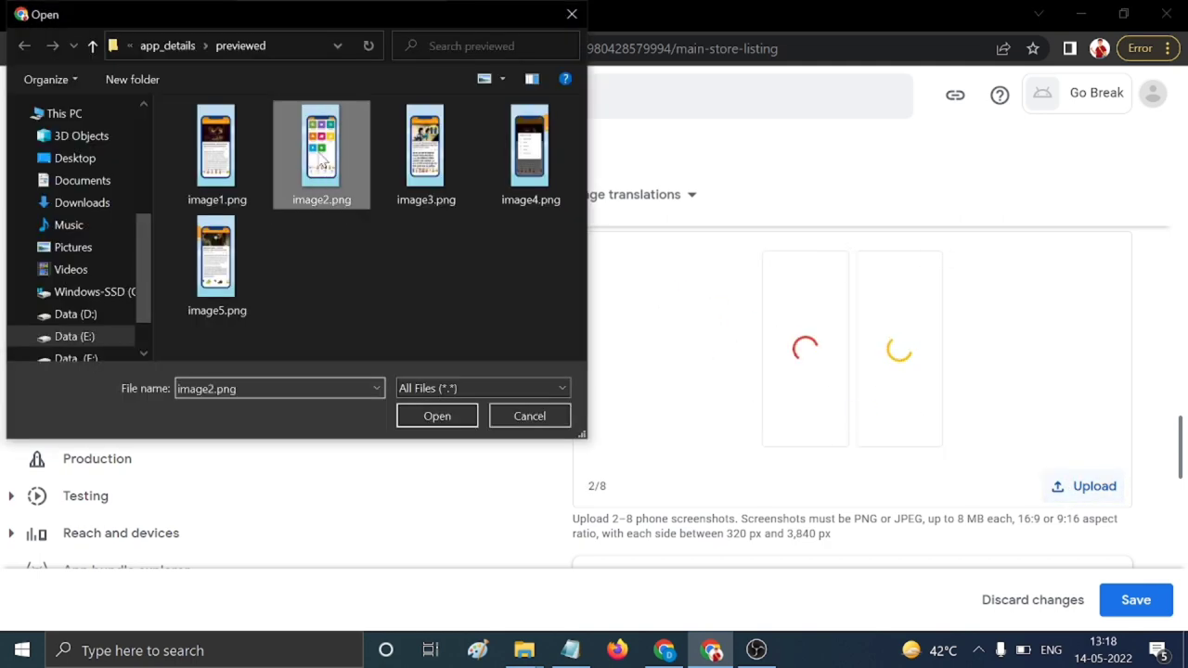
{"action": "left_click", "coordinate": [530, 149]}
{"action": "left_click", "coordinate": [468, 422]}
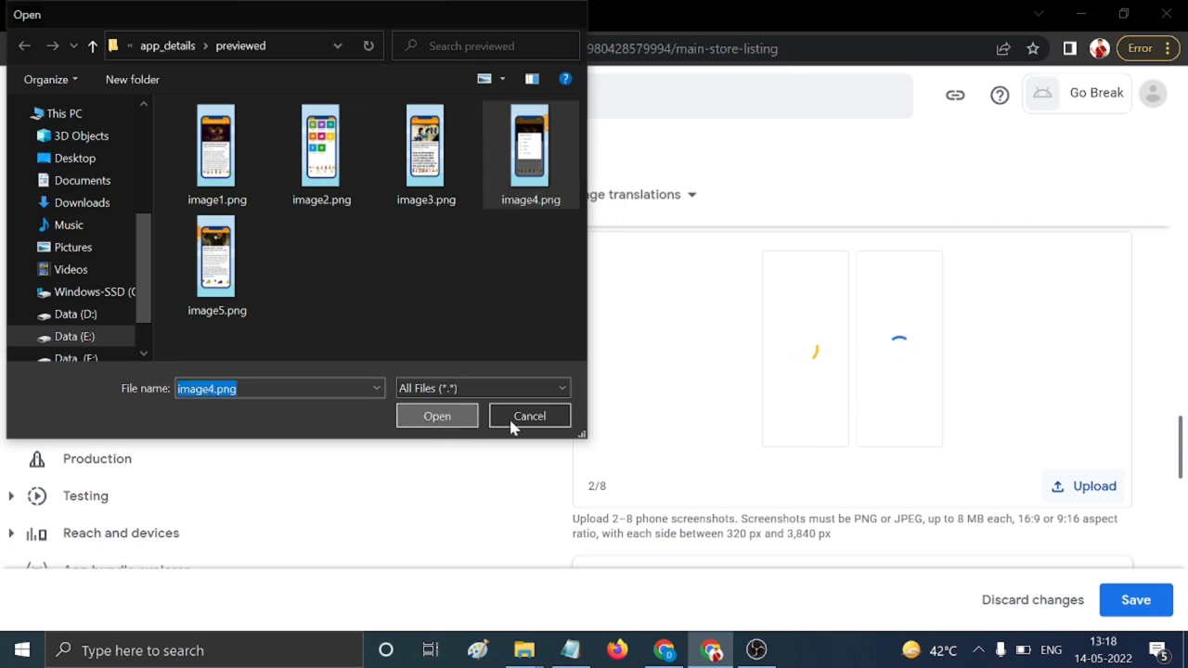
{"action": "left_click", "coordinate": [1081, 487]}
{"action": "left_click", "coordinate": [321, 181]}
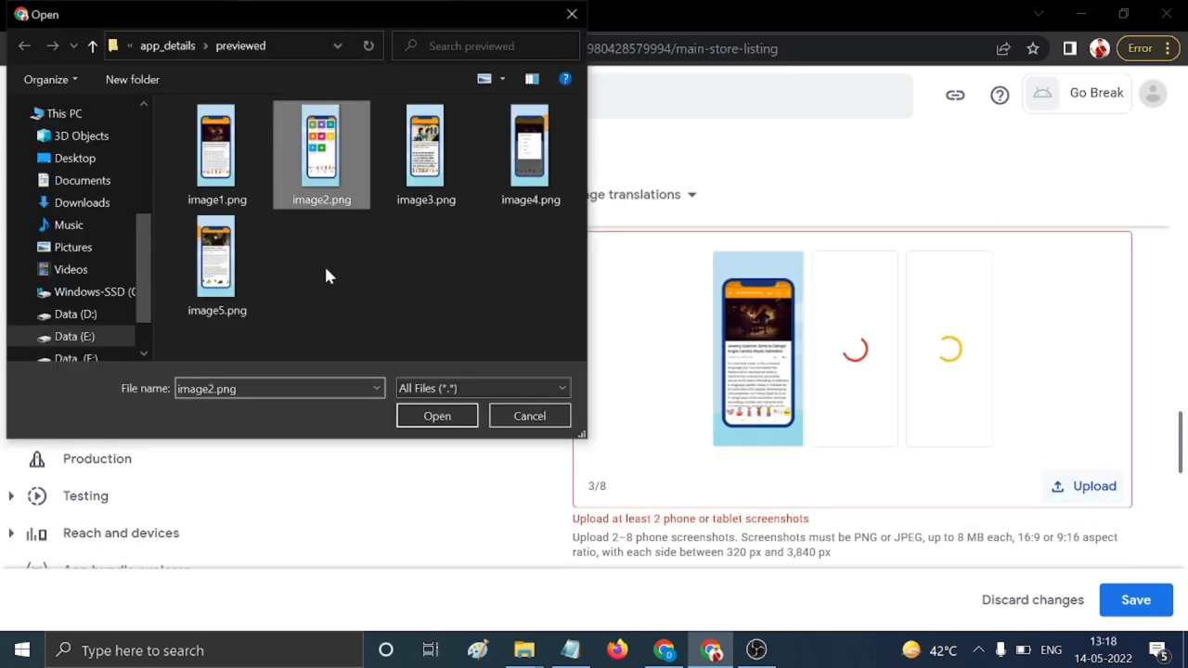
{"action": "left_click", "coordinate": [413, 417]}
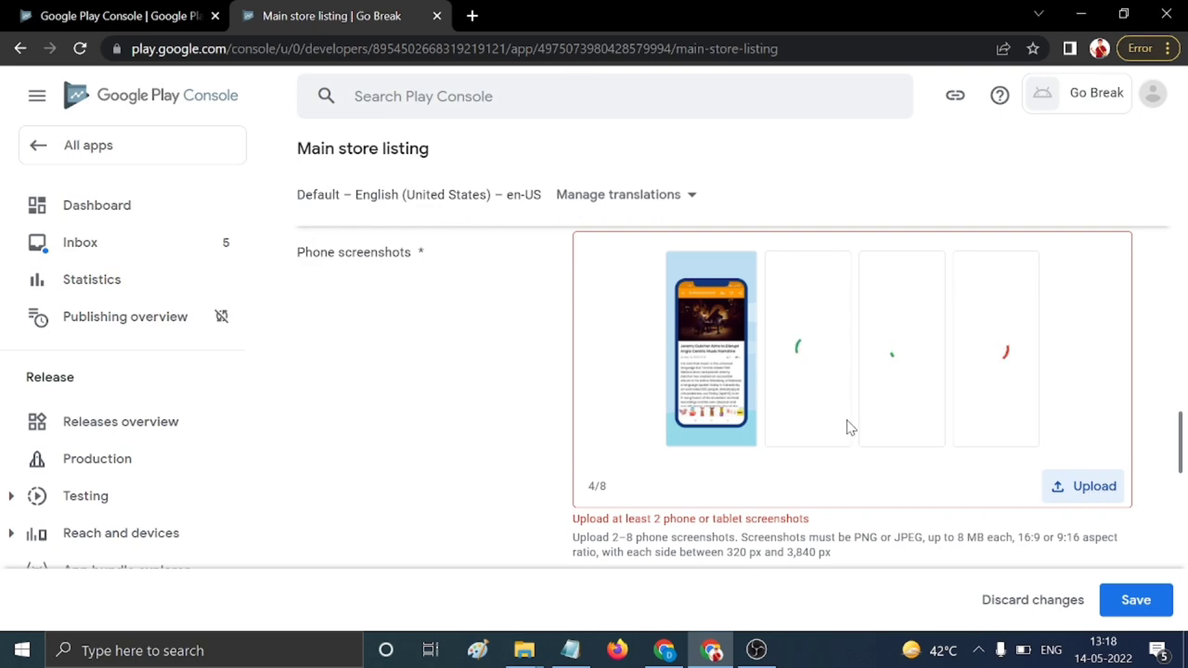
- Upload image5.png and drag its thumbnail into third position
{"action": "left_click", "coordinate": [1081, 486]}
{"action": "left_click", "coordinate": [217, 259]}
{"action": "left_click", "coordinate": [434, 411]}
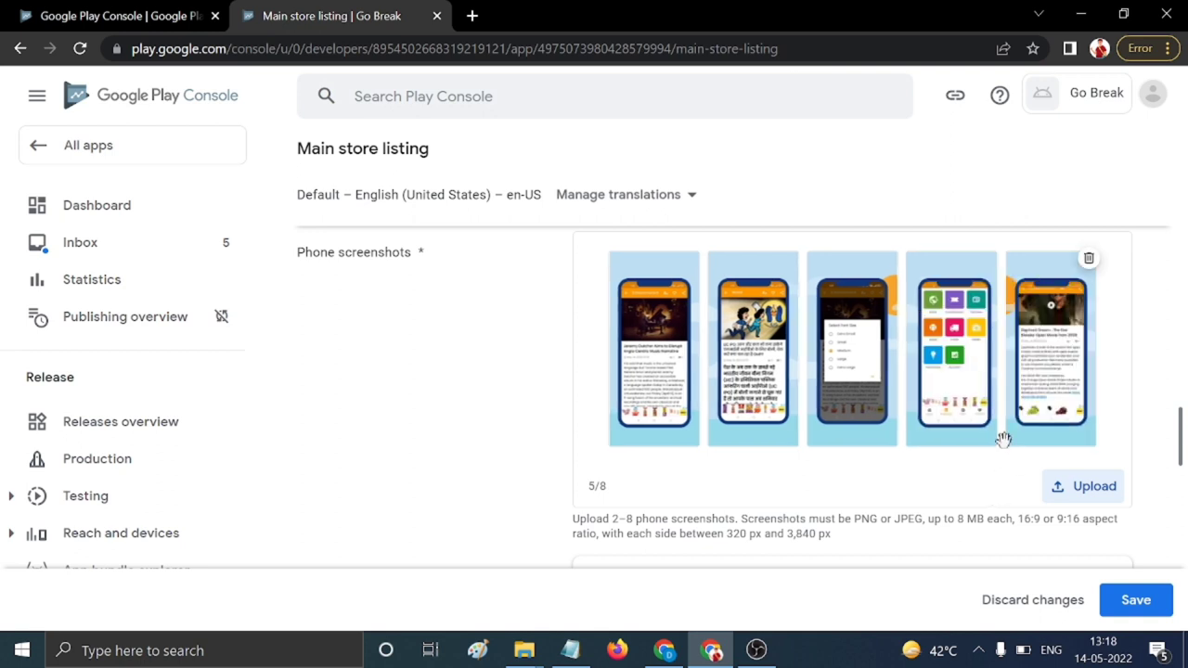
{"action": "left_click_drag", "start_coordinate": [1055, 297], "coordinate": [790, 257]}
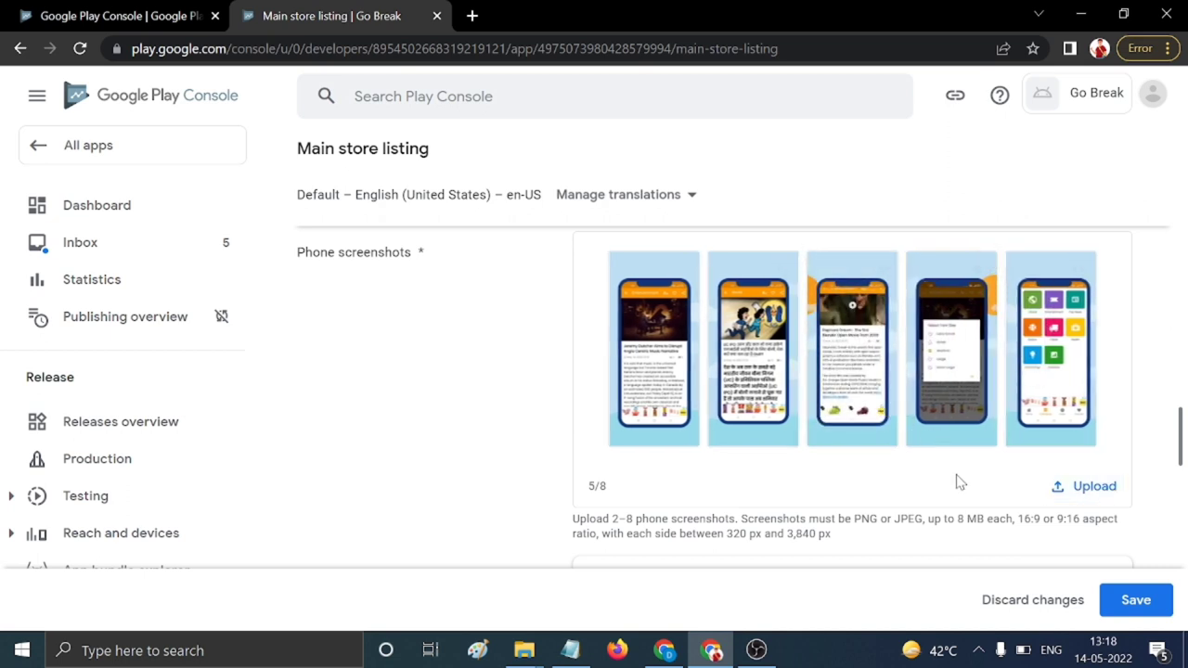
- Upload banner.png from app_details as a 7-inch tablet screenshot
{"action": "scroll", "coordinate": [973, 486], "scroll_direction": "down", "scroll_amount": 10}
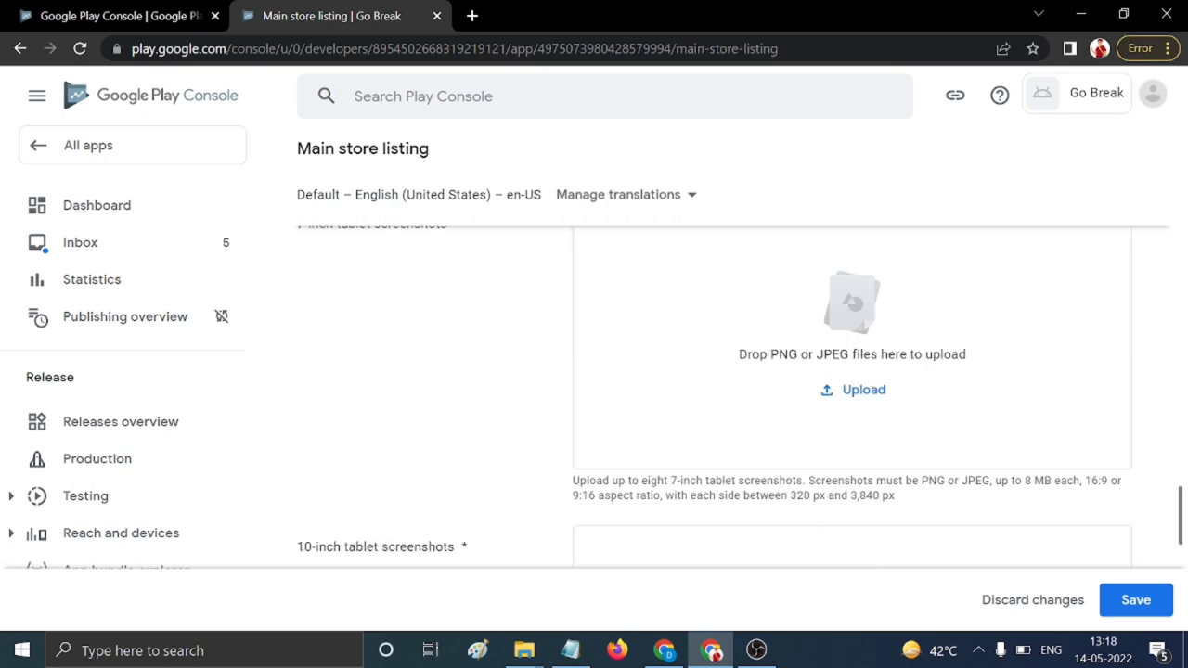
{"action": "scroll", "coordinate": [976, 491], "scroll_direction": "up", "scroll_amount": 6}
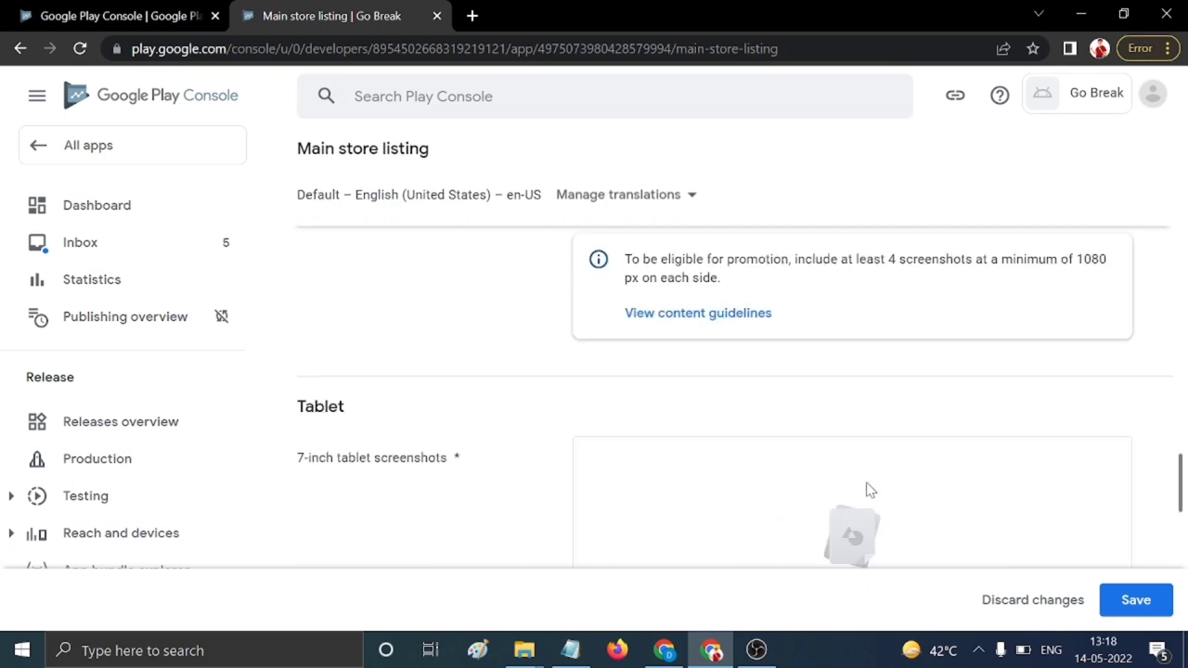
{"action": "scroll", "coordinate": [845, 470], "scroll_direction": "up", "scroll_amount": 8}
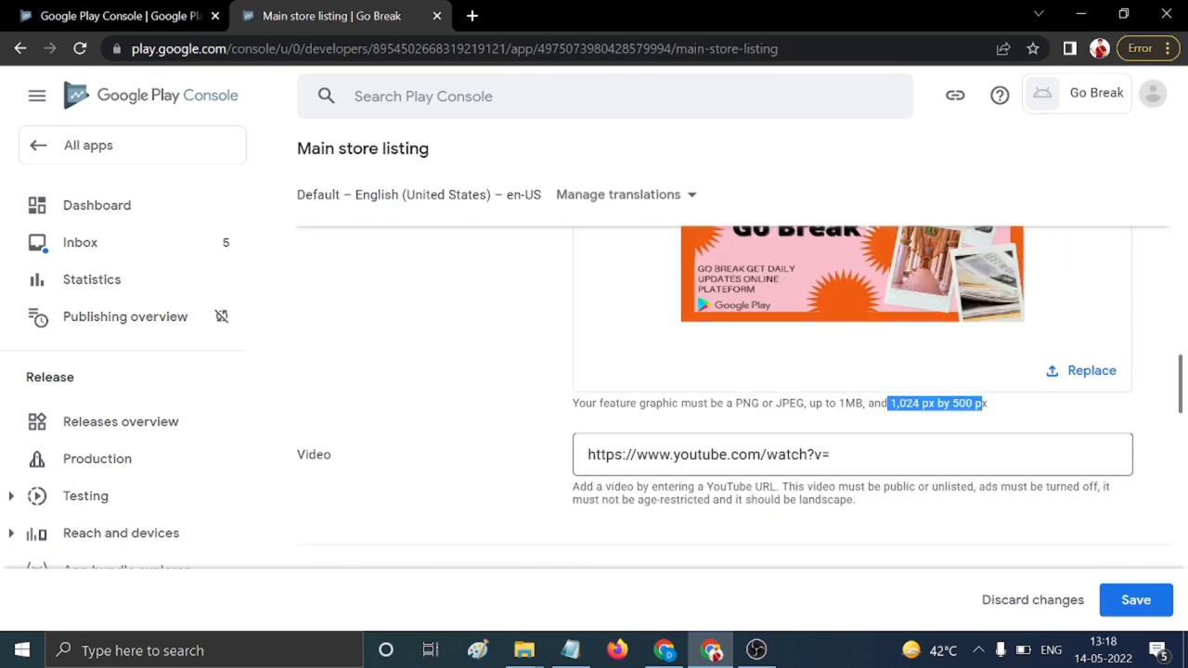
{"action": "scroll", "coordinate": [897, 474], "scroll_direction": "up", "scroll_amount": 1}
{"action": "scroll", "coordinate": [897, 474], "scroll_direction": "up", "scroll_amount": 6}
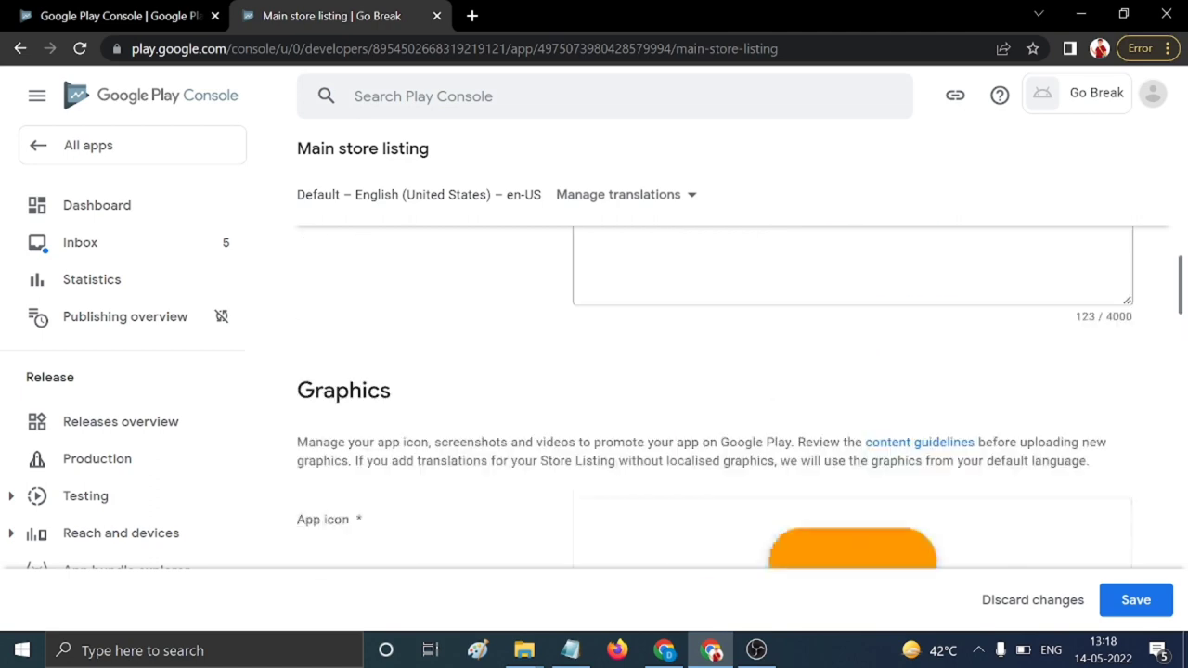
{"action": "scroll", "coordinate": [898, 473], "scroll_direction": "down", "scroll_amount": 9}
{"action": "scroll", "coordinate": [897, 474], "scroll_direction": "up", "scroll_amount": 2}
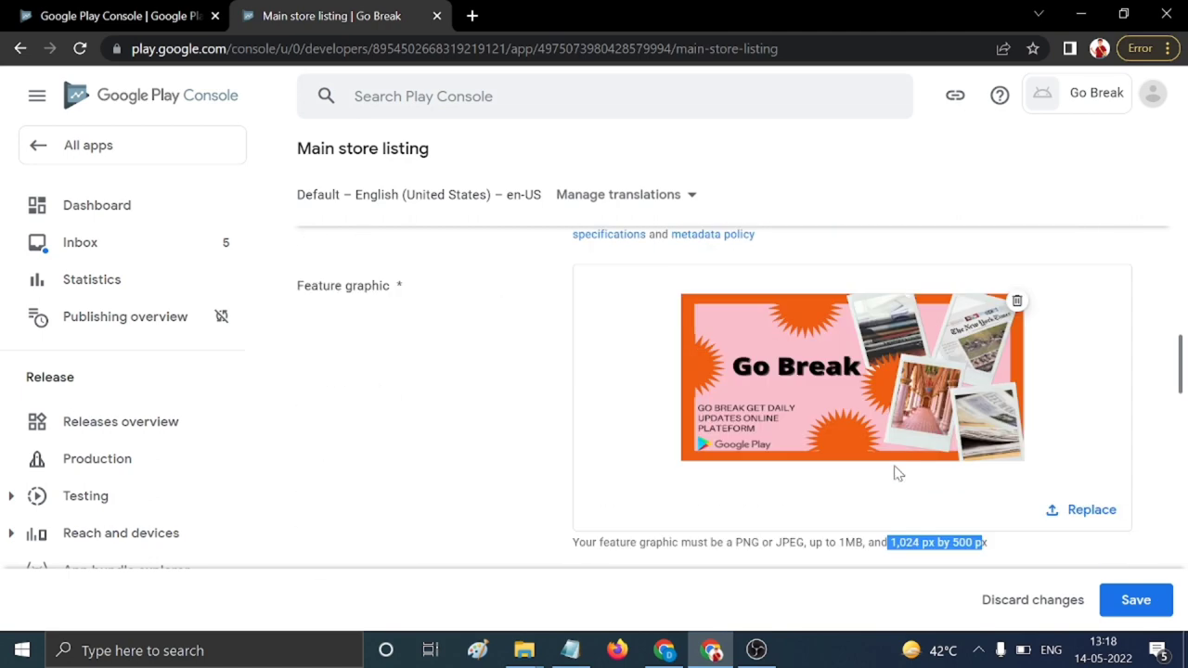
{"action": "scroll", "coordinate": [898, 473], "scroll_direction": "down", "scroll_amount": 8}
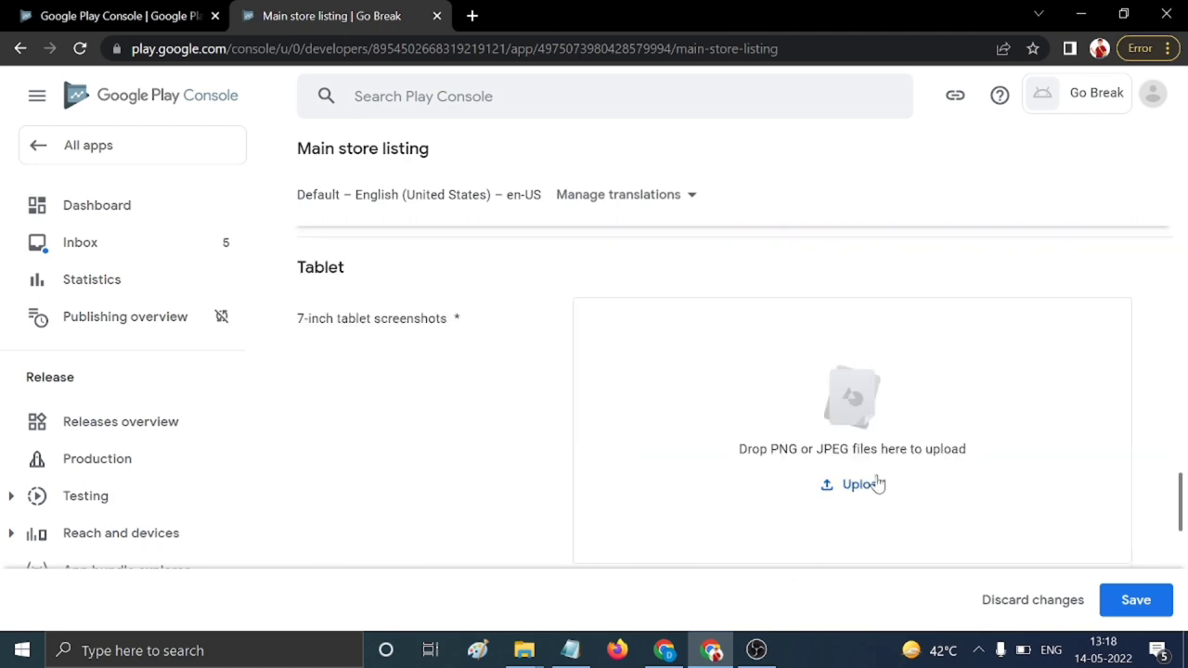
{"action": "left_click", "coordinate": [849, 487]}
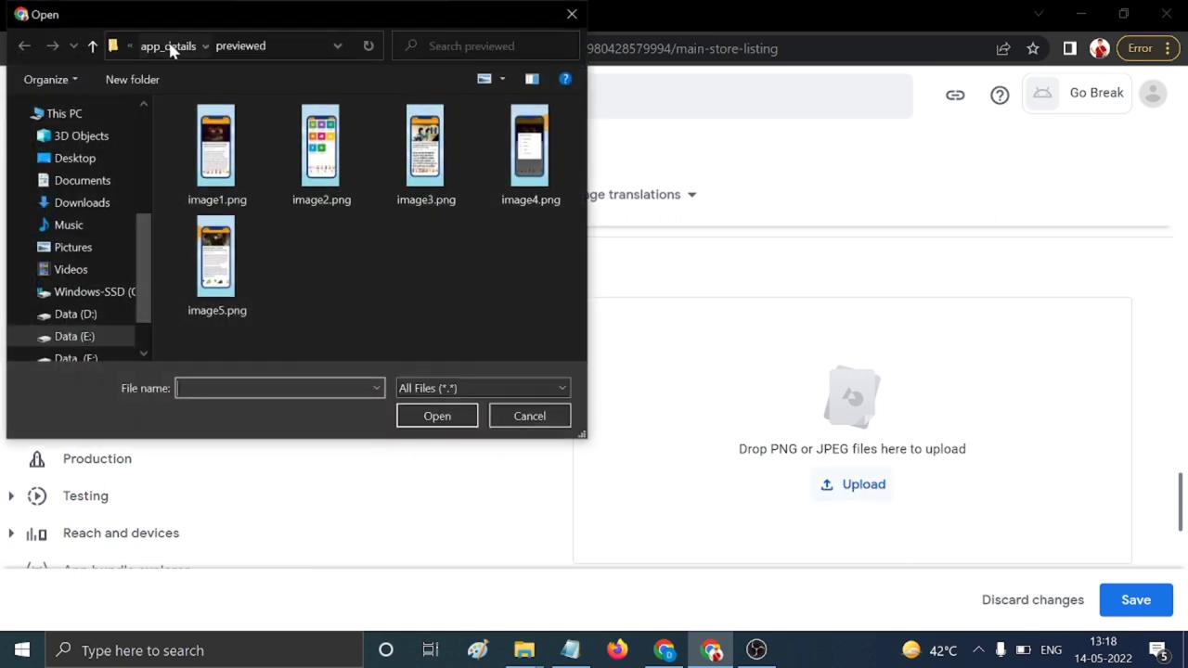
{"action": "left_click", "coordinate": [167, 45]}
{"action": "left_click", "coordinate": [530, 157]}
{"action": "left_click", "coordinate": [449, 417]}
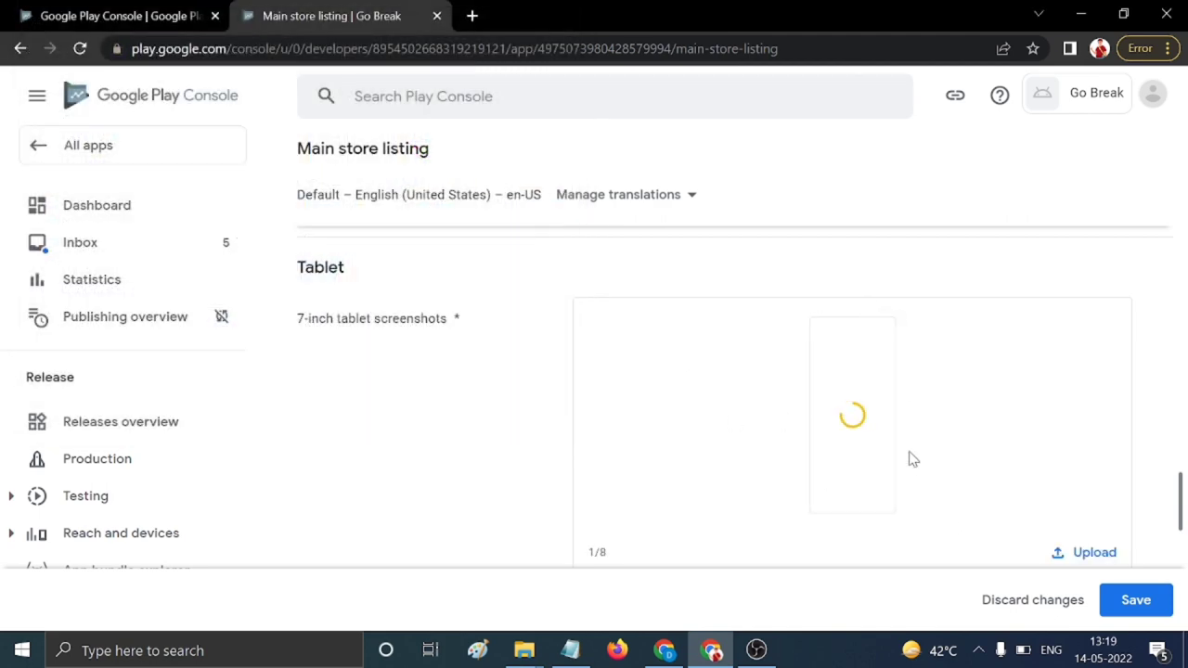
- Save the store listing changes
{"action": "scroll", "coordinate": [1025, 452], "scroll_direction": "up", "scroll_amount": 3}
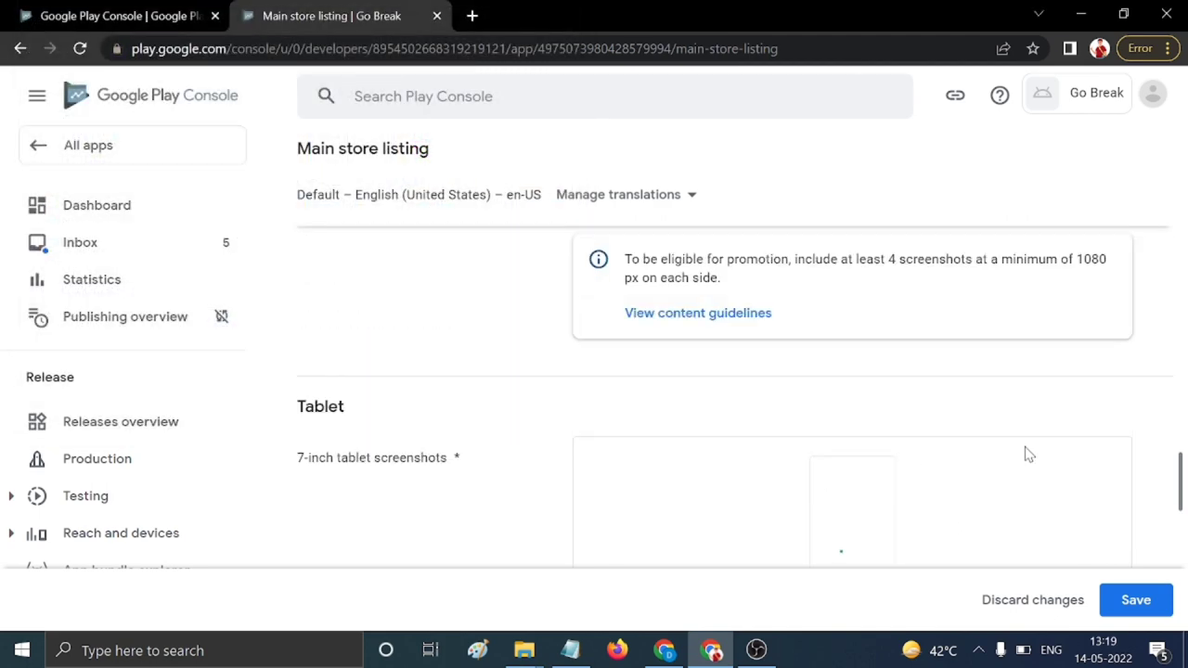
{"action": "scroll", "coordinate": [1025, 452], "scroll_direction": "up", "scroll_amount": 3}
{"action": "scroll", "coordinate": [1024, 443], "scroll_direction": "up", "scroll_amount": 3}
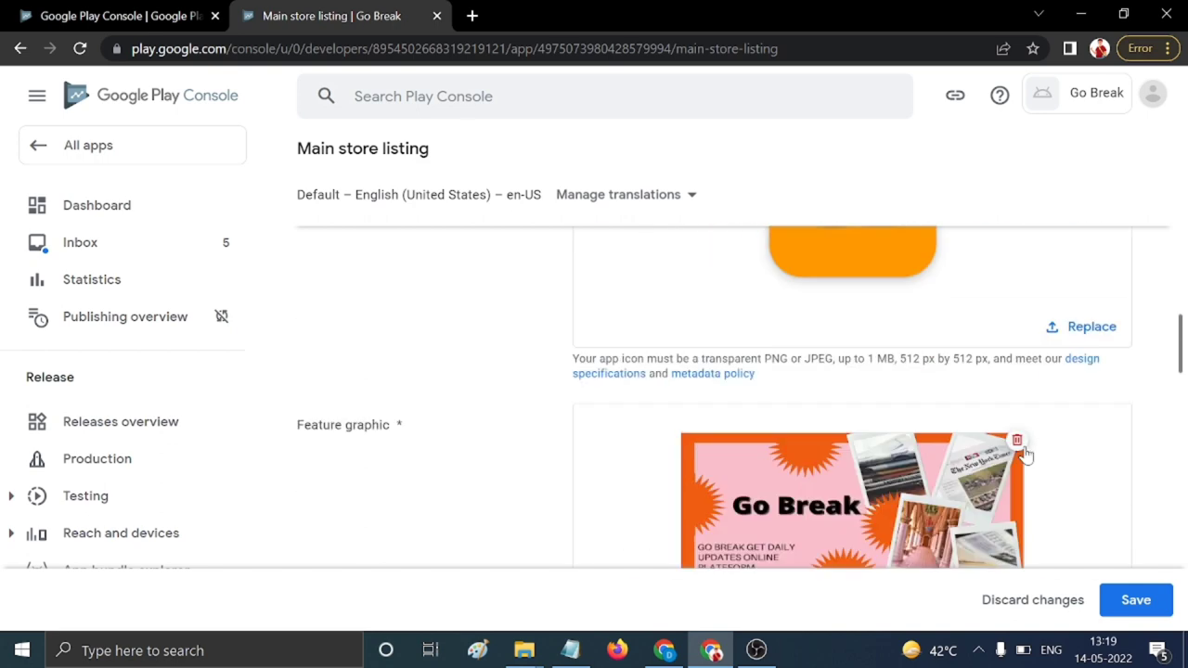
{"action": "scroll", "coordinate": [1026, 453], "scroll_direction": "up", "scroll_amount": 10}
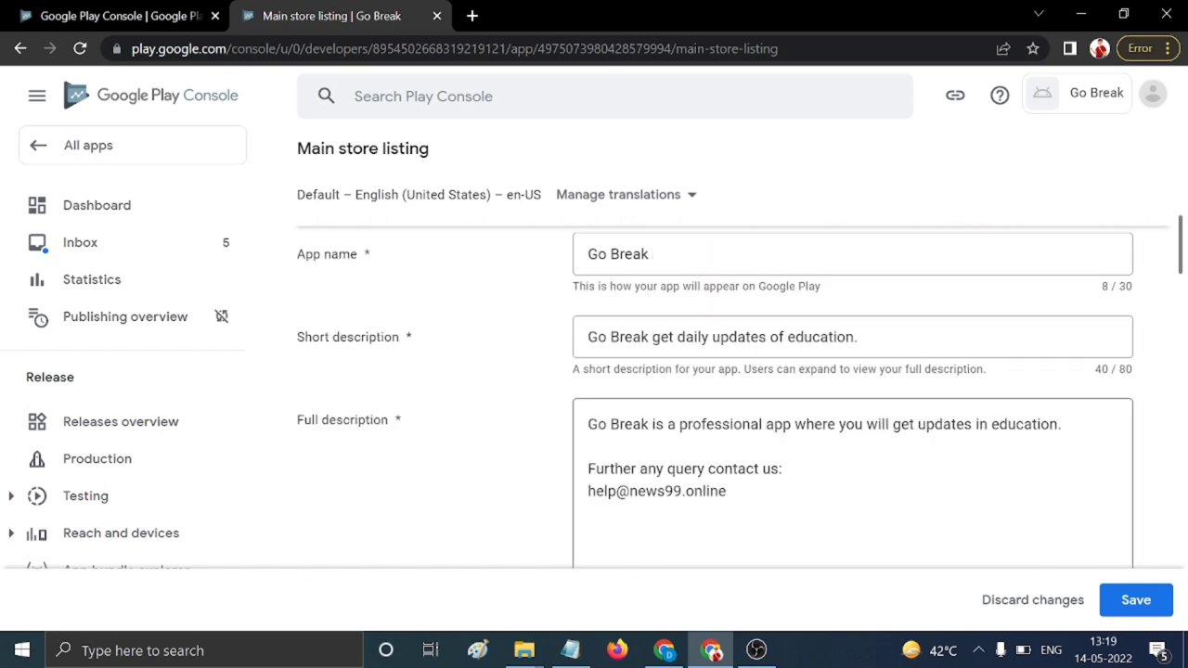
{"action": "scroll", "coordinate": [1028, 455], "scroll_direction": "up", "scroll_amount": 3}
{"action": "scroll", "coordinate": [1028, 454], "scroll_direction": "down", "scroll_amount": 15}
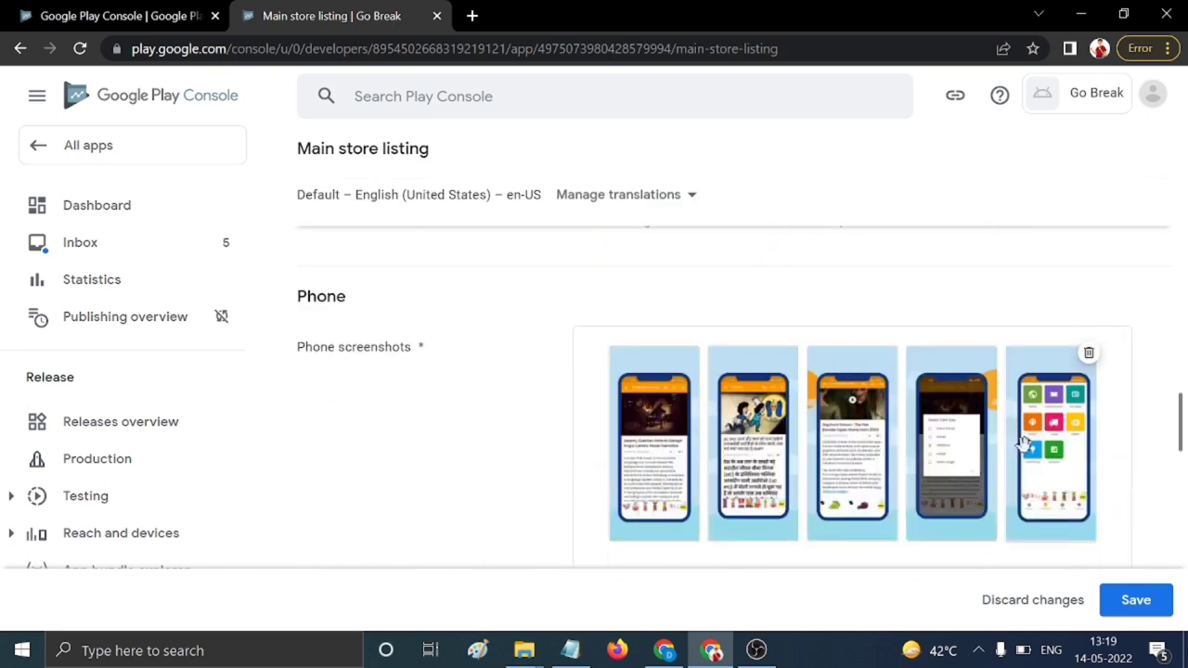
{"action": "scroll", "coordinate": [1028, 455], "scroll_direction": "down", "scroll_amount": 4}
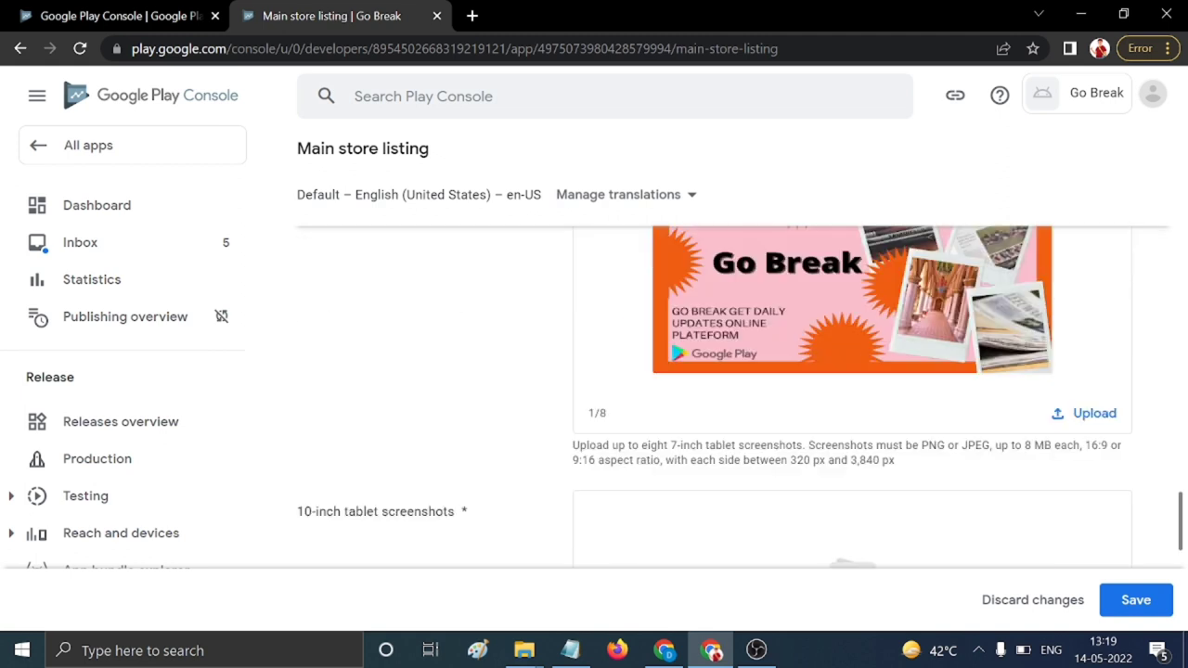
{"action": "left_click", "coordinate": [1134, 600]}
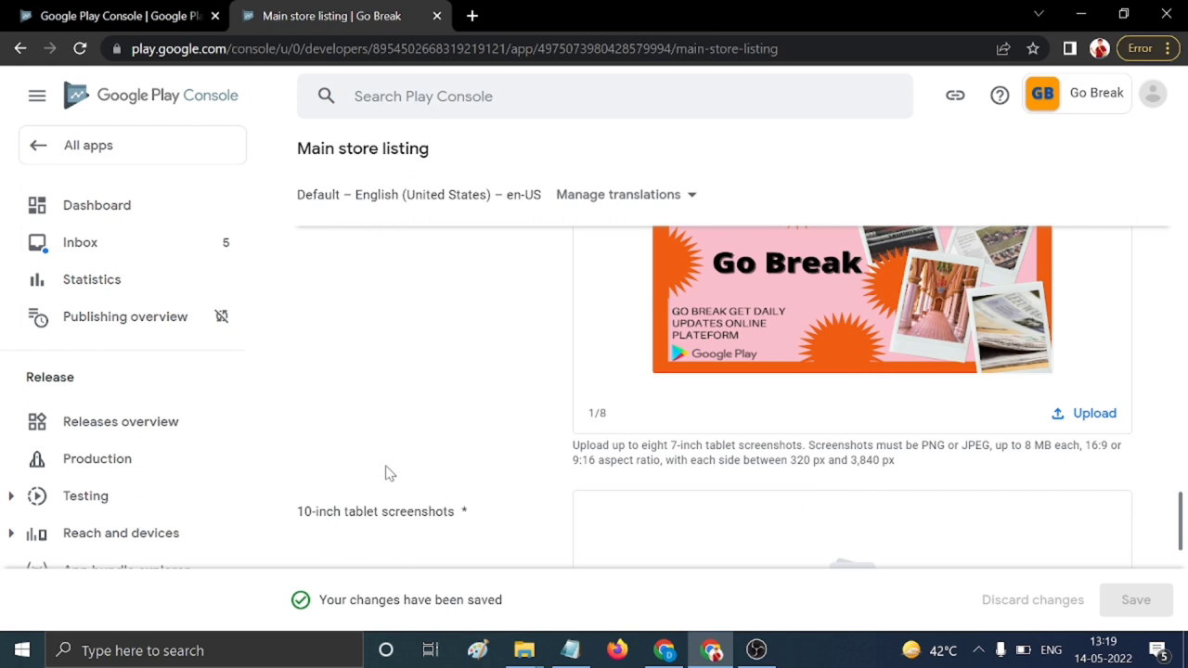
- Add all 176 countries/regions plus Rest of World to Production, then create a new release
{"action": "left_click", "coordinate": [137, 213]}
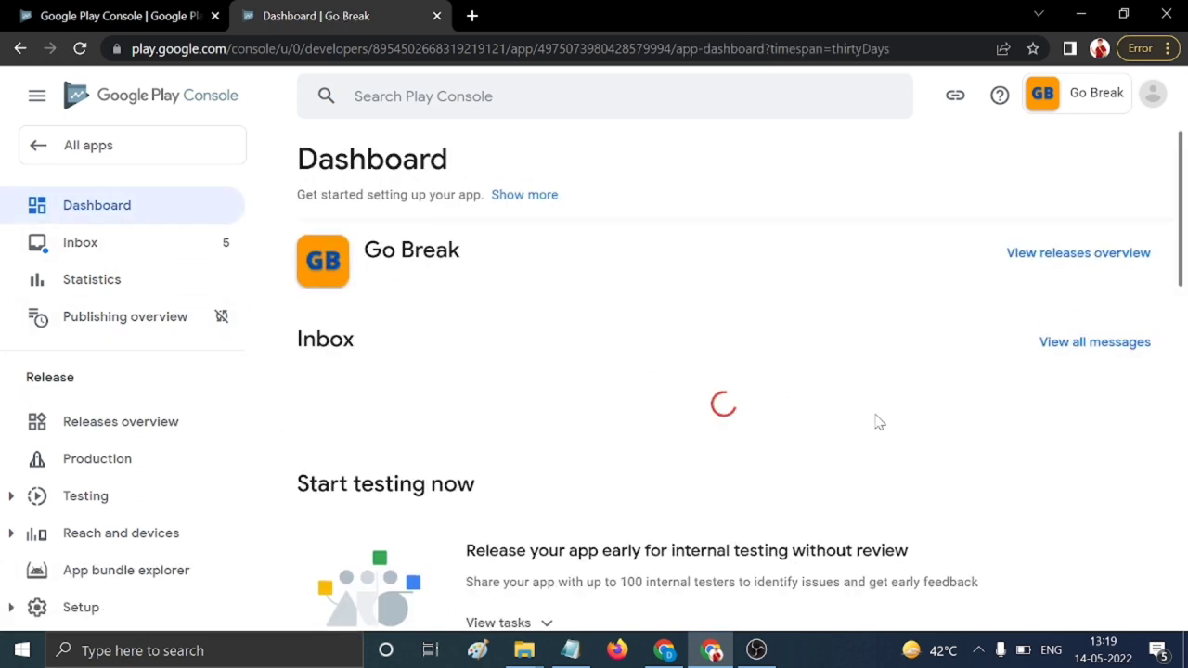
{"action": "scroll", "coordinate": [876, 422], "scroll_direction": "down", "scroll_amount": 5}
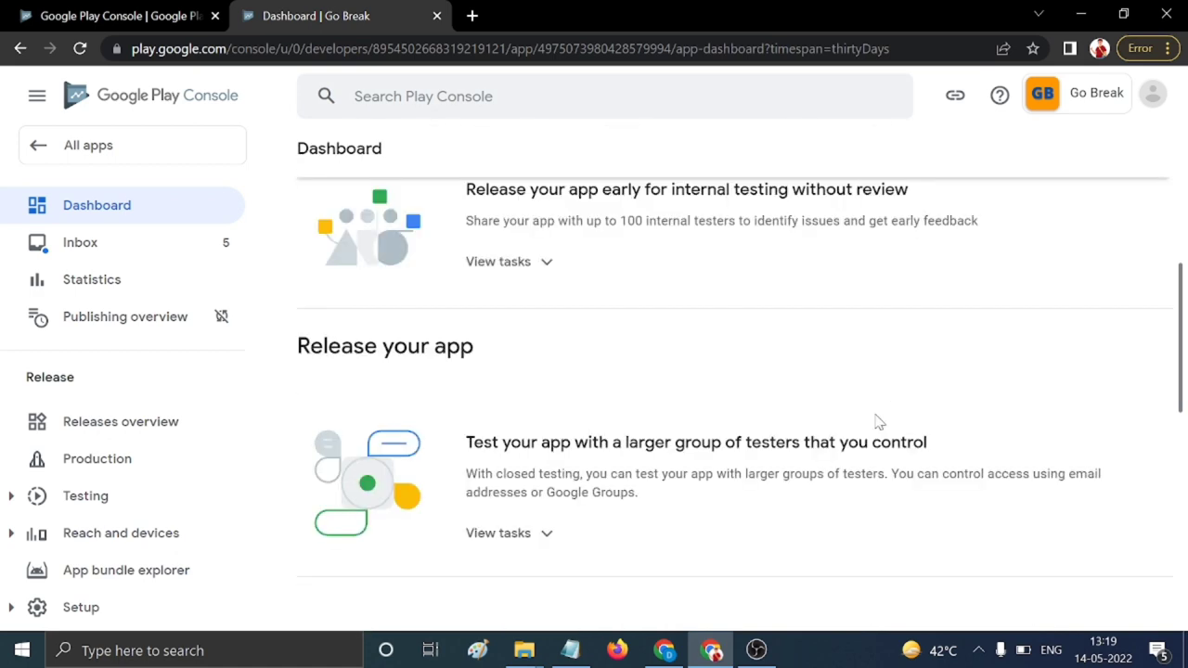
{"action": "scroll", "coordinate": [800, 427], "scroll_direction": "down", "scroll_amount": 6}
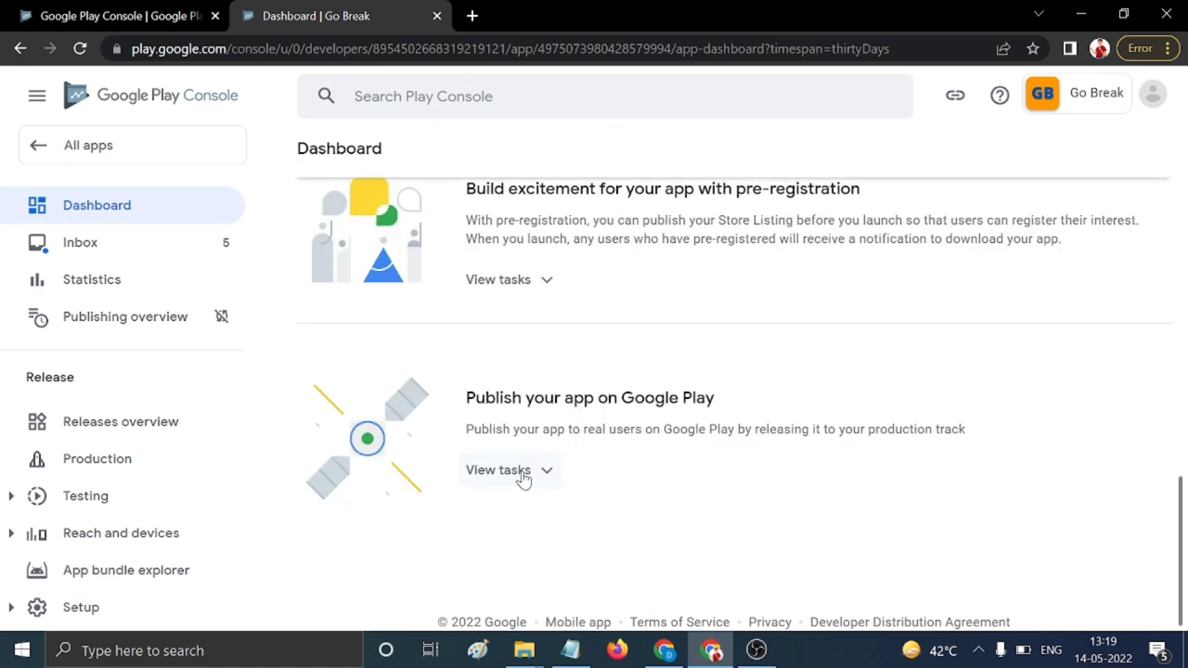
{"action": "left_click", "coordinate": [522, 477]}
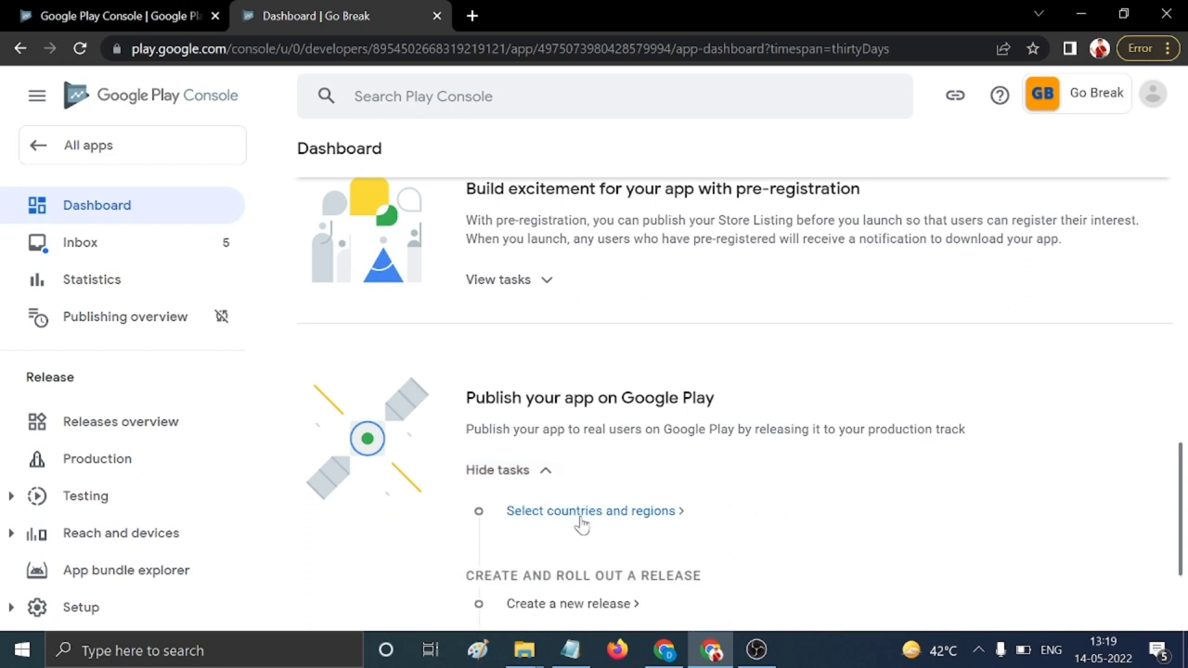
{"action": "left_click", "coordinate": [581, 512]}
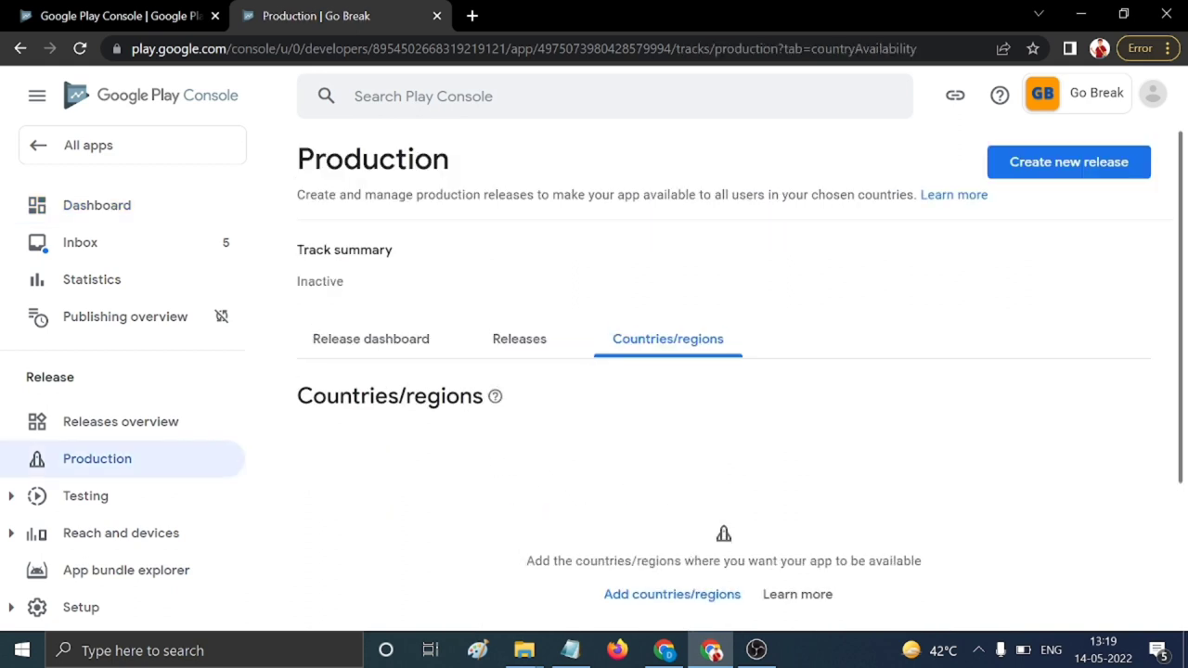
{"action": "left_click", "coordinate": [649, 594]}
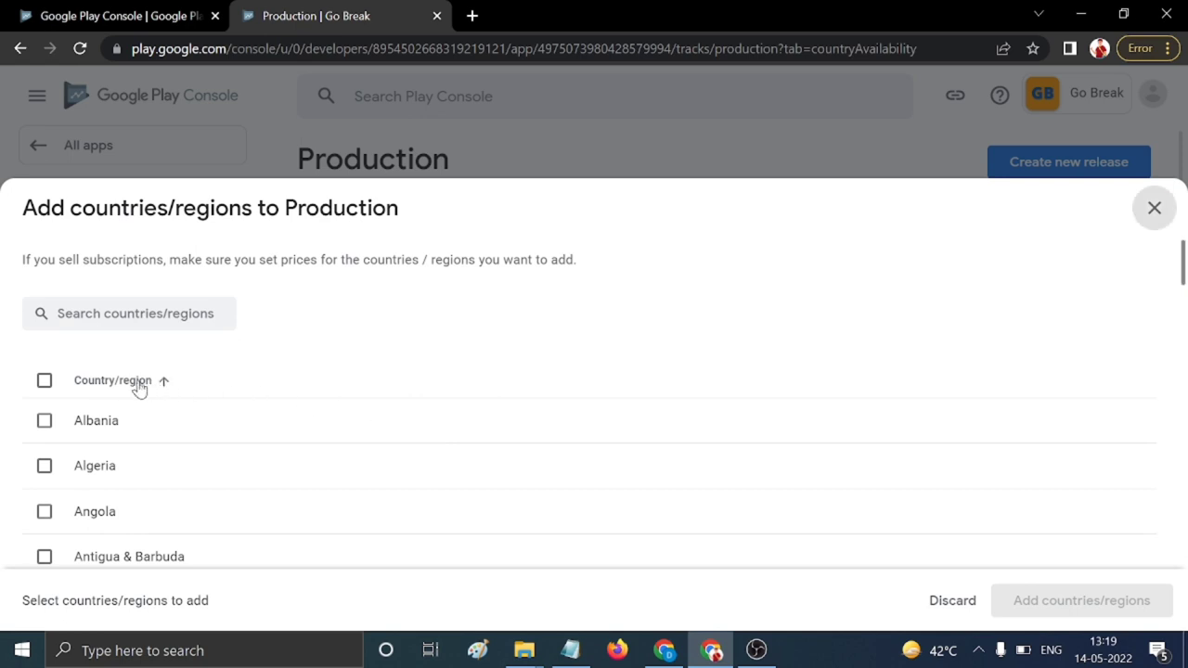
{"action": "left_click", "coordinate": [45, 381]}
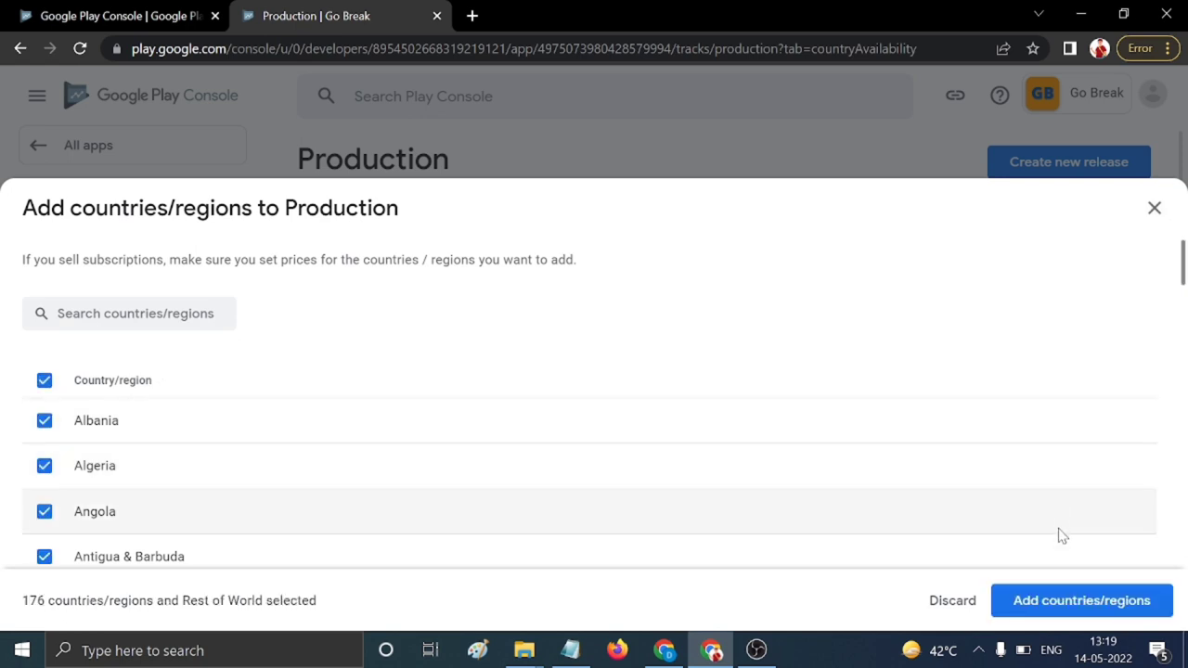
{"action": "left_click", "coordinate": [1041, 604]}
{"action": "left_click", "coordinate": [732, 395]}
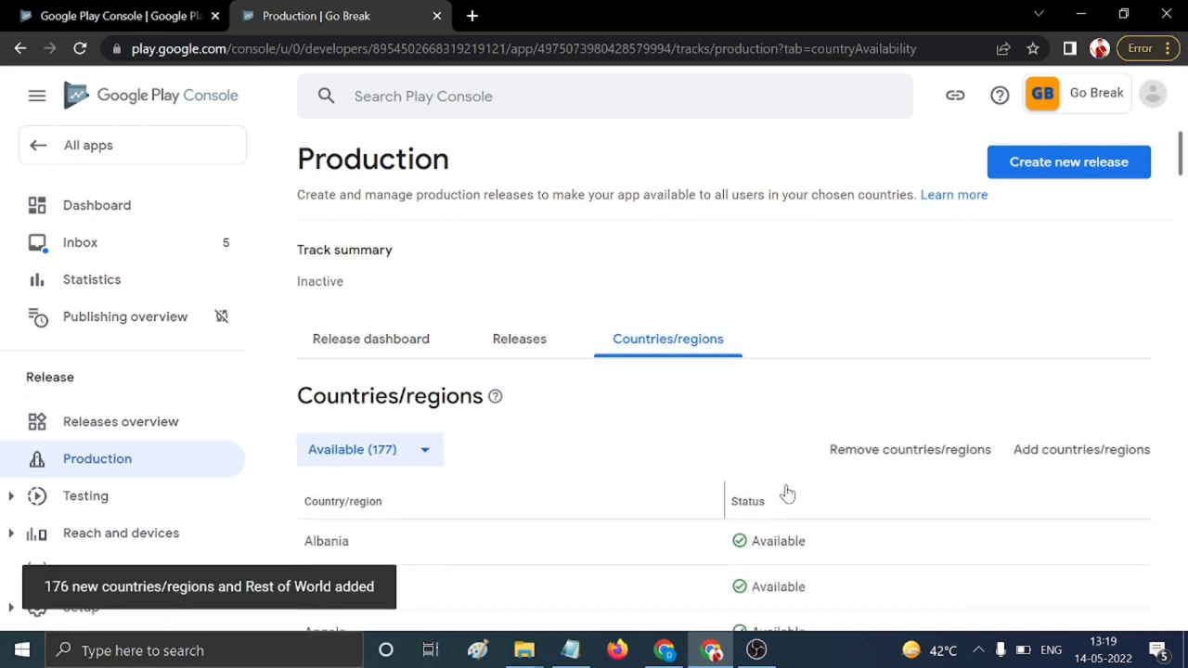
{"action": "left_click", "coordinate": [1046, 163]}
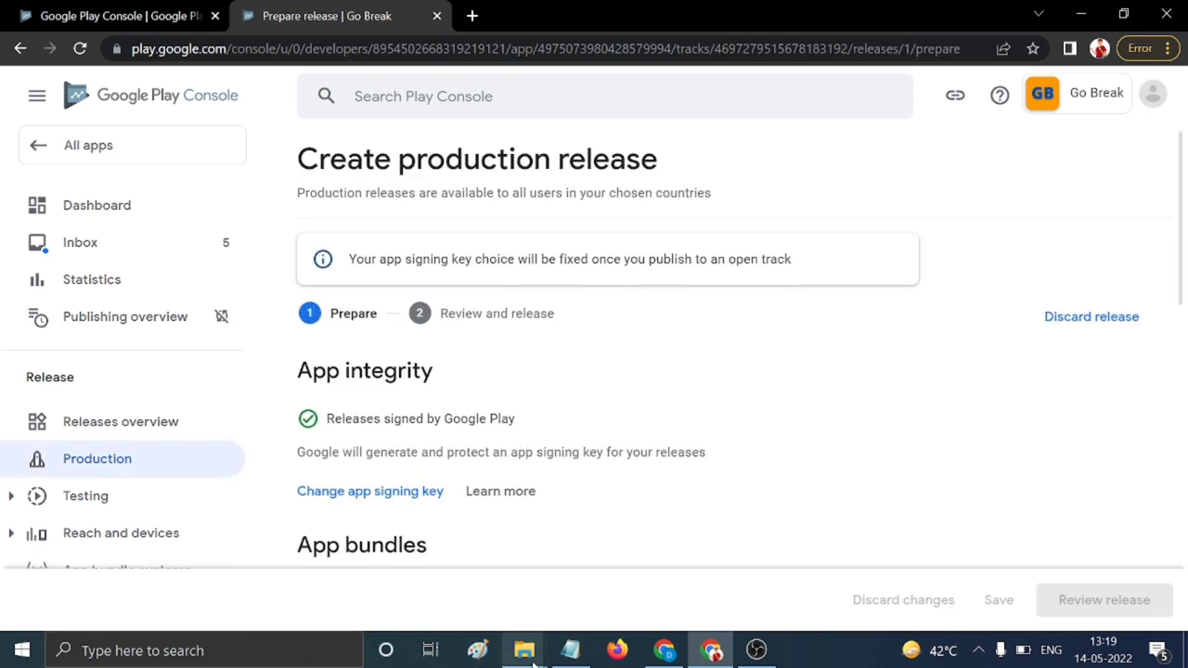
- Copy the apk for play store folder path and upload app-release.aab under App bundles
{"action": "mouse_move", "coordinate": [523, 654]}
{"action": "left_click", "coordinate": [491, 585]}
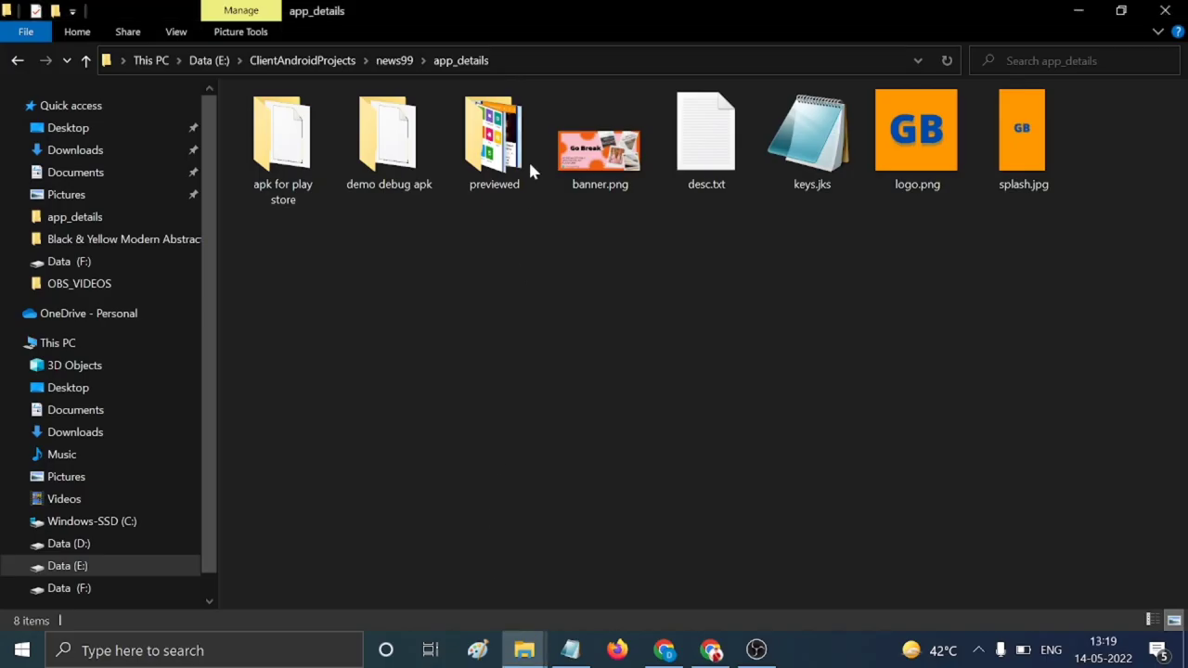
{"action": "double_click", "coordinate": [283, 139]}
{"action": "left_click", "coordinate": [627, 59]}
{"action": "key", "text": "ctrl+c"}
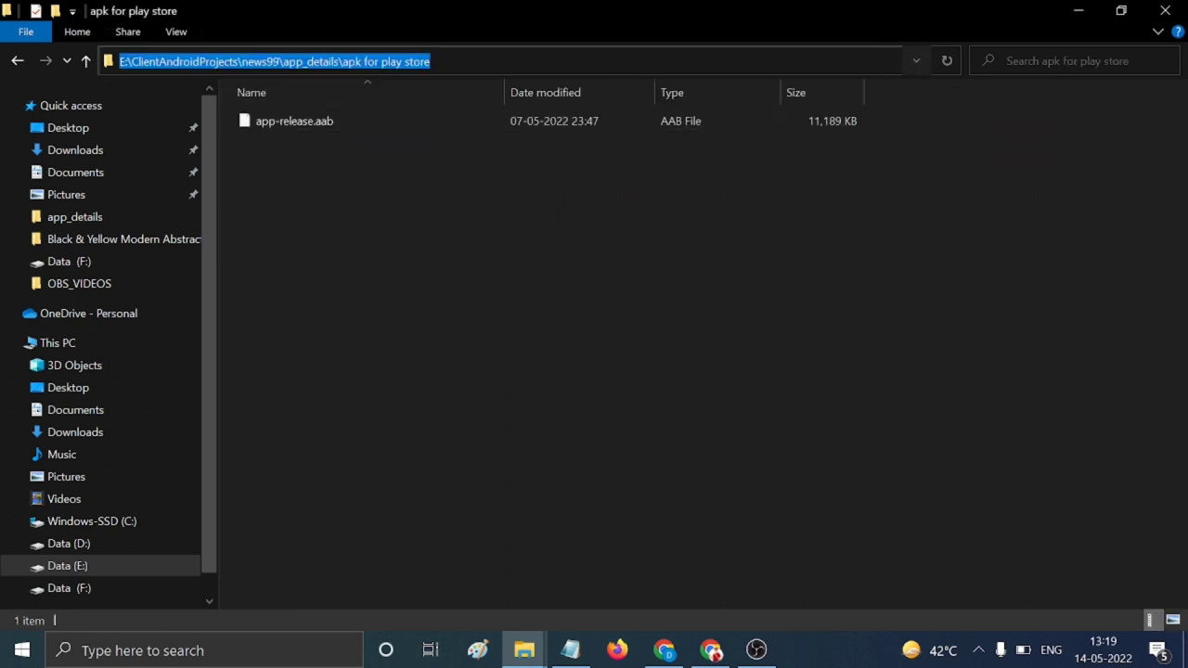
{"action": "left_click", "coordinate": [711, 649]}
{"action": "scroll", "coordinate": [759, 351], "scroll_direction": "down", "scroll_amount": 5}
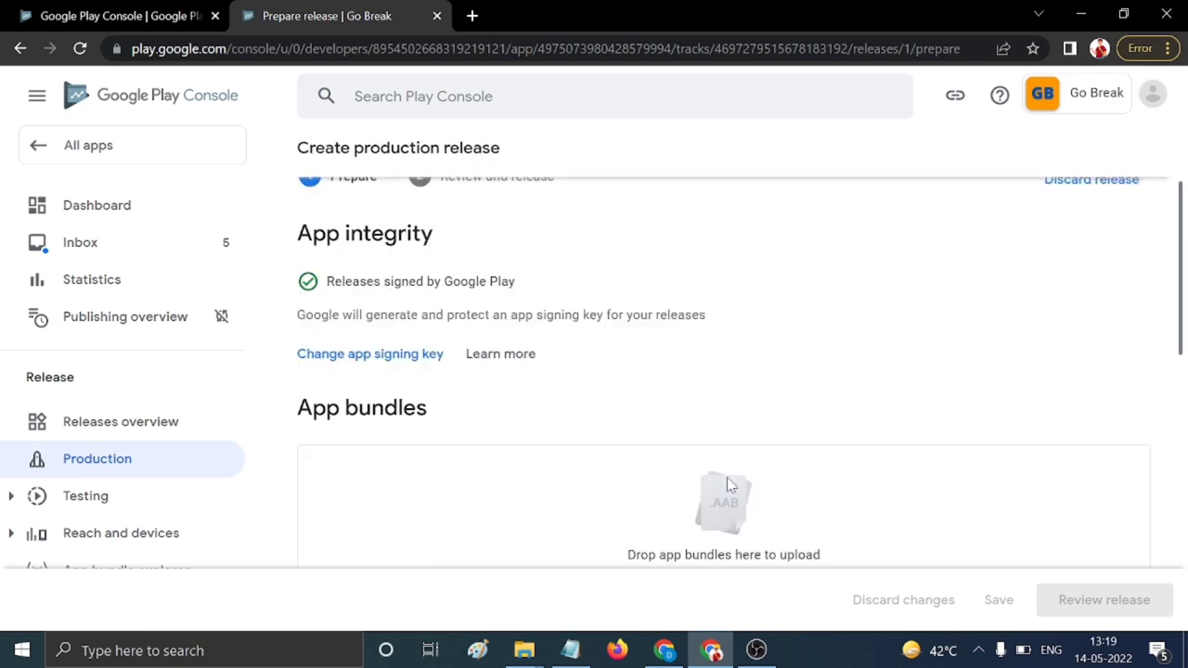
{"action": "left_click", "coordinate": [660, 313]}
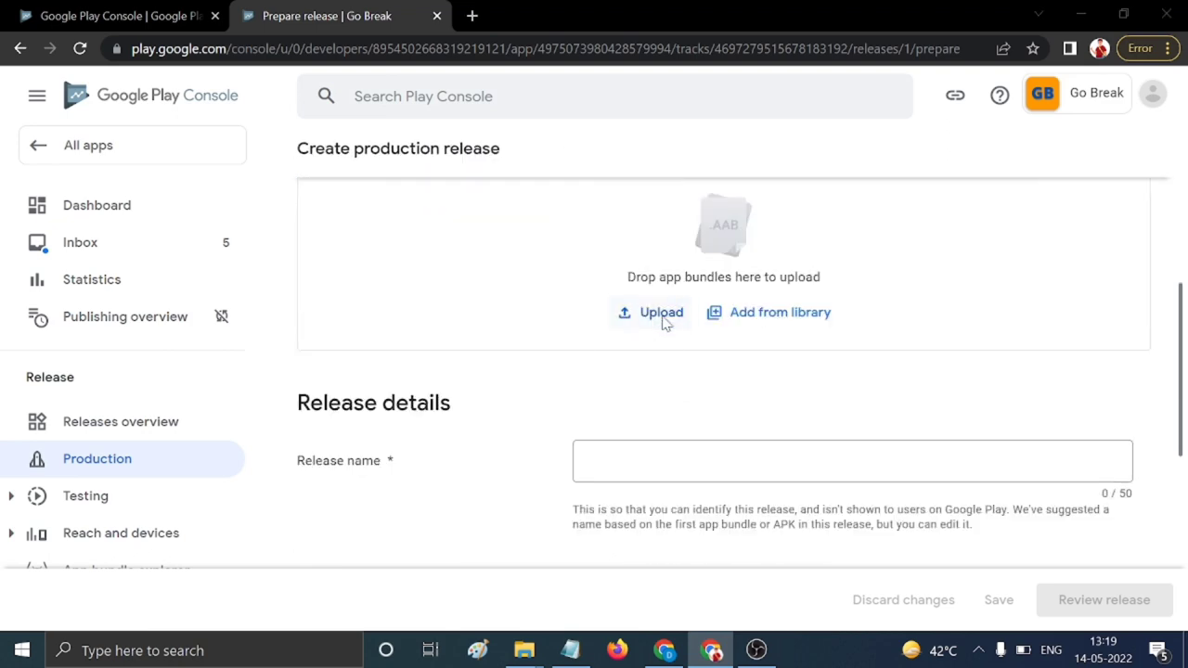
{"action": "left_click", "coordinate": [306, 45]}
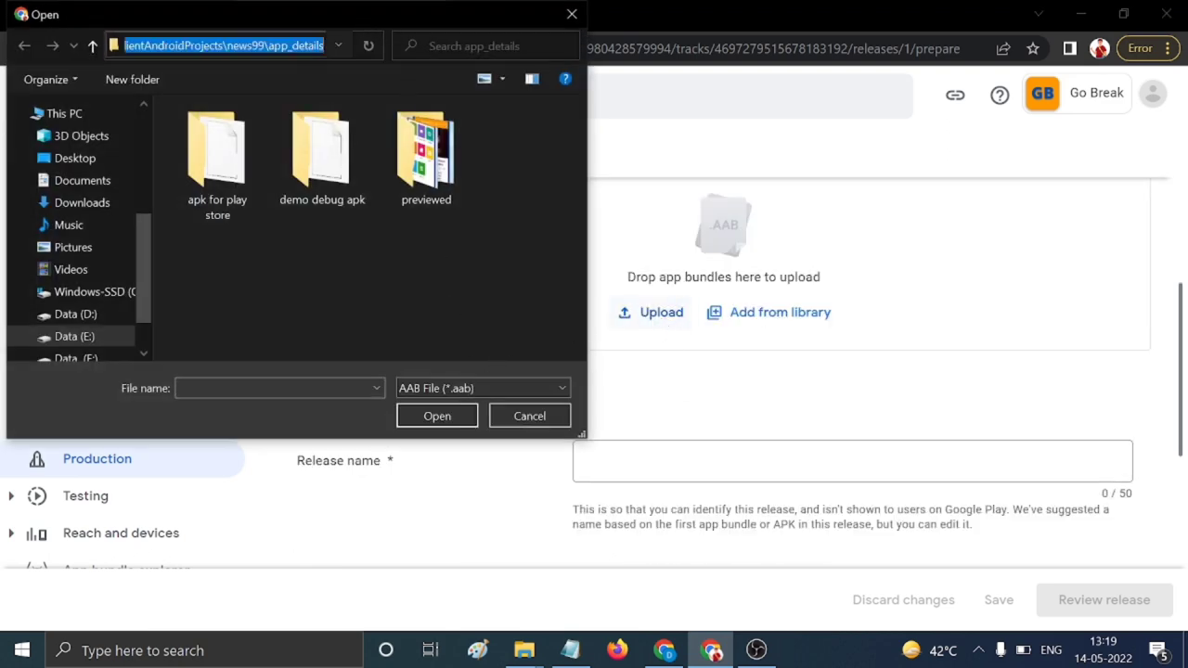
{"action": "key", "text": "ctrl+v"}
{"action": "key", "text": "Return"}
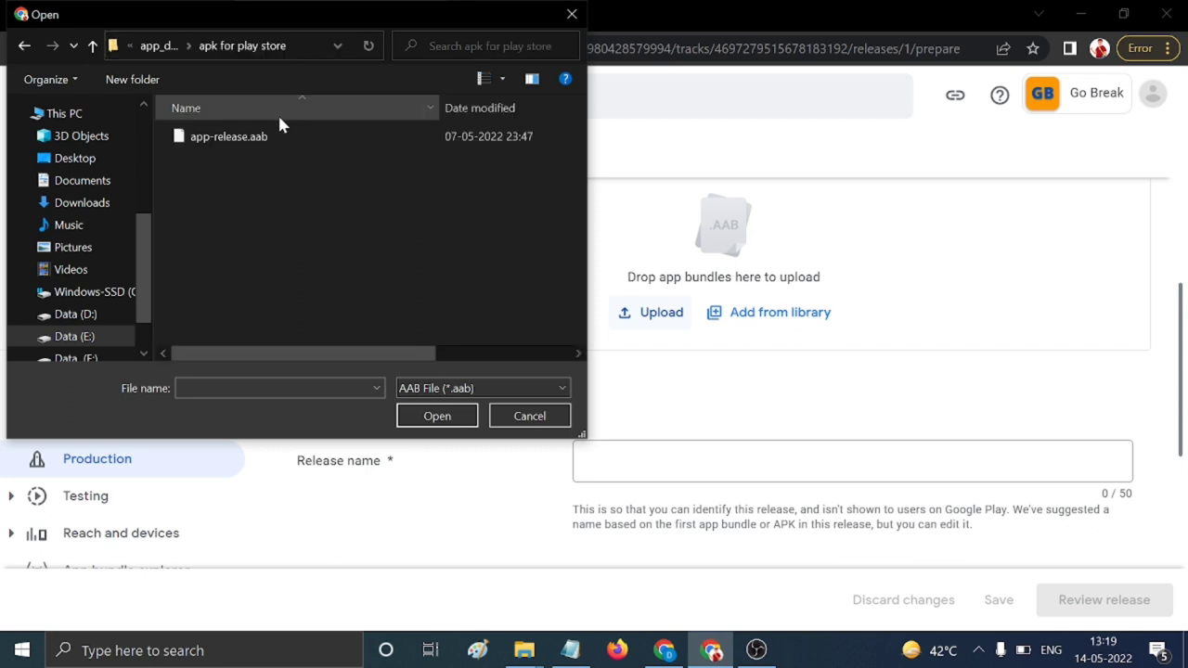
{"action": "left_click", "coordinate": [275, 138]}
{"action": "left_click", "coordinate": [433, 414]}
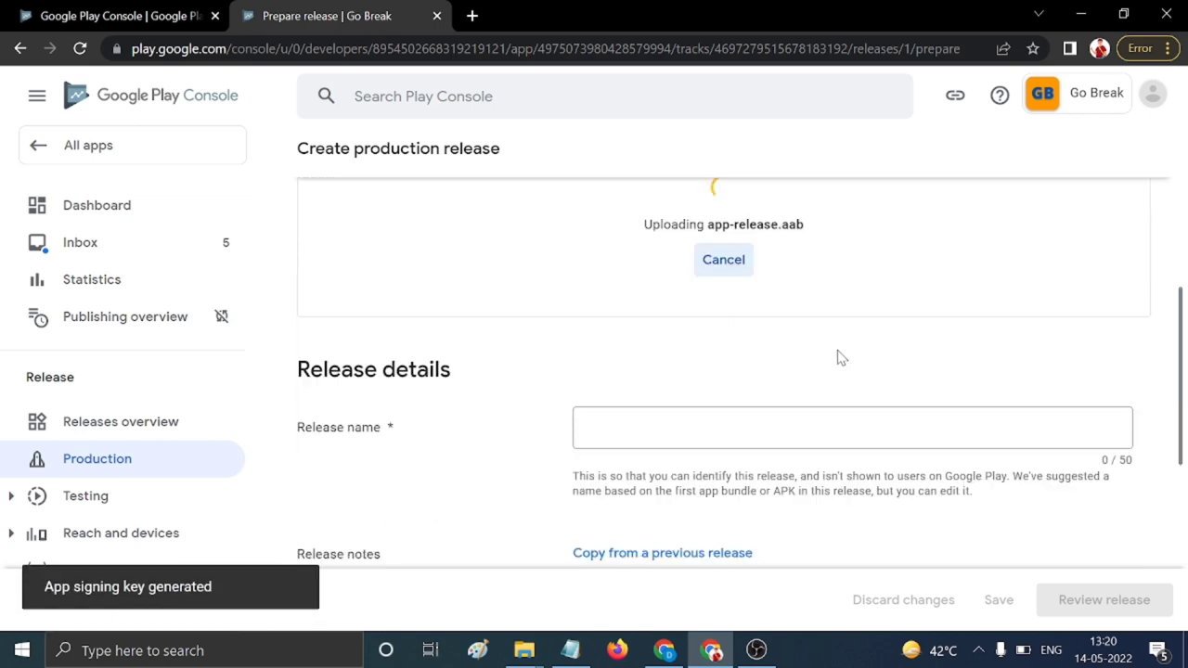
- Paste the short description over the release notes placeholder and trim it to 'Go Break get daily updates.'
{"action": "scroll", "coordinate": [838, 355], "scroll_direction": "down", "scroll_amount": 2}
{"action": "scroll", "coordinate": [733, 372], "scroll_direction": "down", "scroll_amount": 2}
{"action": "left_click", "coordinate": [681, 362]}
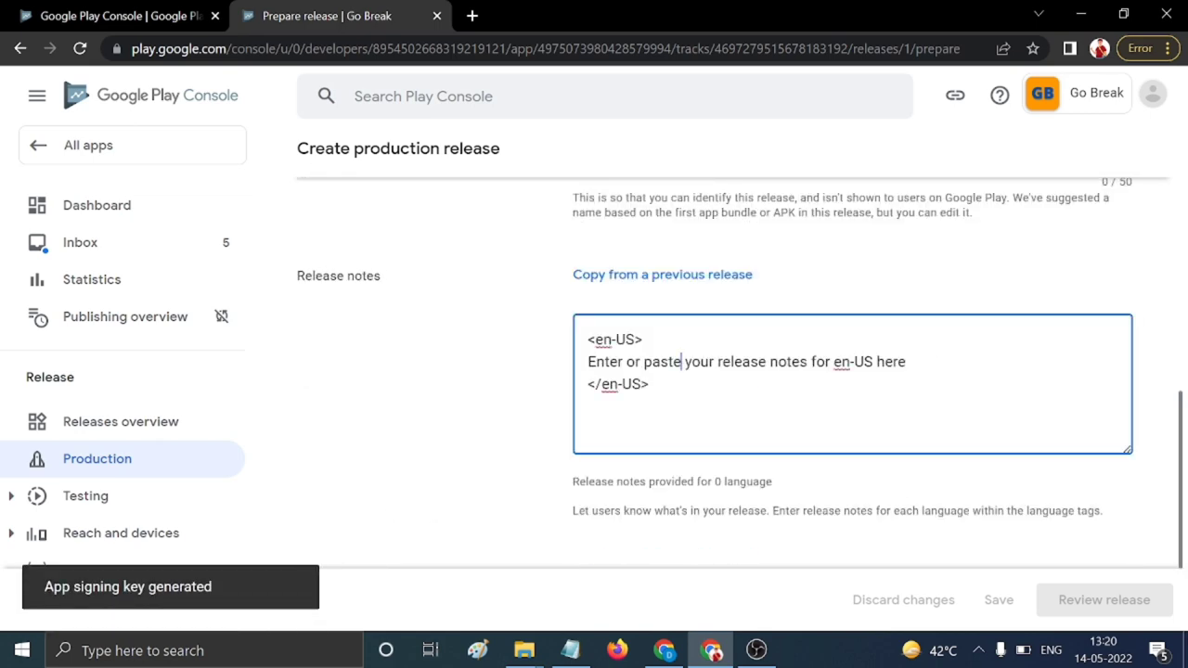
{"action": "left_click", "coordinate": [569, 650]}
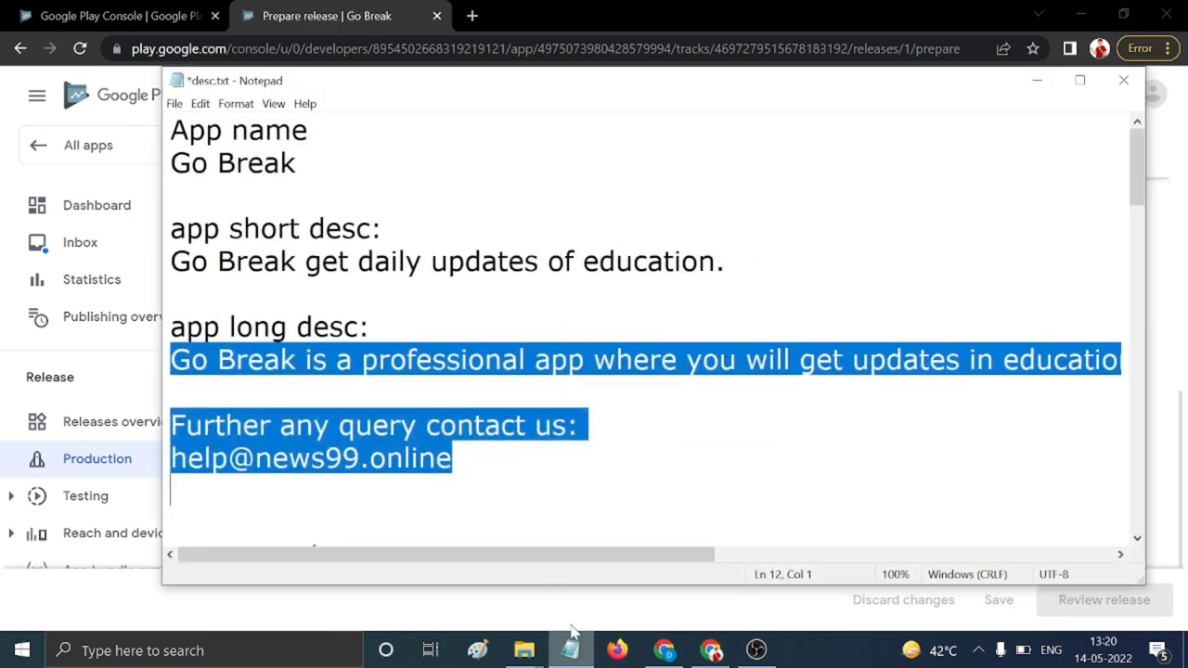
{"action": "left_click_drag", "start_coordinate": [171, 261], "coordinate": [724, 261]}
{"action": "key", "text": "ctrl+c"}
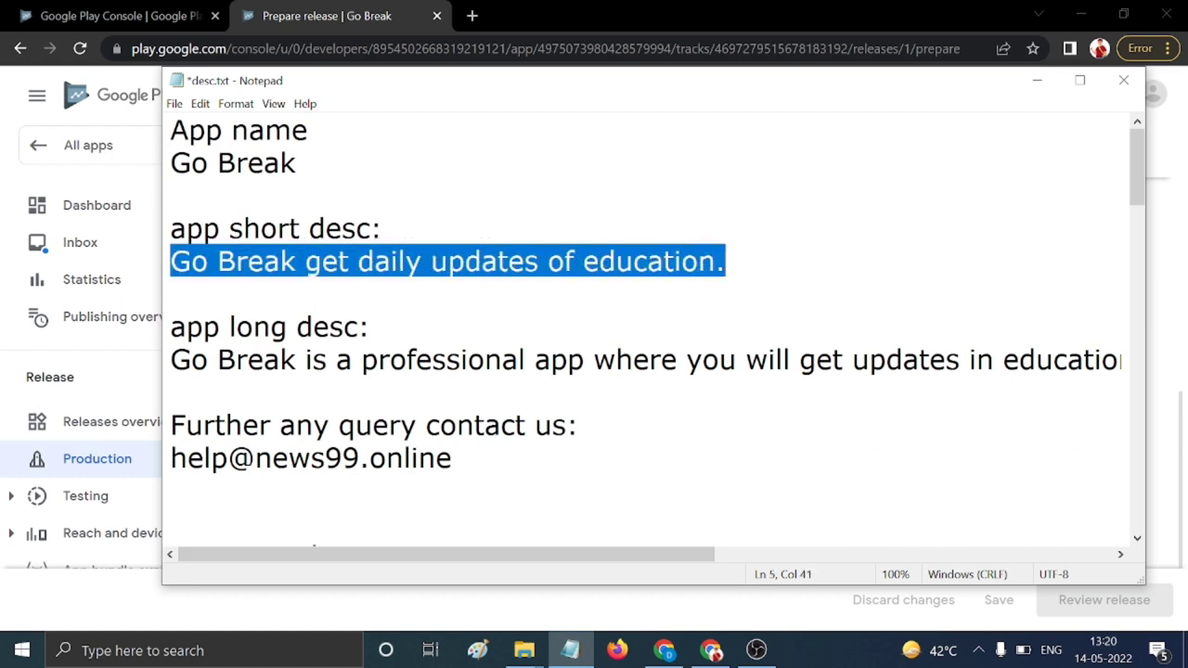
{"action": "left_click", "coordinate": [1036, 81]}
{"action": "left_click_drag", "start_coordinate": [588, 362], "coordinate": [906, 362]}
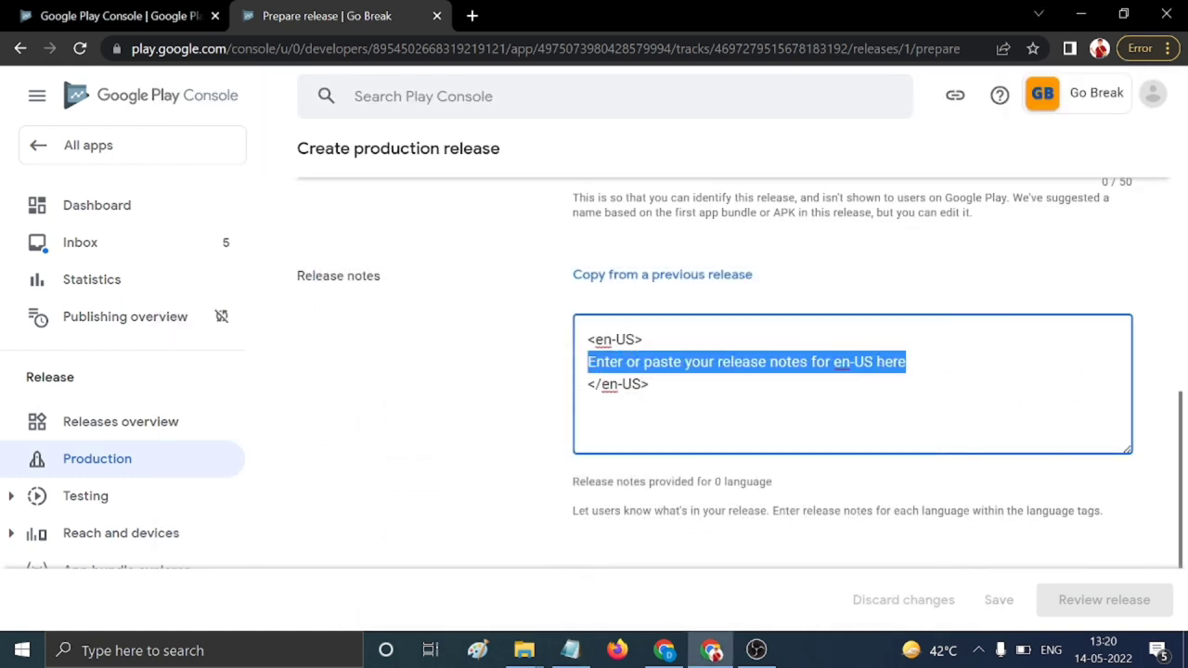
{"action": "key", "text": "ctrl+v"}
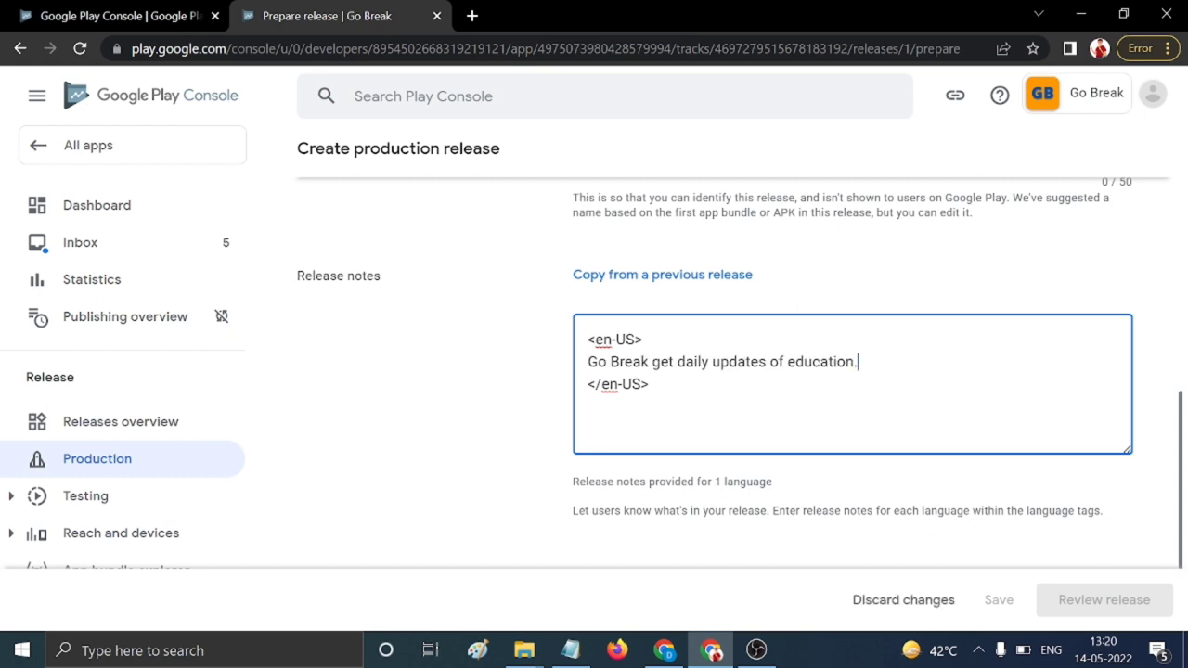
{"action": "left_click_drag", "start_coordinate": [766, 362], "coordinate": [853, 362]}
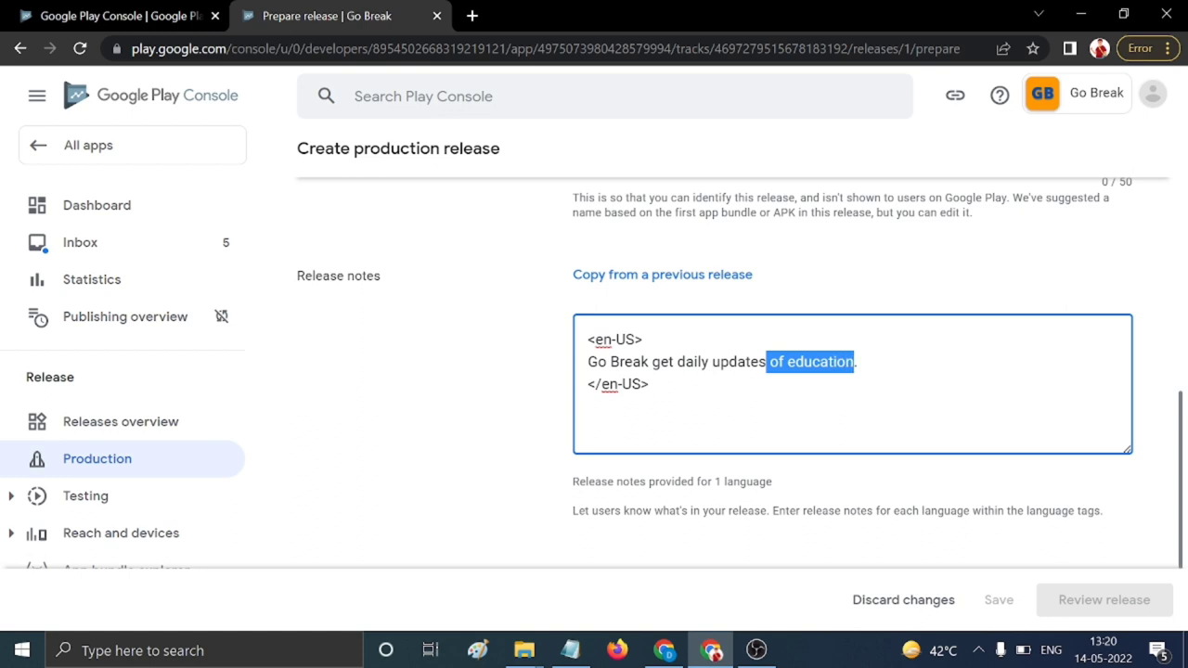
{"action": "key", "text": "BackSpace"}
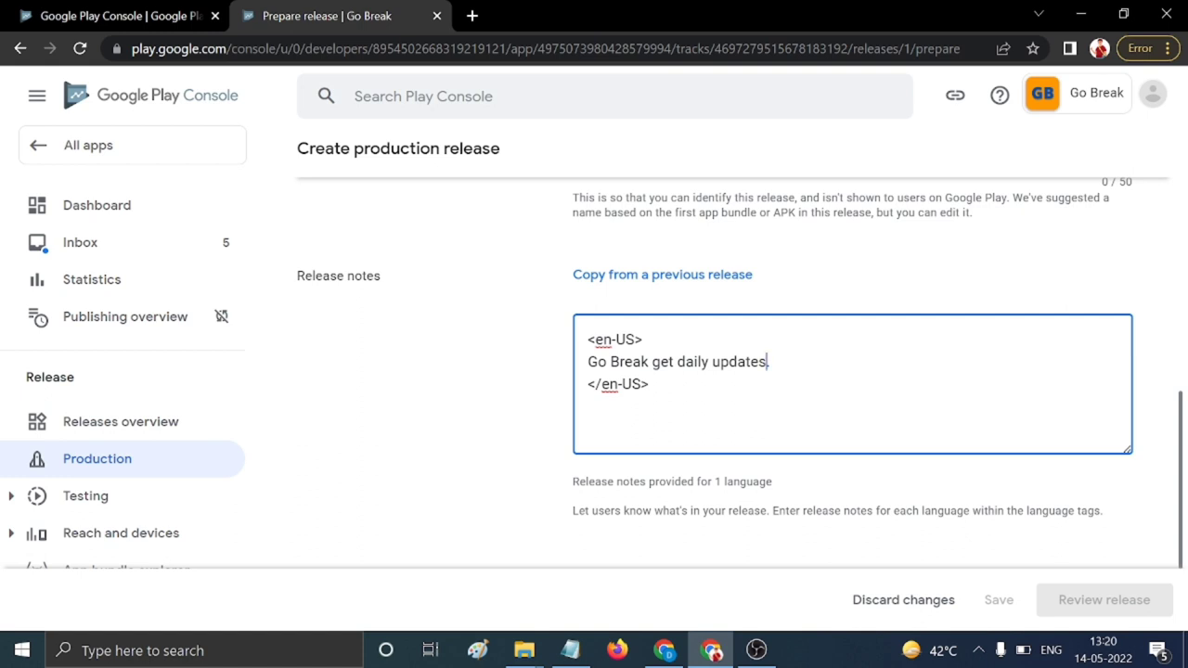
{"action": "scroll", "coordinate": [811, 379], "scroll_direction": "up", "scroll_amount": 5}
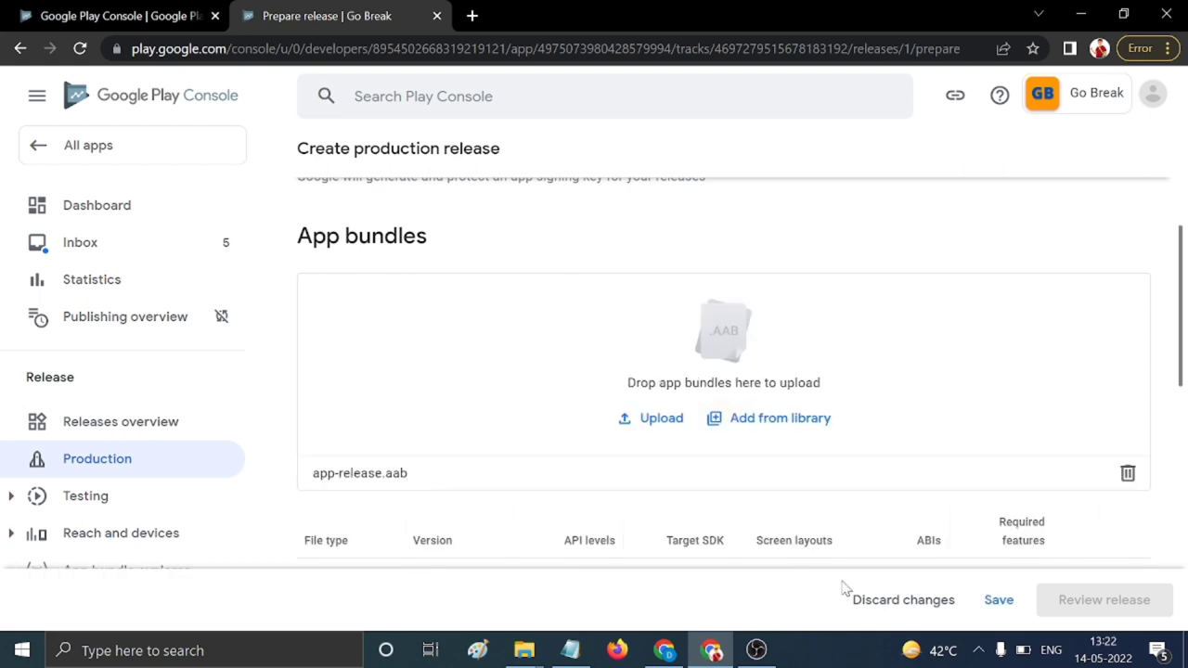
- Save and review the release, then confirm the roll-out to Production
{"action": "left_click", "coordinate": [997, 601]}
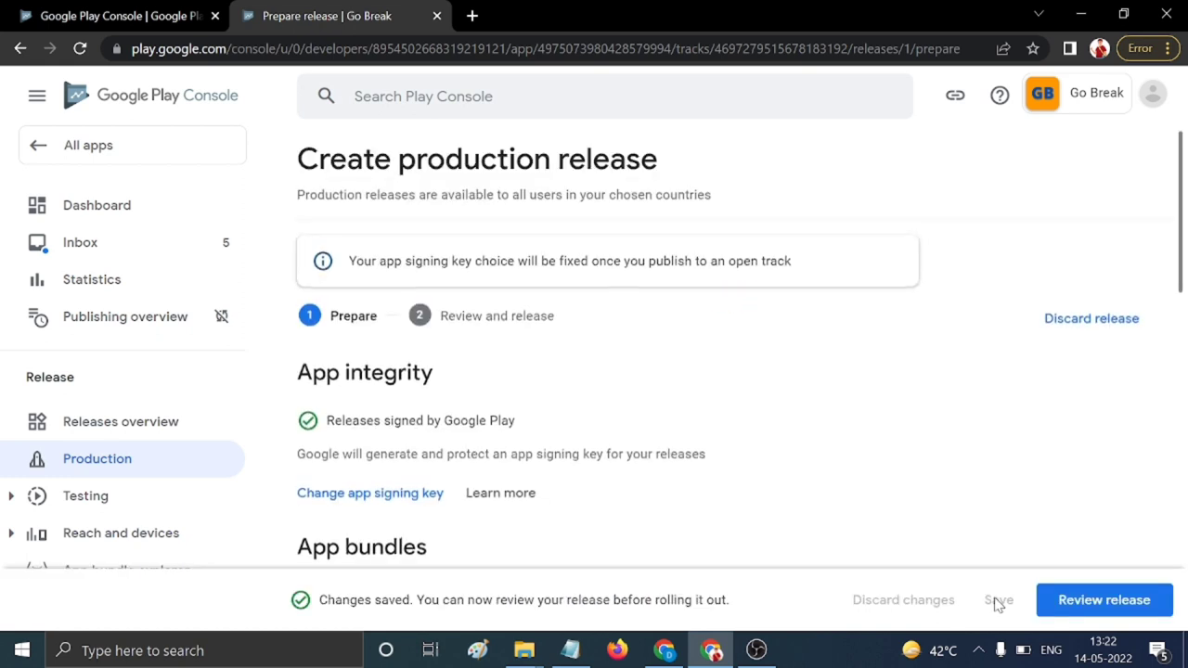
{"action": "left_click", "coordinate": [1087, 601]}
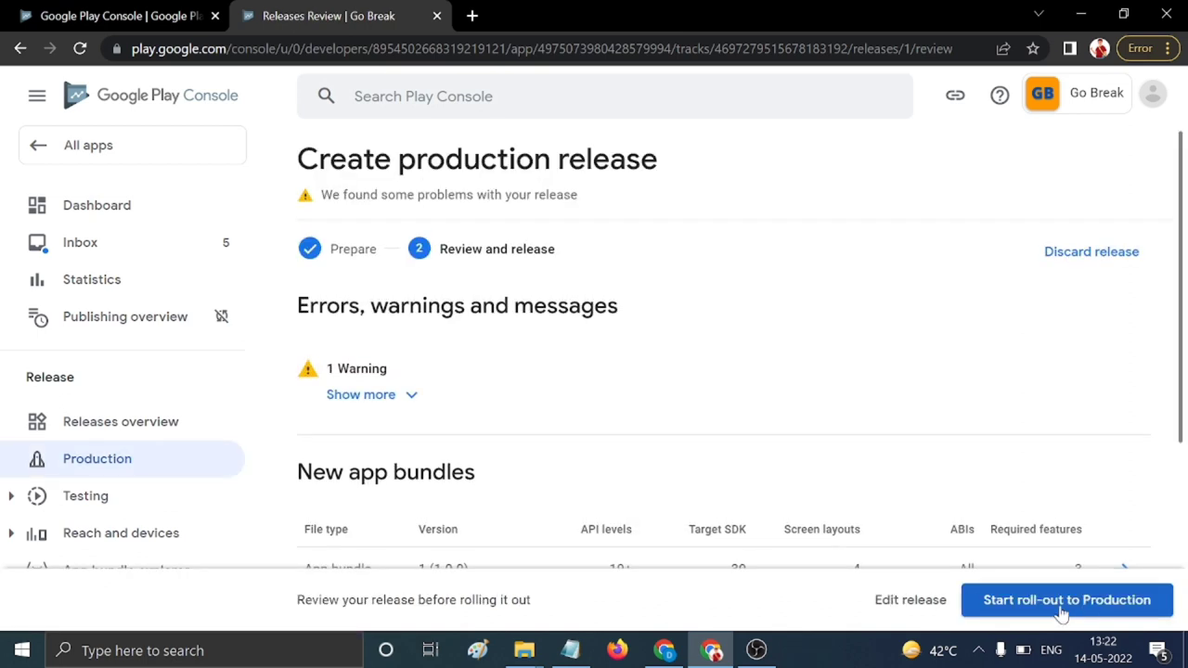
{"action": "left_click", "coordinate": [1032, 611]}
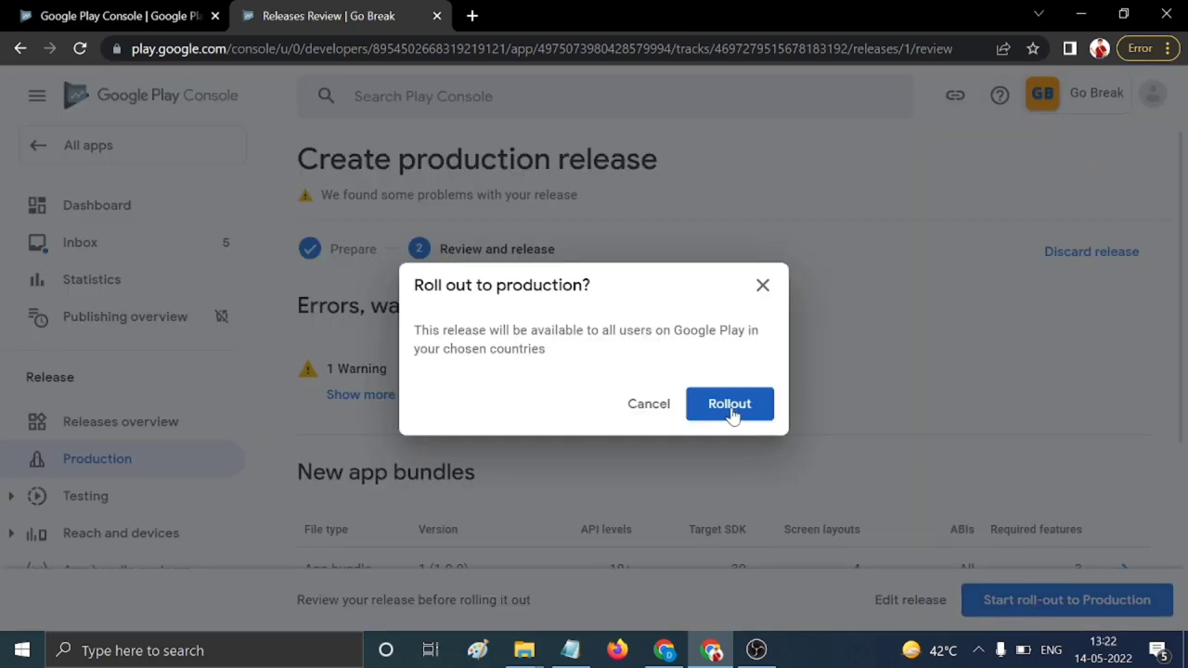
{"action": "left_click", "coordinate": [731, 412]}
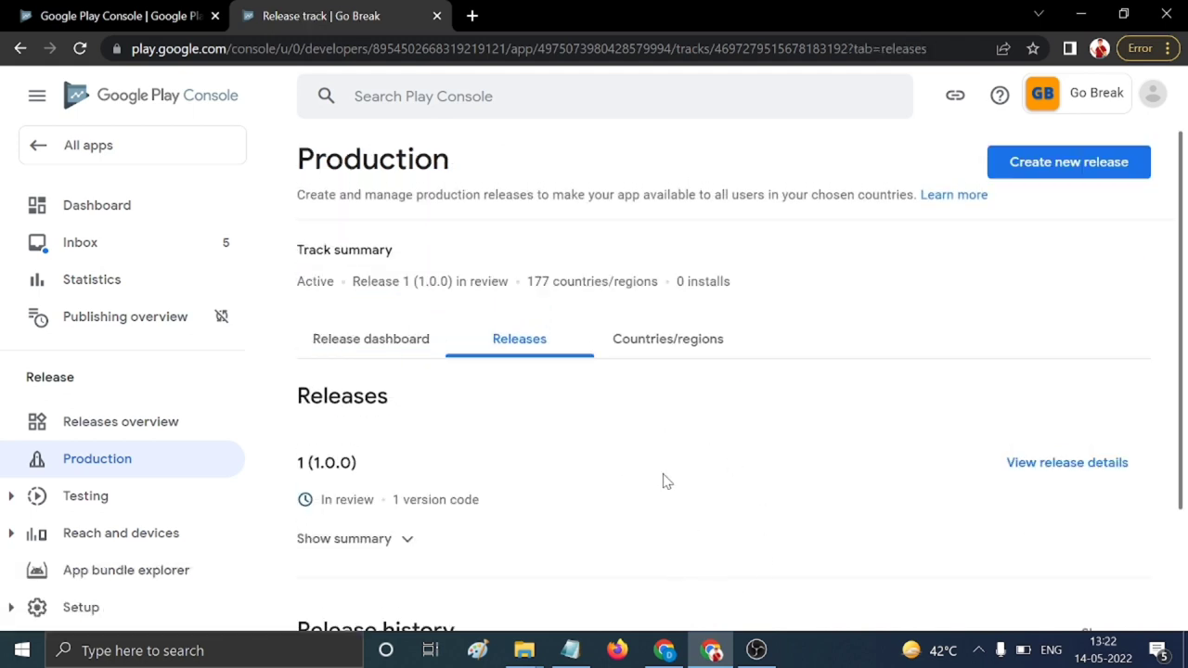
- Return to the All apps list showing Go Break in review
{"action": "scroll", "coordinate": [702, 432], "scroll_direction": "down", "scroll_amount": 2}
{"action": "scroll", "coordinate": [702, 433], "scroll_direction": "up", "scroll_amount": 2}
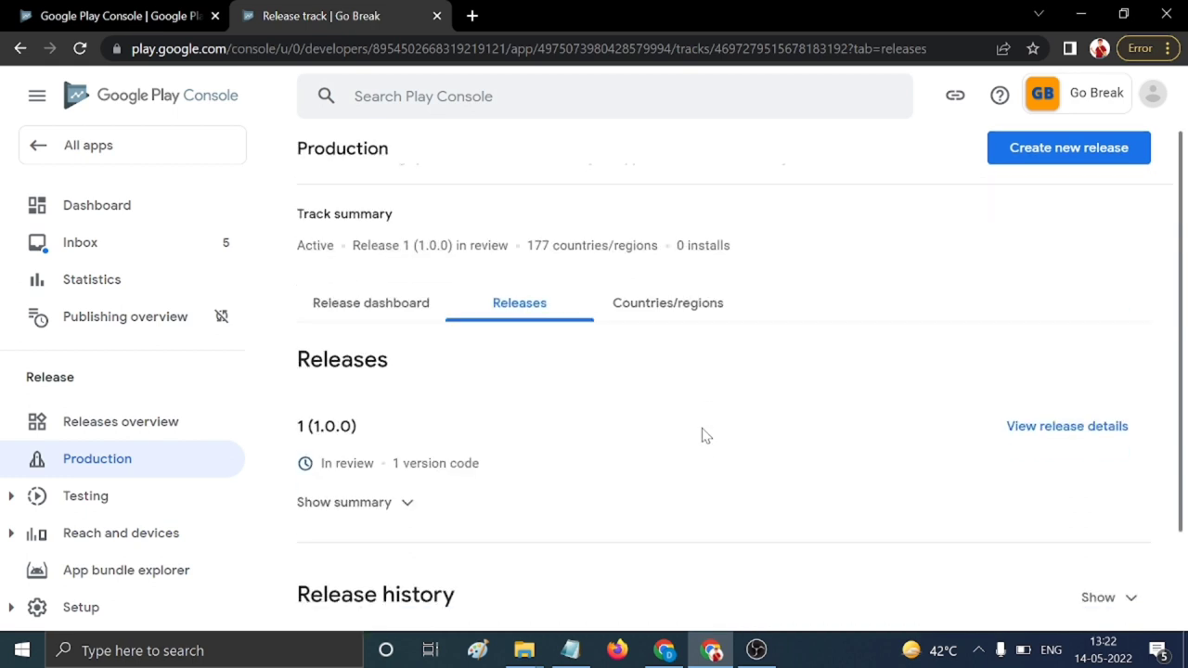
{"action": "left_click", "coordinate": [108, 154]}
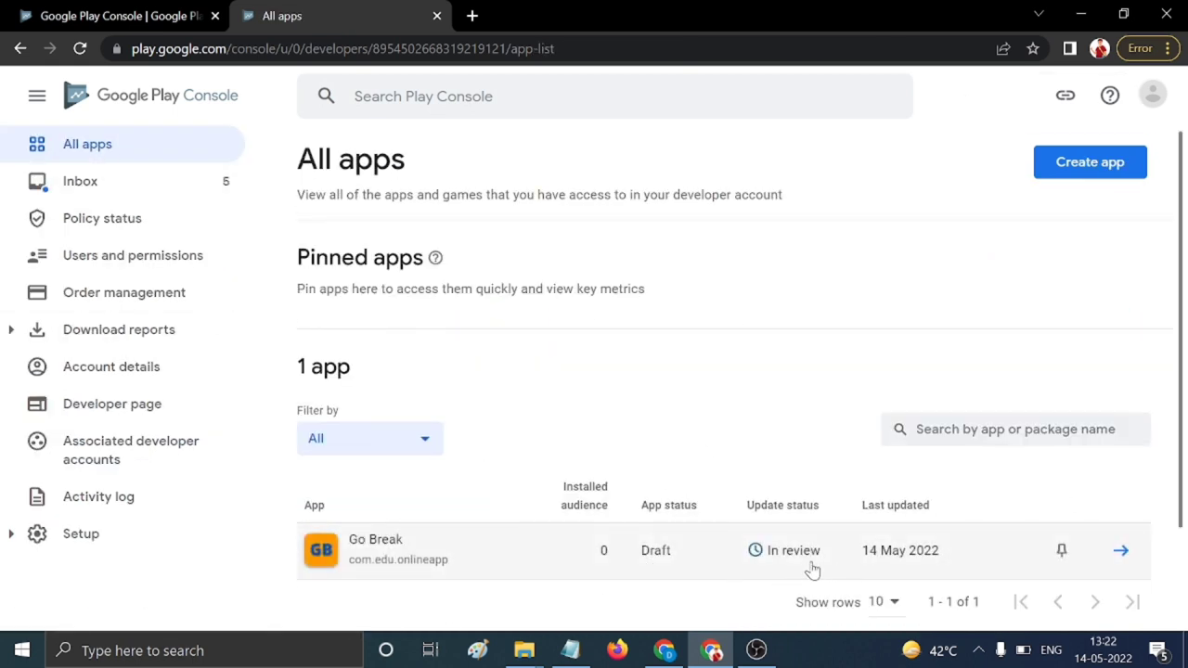
- From Go Break's dashboard, open Policy > App content and manage the App access section
{"action": "left_click", "coordinate": [1129, 551]}
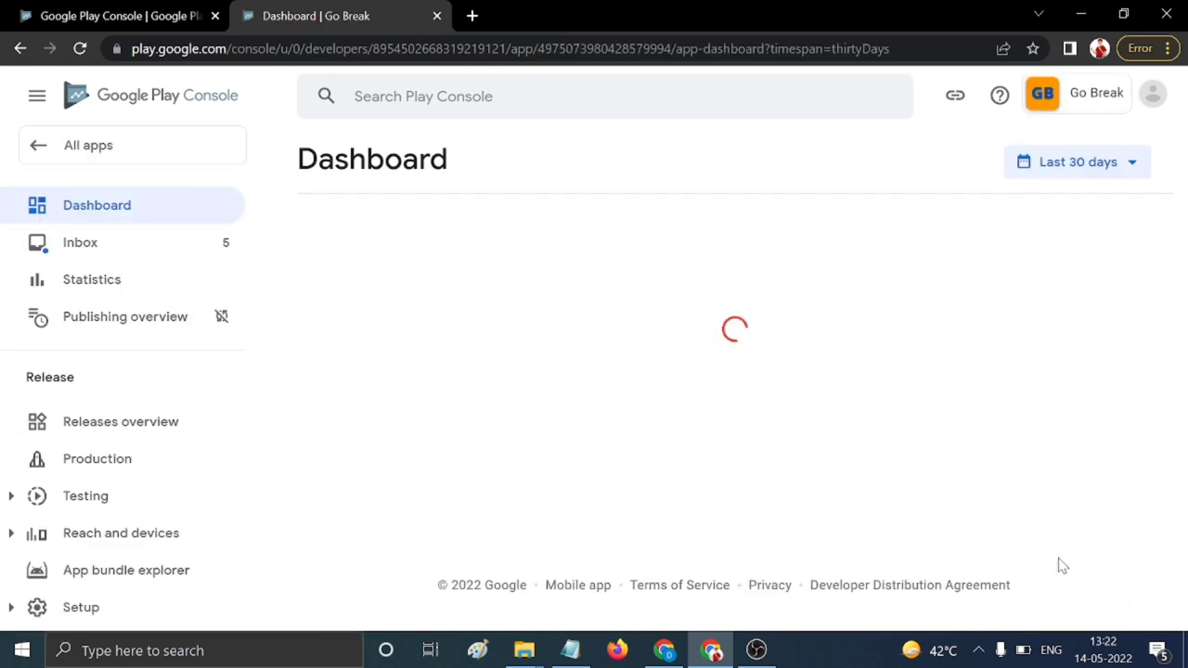
{"action": "scroll", "coordinate": [144, 457], "scroll_direction": "down", "scroll_amount": 10}
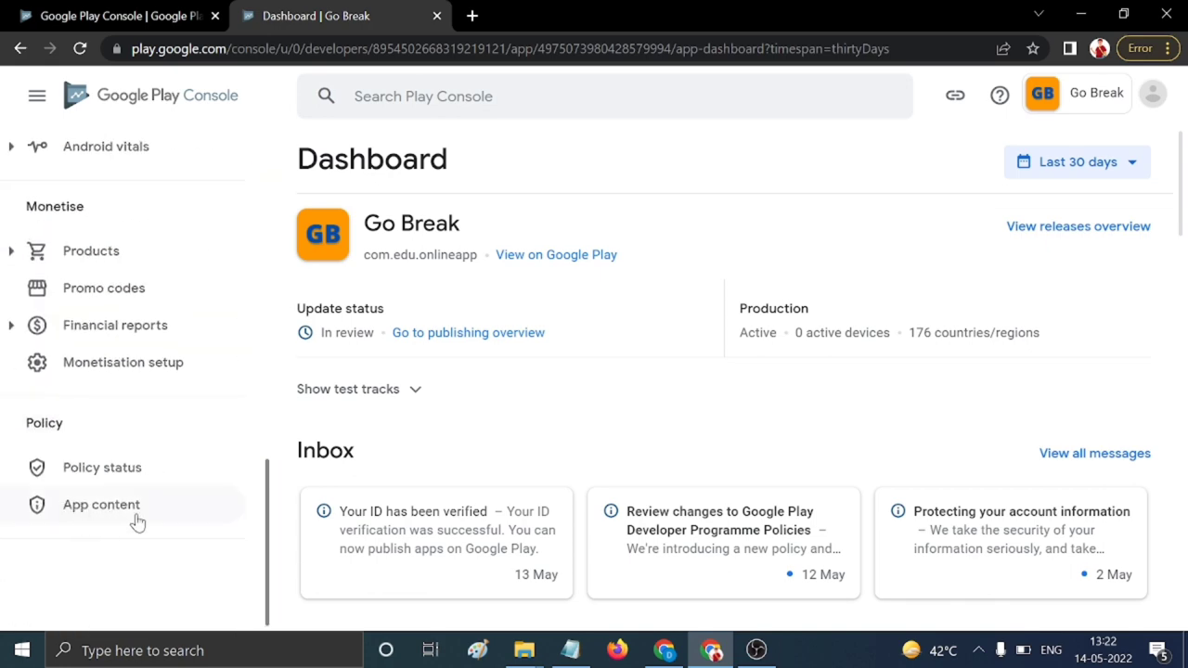
{"action": "left_click", "coordinate": [135, 523]}
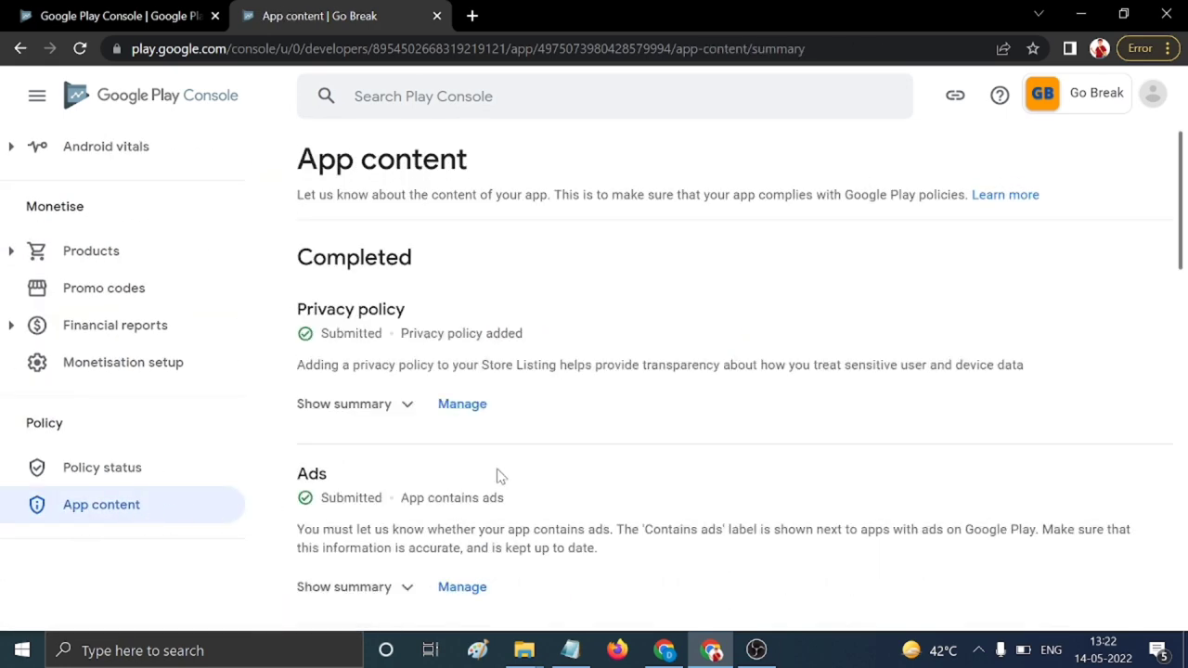
{"action": "scroll", "coordinate": [592, 458], "scroll_direction": "down", "scroll_amount": 5}
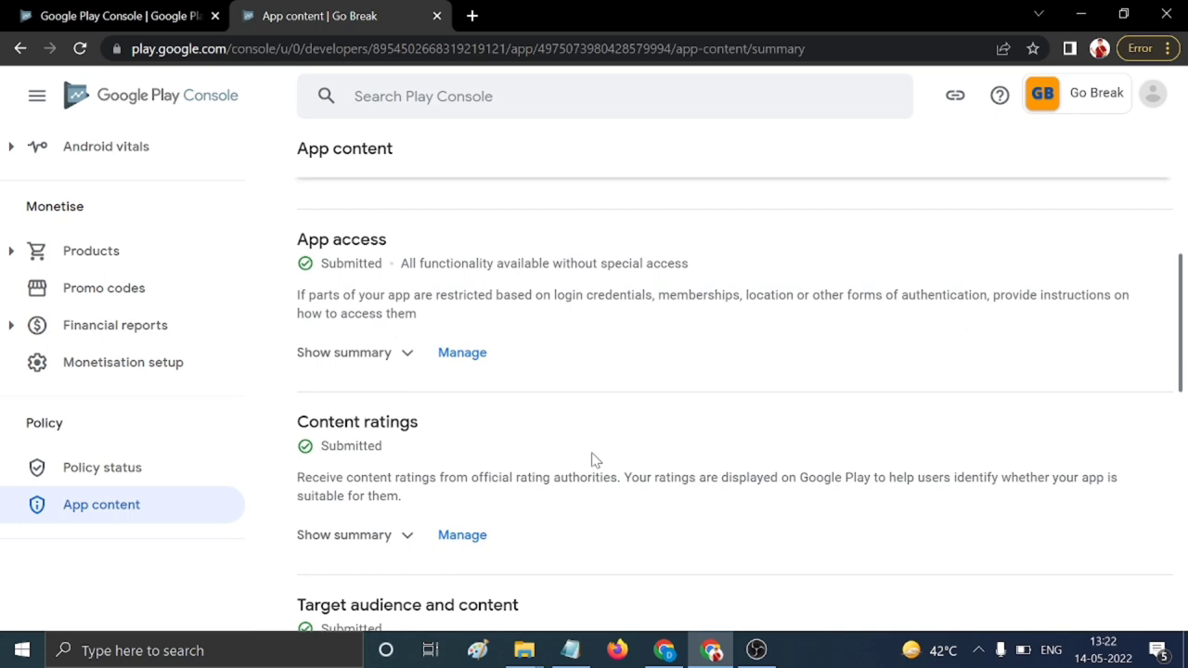
{"action": "scroll", "coordinate": [594, 459], "scroll_direction": "down", "scroll_amount": 8}
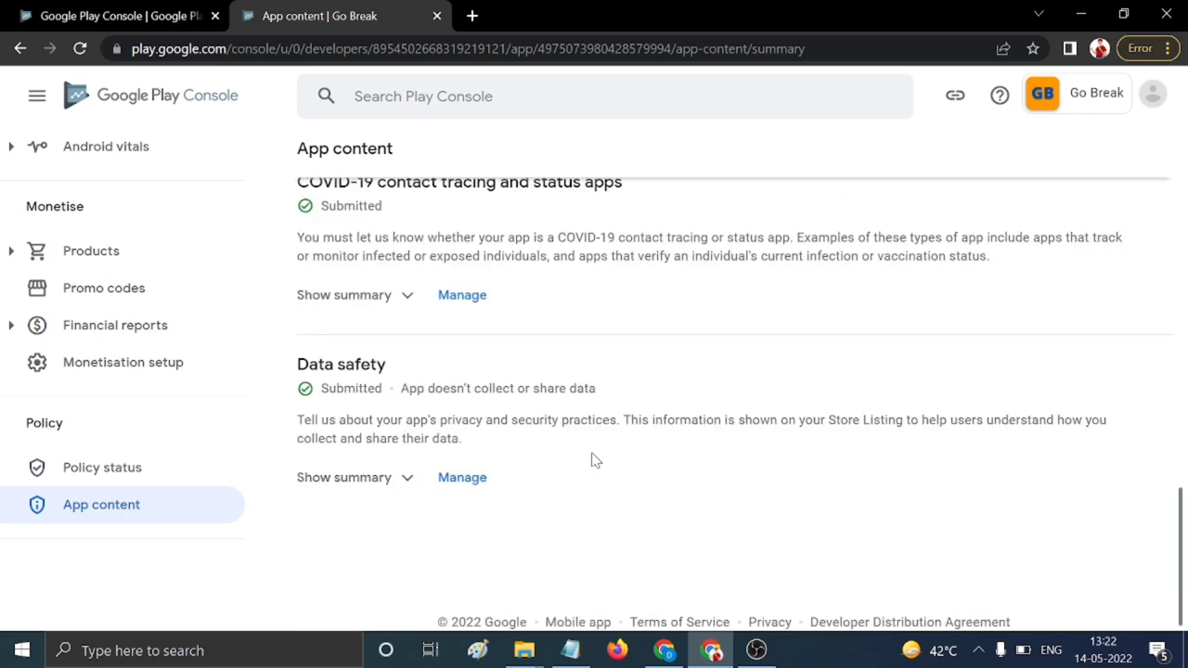
{"action": "scroll", "coordinate": [594, 459], "scroll_direction": "up", "scroll_amount": 2}
{"action": "scroll", "coordinate": [592, 459], "scroll_direction": "up", "scroll_amount": 5}
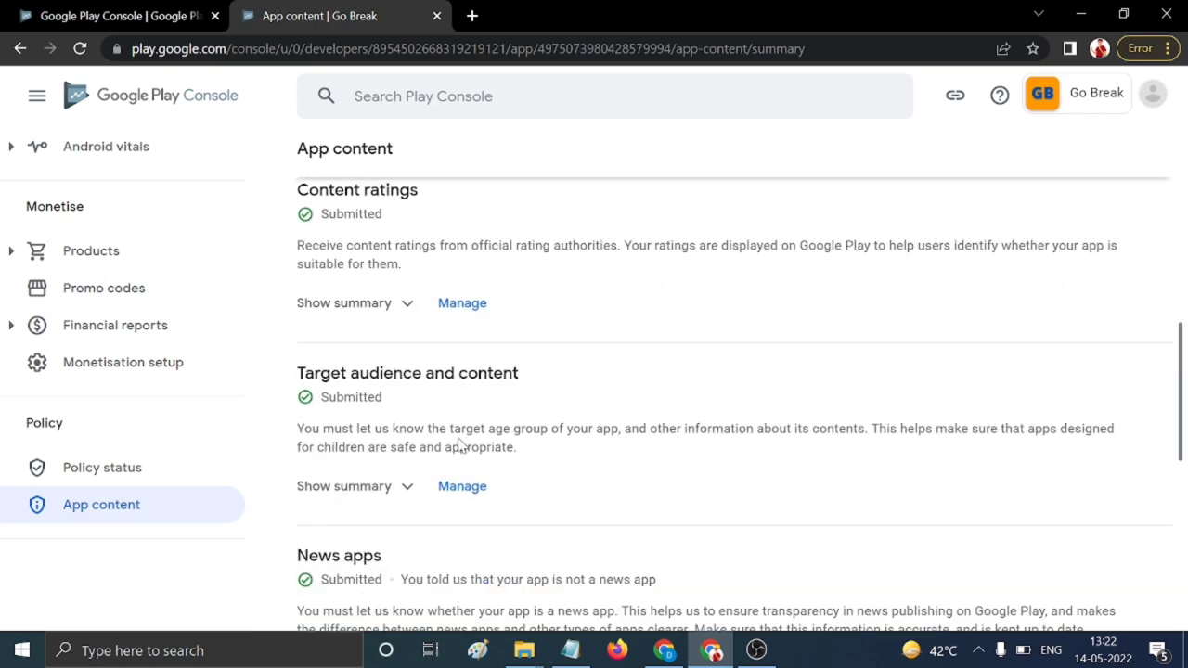
{"action": "scroll", "coordinate": [458, 445], "scroll_direction": "up", "scroll_amount": 3}
{"action": "scroll", "coordinate": [459, 445], "scroll_direction": "up", "scroll_amount": 3}
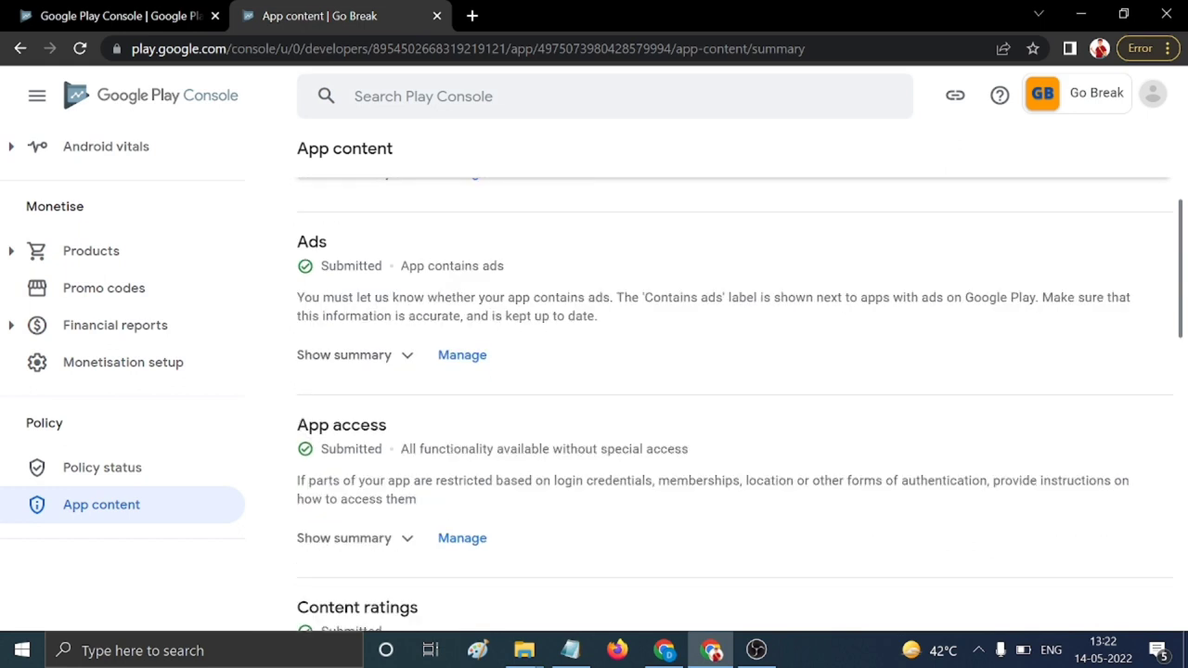
{"action": "left_click", "coordinate": [462, 538]}
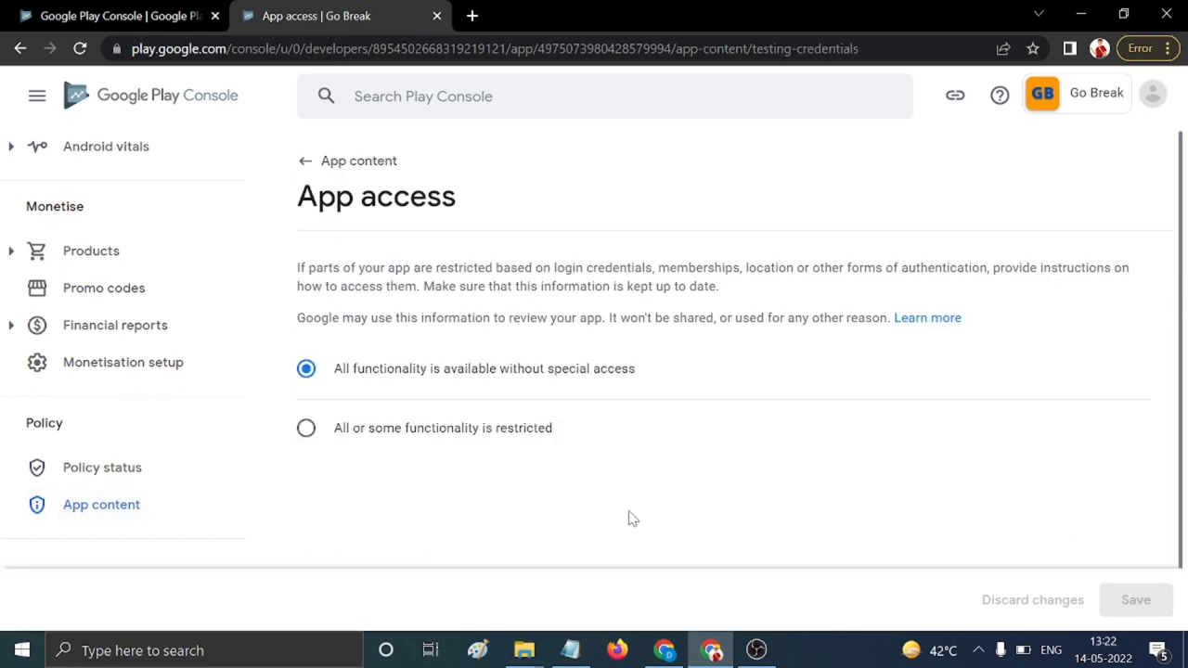
- Declare some app functionality restricted, start new login instructions, then launch Go Break on the phone
{"action": "left_click", "coordinate": [306, 429]}
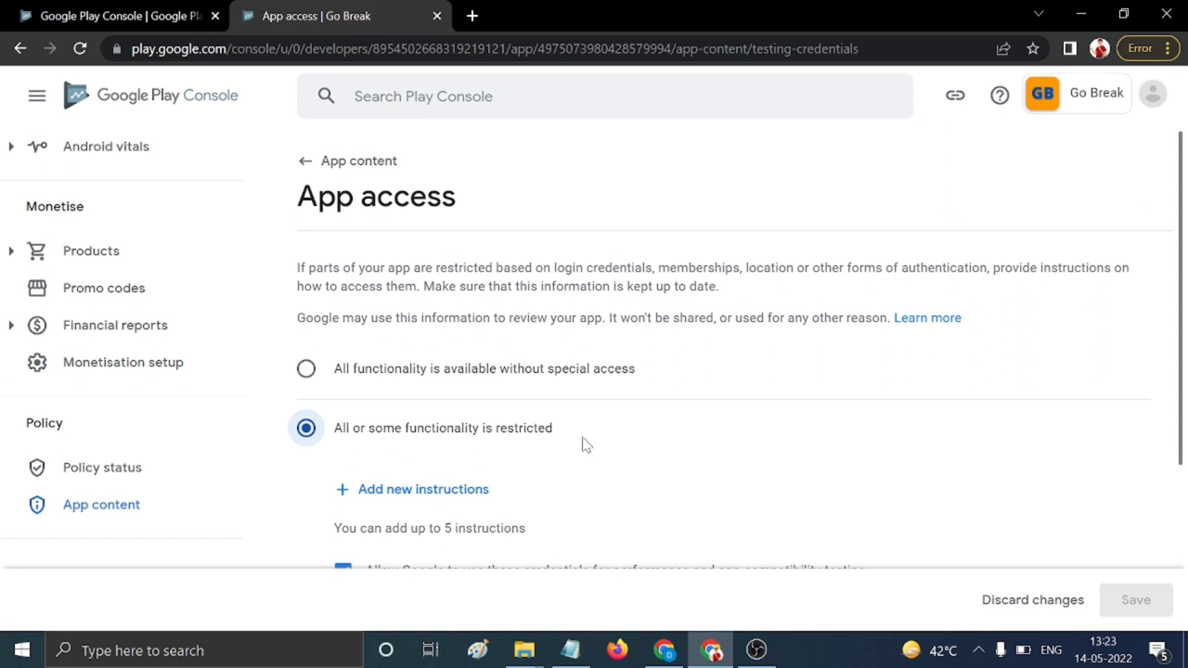
{"action": "scroll", "coordinate": [585, 445], "scroll_direction": "down", "scroll_amount": 3}
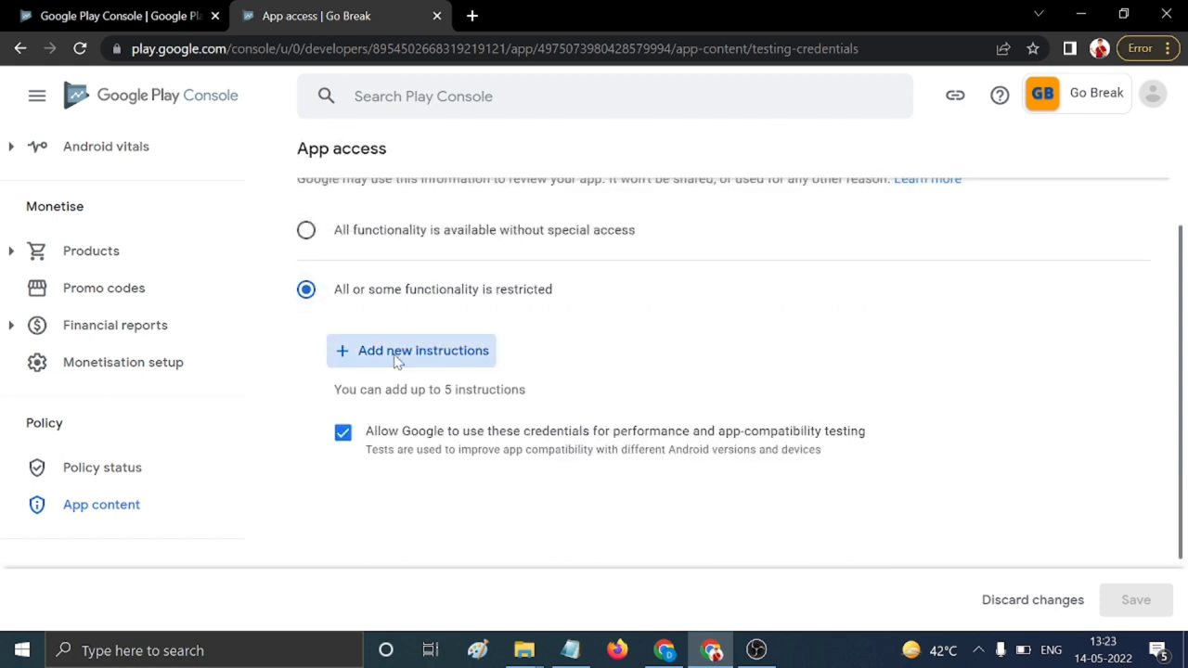
{"action": "left_click", "coordinate": [395, 359]}
{"action": "scroll", "coordinate": [440, 302], "scroll_direction": "down", "scroll_amount": 3}
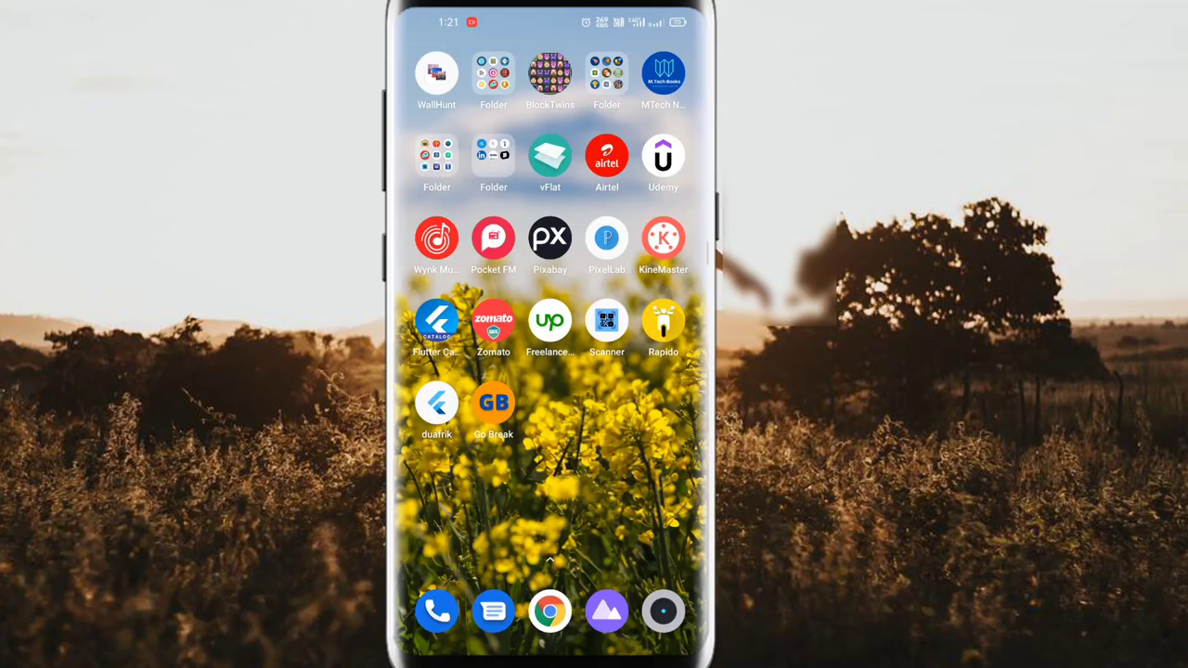
{"action": "left_click", "coordinate": [493, 402]}
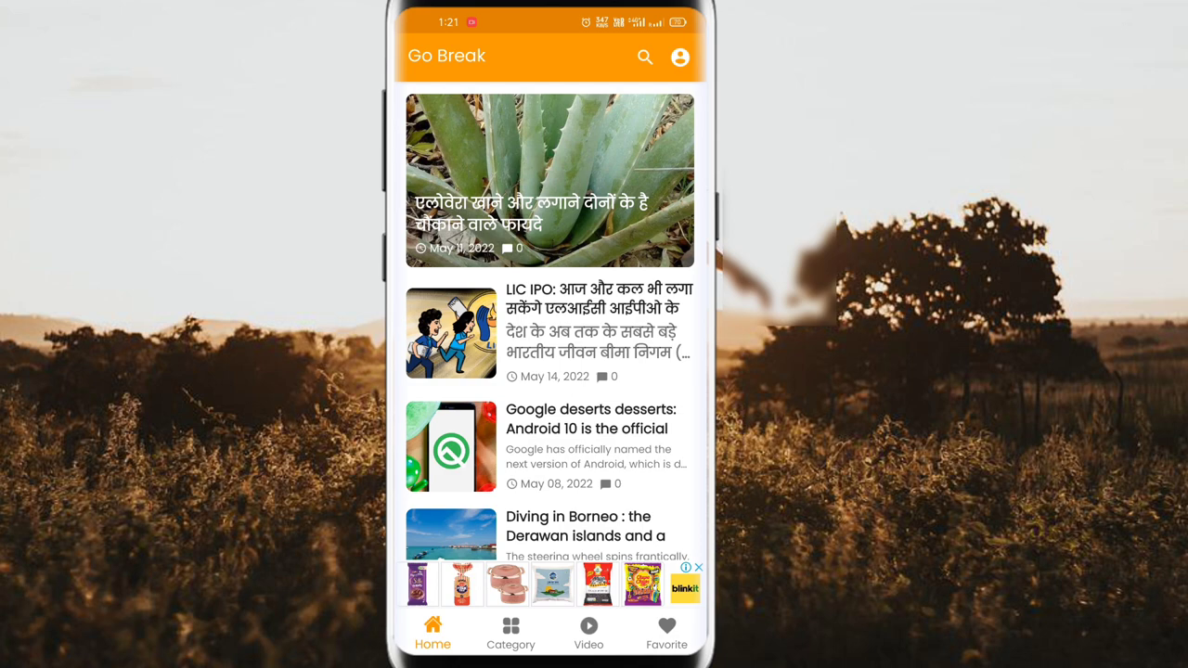
- Open Go Break's registration form via Profile and Login, and enter the account holder's name
{"action": "left_click", "coordinate": [680, 57]}
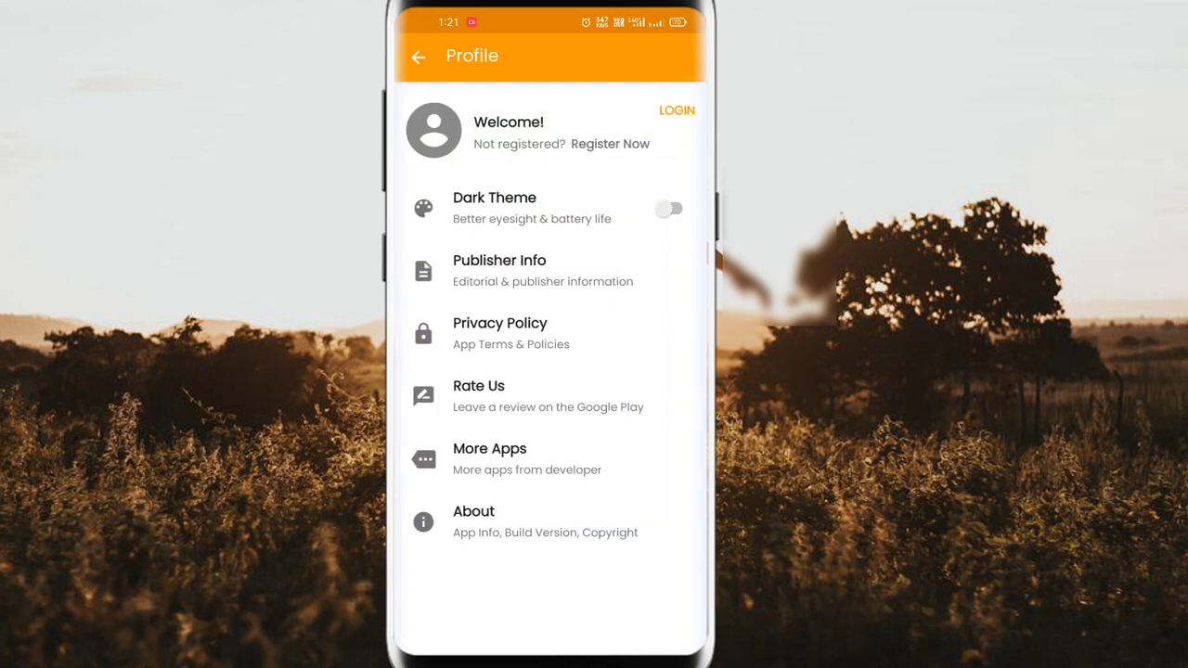
{"action": "left_click", "coordinate": [676, 110]}
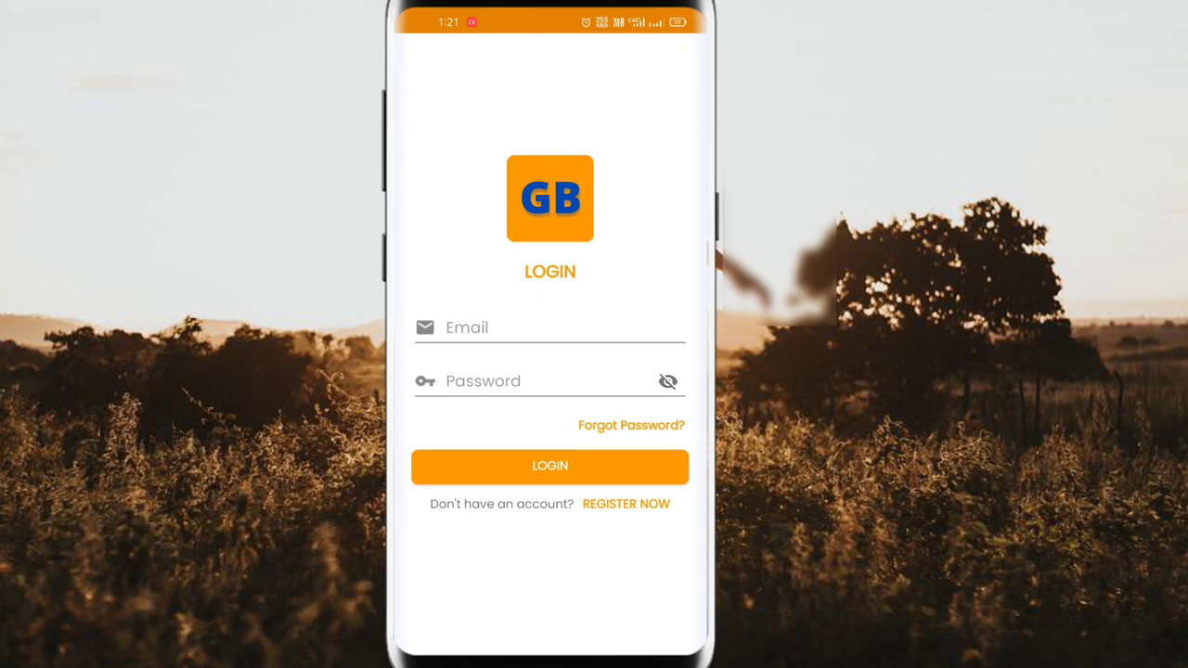
{"action": "left_click", "coordinate": [626, 503]}
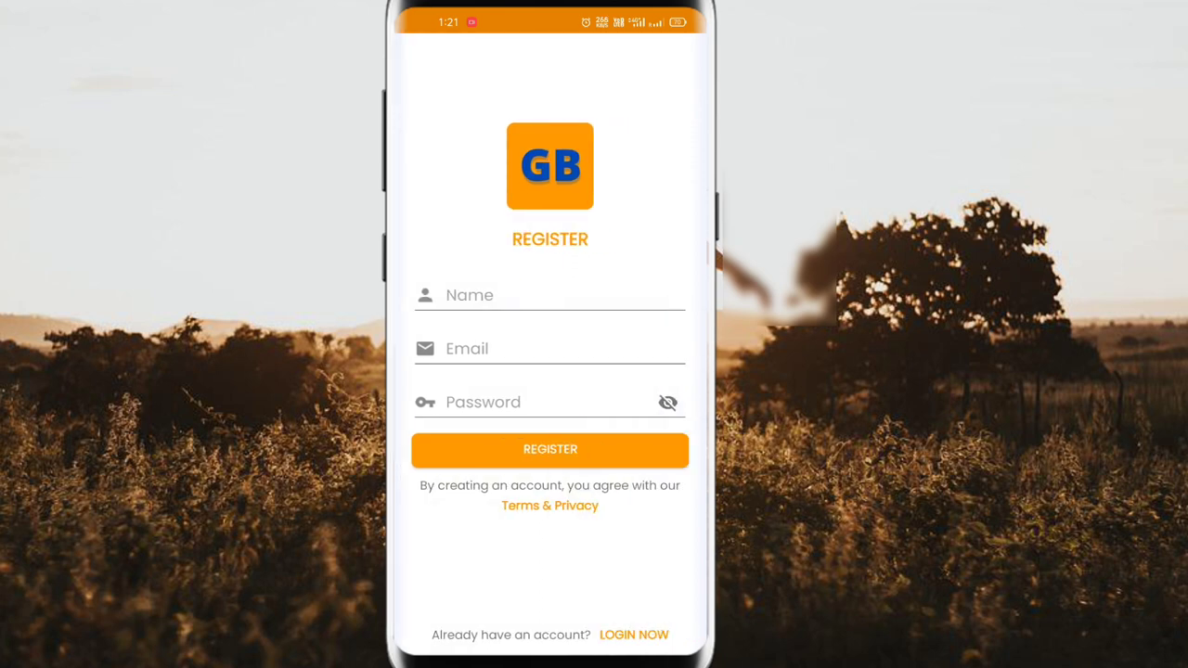
{"action": "left_click", "coordinate": [543, 299]}
{"action": "type", "text": "d"}
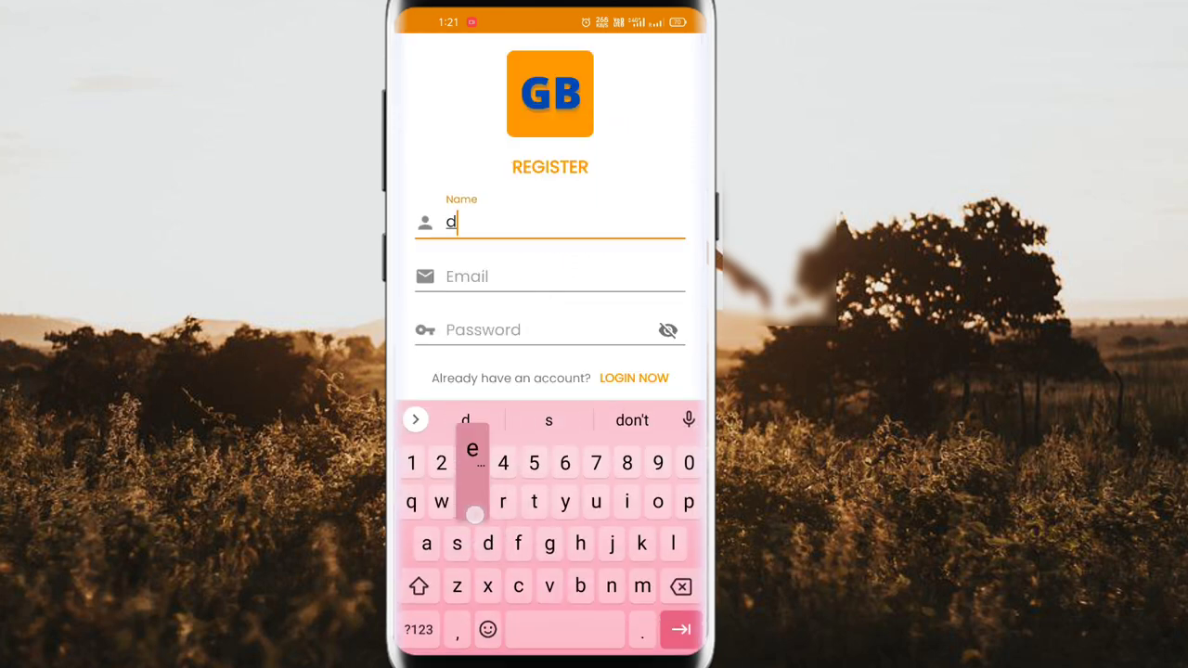
{"action": "type", "text": "eepu"}
- Enter the email address and a test password, register, and dismiss the success message
{"action": "left_click", "coordinate": [548, 268]}
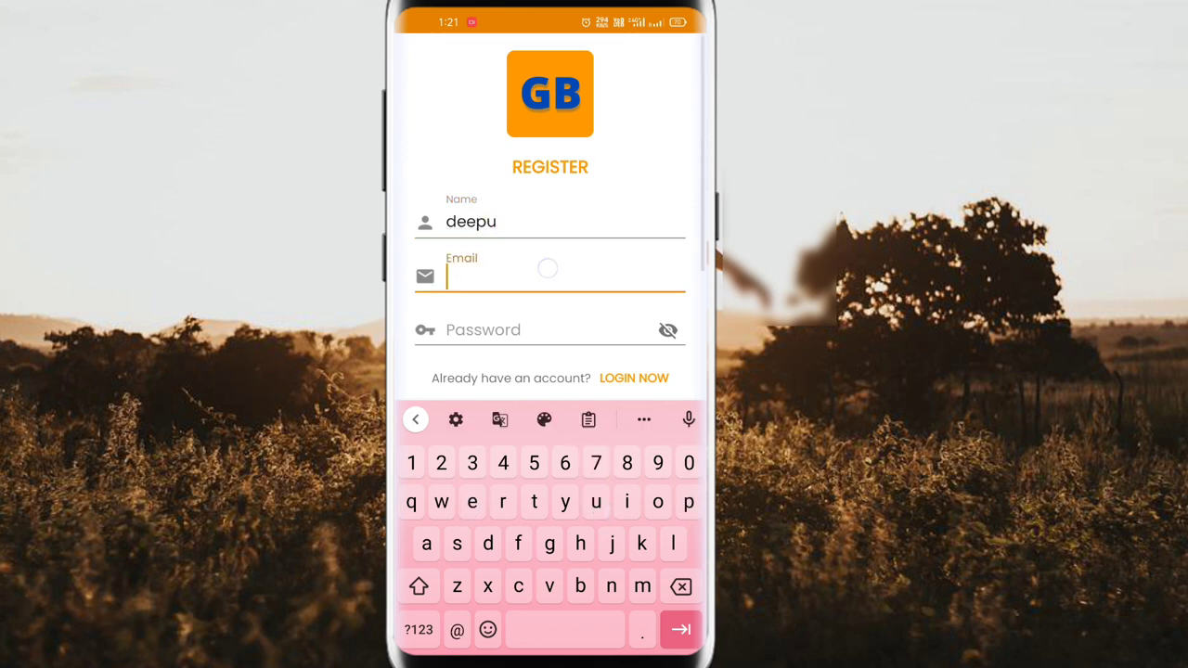
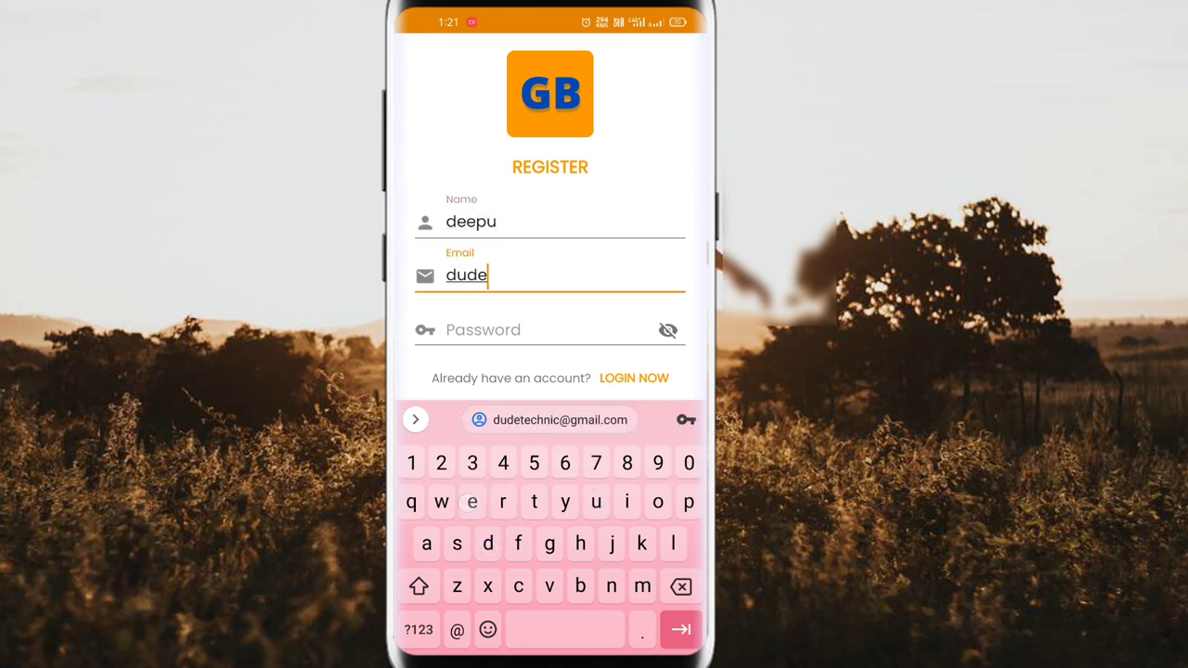
{"action": "left_click", "coordinate": [560, 419]}
{"action": "left_click", "coordinate": [548, 330]}
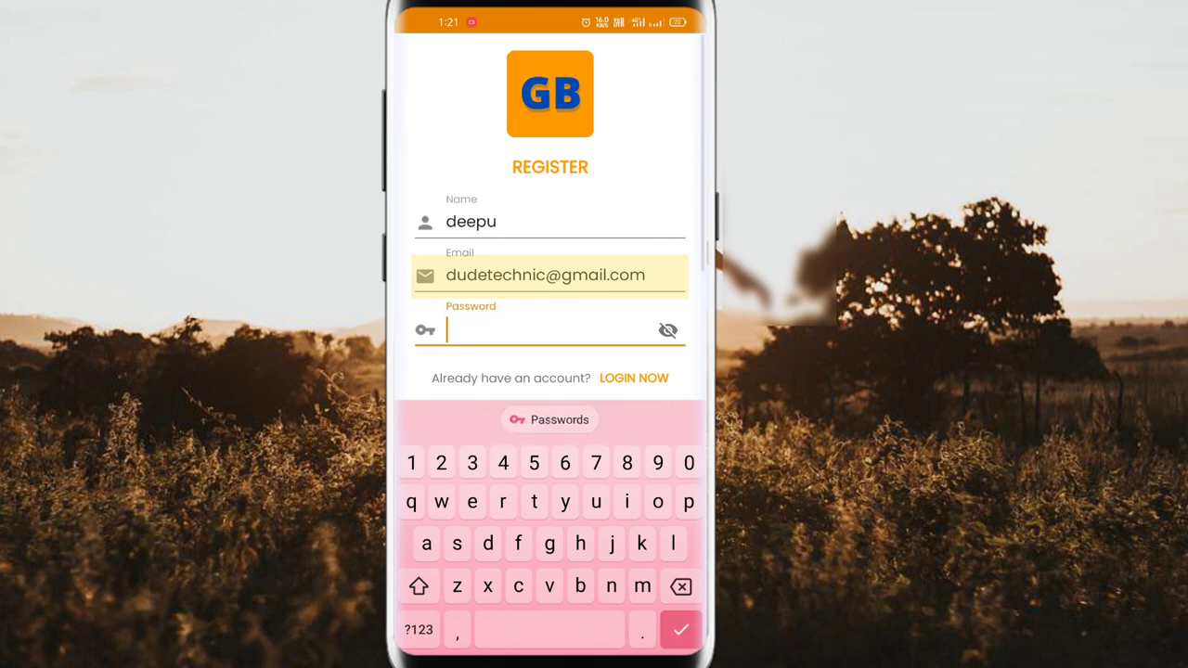
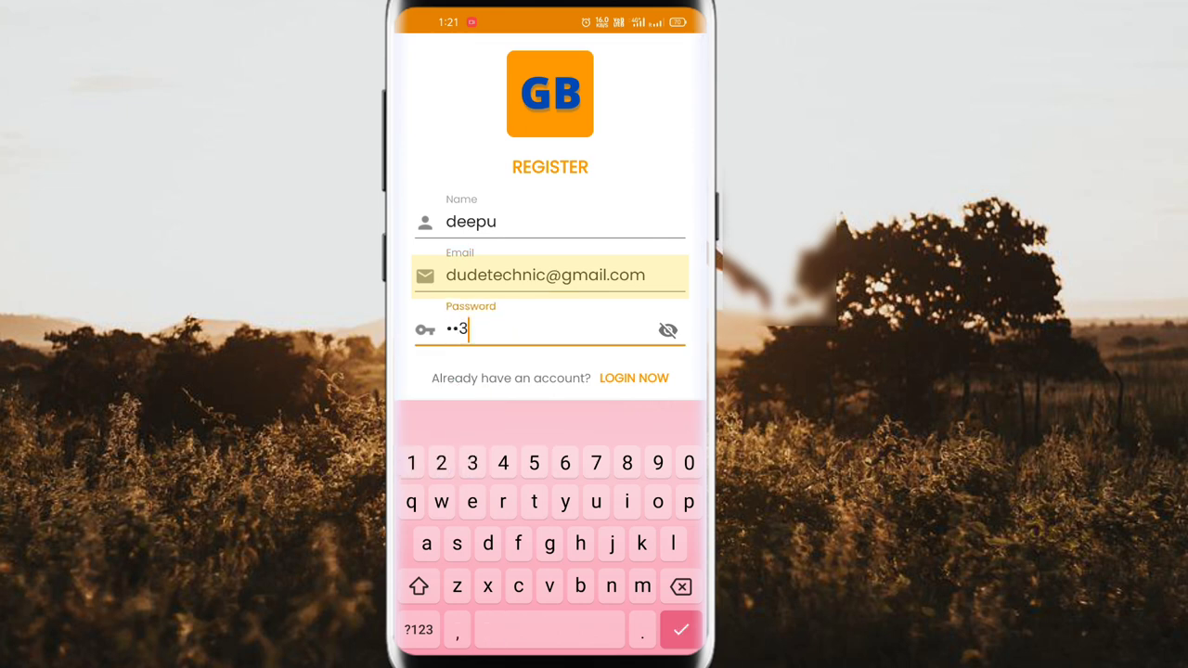
{"action": "left_click", "coordinate": [668, 329]}
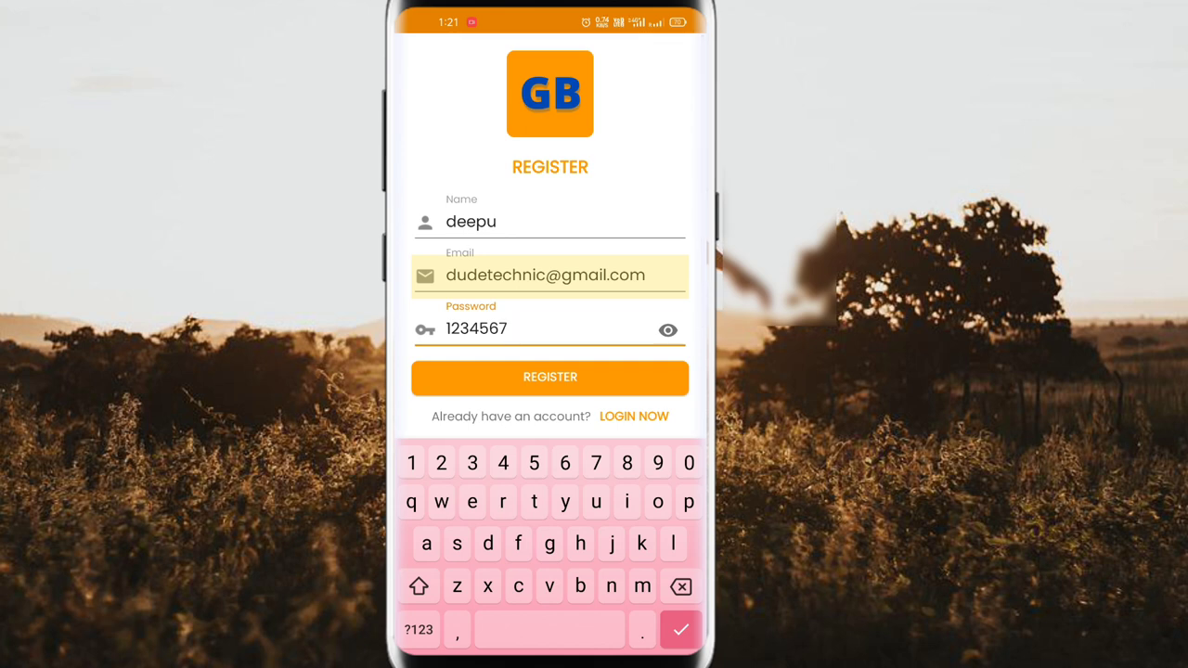
{"action": "left_click", "coordinate": [572, 375]}
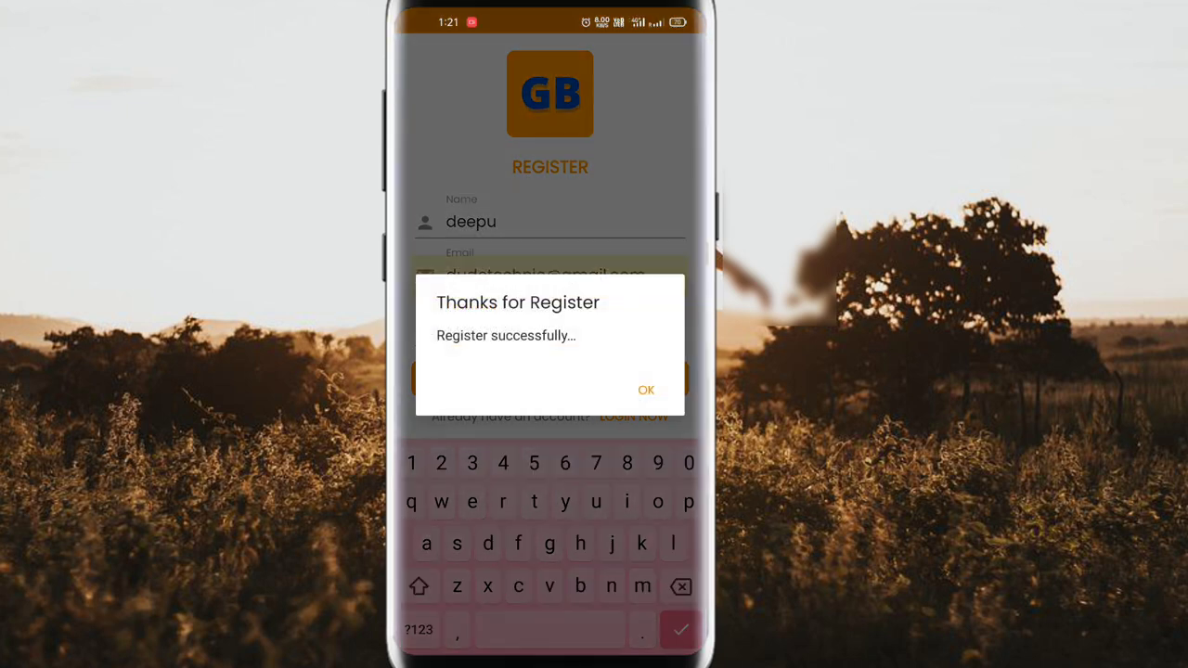
{"action": "left_click", "coordinate": [646, 390]}
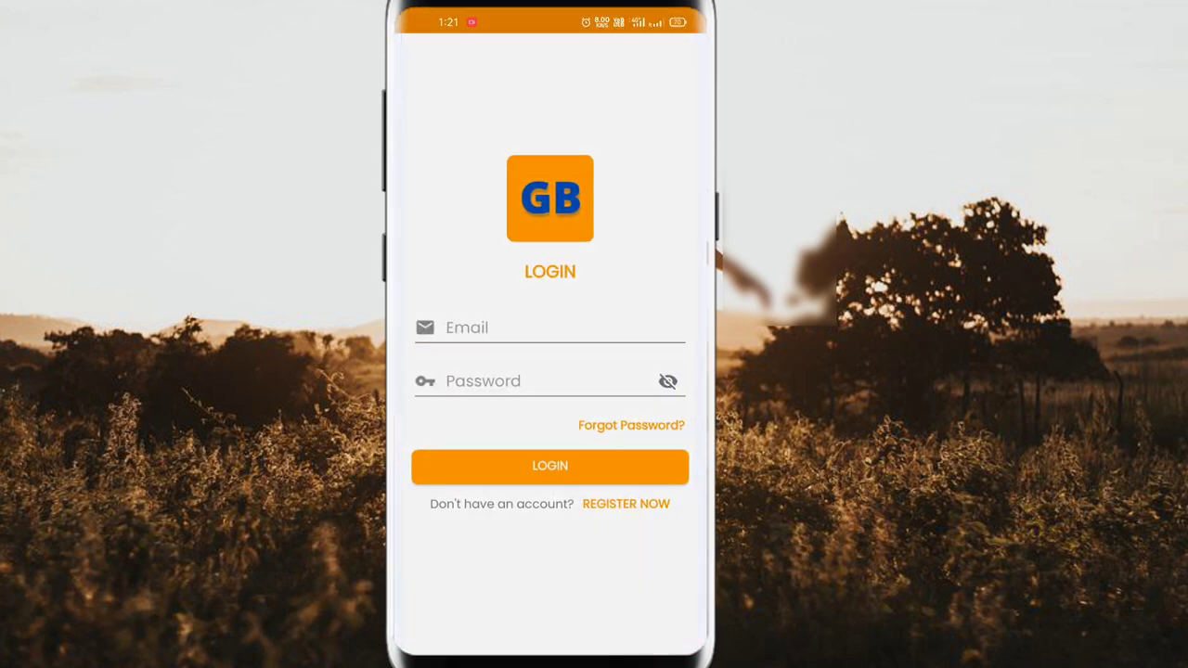
- Log in to Go Break with the newly registered email and password
{"action": "left_click", "coordinate": [550, 617]}
{"action": "left_click", "coordinate": [532, 320]}
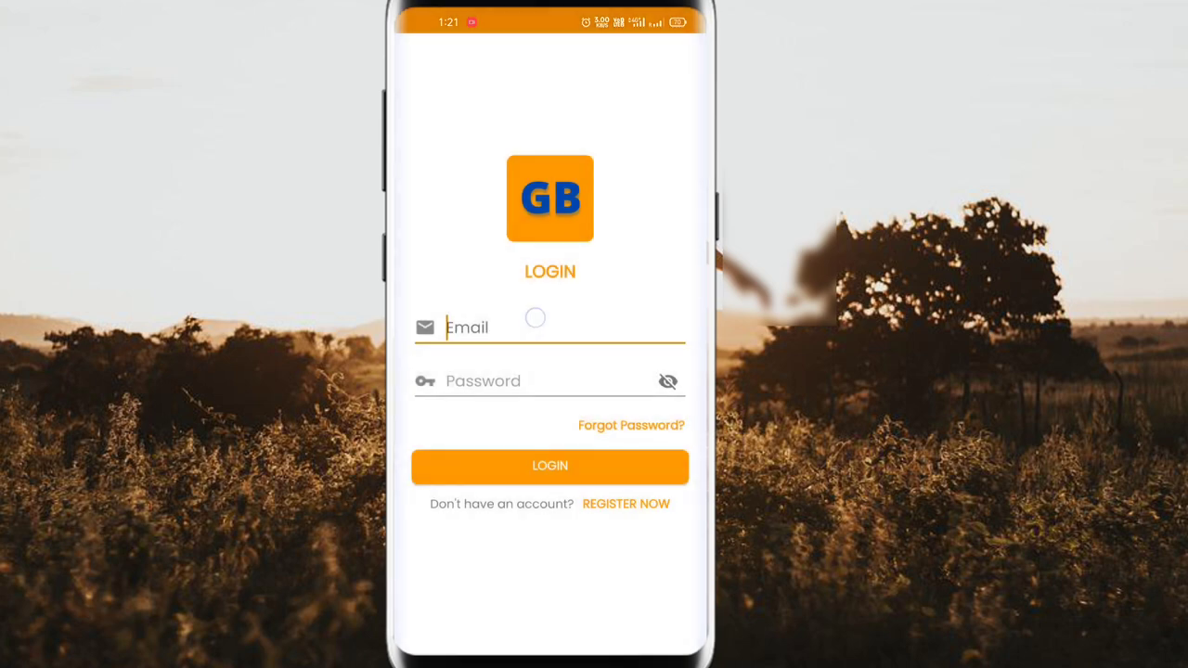
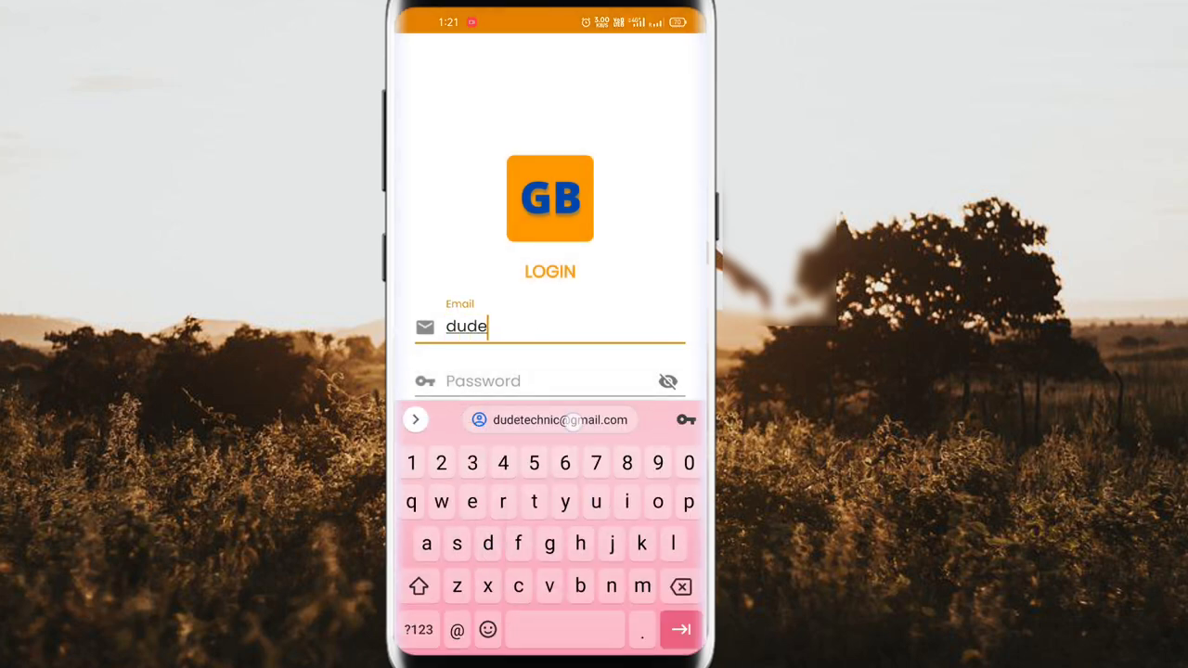
{"action": "left_click", "coordinate": [546, 419]}
{"action": "left_click", "coordinate": [556, 380]}
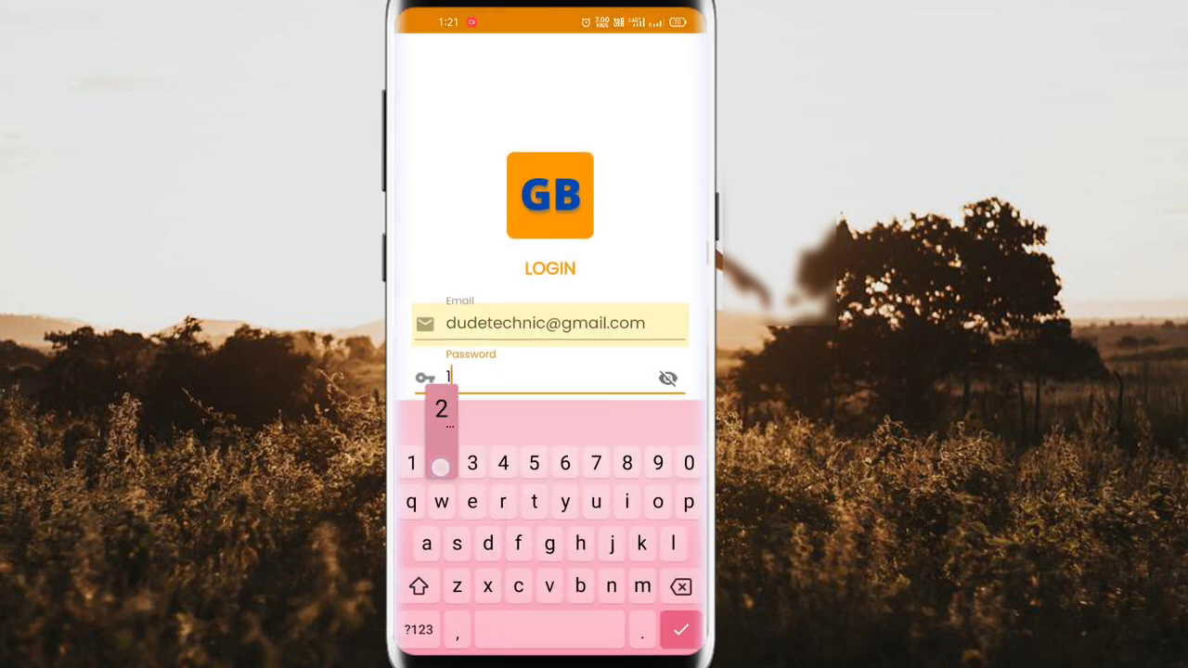
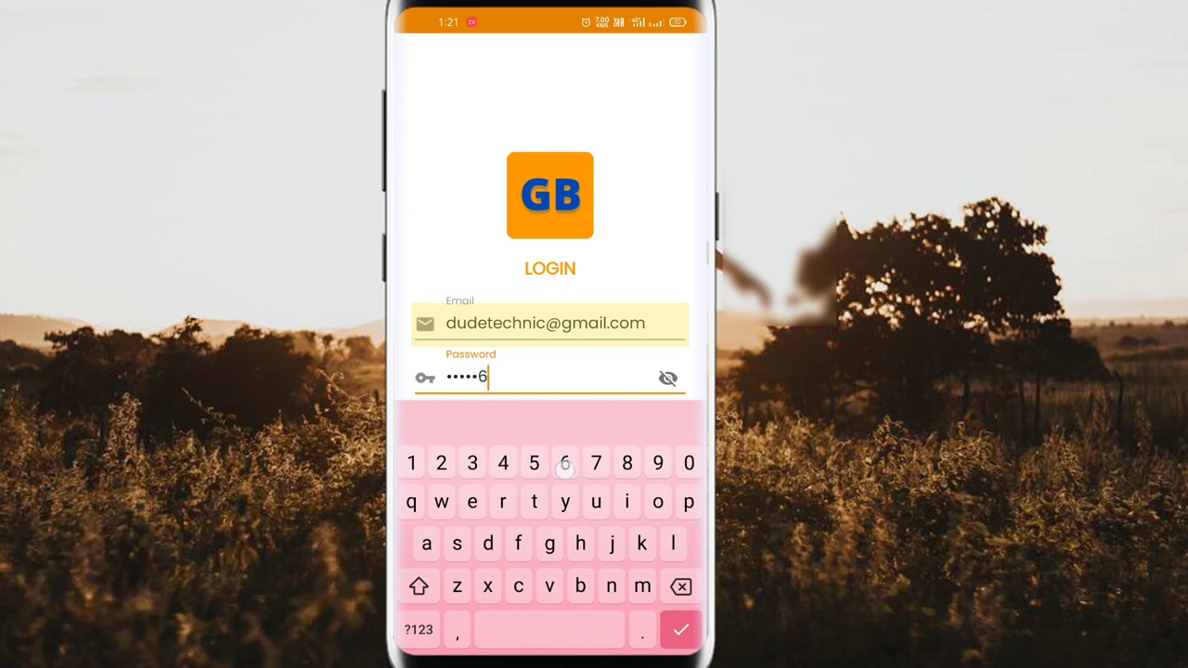
{"action": "left_click", "coordinate": [680, 629]}
{"action": "left_click", "coordinate": [604, 463]}
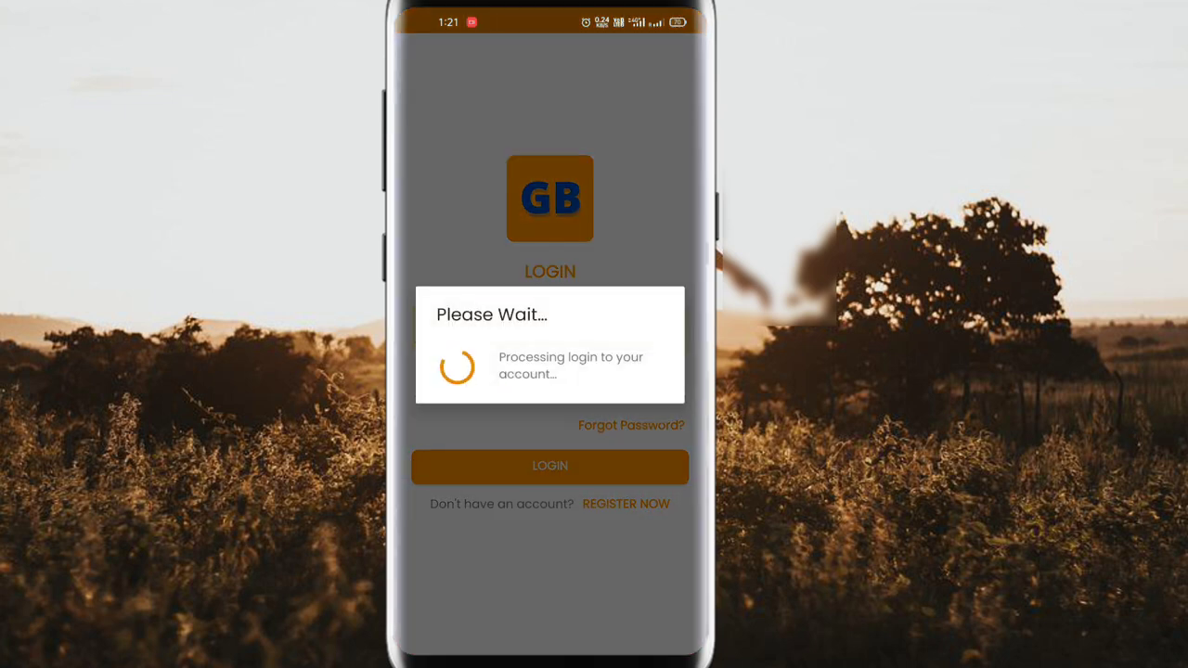
- Dismiss the login and save-password prompts, then visit Edit Profile and return to Profile
{"action": "left_click", "coordinate": [645, 390]}
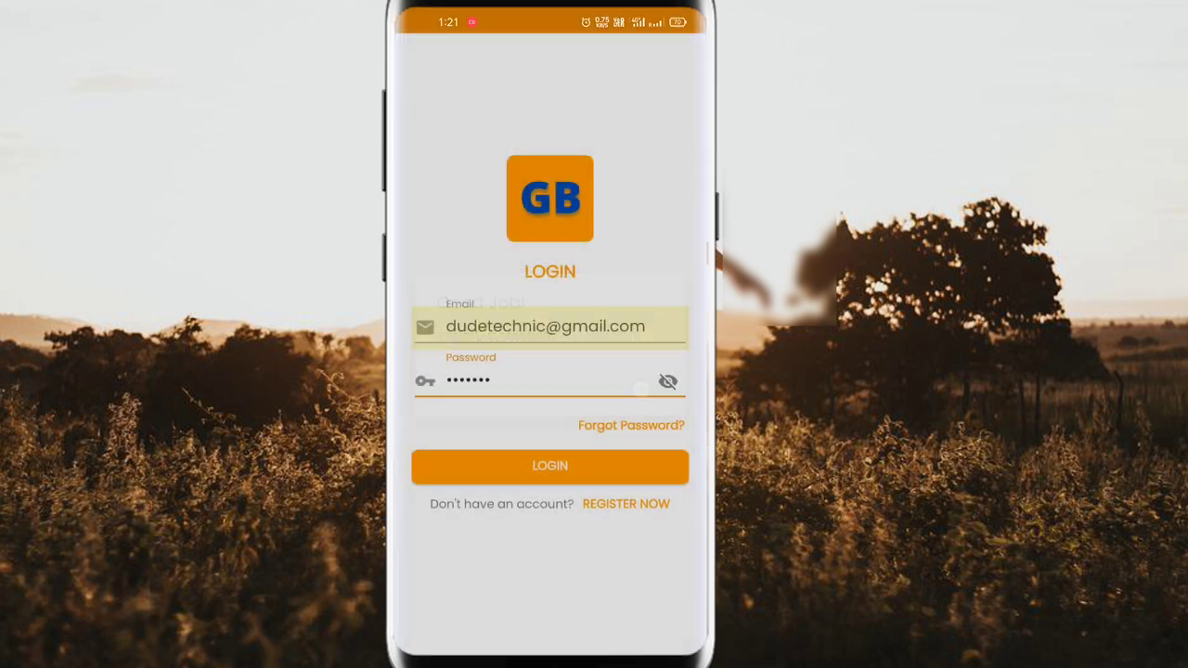
{"action": "left_click", "coordinate": [549, 617]}
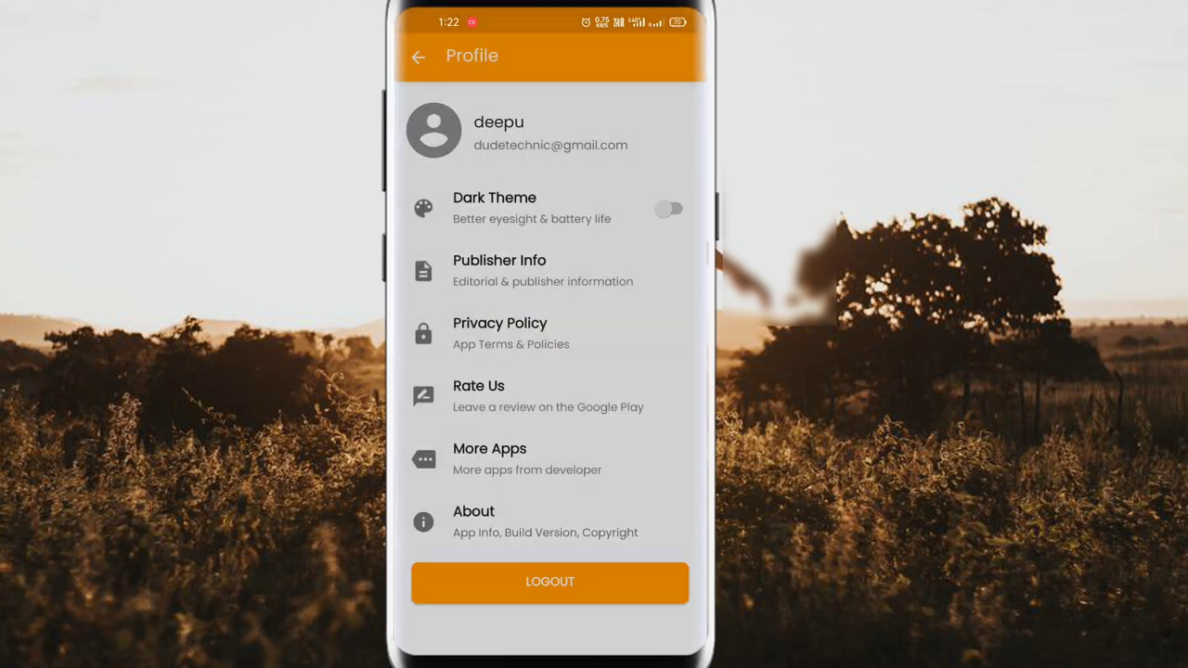
{"action": "left_click", "coordinate": [501, 132]}
{"action": "left_click", "coordinate": [587, 217]}
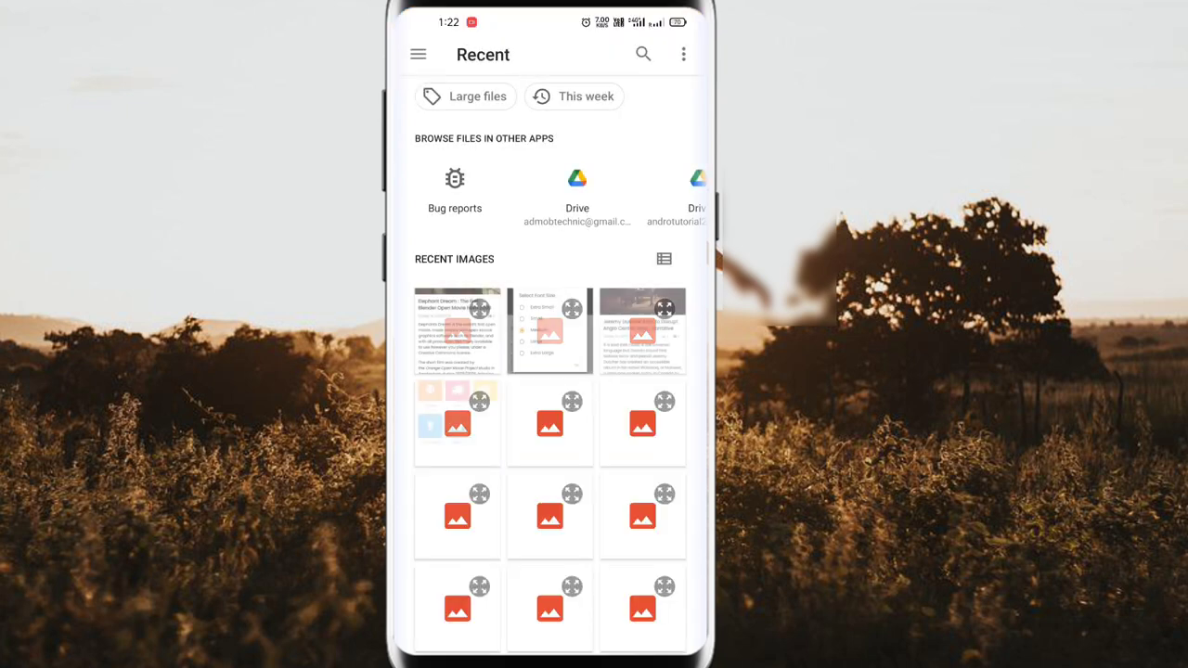
{"action": "key", "text": "Escape"}
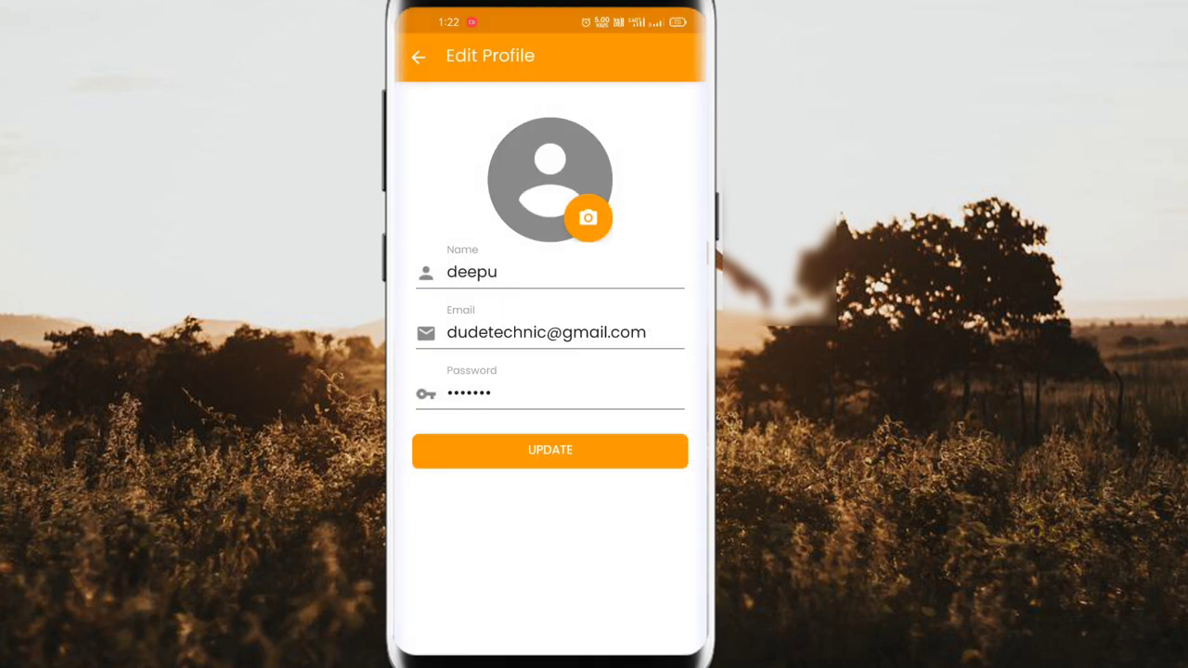
{"action": "key", "text": "Escape"}
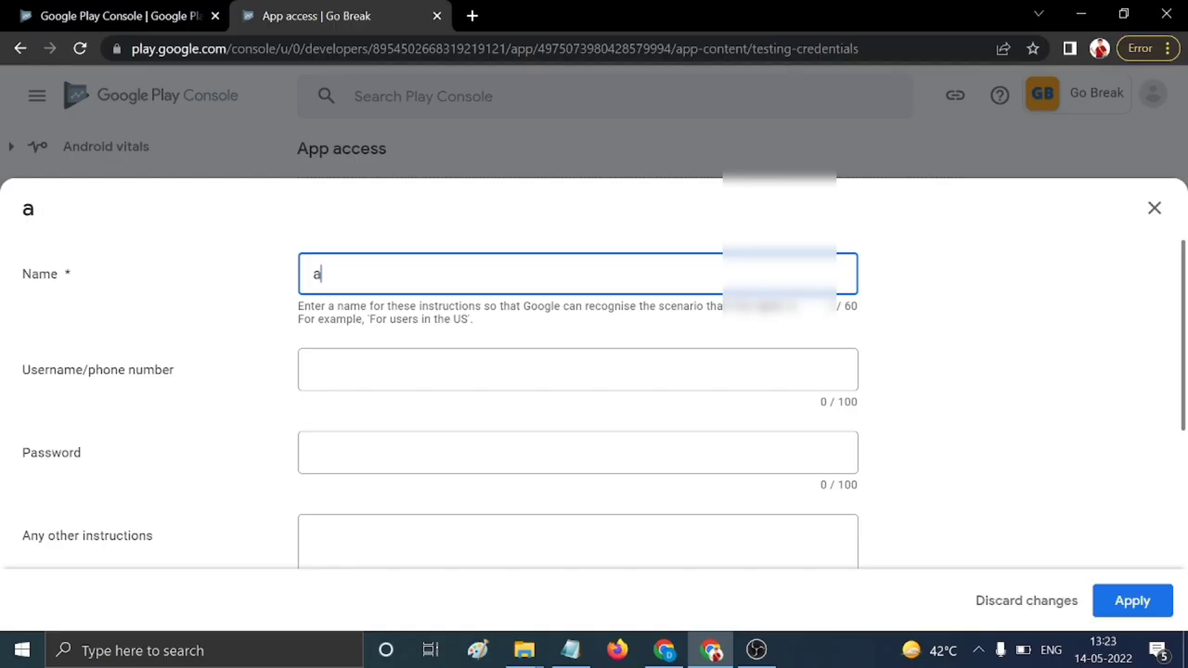
- Name the instruction 'app login' with the note 'app login details'
{"action": "type", "text": "pp "}
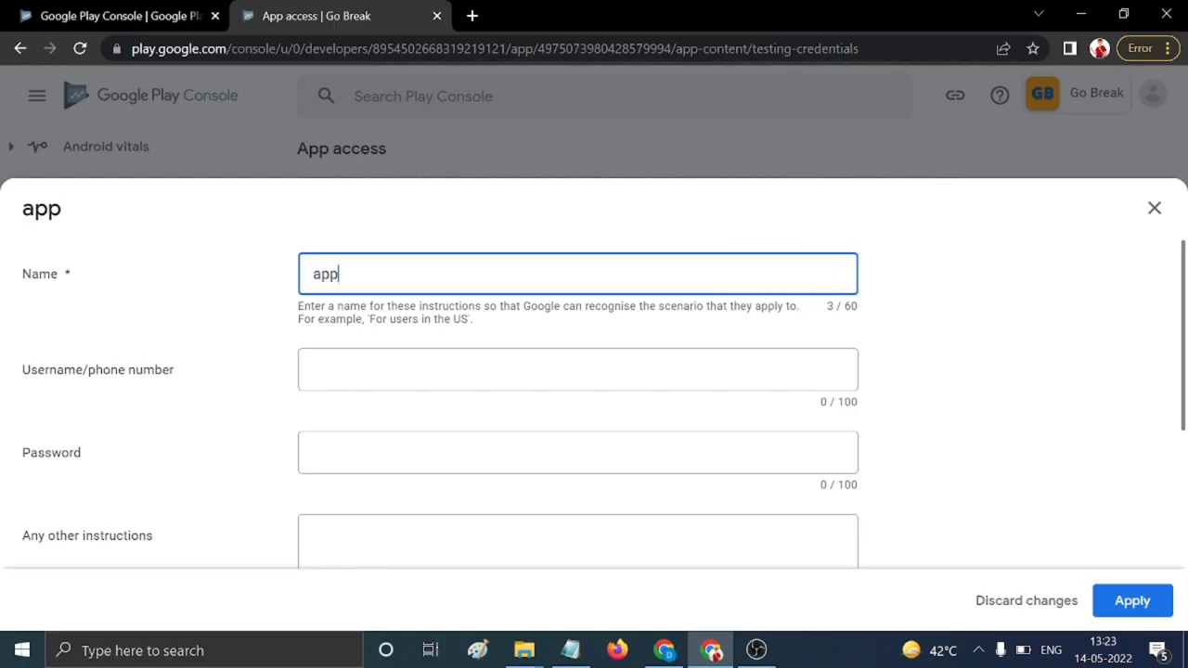
{"action": "type", "text": "login"}
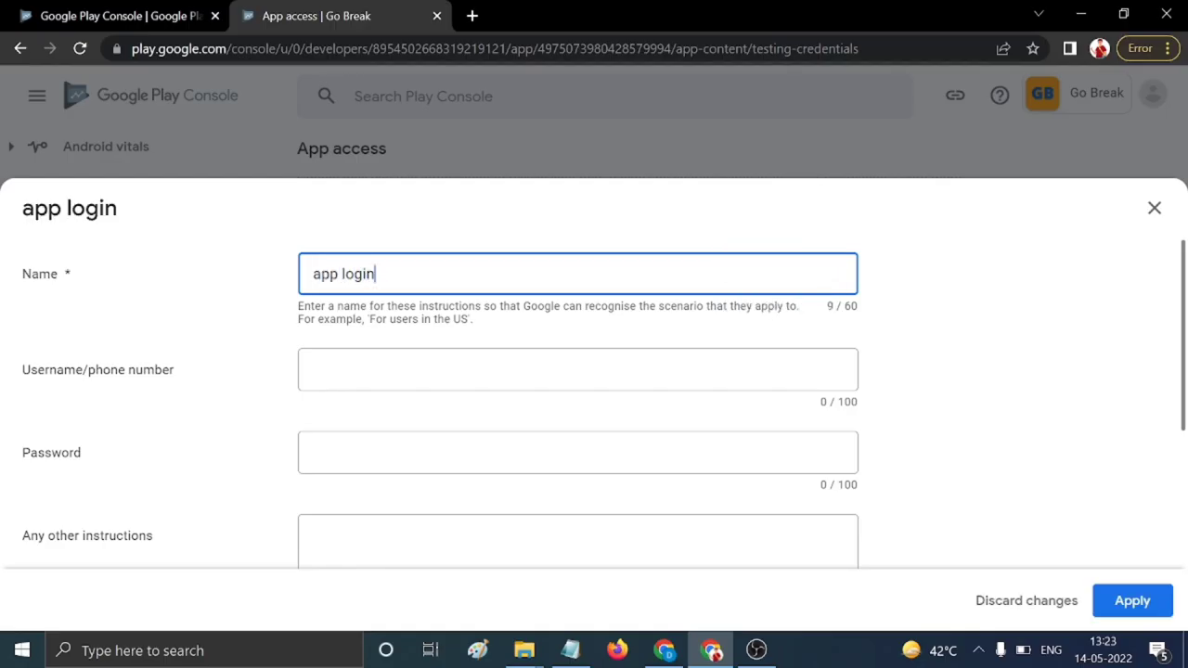
{"action": "left_click", "coordinate": [419, 527]}
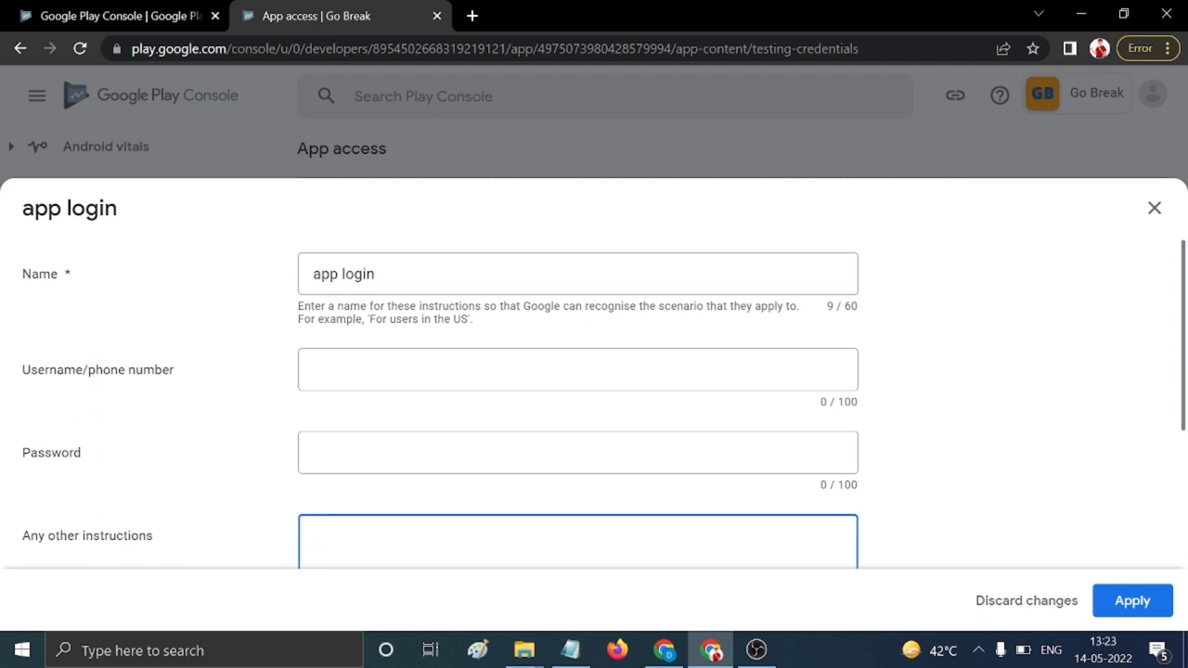
{"action": "type", "text": "app login details"}
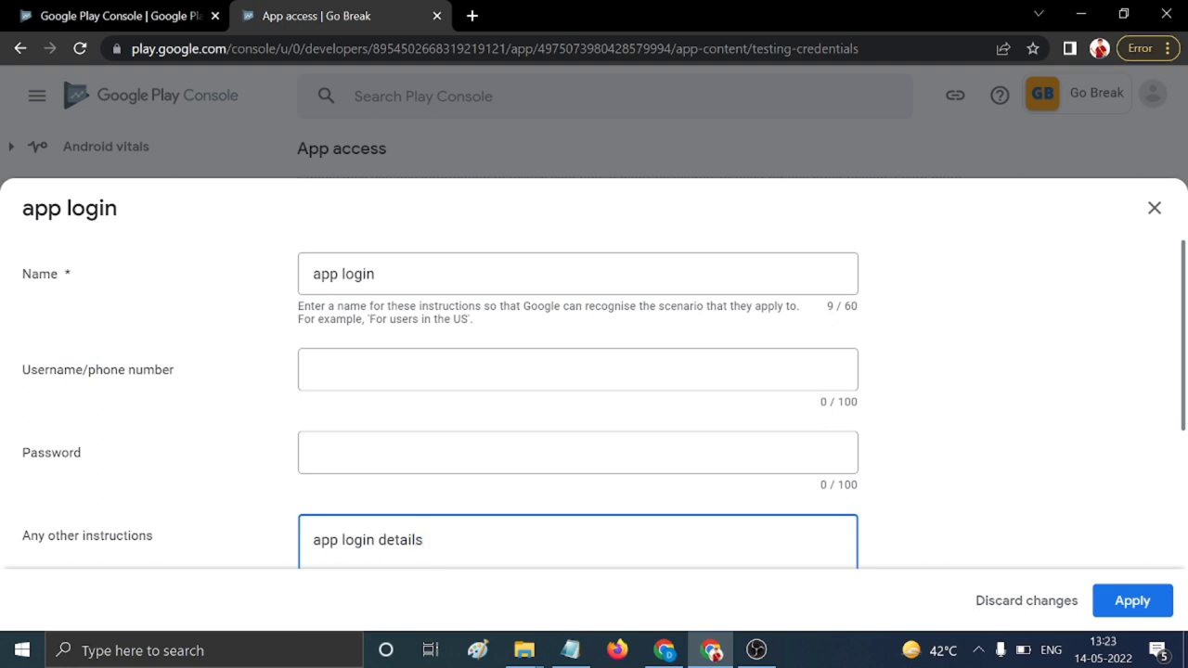
{"action": "scroll", "coordinate": [699, 485], "scroll_direction": "down", "scroll_amount": 2}
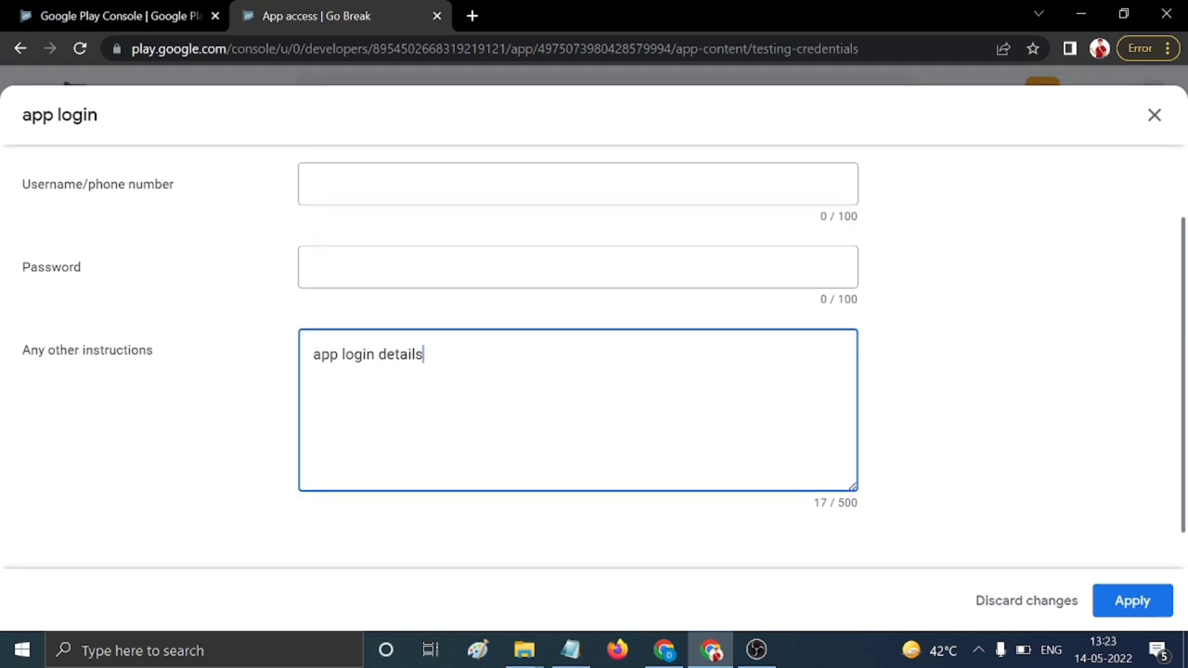
{"action": "scroll", "coordinate": [371, 343], "scroll_direction": "up", "scroll_amount": 2}
- Enter the test account's Gmail username and password, then apply the instructions
{"action": "left_click", "coordinate": [362, 370]}
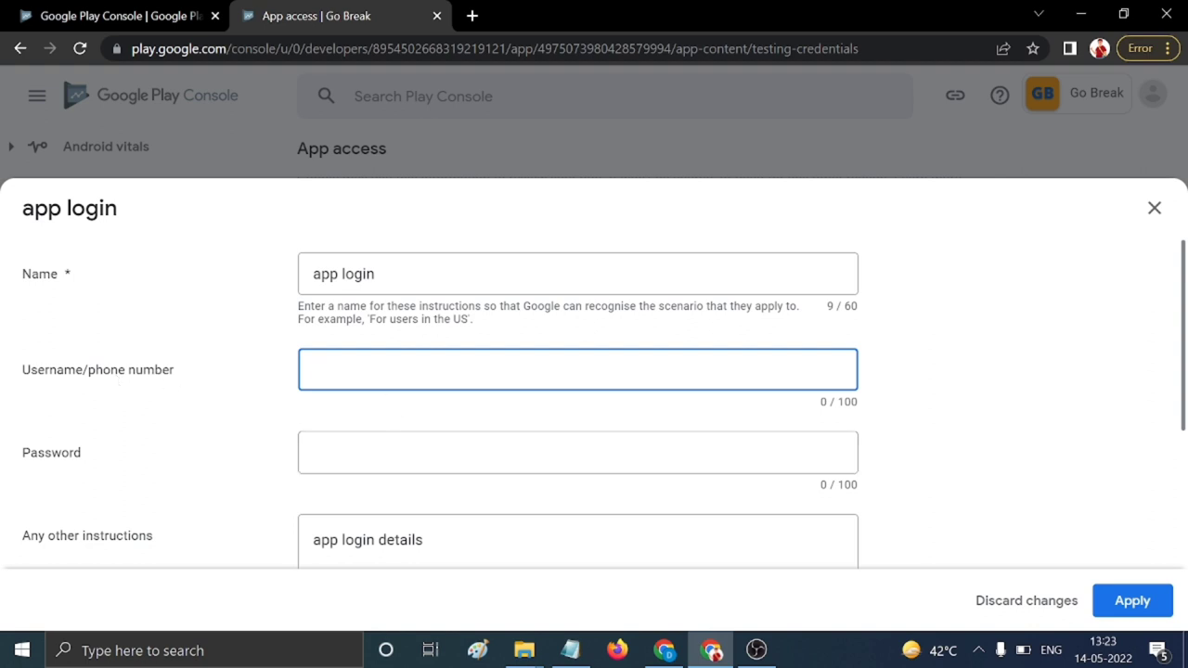
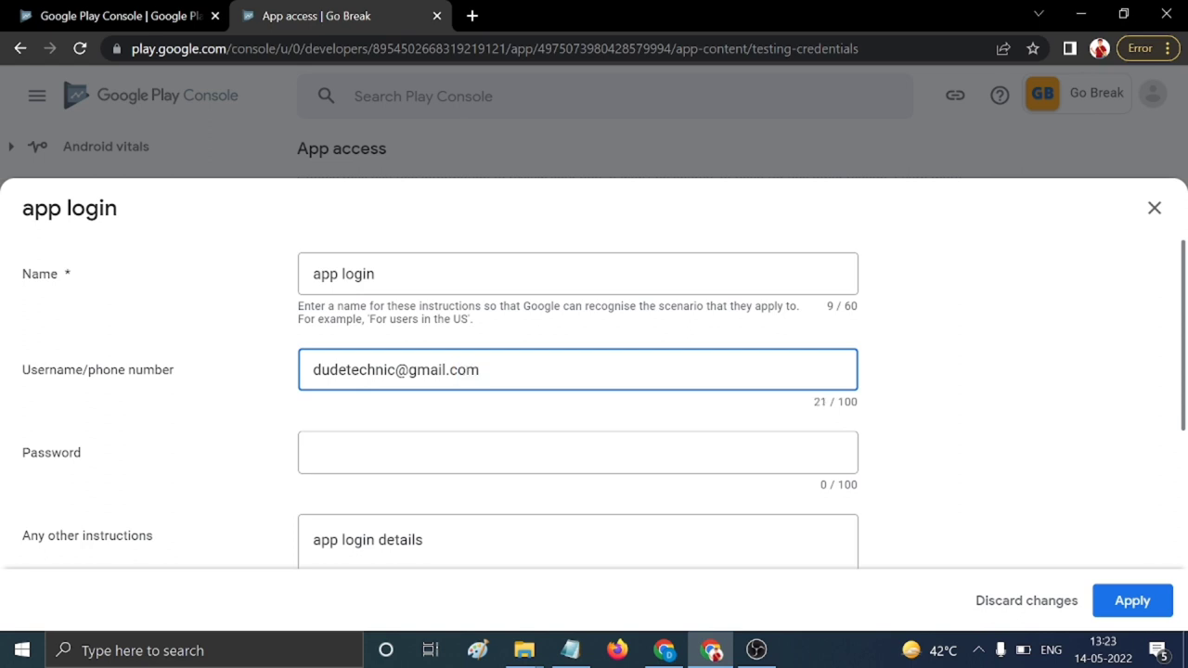
{"action": "left_click", "coordinate": [577, 452]}
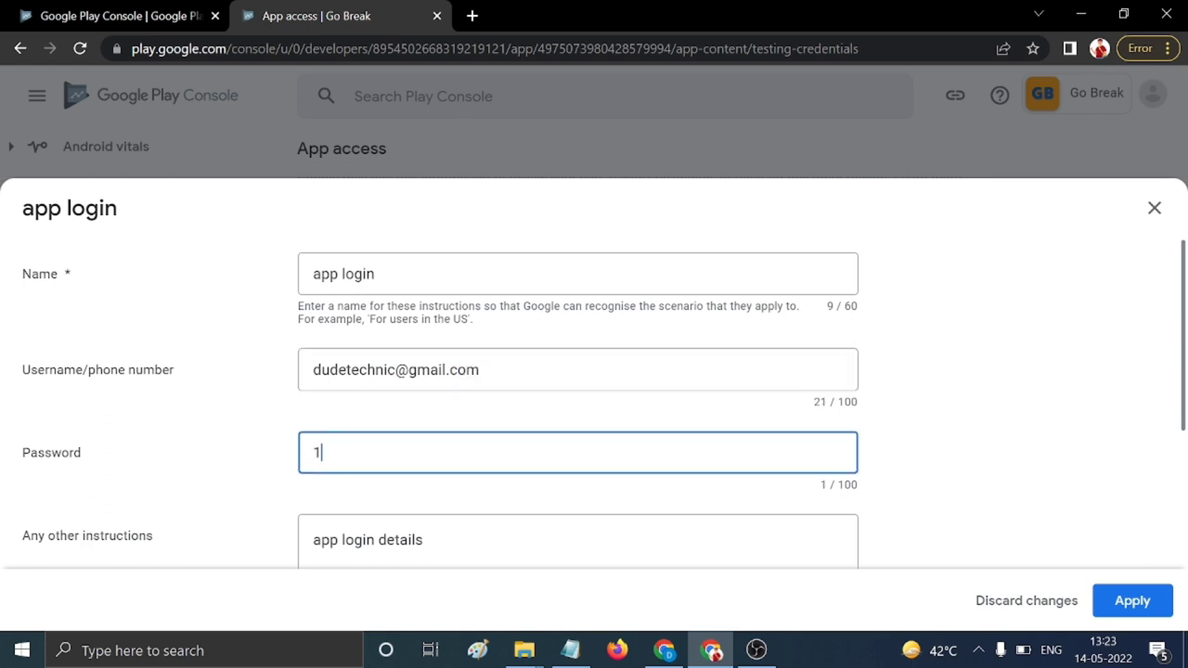
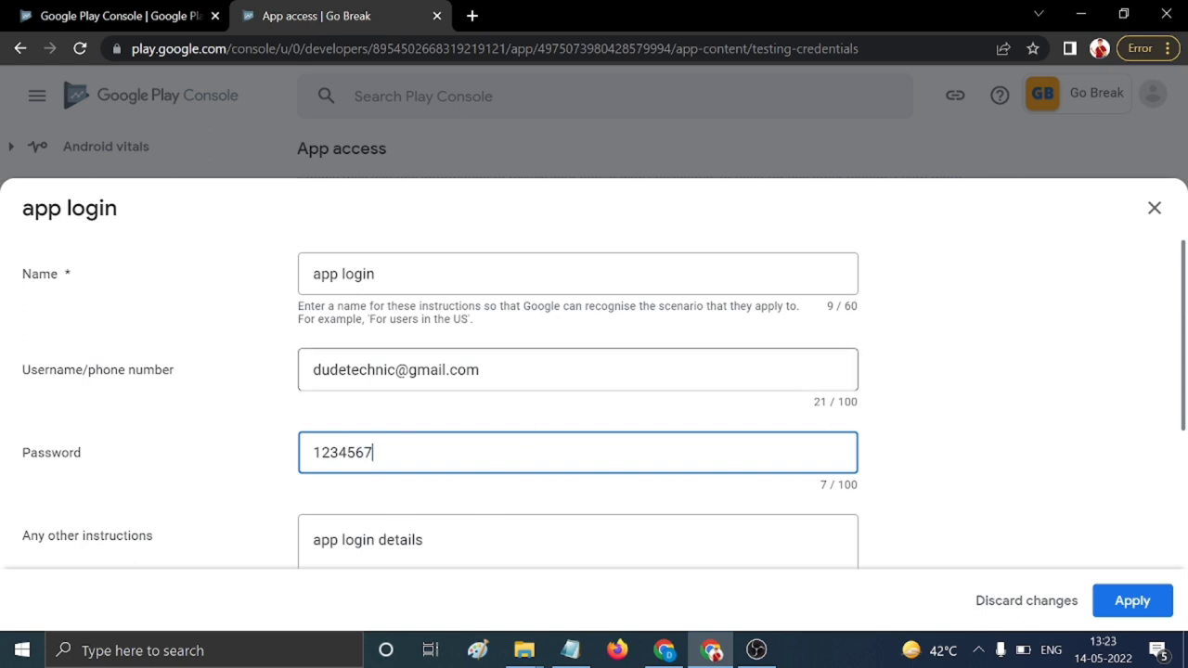
{"action": "scroll", "coordinate": [491, 334], "scroll_direction": "down", "scroll_amount": 2}
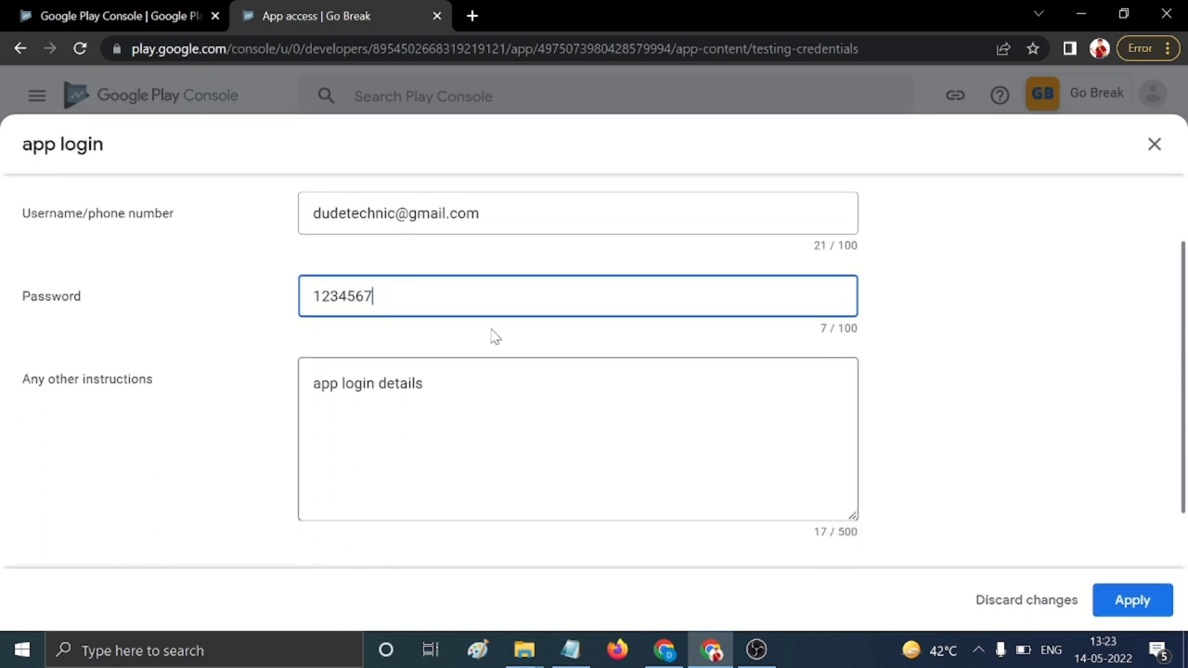
{"action": "scroll", "coordinate": [577, 371], "scroll_direction": "up", "scroll_amount": 3}
{"action": "left_click", "coordinate": [1133, 602]}
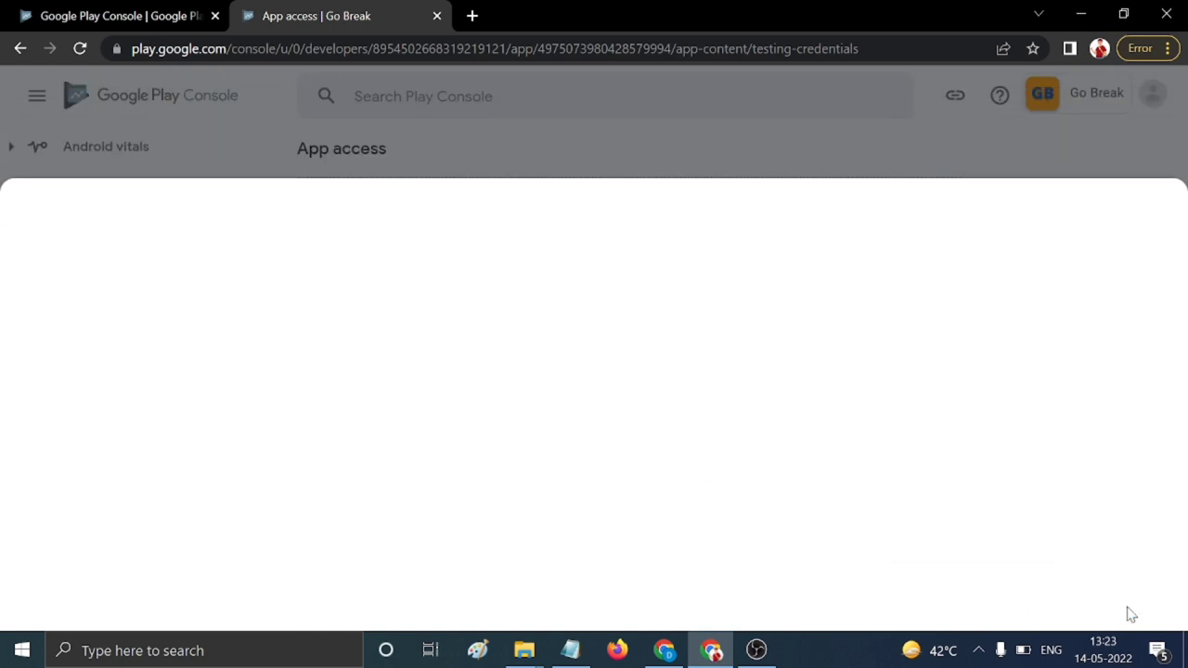
- Save Go Break's 'app login' App access instructions, then reload the All apps list
{"action": "left_click", "coordinate": [1130, 604]}
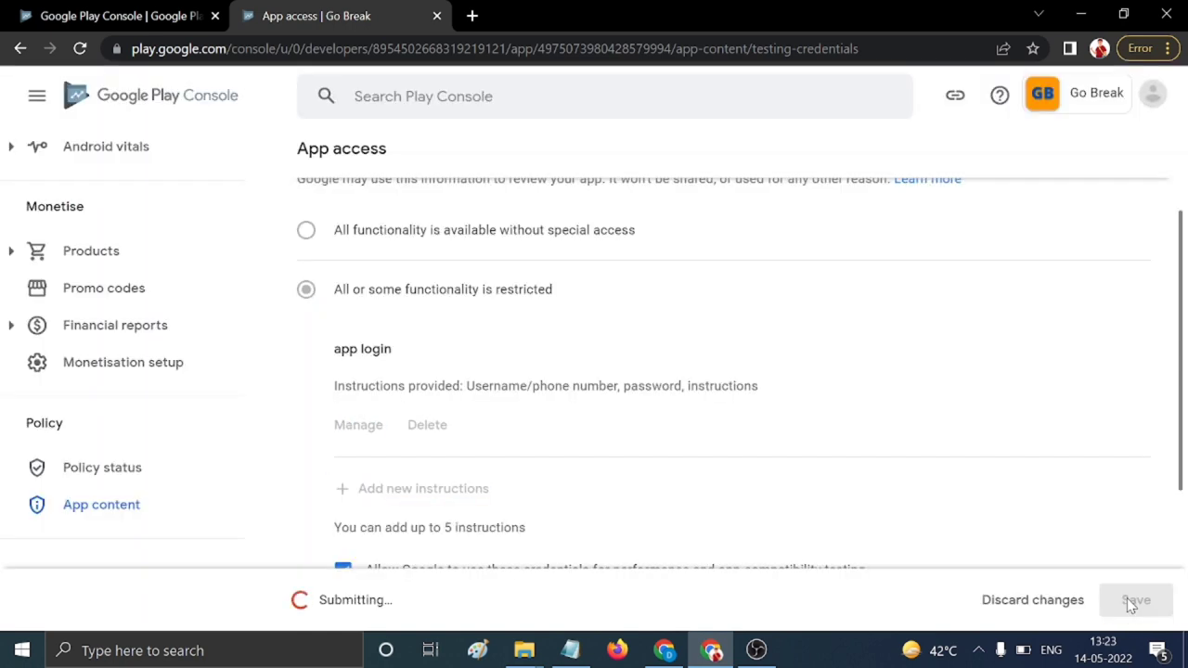
{"action": "scroll", "coordinate": [478, 454], "scroll_direction": "down", "scroll_amount": 2}
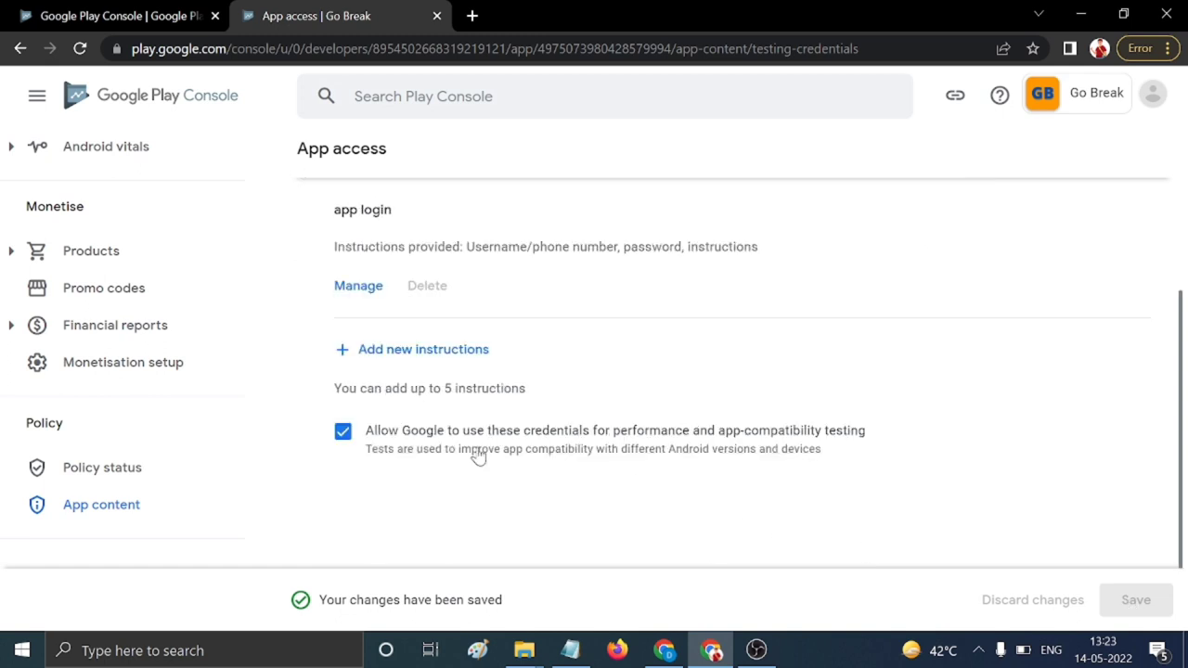
{"action": "scroll", "coordinate": [560, 480], "scroll_direction": "up", "scroll_amount": 2}
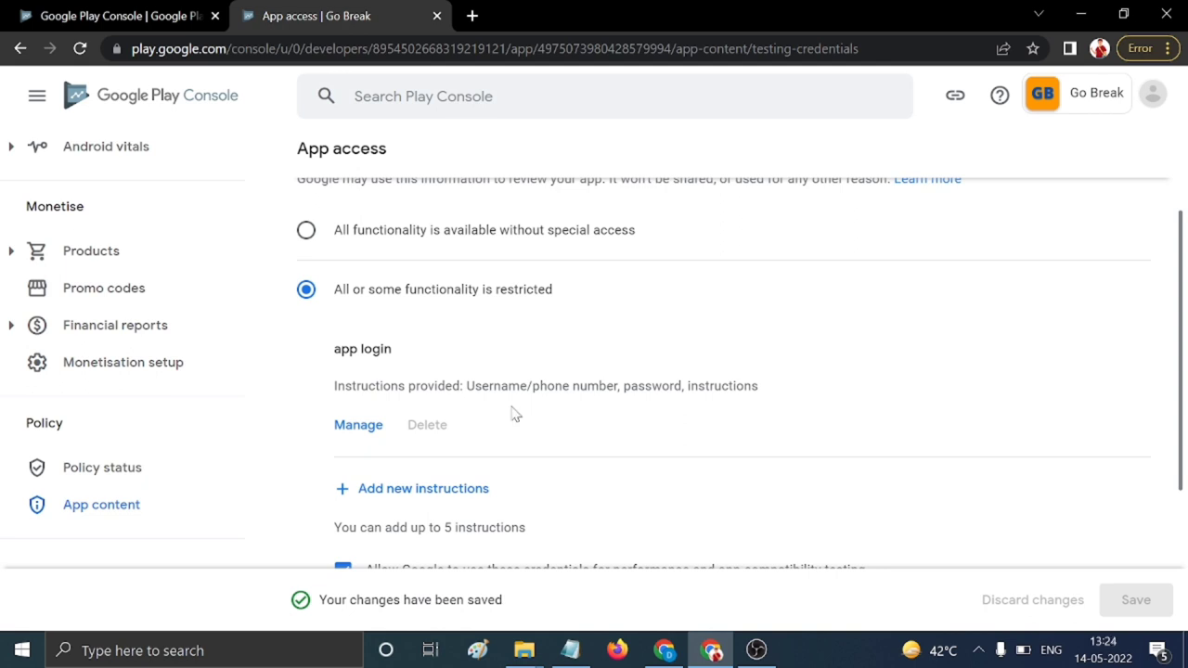
{"action": "scroll", "coordinate": [515, 415], "scroll_direction": "up", "scroll_amount": 2}
{"action": "scroll", "coordinate": [82, 231], "scroll_direction": "up", "scroll_amount": 5}
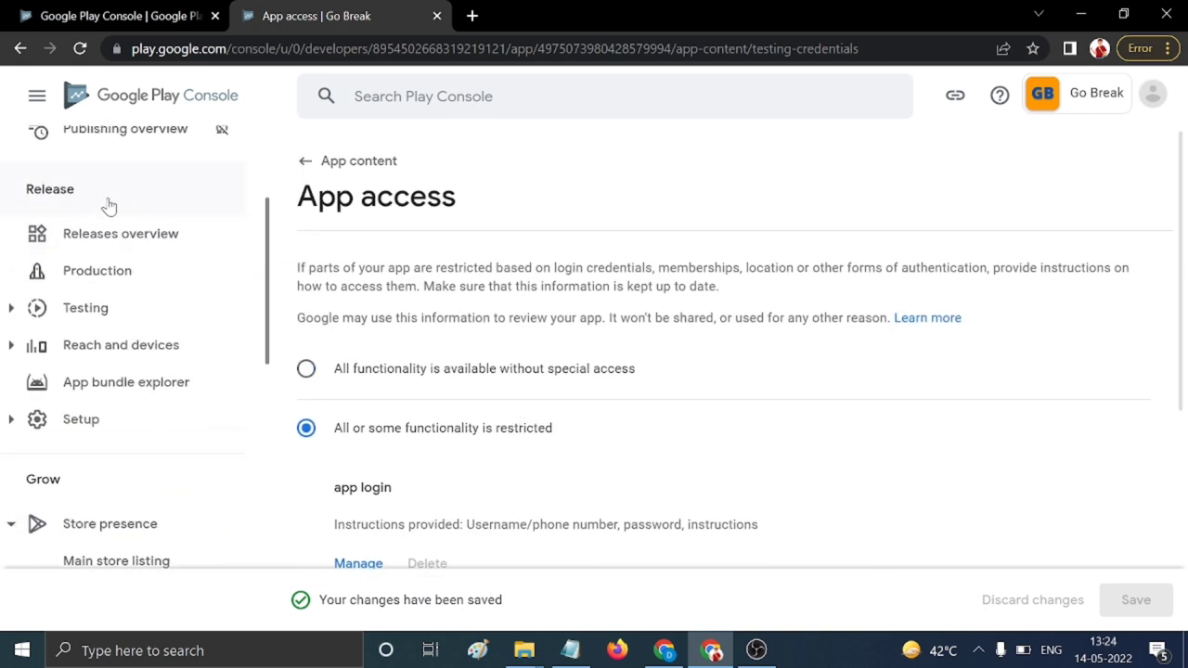
{"action": "scroll", "coordinate": [109, 205], "scroll_direction": "up", "scroll_amount": 4}
{"action": "left_click", "coordinate": [146, 165]}
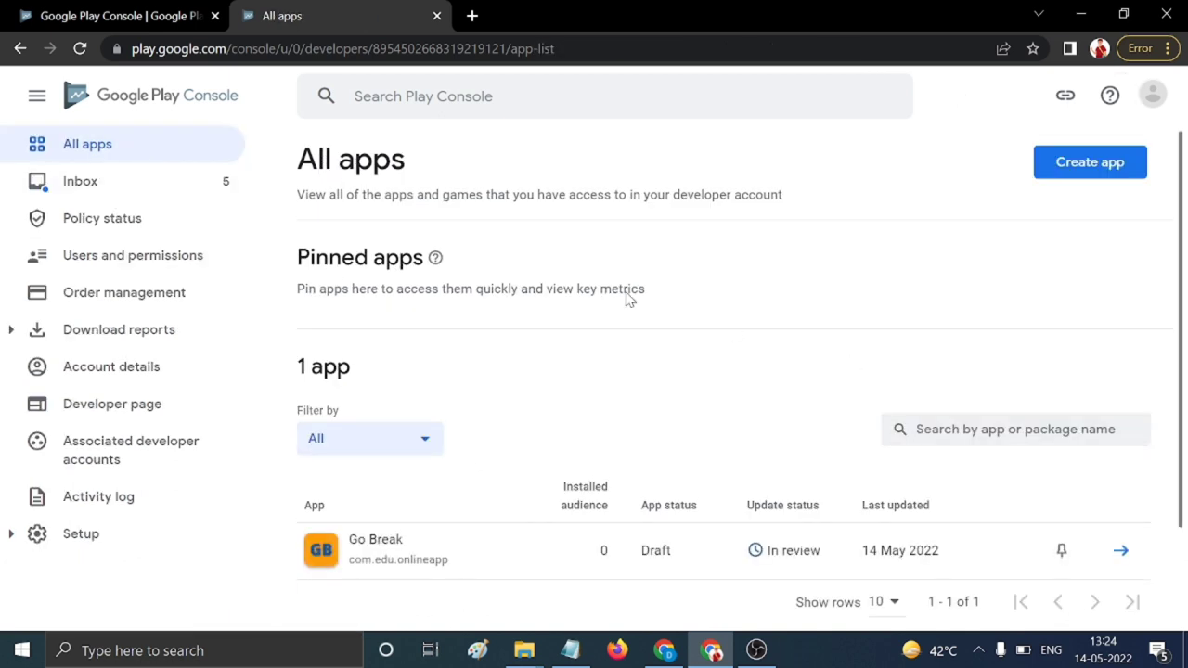
{"action": "left_click", "coordinate": [79, 48]}
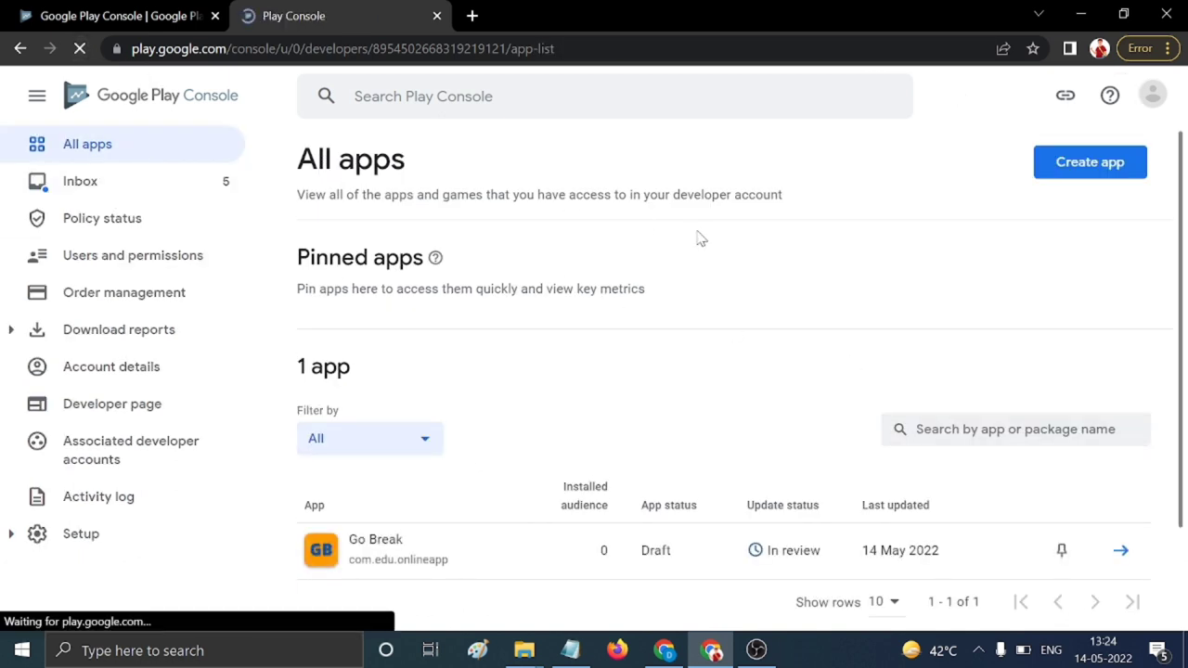